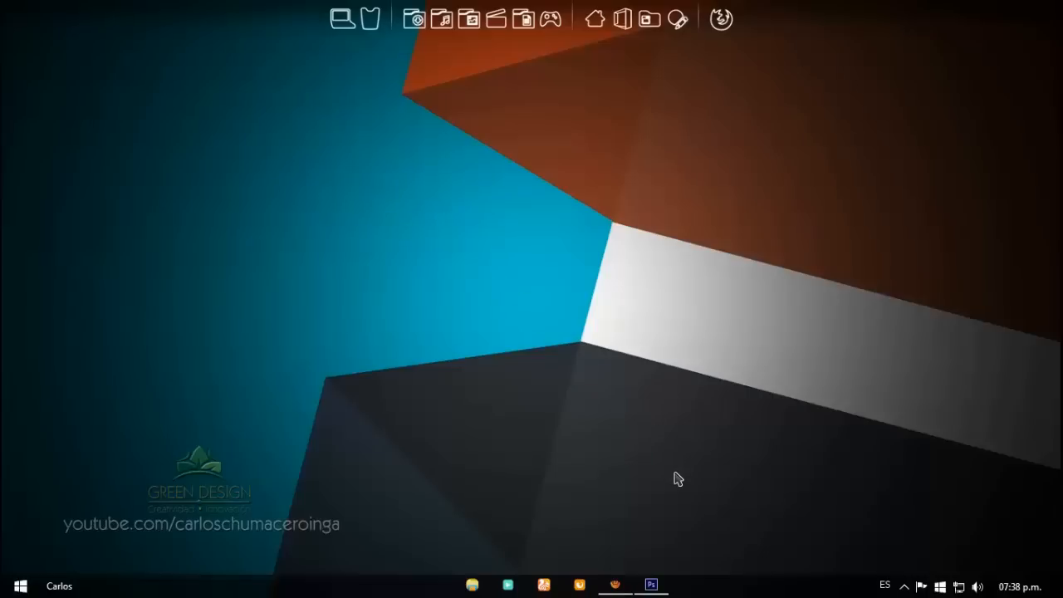
Switch to Photoshop and create a blank 2732 × 1536 px document at 200 pixels/inch, in 8-bit RGB with a white background.
{"action": "left_click", "coordinate": [651, 585]}
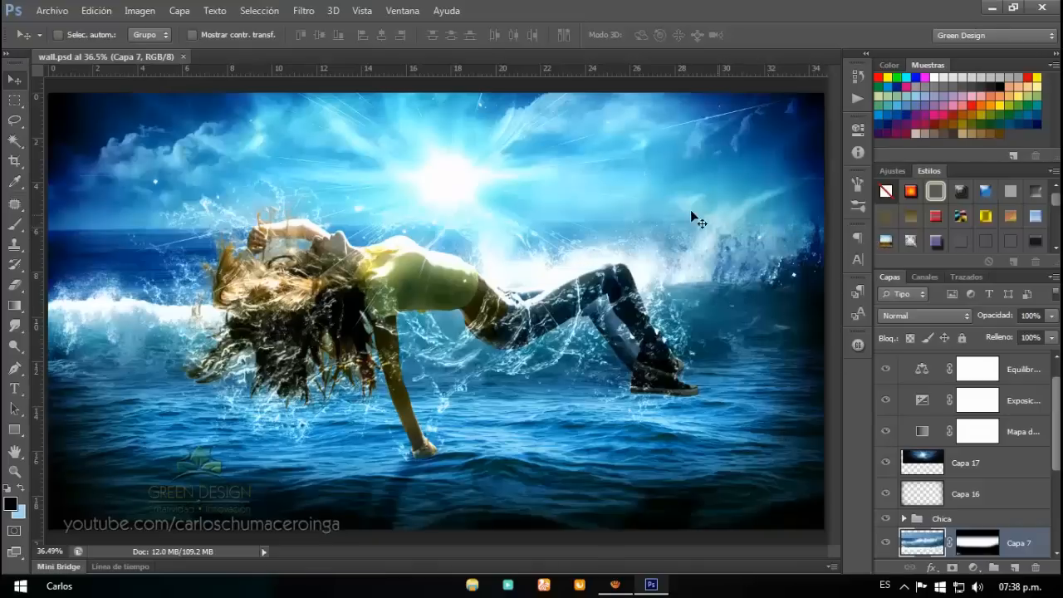
{"action": "left_click", "coordinate": [54, 11]}
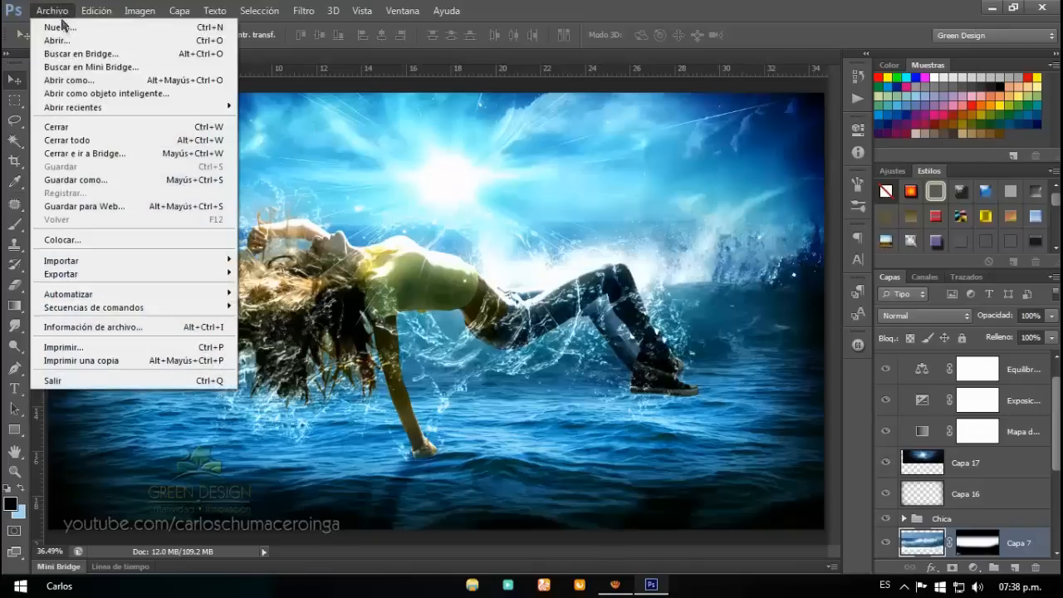
{"action": "left_click", "coordinate": [243, 181]}
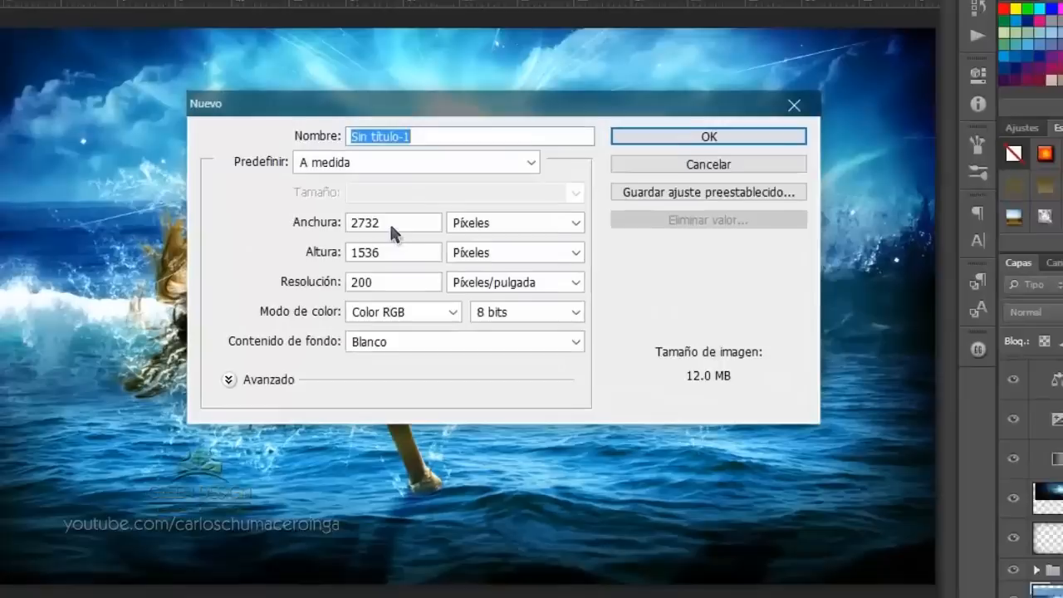
{"action": "left_click", "coordinate": [397, 242]}
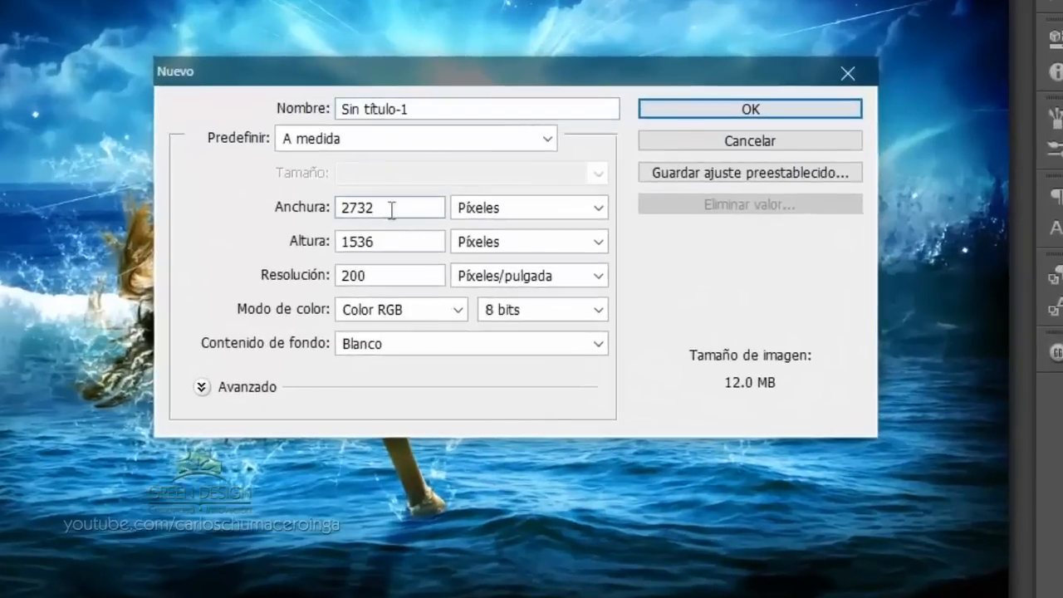
{"action": "double_click", "coordinate": [391, 210]}
{"action": "left_click", "coordinate": [417, 208]}
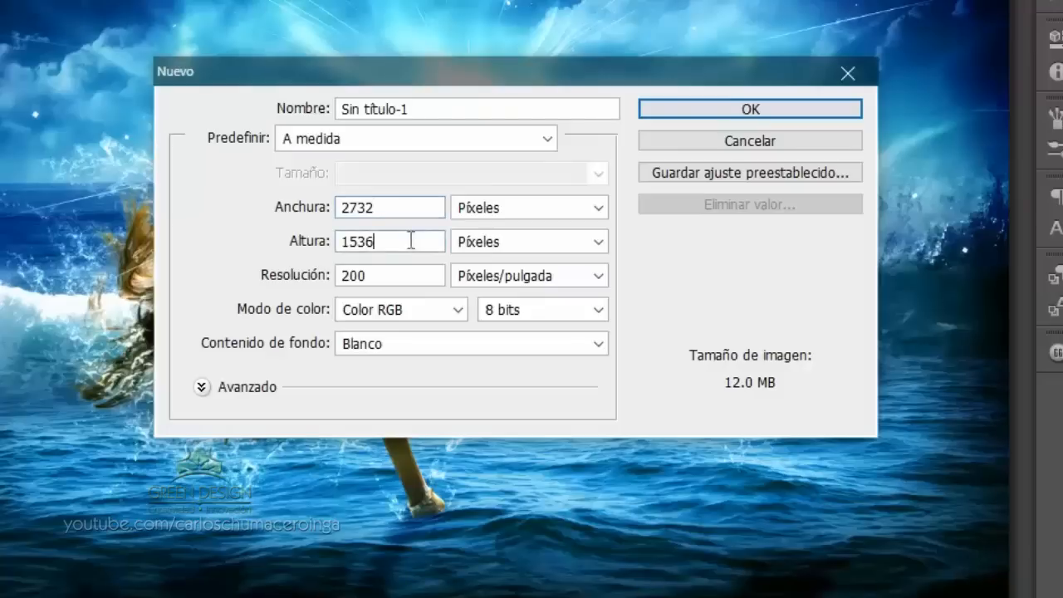
{"action": "left_click", "coordinate": [404, 273]}
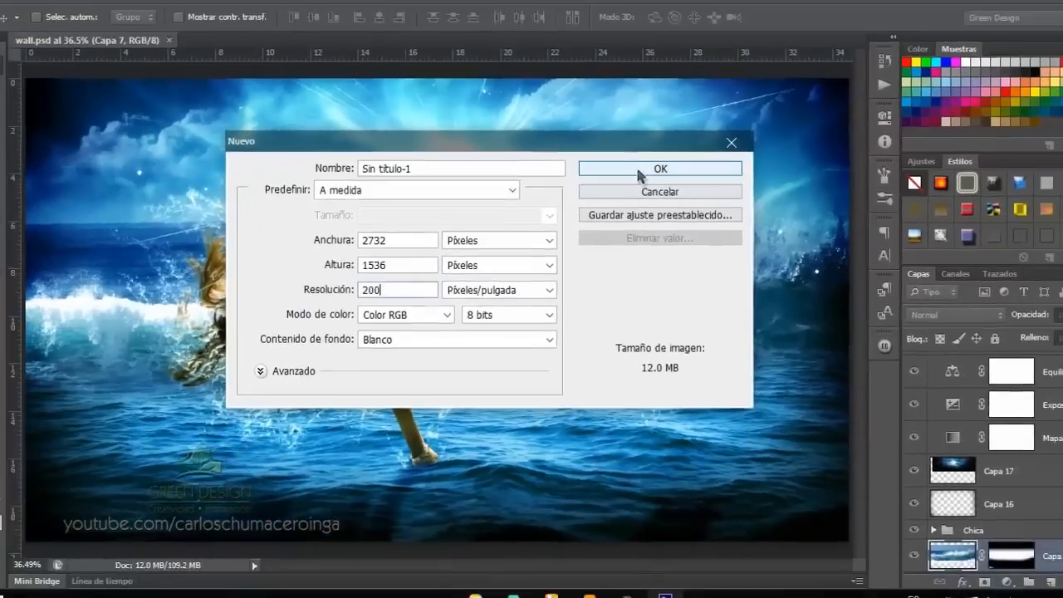
{"action": "left_click", "coordinate": [742, 109]}
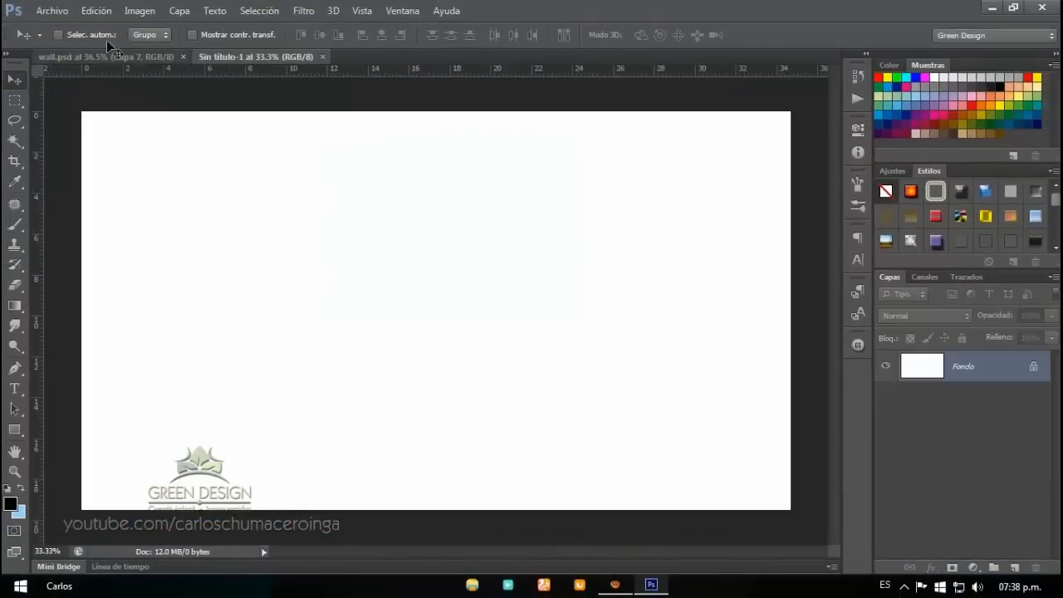
Open the Mar image from the Fotomanipulacion folder.
{"action": "left_click", "coordinate": [52, 11]}
{"action": "left_click", "coordinate": [58, 40]}
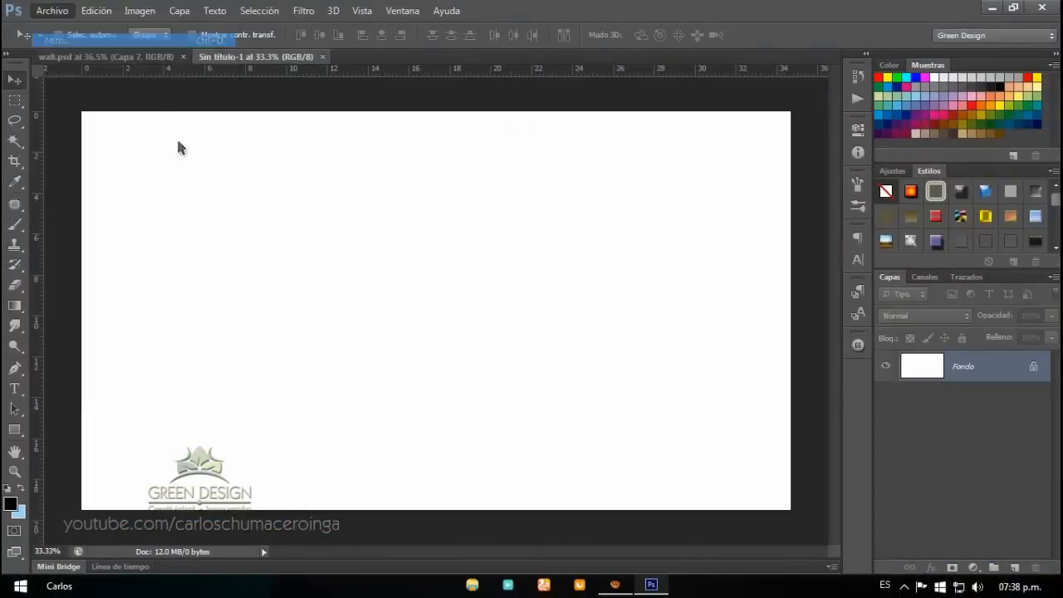
{"action": "left_click", "coordinate": [442, 281]}
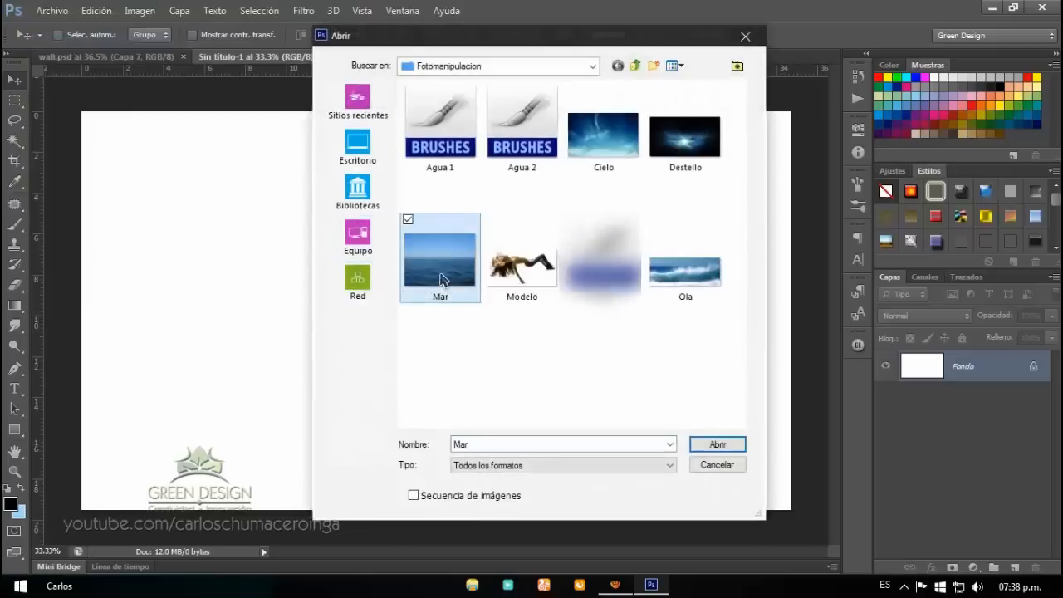
{"action": "left_click", "coordinate": [720, 445]}
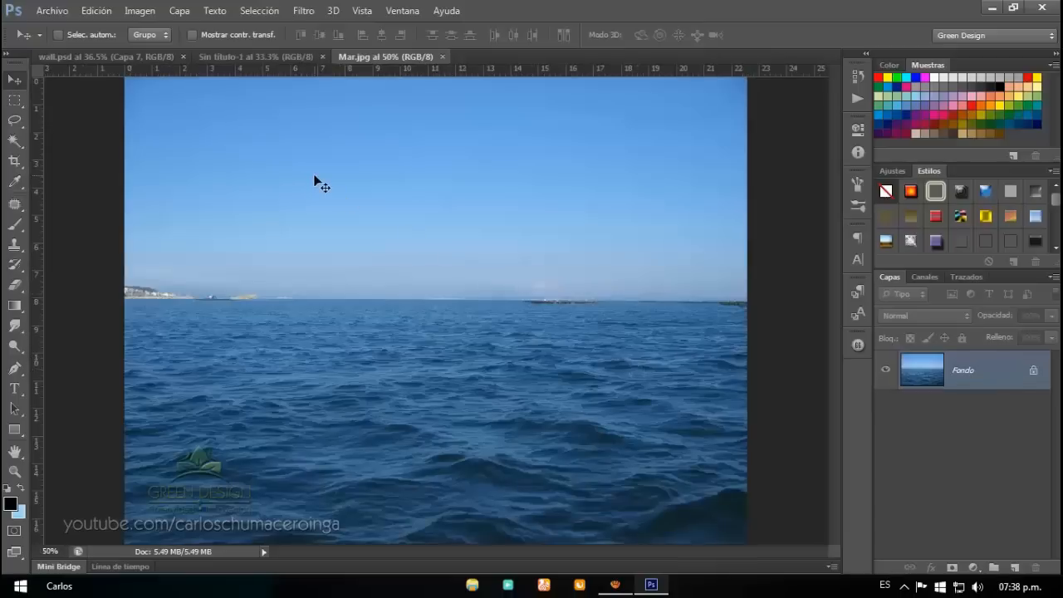
Copy the sea photo into the blank document as a layer, close its source file and position it near the canvas centre.
{"action": "left_click_drag", "start_coordinate": [327, 170], "coordinate": [402, 124]}
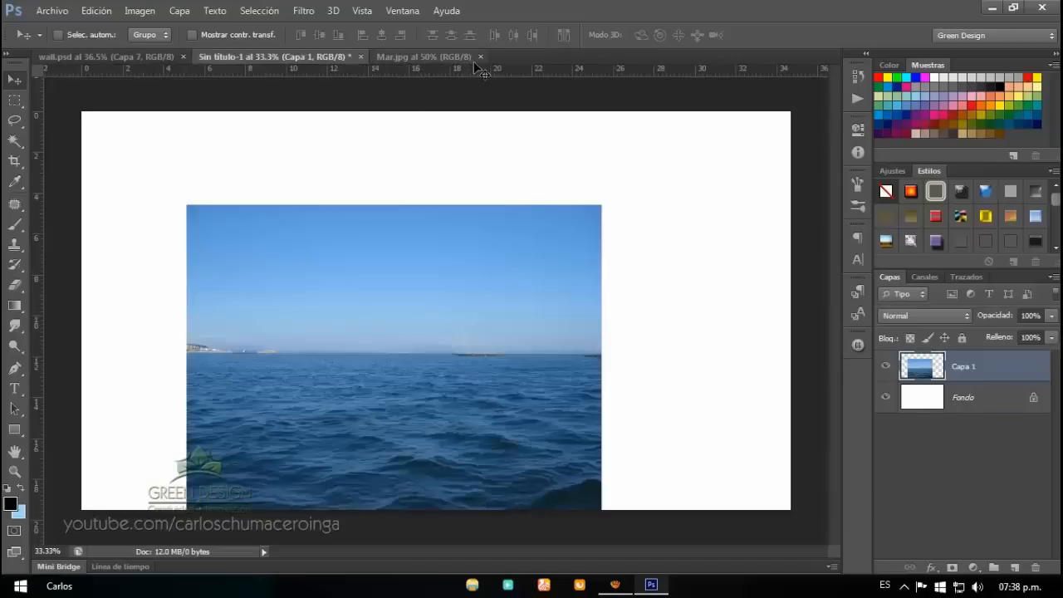
{"action": "left_click", "coordinate": [480, 57]}
{"action": "left_click_drag", "start_coordinate": [420, 289], "coordinate": [455, 301]}
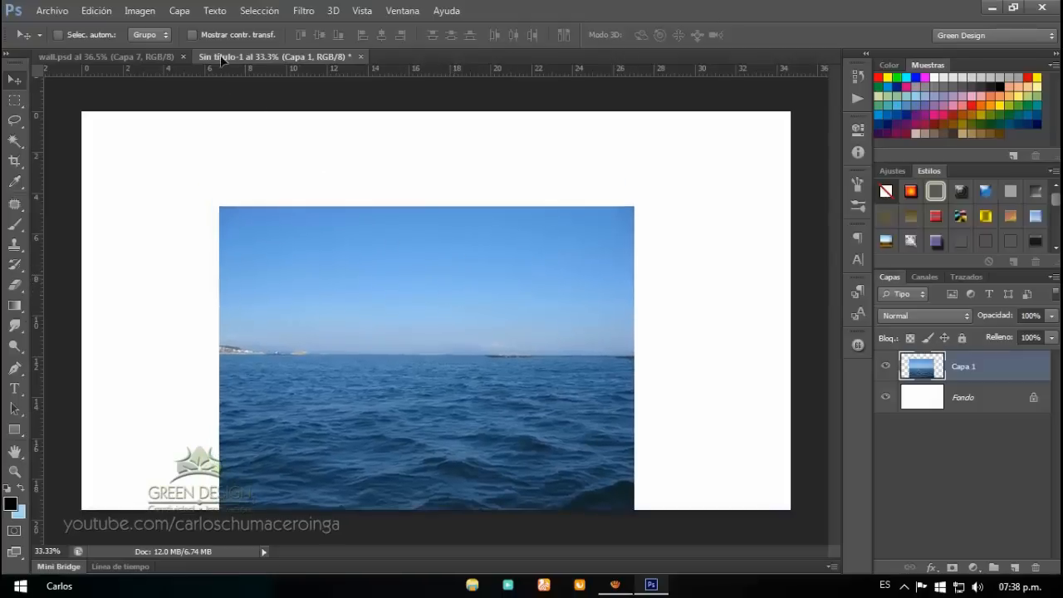
Apply a Hue/Saturation adjustment to the sea layer, shifting its hue slightly towards cyan.
{"action": "left_click", "coordinate": [145, 12]}
{"action": "mouse_move", "coordinate": [169, 50]}
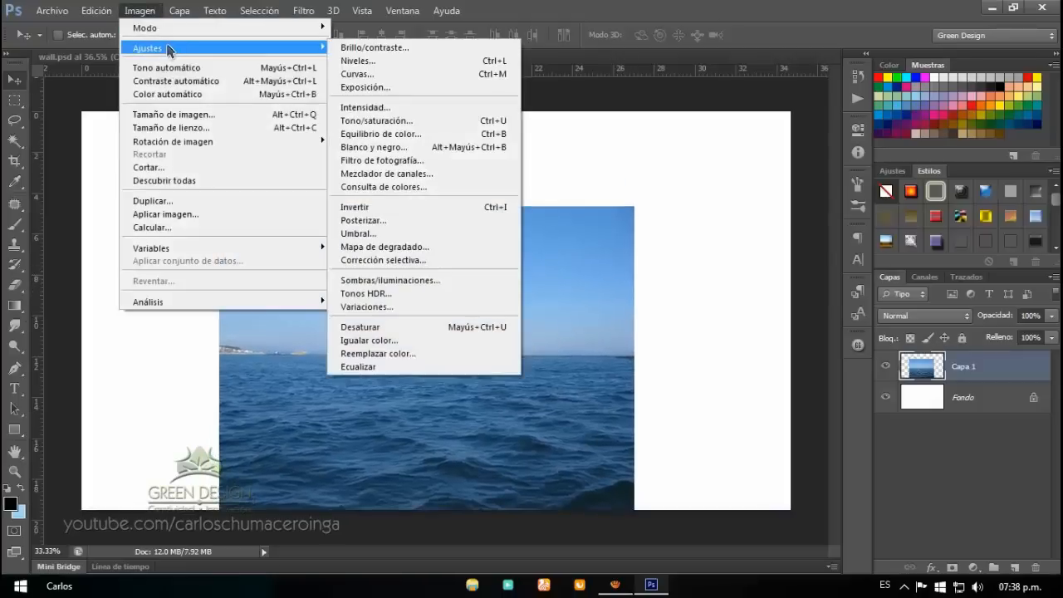
{"action": "left_click", "coordinate": [377, 120]}
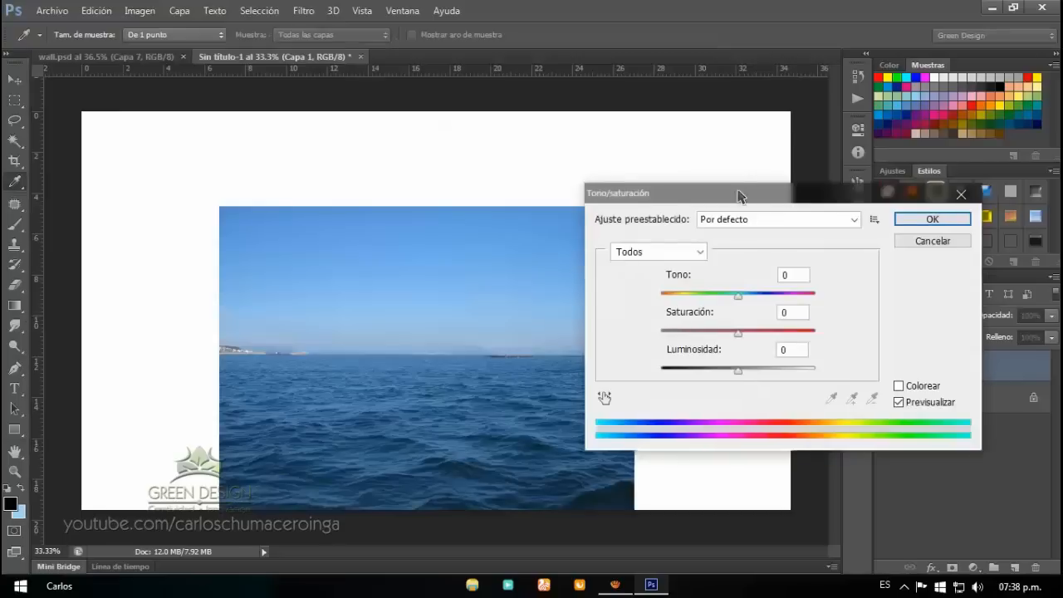
{"action": "left_click_drag", "start_coordinate": [749, 192], "coordinate": [739, 175]}
{"action": "left_click_drag", "start_coordinate": [731, 279], "coordinate": [724, 280]}
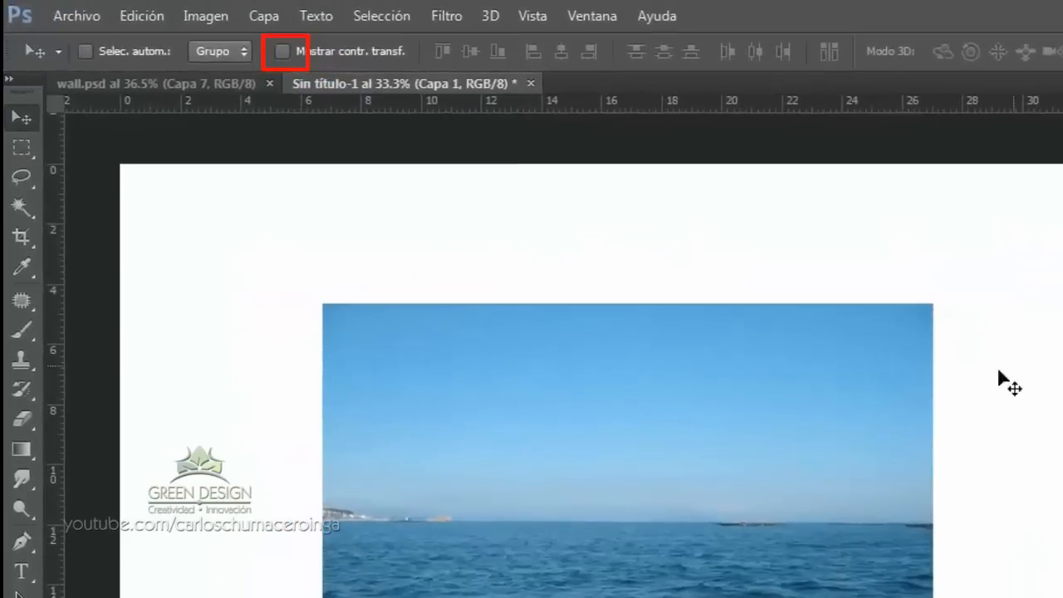
Show the transform controls and scale the sea layer to about 170.75% width and 145.08% height so it covers the canvas.
{"action": "left_click", "coordinate": [283, 51]}
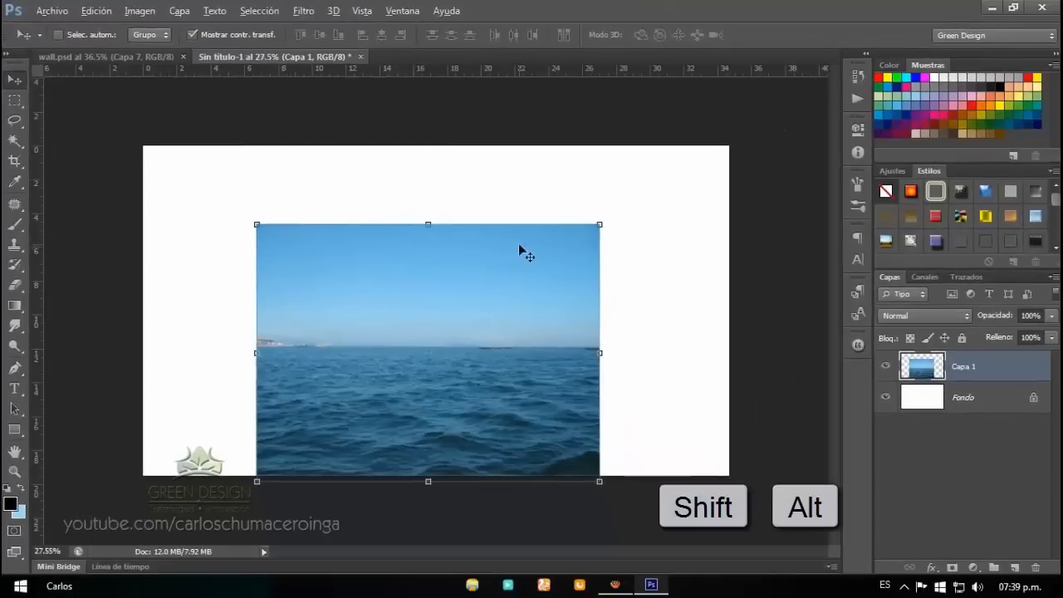
{"action": "left_click_drag", "start_coordinate": [616, 222], "coordinate": [707, 204]}
{"action": "left_click_drag", "start_coordinate": [520, 308], "coordinate": [486, 296]}
{"action": "left_click_drag", "start_coordinate": [641, 323], "coordinate": [727, 323]}
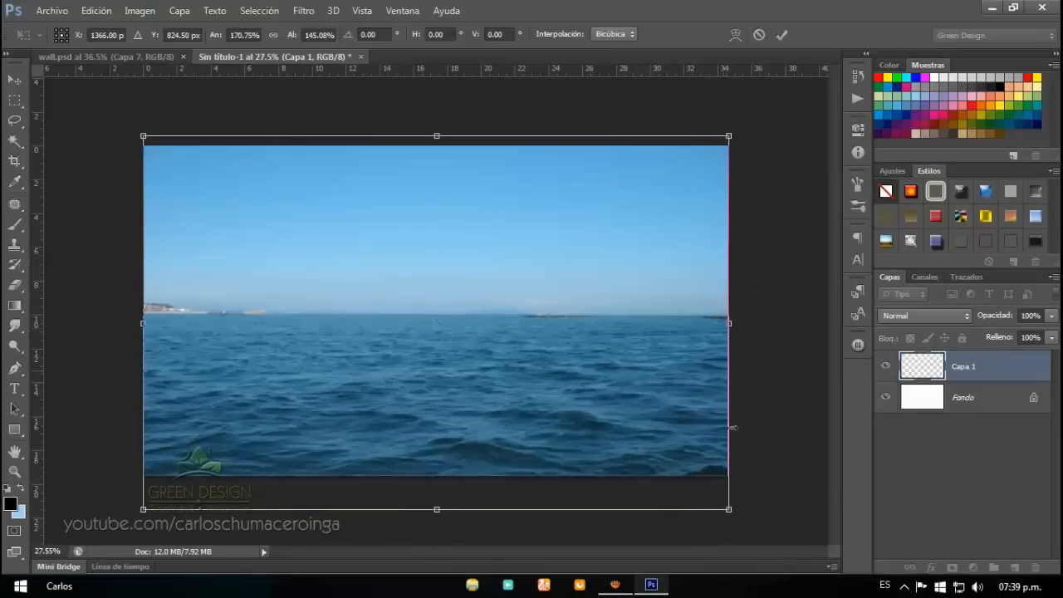
Apply a Perspective transform to the sea layer that slightly widens its lower edge beyond the canvas.
{"action": "right_click", "coordinate": [675, 363]}
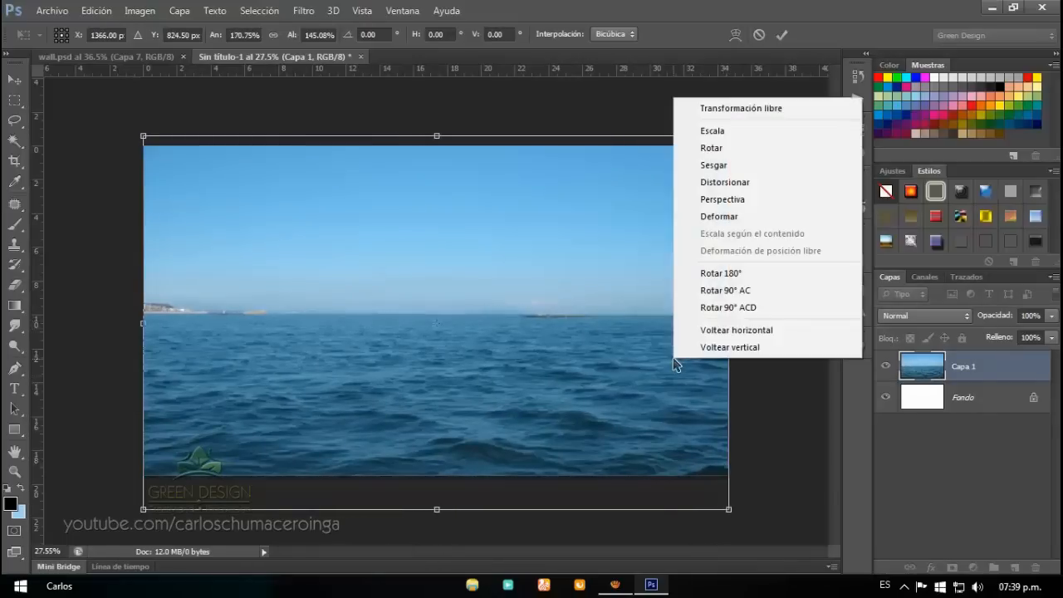
{"action": "left_click", "coordinate": [723, 199]}
{"action": "mouse_move", "coordinate": [731, 515]}
{"action": "left_mouse_down"}
{"action": "mouse_move", "coordinate": [746, 519]}
{"action": "mouse_move", "coordinate": [742, 510]}
{"action": "left_mouse_up"}
{"action": "key", "text": "Return"}
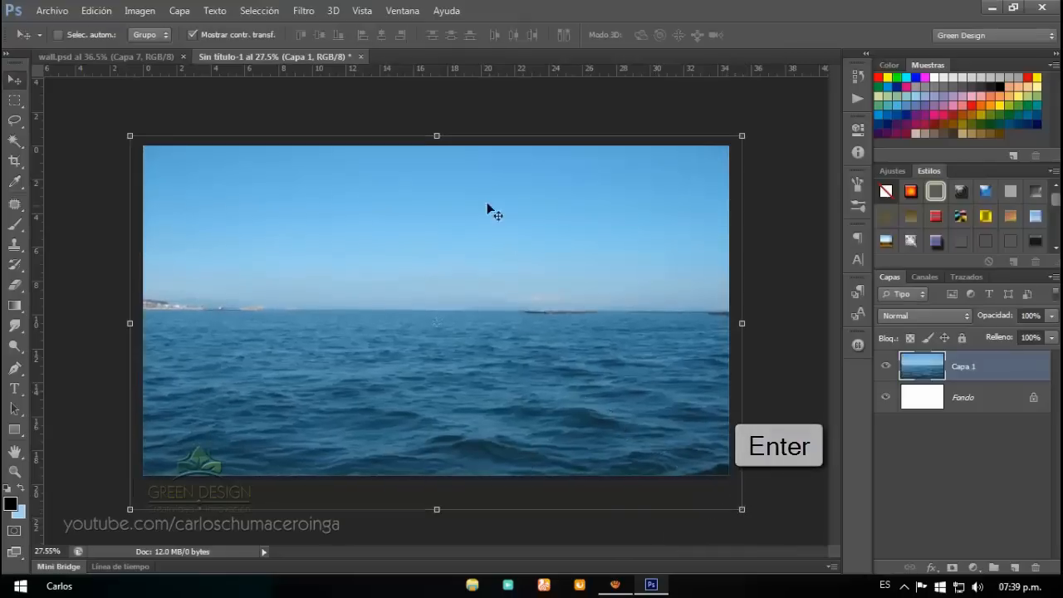
Open the Cielo image from the Fotomanipulacion folder.
{"action": "left_click", "coordinate": [51, 10]}
{"action": "left_click", "coordinate": [58, 40]}
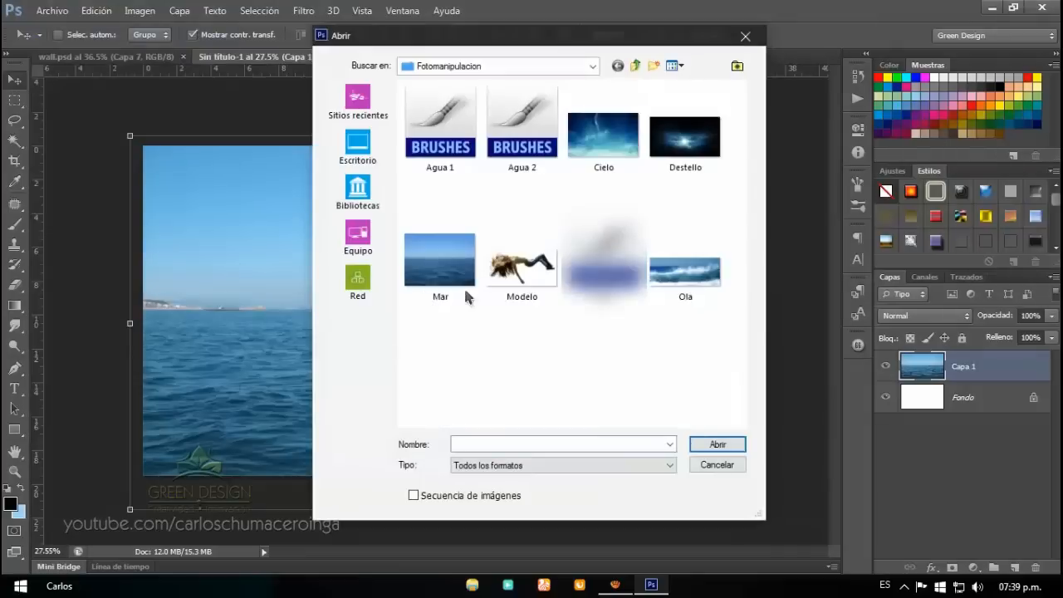
{"action": "left_click", "coordinate": [615, 138]}
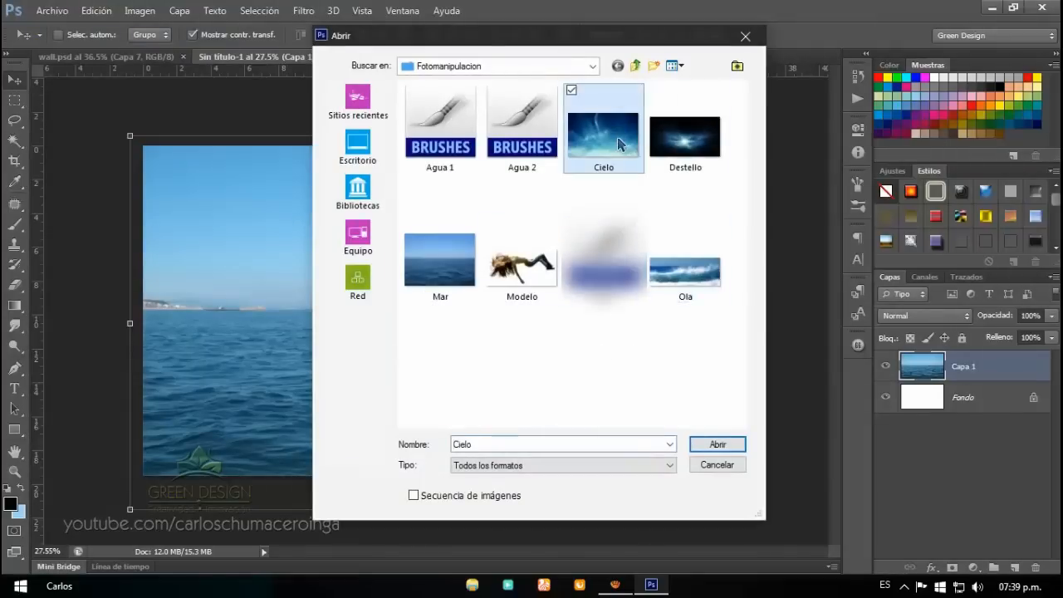
{"action": "left_click", "coordinate": [718, 444]}
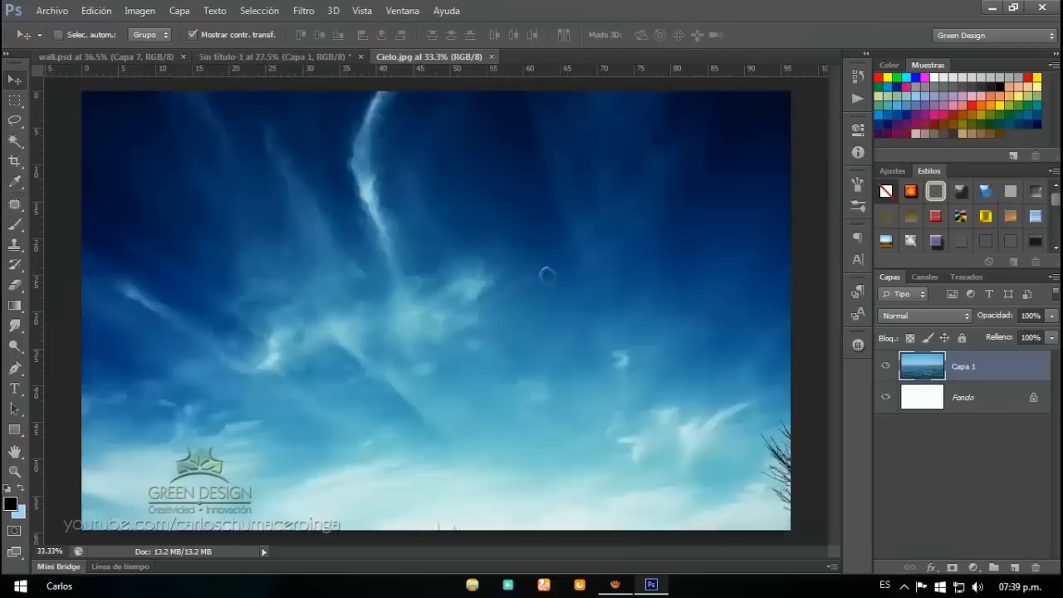
Select the bare tree branches at the sky photo's lower right edge with a freehand Lasso outline.
{"action": "scroll", "coordinate": [770, 464], "scroll_direction": "up", "scroll_amount": 3}
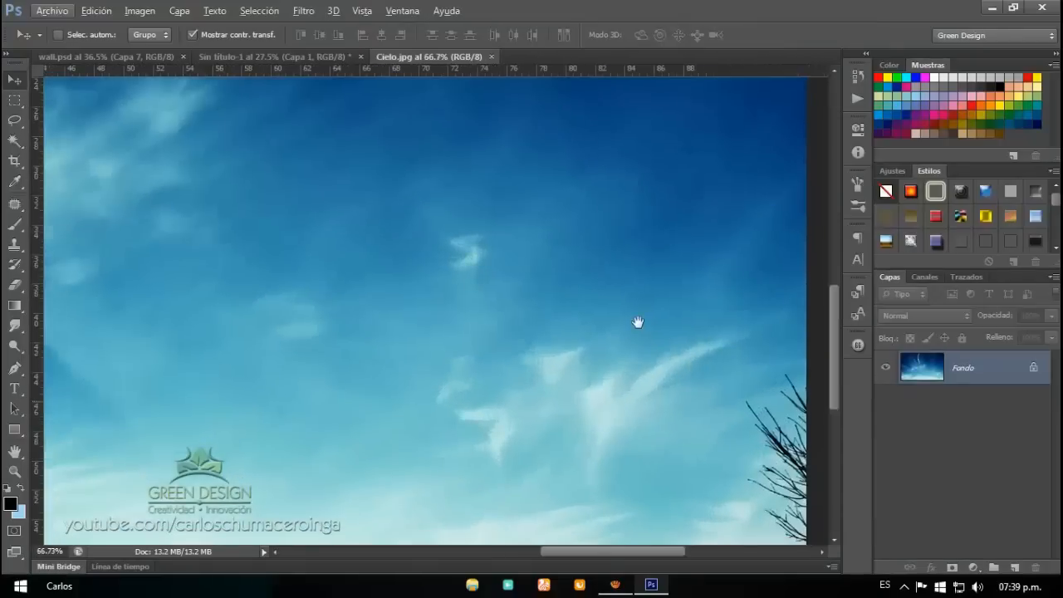
{"action": "left_click_drag", "start_coordinate": [725, 402], "coordinate": [637, 323]}
{"action": "key", "text": "ctrl+r"}
{"action": "left_click_drag", "start_coordinate": [668, 440], "coordinate": [614, 394]}
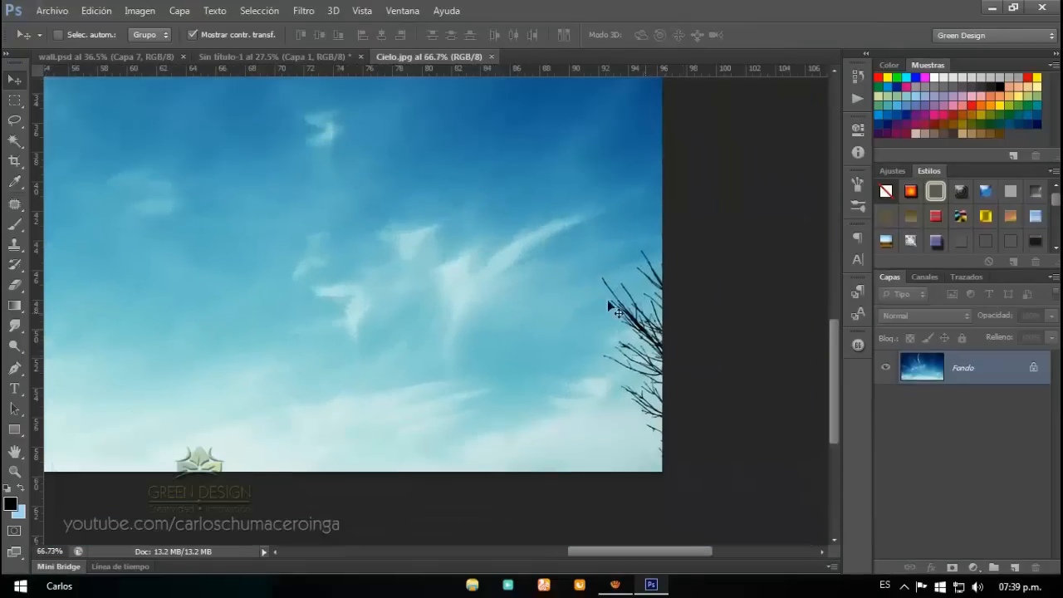
{"action": "left_click", "coordinate": [14, 119]}
{"action": "left_click", "coordinate": [91, 127]}
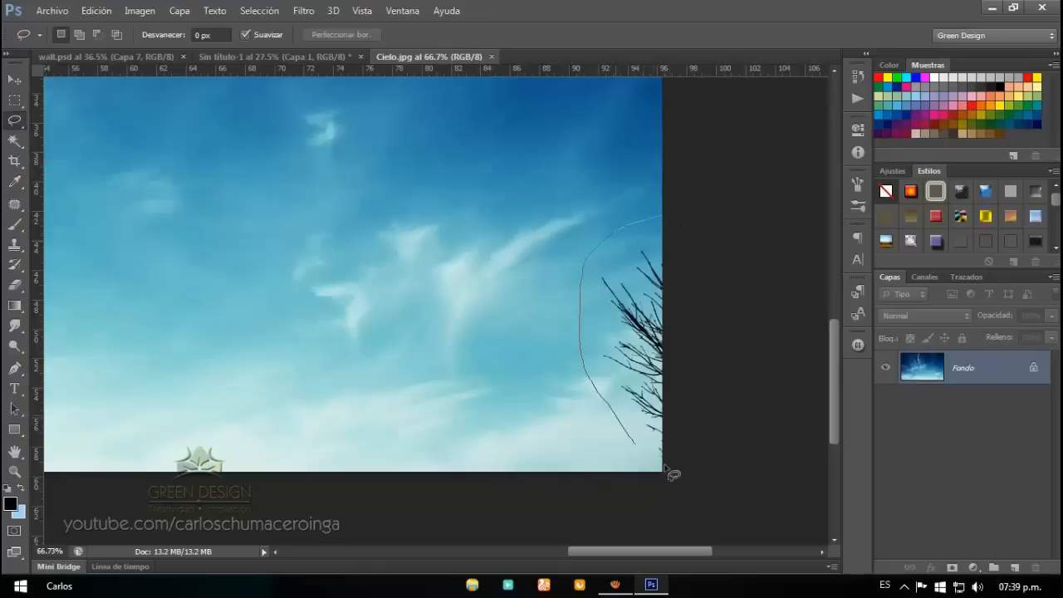
{"action": "left_click_drag", "start_coordinate": [740, 264], "coordinate": [743, 219]}
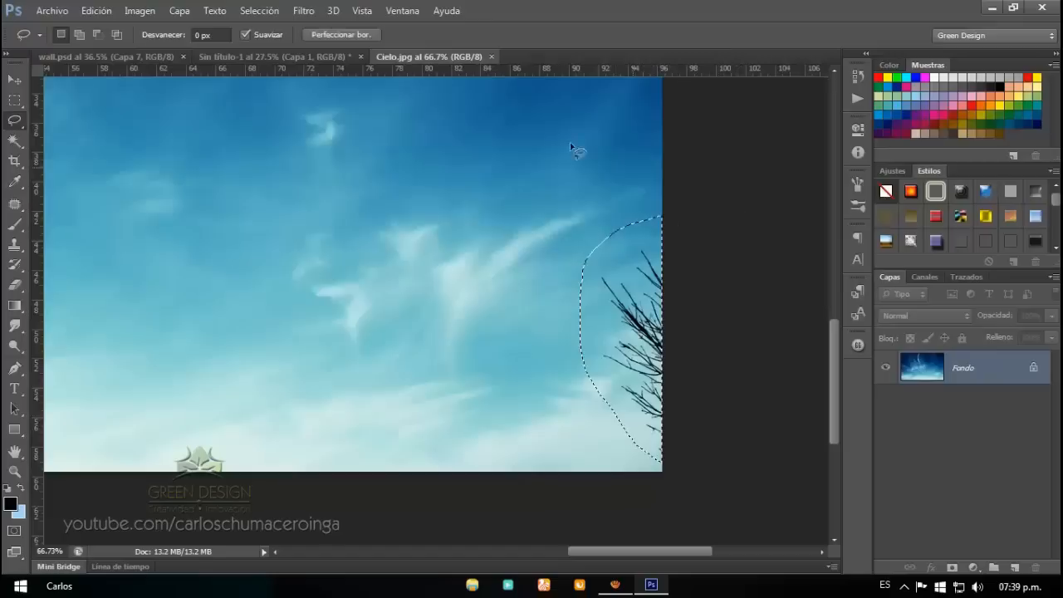
Remove the selected branches with a content-aware fill in Normal mode at 100% opacity, and clear the selection.
{"action": "left_click", "coordinate": [97, 11]}
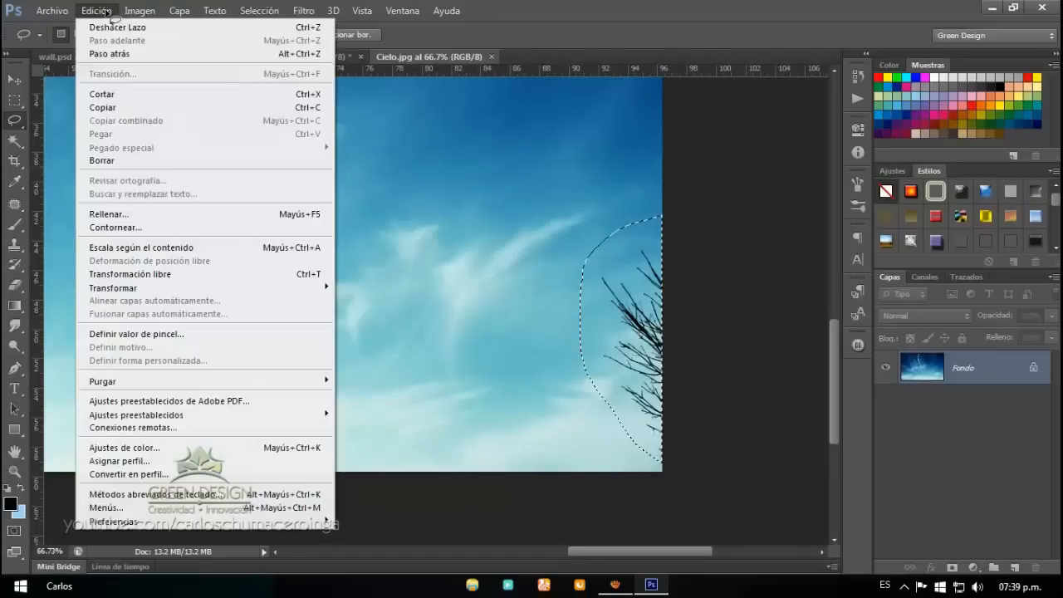
{"action": "left_click", "coordinate": [113, 216]}
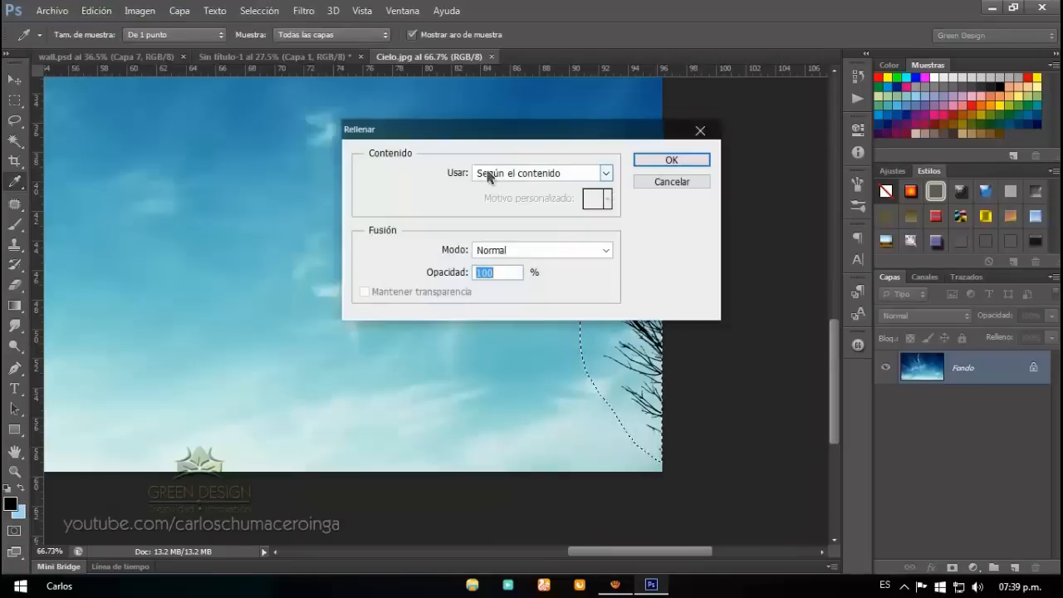
{"action": "left_click", "coordinate": [605, 173]}
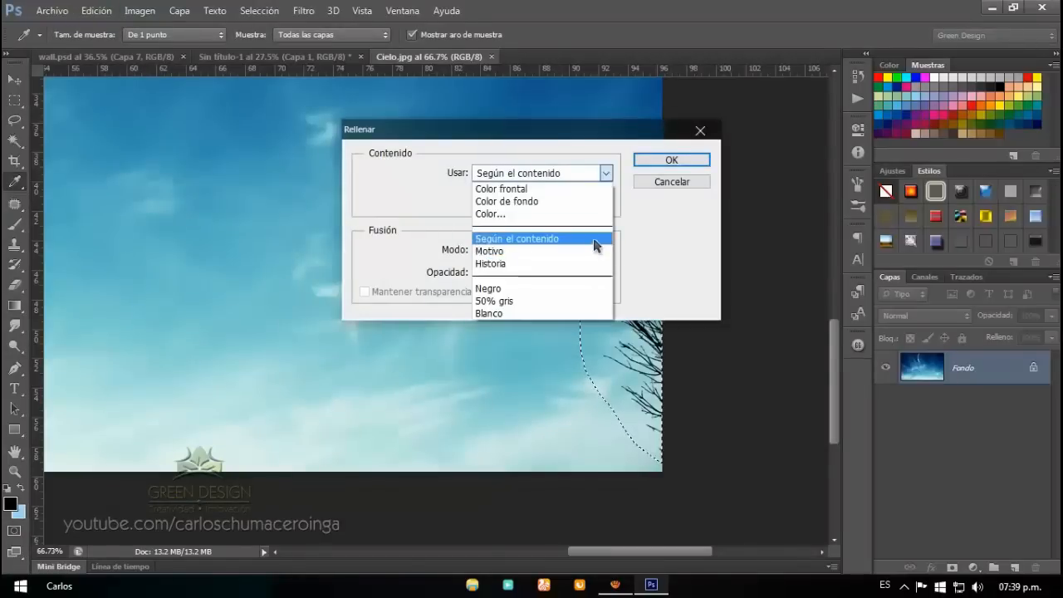
{"action": "left_click", "coordinate": [659, 216]}
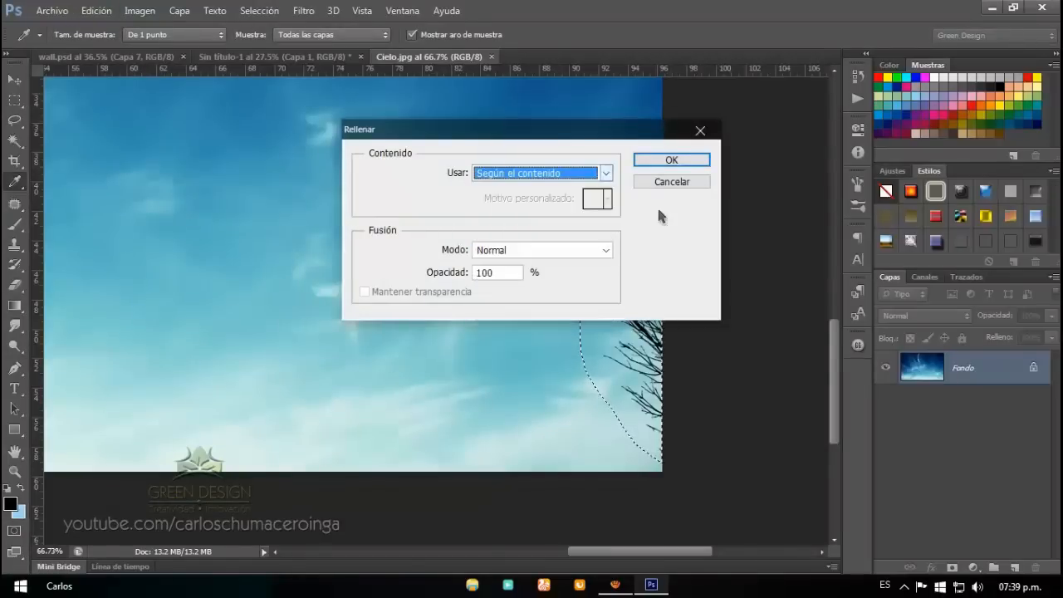
{"action": "left_click", "coordinate": [671, 161]}
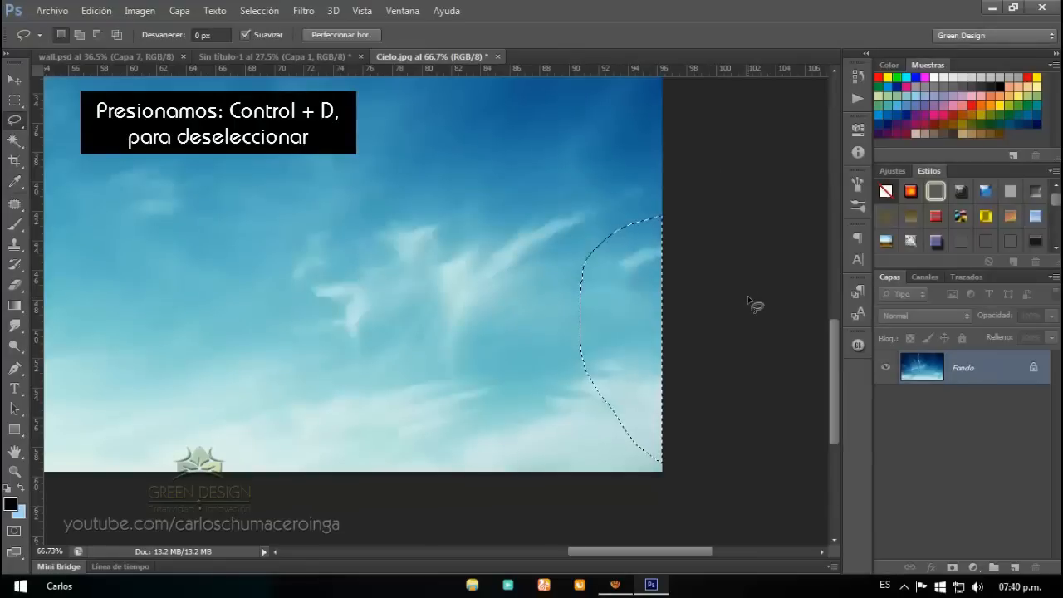
{"action": "key", "text": "ctrl+d"}
Outline the remaining bare twigs along the middle of the sky photo's lower edge with a freehand Lasso selection.
{"action": "key", "text": "ctrl+0"}
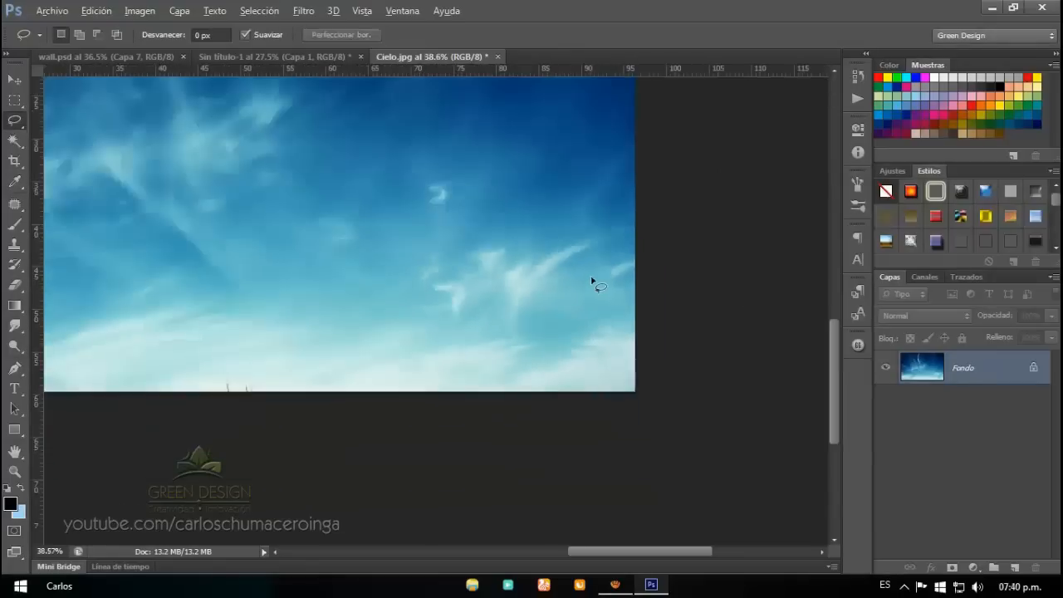
{"action": "scroll", "coordinate": [362, 515], "scroll_direction": "up", "scroll_amount": 5}
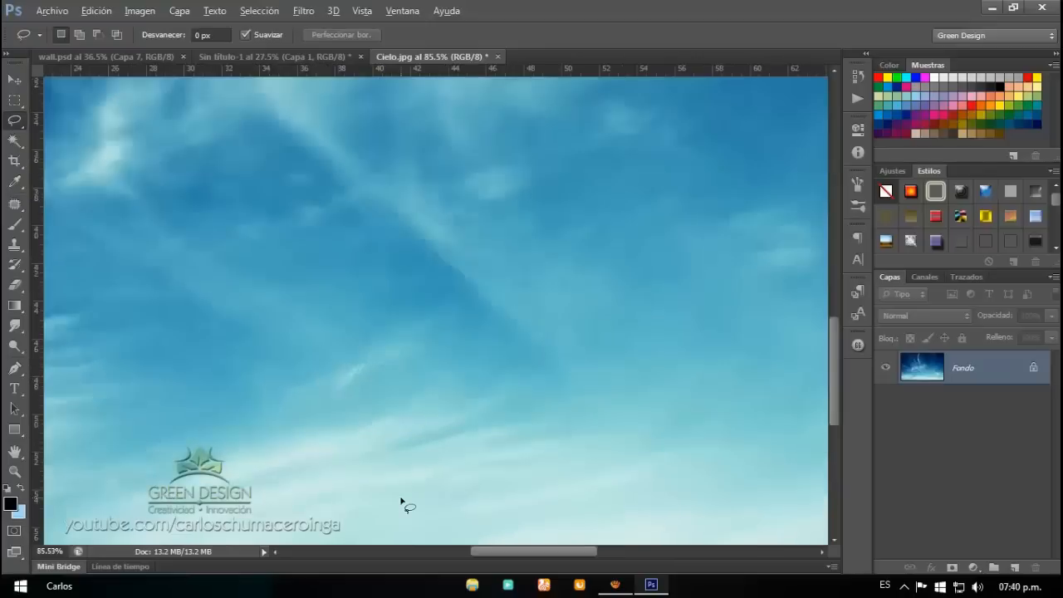
{"action": "scroll", "coordinate": [413, 253], "scroll_direction": "down", "scroll_amount": 5}
{"action": "scroll", "coordinate": [563, 395], "scroll_direction": "up", "scroll_amount": 3}
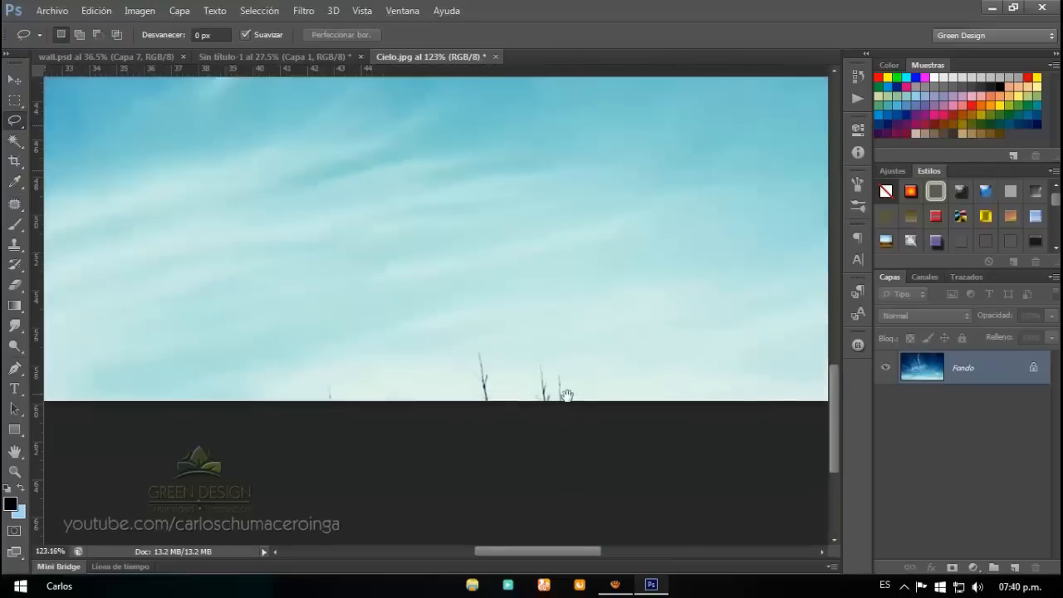
{"action": "left_click_drag", "start_coordinate": [455, 414], "coordinate": [585, 440]}
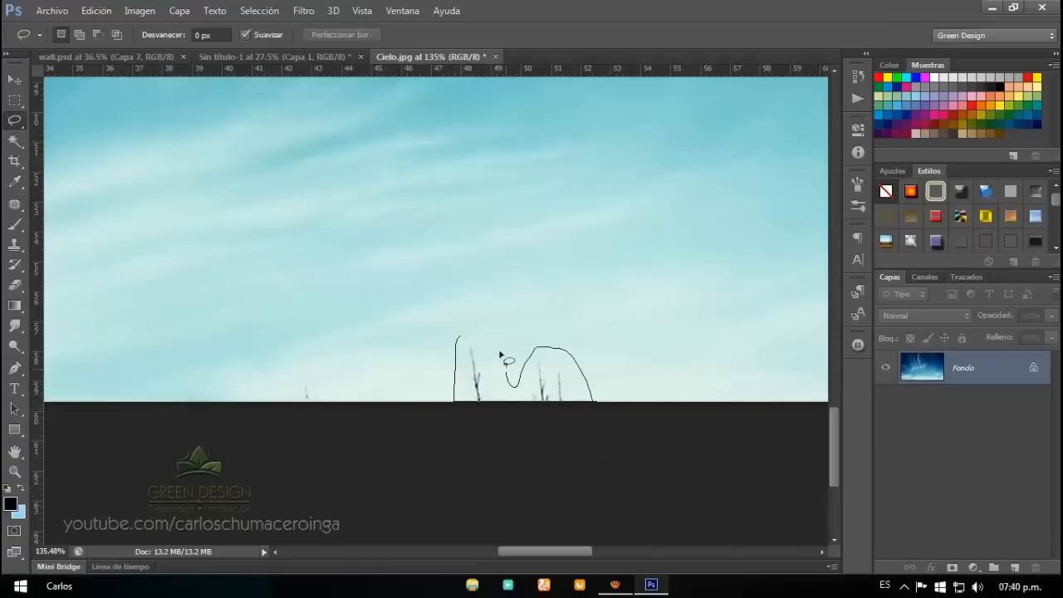
{"action": "left_click_drag", "start_coordinate": [472, 335], "coordinate": [475, 335]}
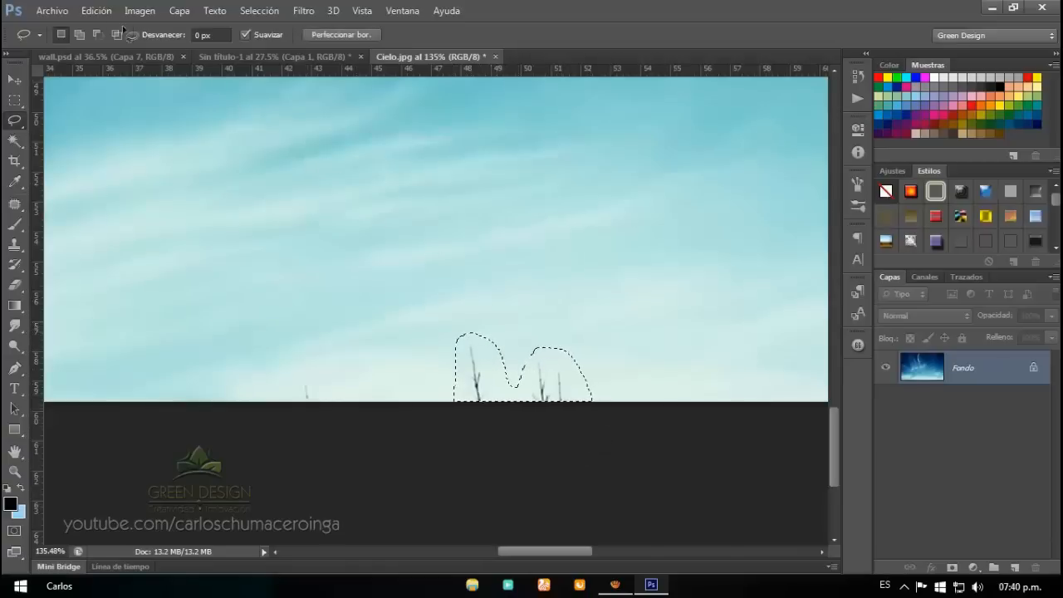
Remove the selected twigs with a content-aware fill and clear the selection.
{"action": "left_click", "coordinate": [101, 12]}
{"action": "left_click", "coordinate": [123, 212]}
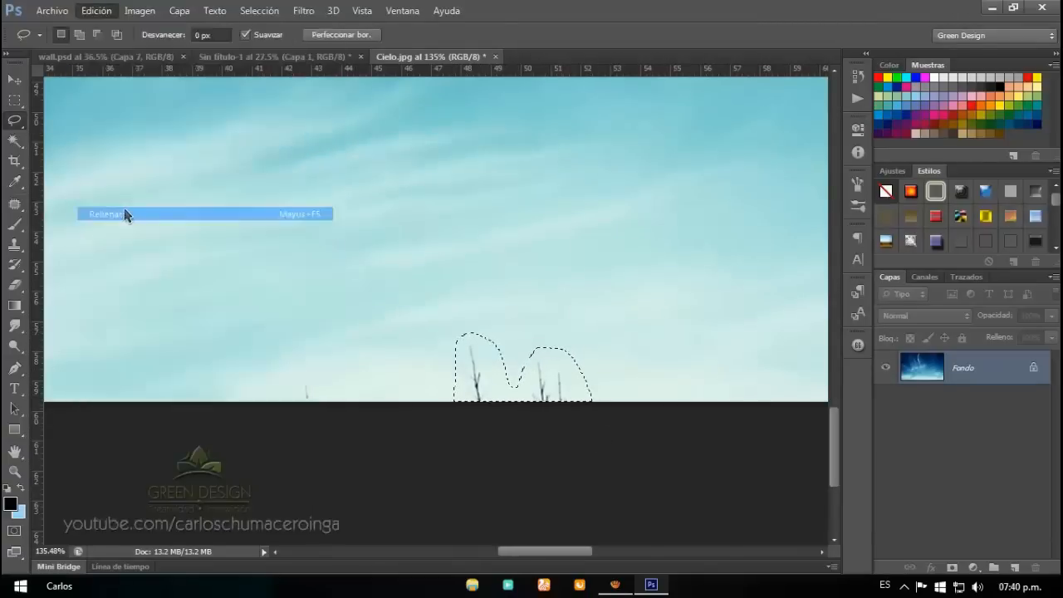
{"action": "left_click", "coordinate": [637, 163]}
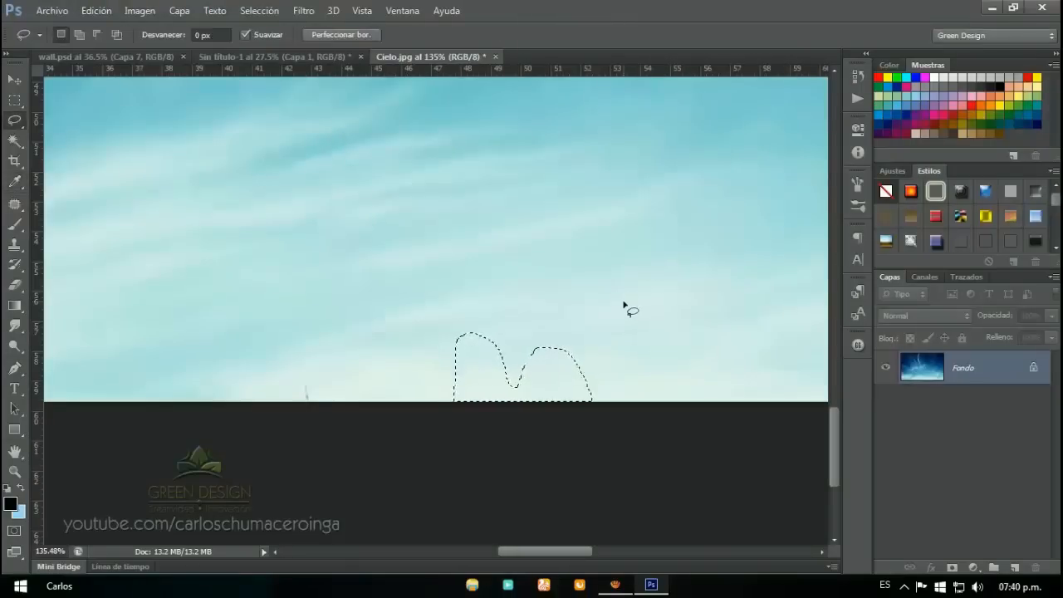
{"action": "key", "text": "ctrl+d"}
Move the cleaned sky photo into the Sin título-1 composition as a layer spanning the canvas width, and close Cielo without saving.
{"action": "left_click", "coordinate": [16, 82]}
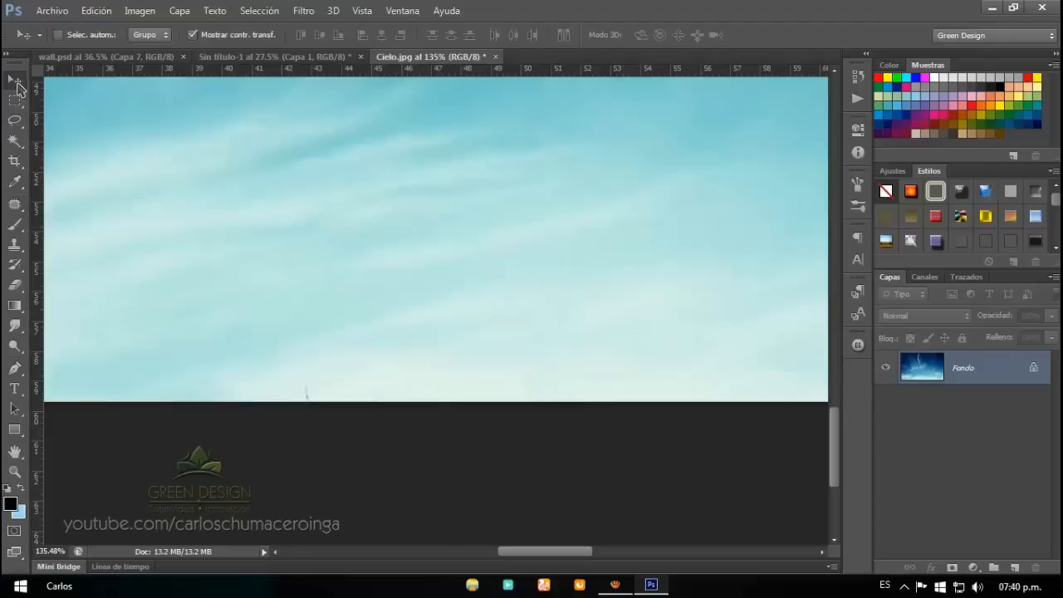
{"action": "scroll", "coordinate": [313, 274], "scroll_direction": "down", "scroll_amount": 5}
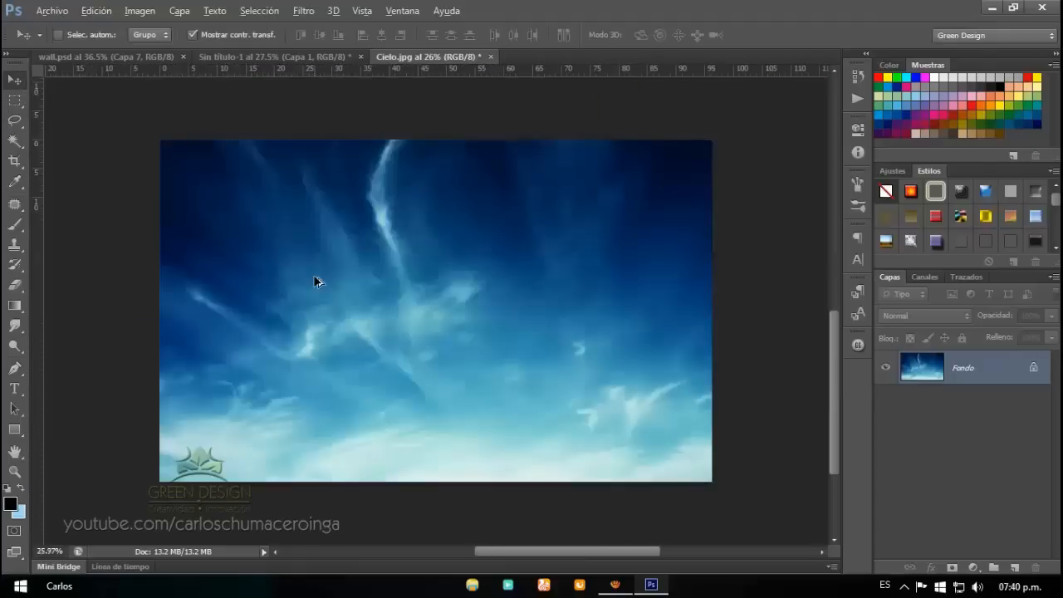
{"action": "scroll", "coordinate": [313, 281], "scroll_direction": "up", "scroll_amount": 1}
{"action": "left_click_drag", "start_coordinate": [392, 210], "coordinate": [392, 257]}
{"action": "left_click_drag", "start_coordinate": [480, 309], "coordinate": [511, 226]}
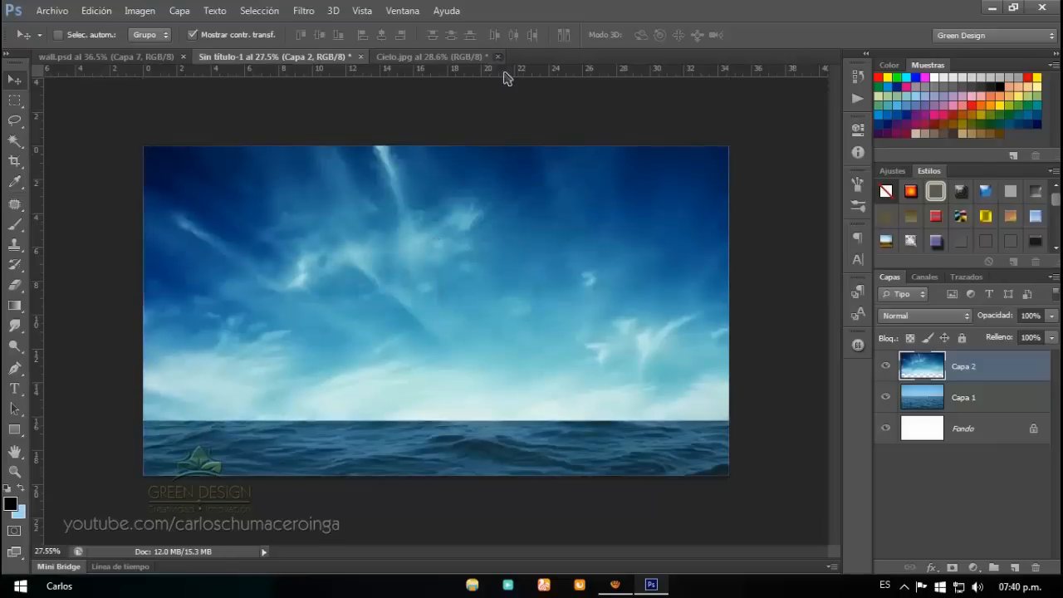
{"action": "left_click", "coordinate": [497, 57]}
{"action": "left_click", "coordinate": [545, 233]}
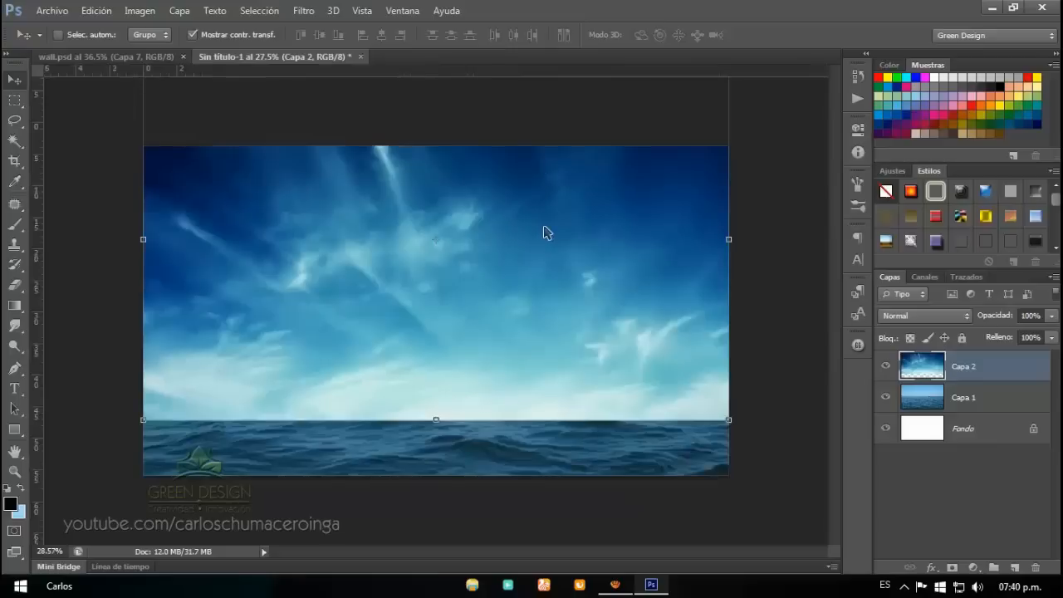
Raise the sky layer and scale it to about 100.04% width and 96.81% height, aligning its lower edge with the sea horizon.
{"action": "left_click_drag", "start_coordinate": [562, 249], "coordinate": [562, 188]}
{"action": "mouse_move", "coordinate": [730, 359]}
{"action": "left_mouse_down"}
{"action": "mouse_move", "coordinate": [719, 347]}
{"action": "mouse_move", "coordinate": [733, 349]}
{"action": "left_mouse_up"}
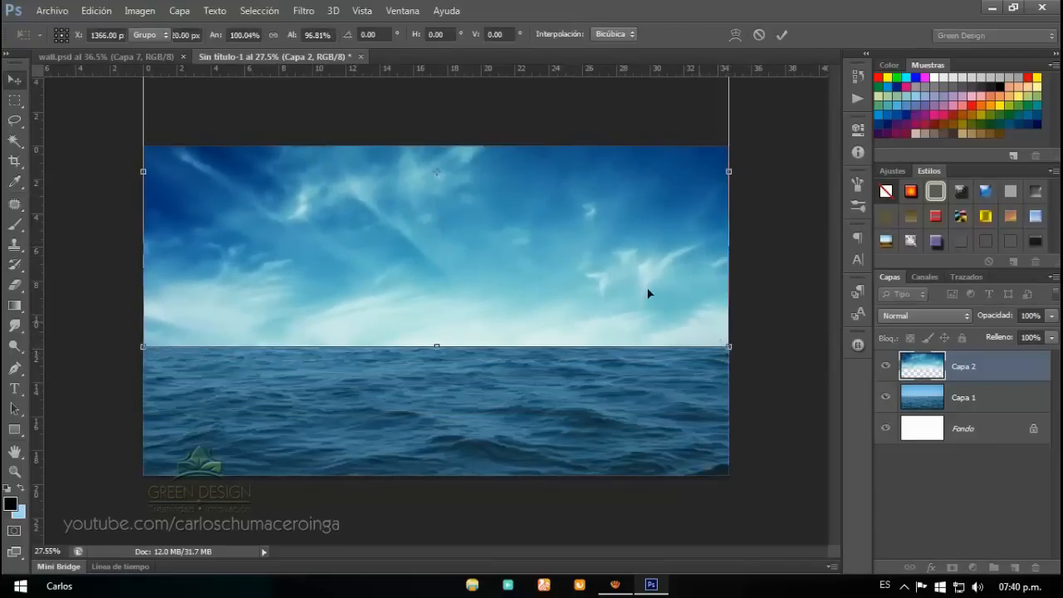
{"action": "key", "text": "Return"}
{"action": "mouse_move", "coordinate": [619, 265]}
{"action": "left_mouse_down"}
{"action": "mouse_move", "coordinate": [614, 251]}
{"action": "mouse_move", "coordinate": [625, 260]}
{"action": "left_mouse_up"}
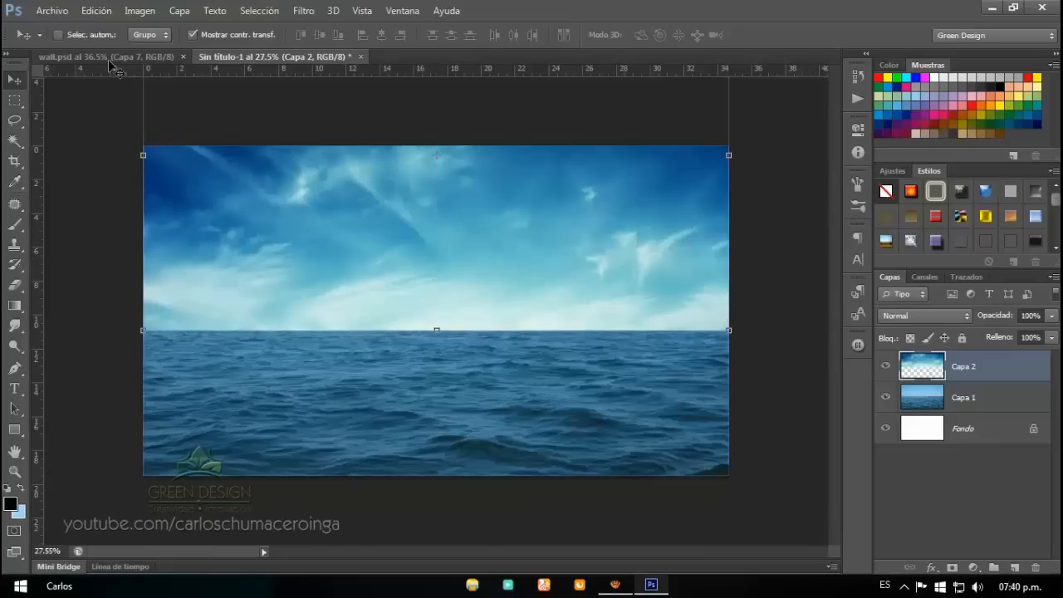
Open the Ola image from the Fotomanipulacion folder, assigning the working RGB profile sRGB IEC61966-2.1.
{"action": "left_click", "coordinate": [63, 12]}
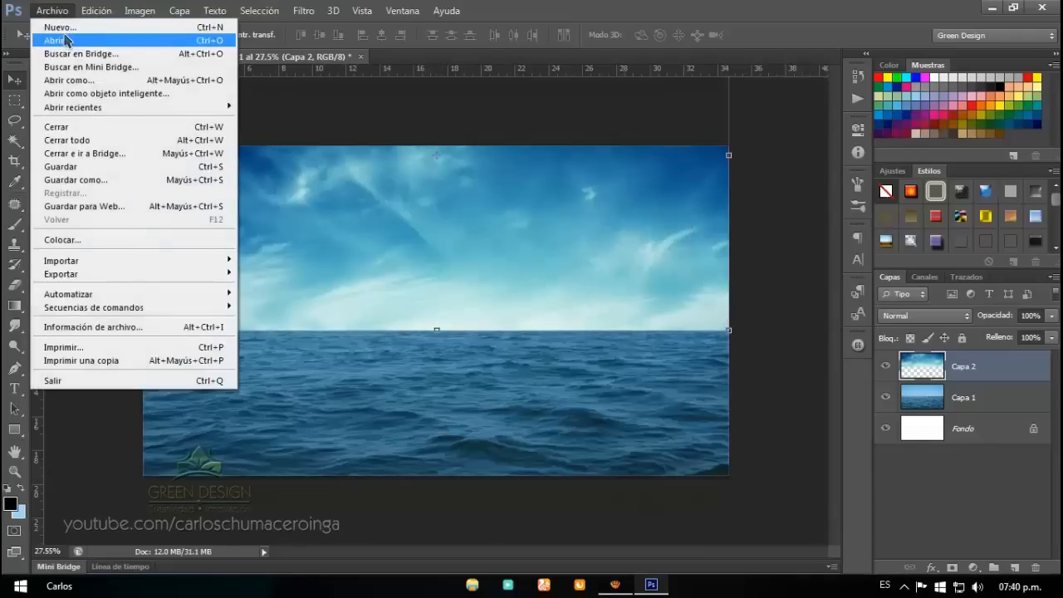
{"action": "left_click", "coordinate": [66, 40]}
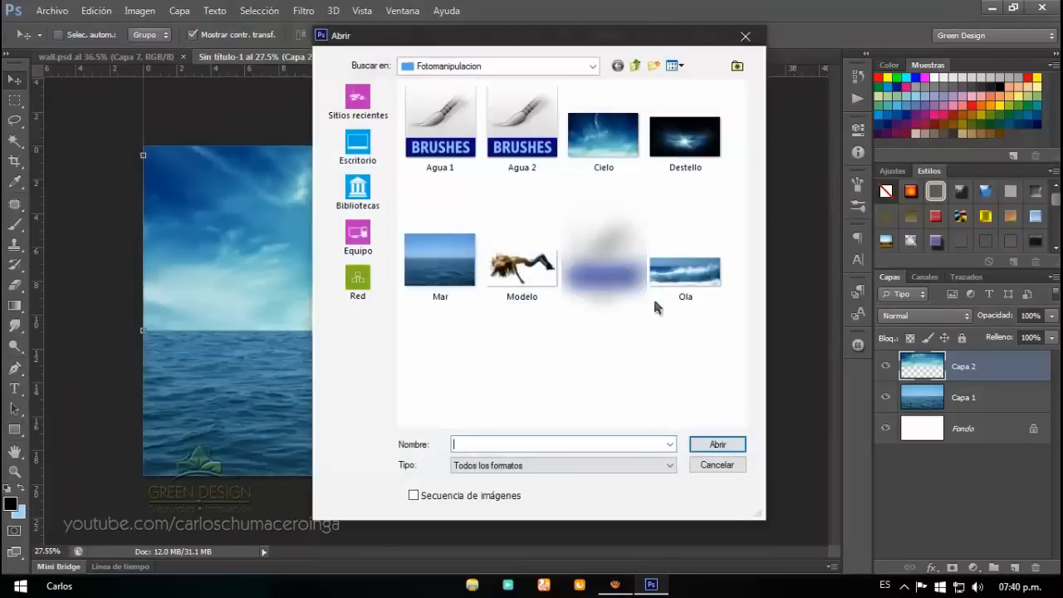
{"action": "left_click", "coordinate": [682, 286]}
{"action": "left_click", "coordinate": [734, 444]}
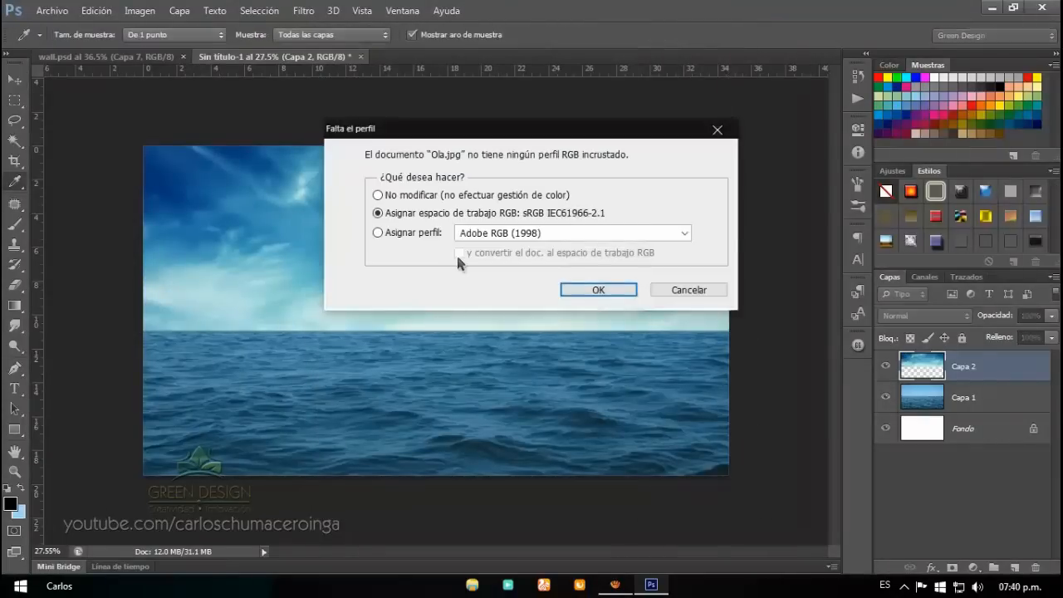
{"action": "left_click", "coordinate": [584, 290]}
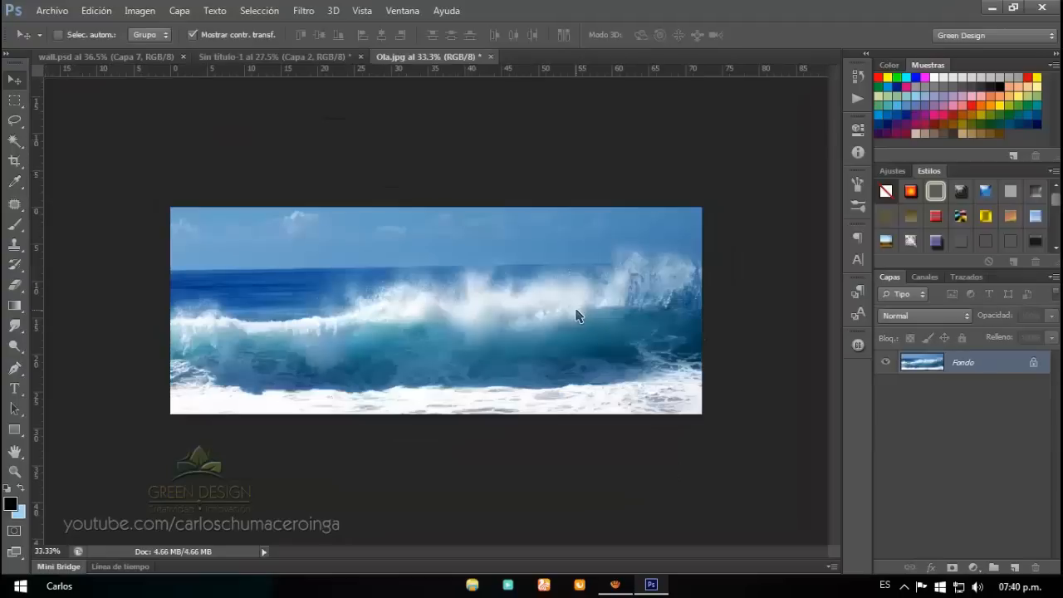
Copy the wave photo into the Sin título-1 composition, close Ola, and align the wave layer with the canvas's left edge.
{"action": "left_click_drag", "start_coordinate": [573, 314], "coordinate": [336, 281]}
{"action": "left_click", "coordinate": [490, 56]}
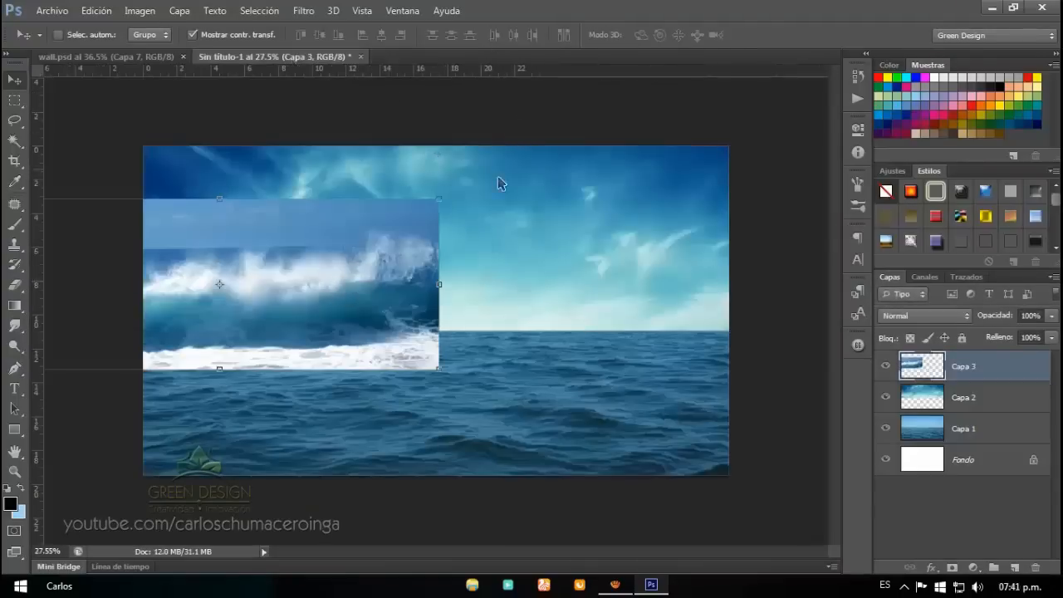
{"action": "left_click_drag", "start_coordinate": [425, 273], "coordinate": [502, 288]}
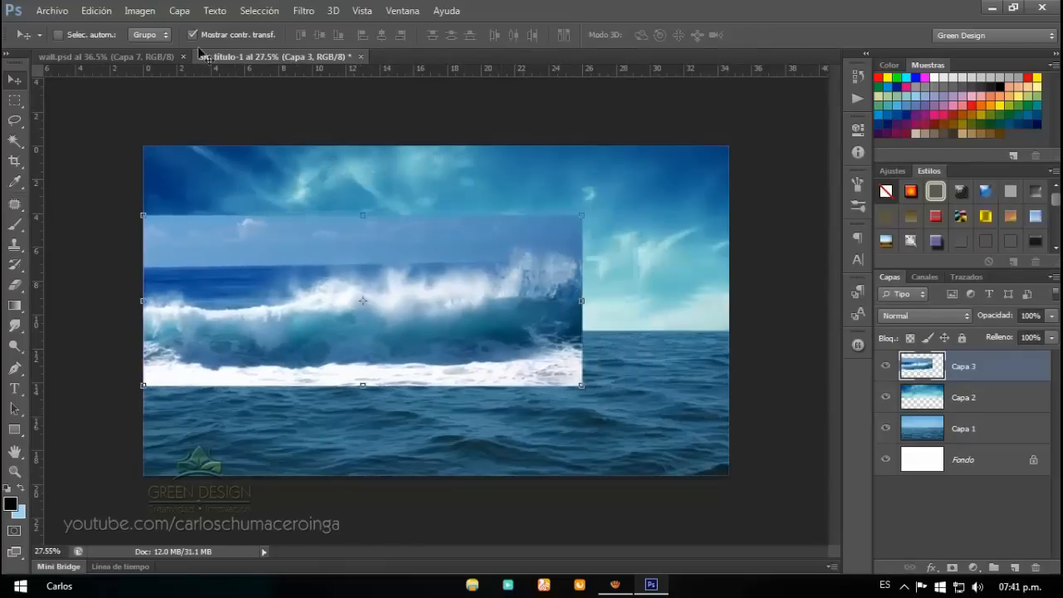
Reduce the wave layer's saturation to -15 with a Hue/Saturation adjustment.
{"action": "left_click", "coordinate": [139, 10]}
{"action": "mouse_move", "coordinate": [209, 49]}
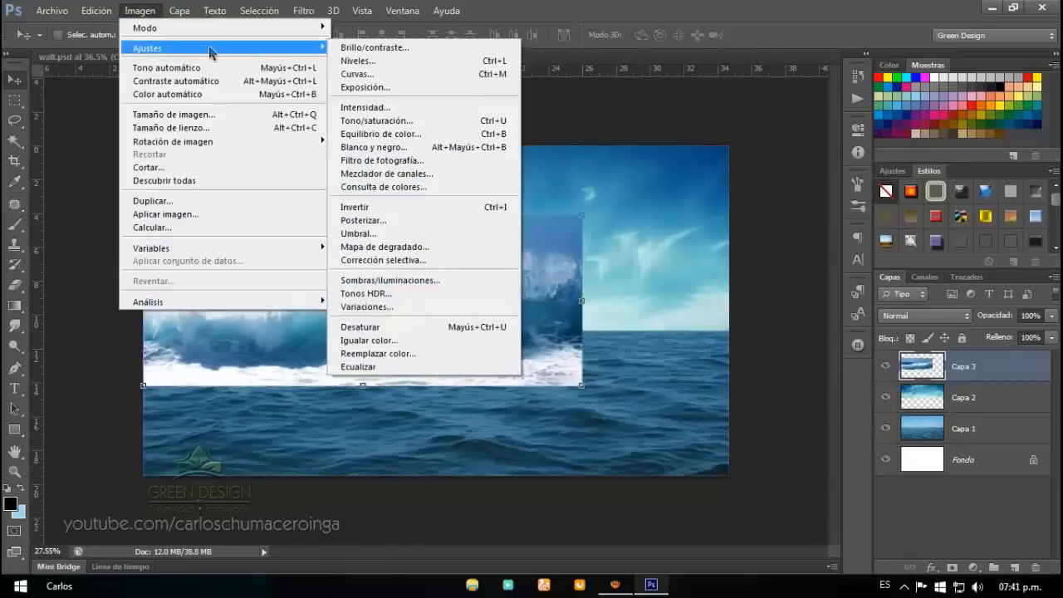
{"action": "left_click", "coordinate": [387, 129]}
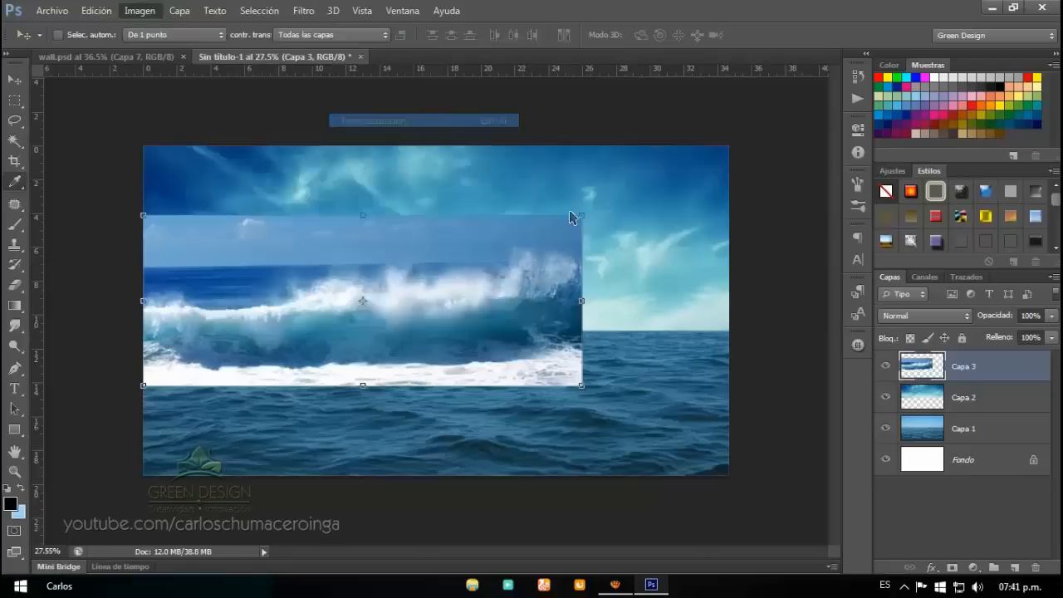
{"action": "left_click_drag", "start_coordinate": [729, 318], "coordinate": [726, 318]}
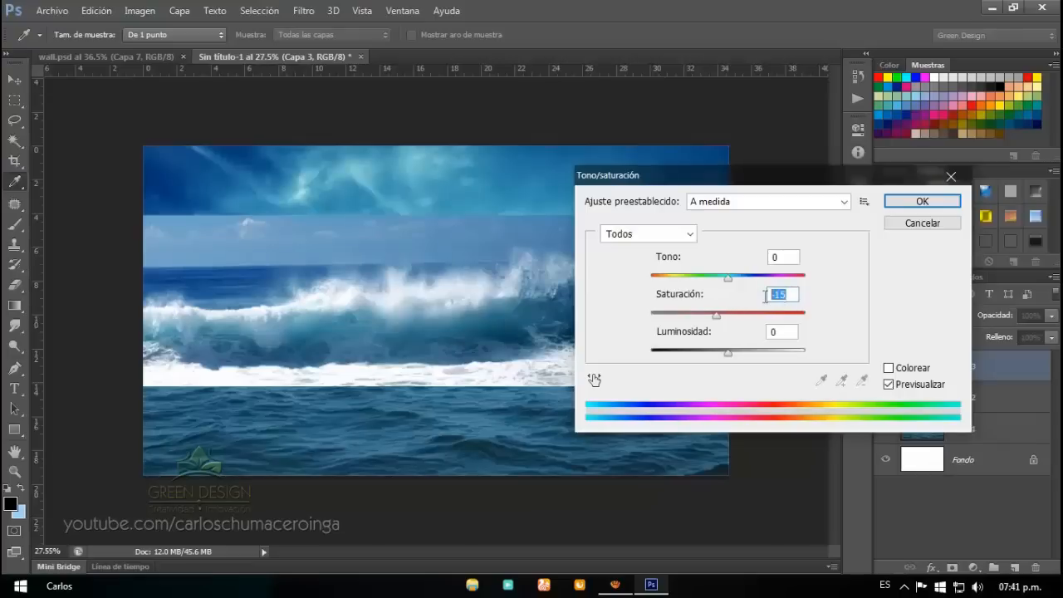
{"action": "key", "text": "Return"}
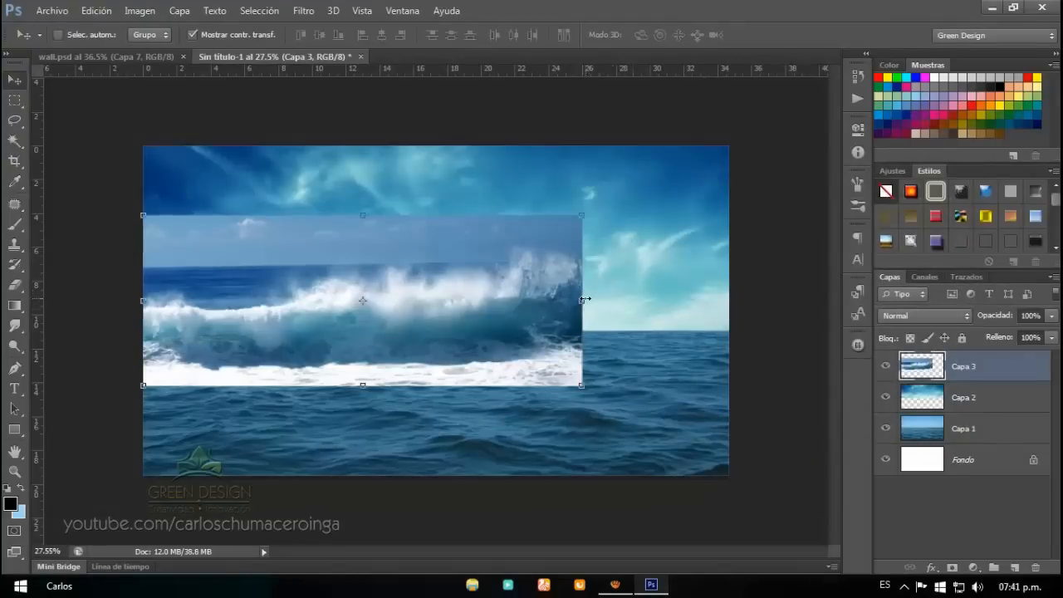
Stretch the wave layer to the full canvas width at about 133.40%, and increase its height slightly at both the upper and lower edges.
{"action": "left_click_drag", "start_coordinate": [583, 300], "coordinate": [730, 301]}
{"action": "left_click_drag", "start_coordinate": [438, 385], "coordinate": [437, 402]}
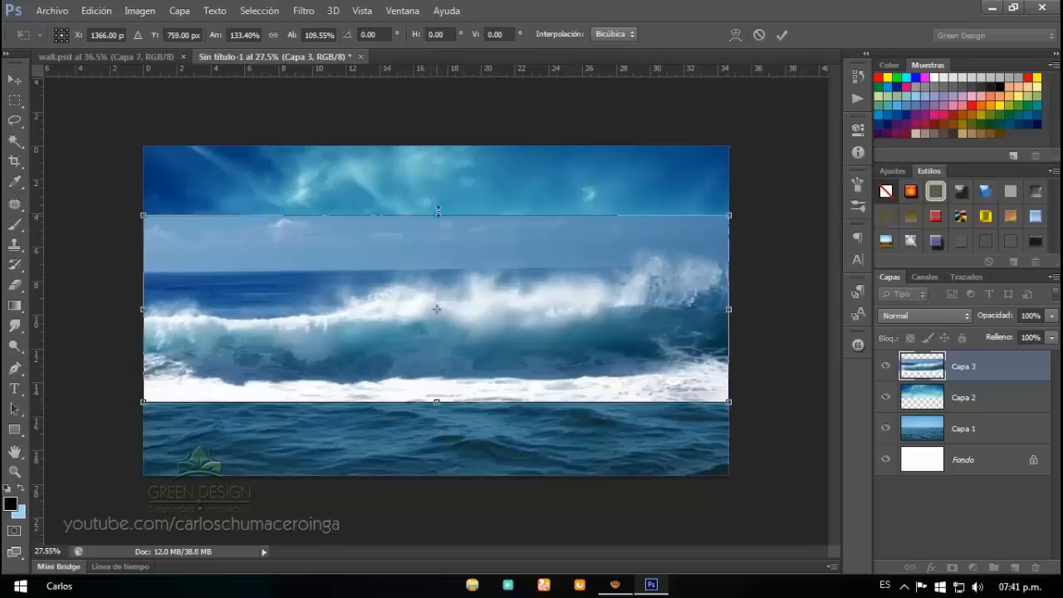
{"action": "left_click_drag", "start_coordinate": [438, 215], "coordinate": [438, 208]}
{"action": "left_click_drag", "start_coordinate": [439, 405], "coordinate": [438, 408]}
{"action": "left_click_drag", "start_coordinate": [437, 208], "coordinate": [437, 205]}
{"action": "key", "text": "Return"}
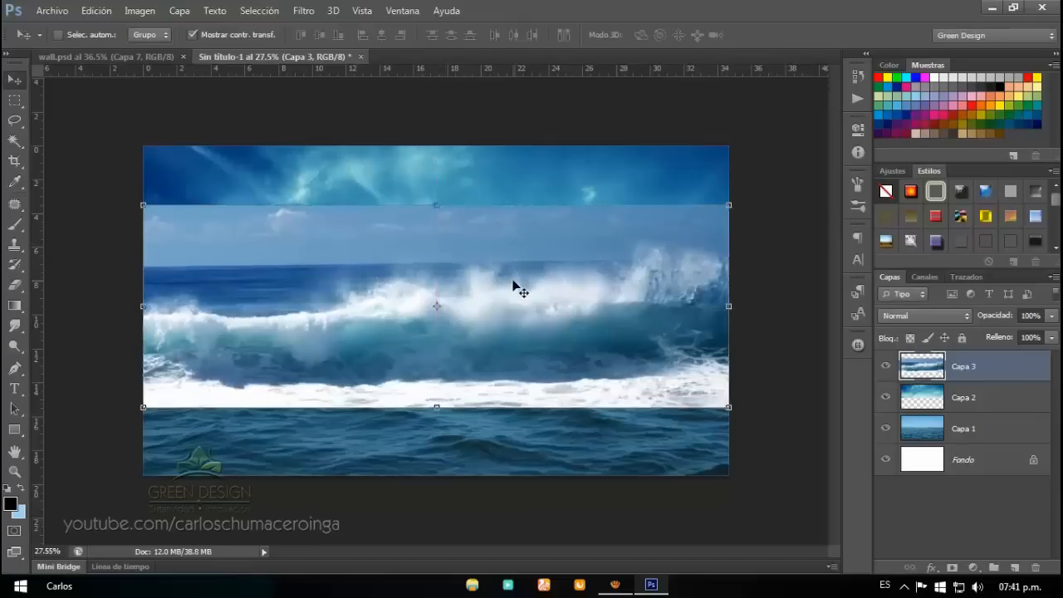
Add a layer mask to the wave layer and hide the photo's sky with a short vertical black-to-white linear gradient above the wave.
{"action": "left_click", "coordinate": [953, 568]}
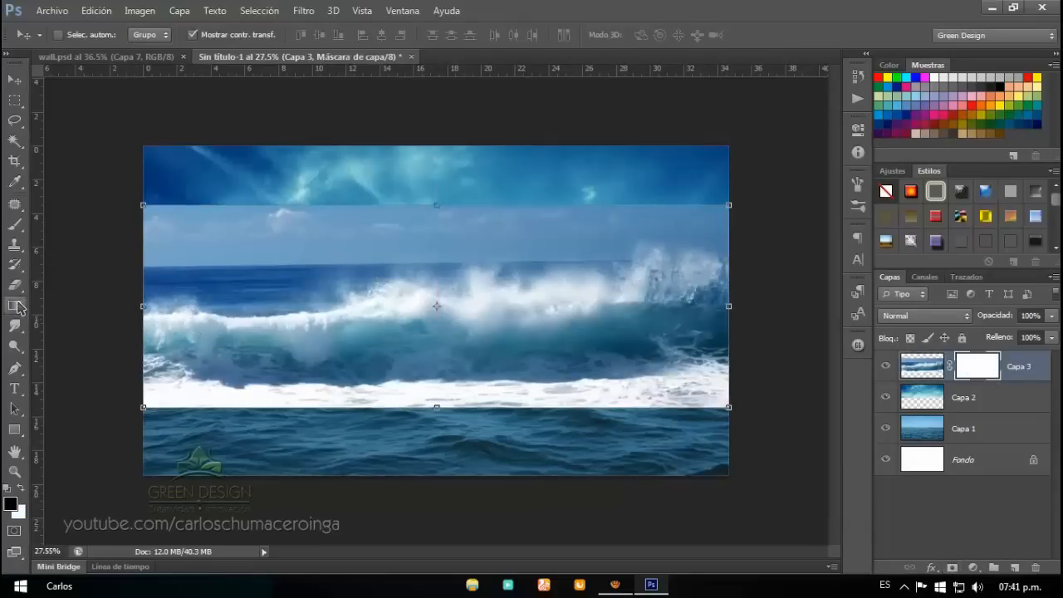
{"action": "left_click", "coordinate": [16, 305]}
{"action": "left_click", "coordinate": [108, 304]}
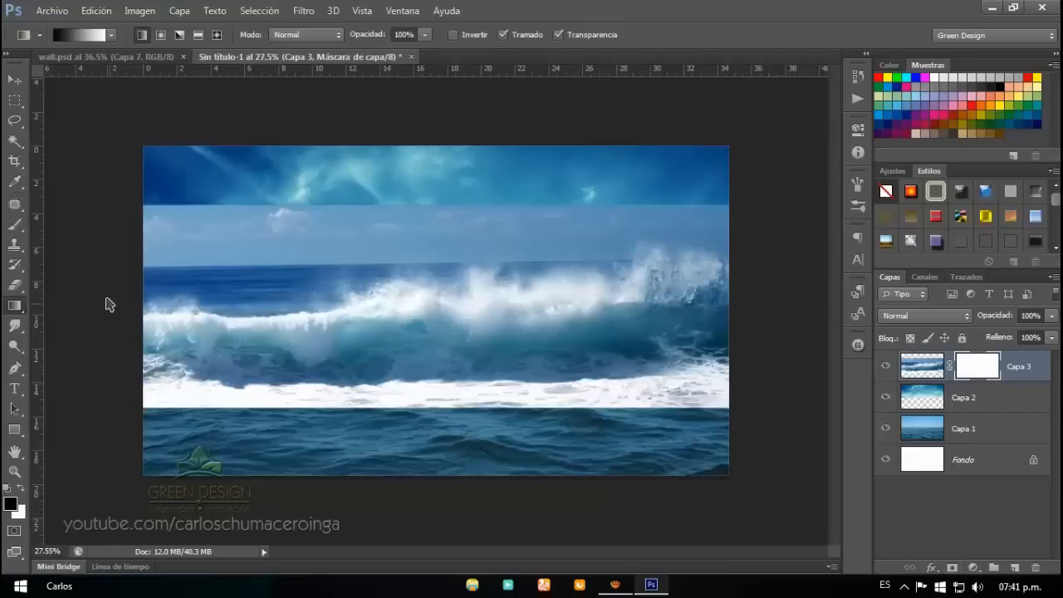
{"action": "left_click", "coordinate": [111, 34]}
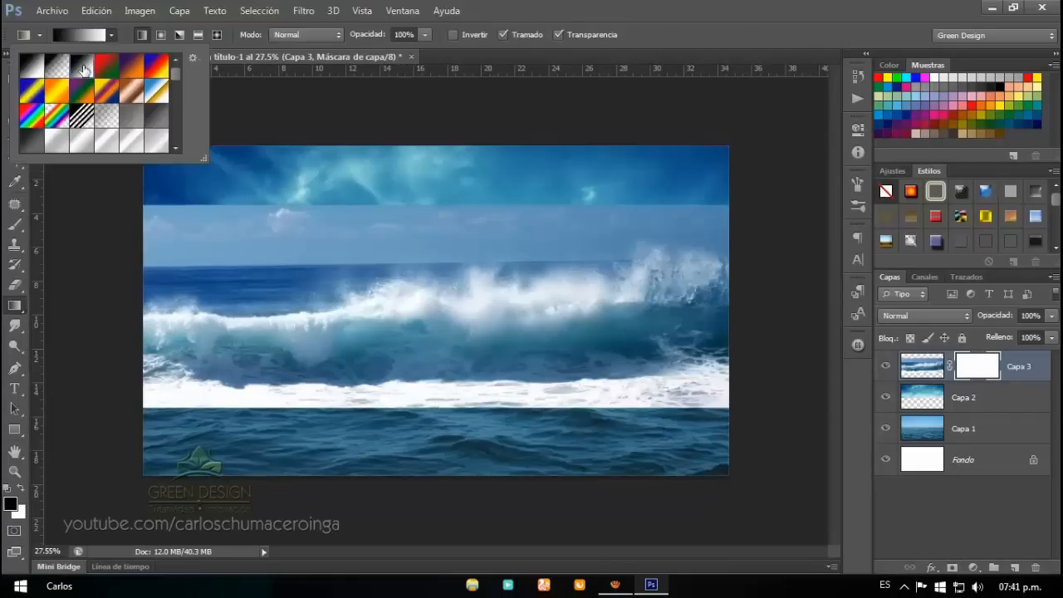
{"action": "left_click", "coordinate": [88, 228]}
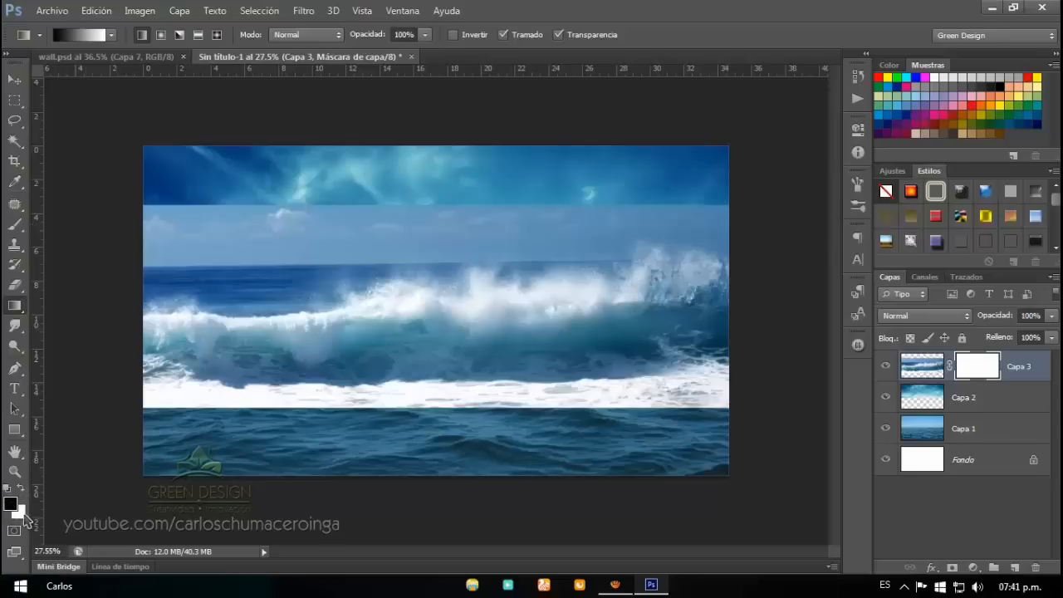
{"action": "key", "text": "shift"}
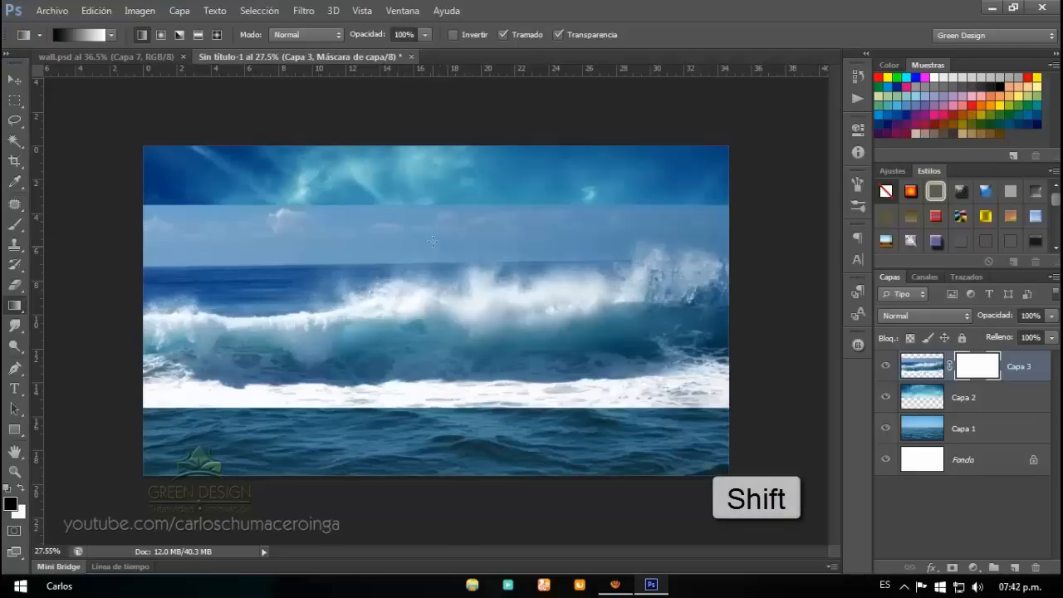
{"action": "left_click_drag", "start_coordinate": [432, 276], "coordinate": [431, 277]}
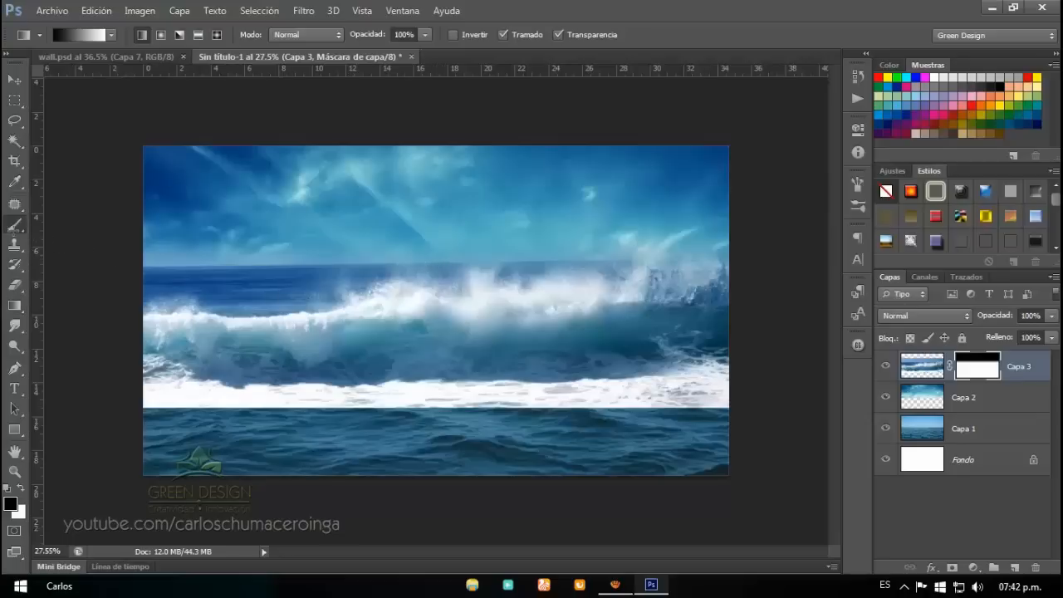
Paint the wave layer's mask black with a soft 0% hardness brush, enlarged to 521 px, to blend the lower foam into the sea.
{"action": "left_click", "coordinate": [15, 224]}
{"action": "left_click", "coordinate": [66, 225]}
{"action": "left_click_drag", "start_coordinate": [332, 378], "coordinate": [331, 374]}
{"action": "mouse_move", "coordinate": [681, 408]}
{"action": "left_mouse_down"}
{"action": "mouse_move", "coordinate": [623, 420]}
{"action": "mouse_move", "coordinate": [736, 387]}
{"action": "mouse_move", "coordinate": [718, 397]}
{"action": "left_mouse_up"}
{"action": "right_click", "coordinate": [718, 397]}
{"action": "left_click", "coordinate": [699, 389]}
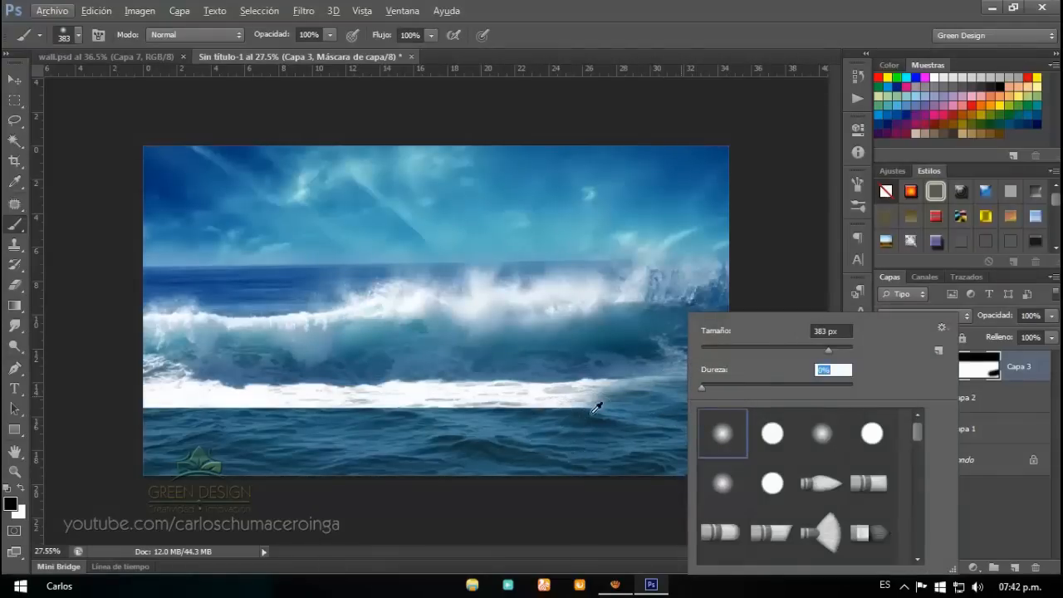
{"action": "key", "text": "Return"}
{"action": "right_click", "coordinate": [541, 431], "text": "alt"}
{"action": "mouse_move", "coordinate": [673, 415]}
{"action": "left_mouse_down"}
{"action": "mouse_move", "coordinate": [339, 430]}
{"action": "mouse_move", "coordinate": [505, 437]}
{"action": "mouse_move", "coordinate": [454, 441]}
{"action": "mouse_move", "coordinate": [136, 420]}
{"action": "mouse_move", "coordinate": [290, 423]}
{"action": "mouse_move", "coordinate": [421, 443]}
{"action": "mouse_move", "coordinate": [697, 425]}
{"action": "mouse_move", "coordinate": [500, 432]}
{"action": "mouse_move", "coordinate": [528, 423]}
{"action": "left_mouse_up"}
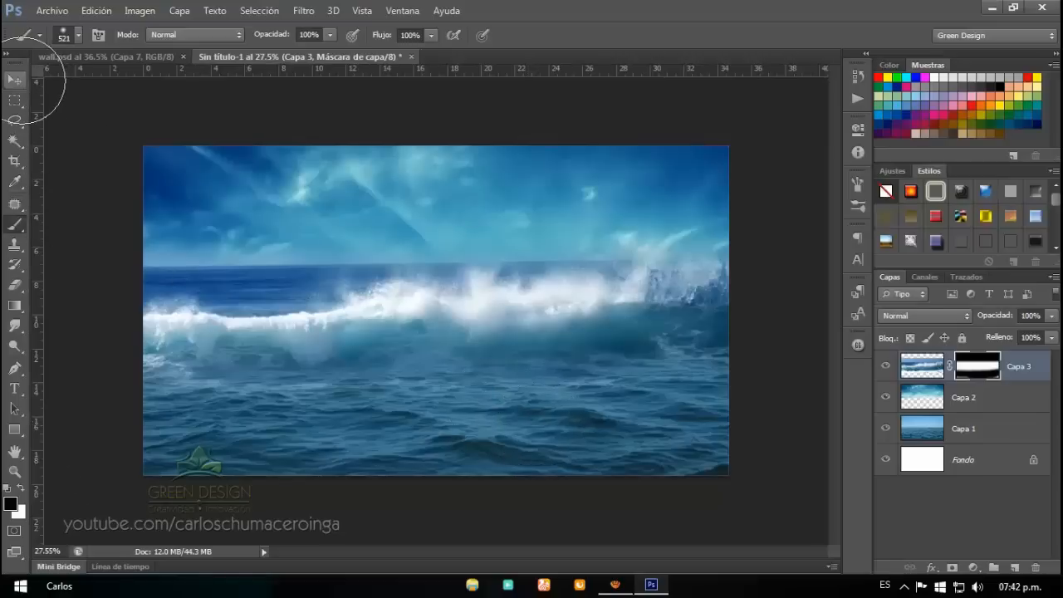
Open the Modelo image of the floating woman on a transparent background.
{"action": "left_click", "coordinate": [20, 82]}
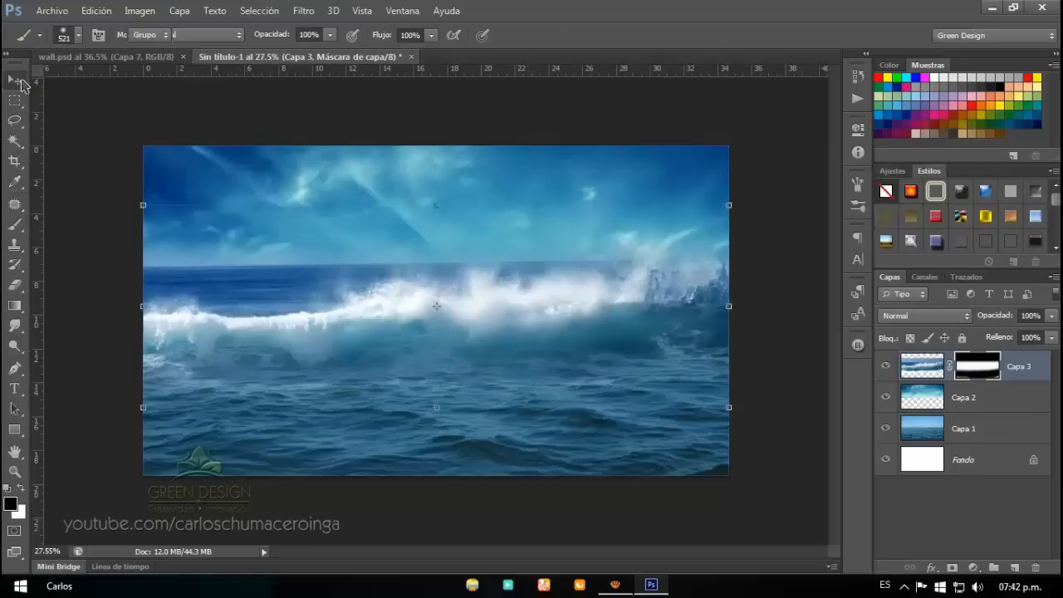
{"action": "left_click", "coordinate": [51, 11]}
{"action": "left_click", "coordinate": [58, 38]}
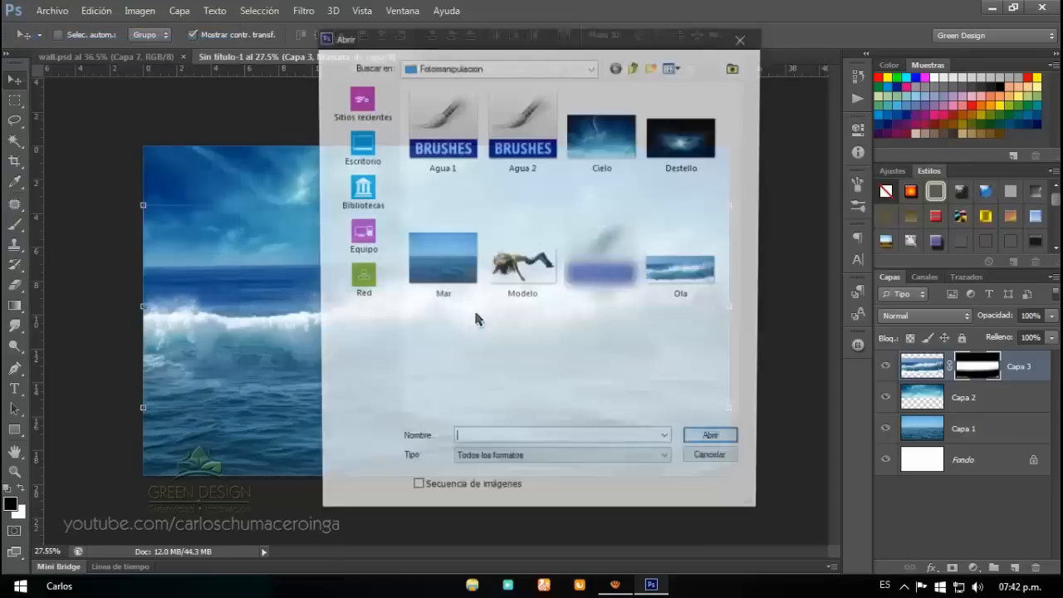
{"action": "left_click", "coordinate": [507, 287]}
{"action": "left_click", "coordinate": [714, 444]}
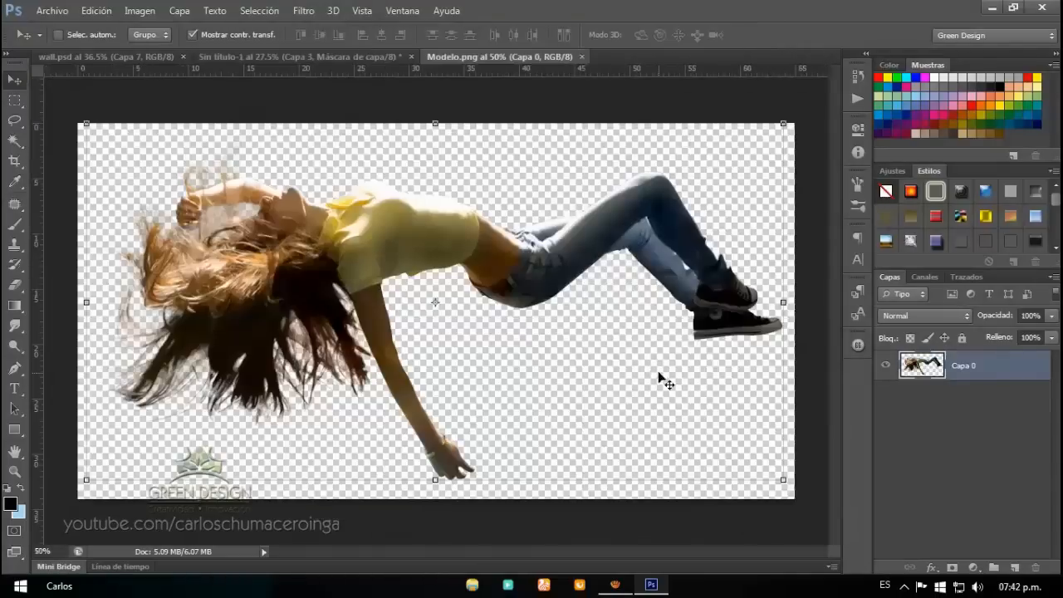
Copy the woman cutout into the ocean composition, close its source file, and centre her over the sea.
{"action": "left_click_drag", "start_coordinate": [430, 221], "coordinate": [370, 266]}
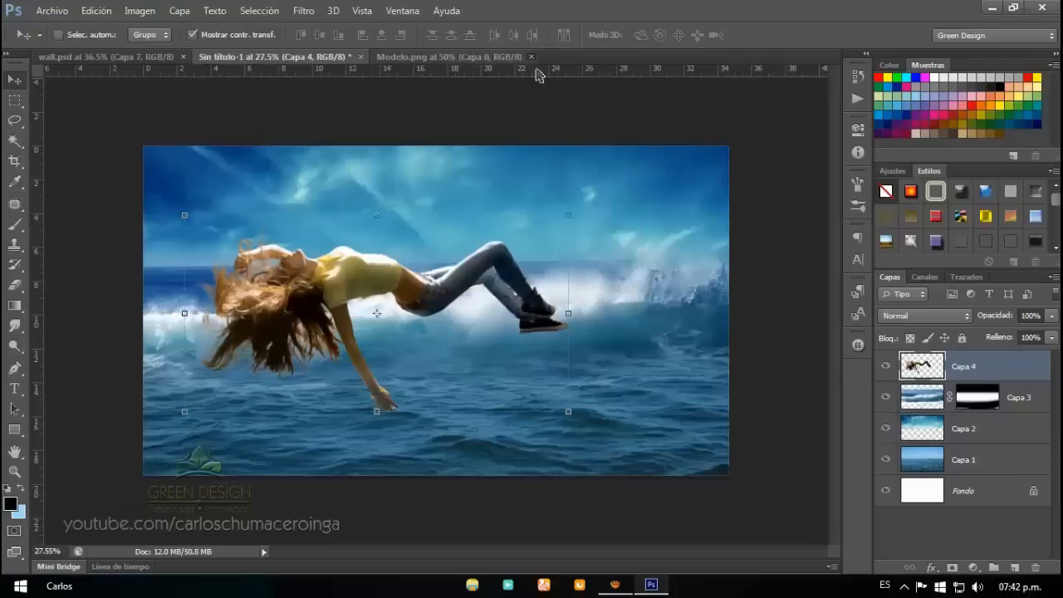
{"action": "left_click", "coordinate": [531, 56]}
{"action": "left_click_drag", "start_coordinate": [412, 278], "coordinate": [452, 306]}
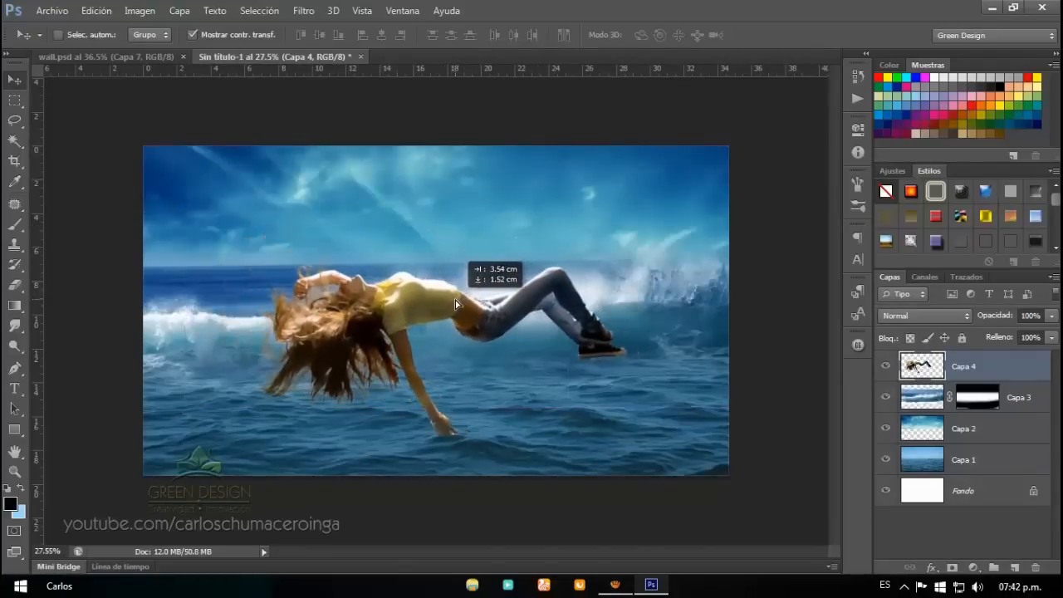
Add a Color Balance adjustment layer above the woman and set its shadows to cyan/red -1, magenta/green +2 and yellow/blue +3.
{"action": "scroll", "coordinate": [481, 319], "scroll_direction": "up", "scroll_amount": 1}
{"action": "scroll", "coordinate": [480, 319], "scroll_direction": "up", "scroll_amount": 1}
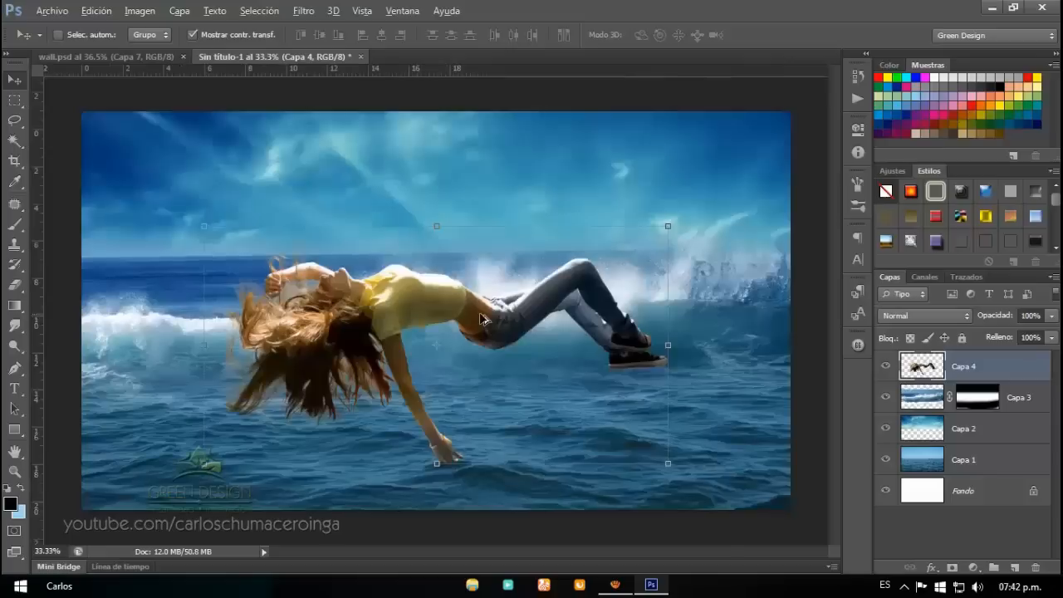
{"action": "scroll", "coordinate": [480, 319], "scroll_direction": "up", "scroll_amount": 1}
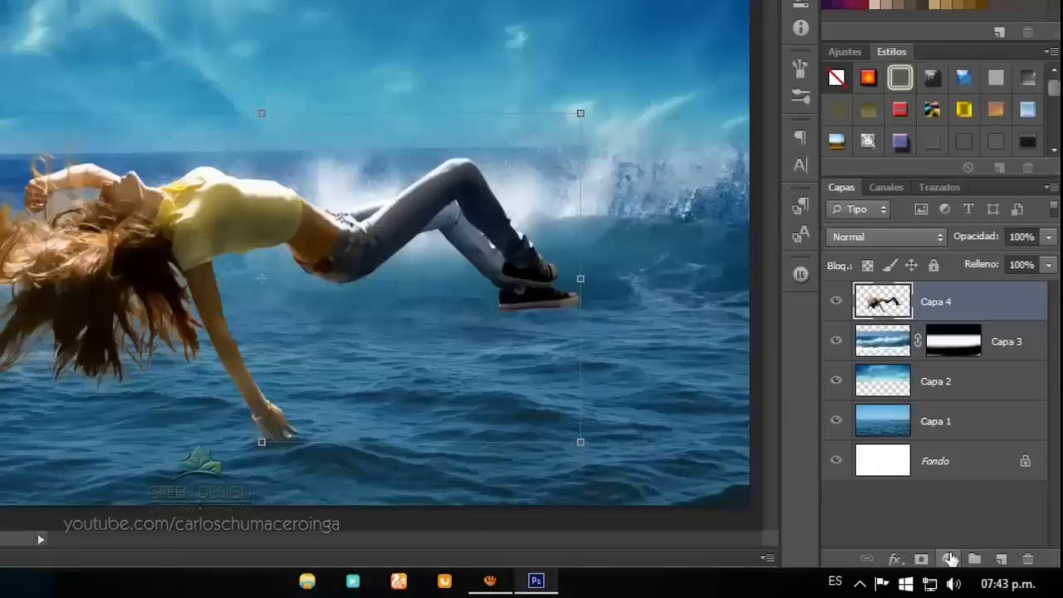
{"action": "left_click", "coordinate": [974, 569]}
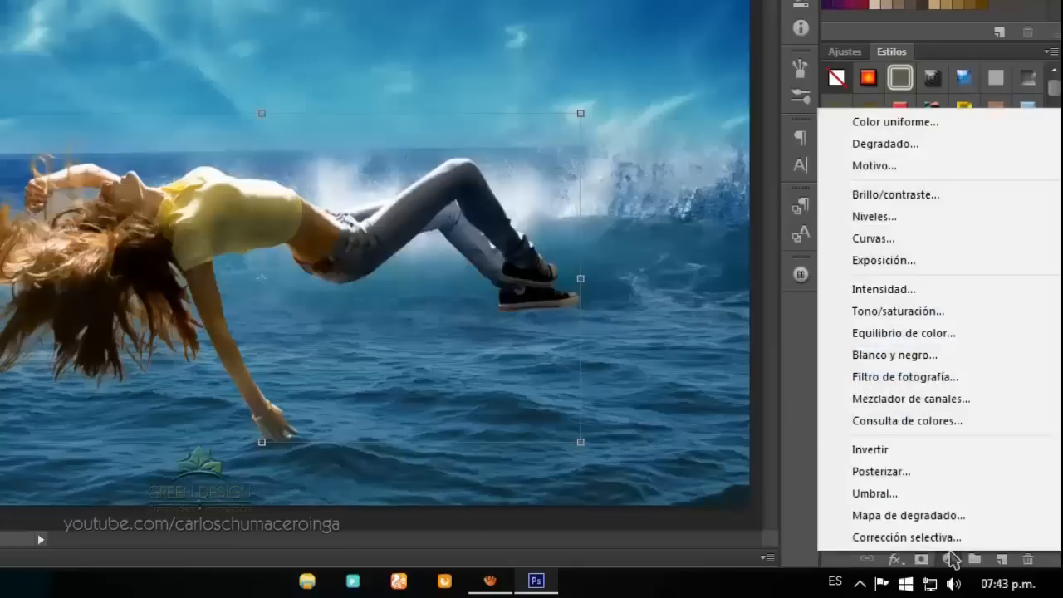
{"action": "left_click", "coordinate": [978, 334]}
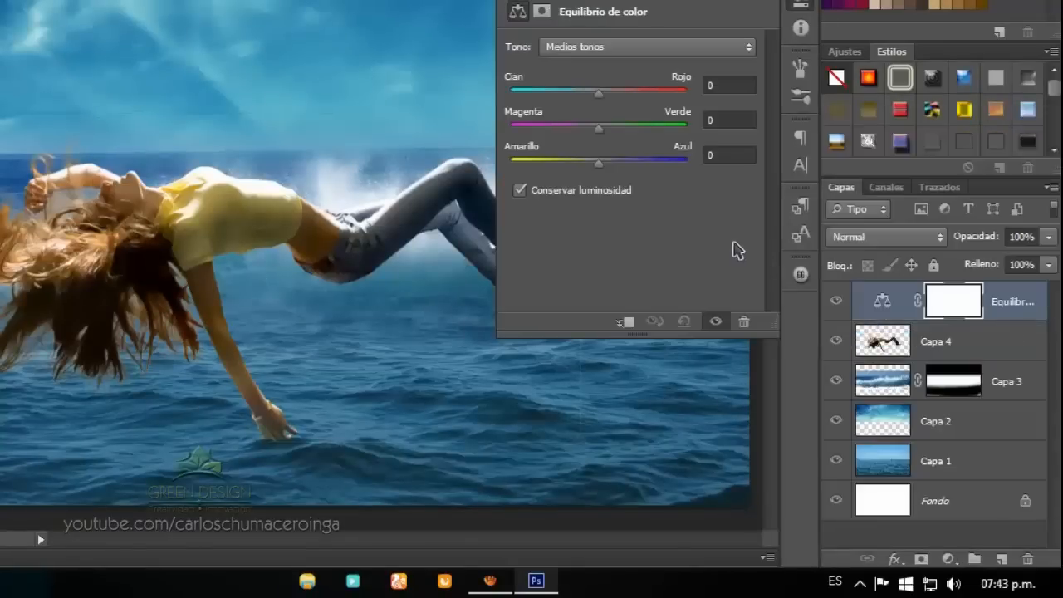
{"action": "left_click", "coordinate": [698, 48]}
{"action": "left_click", "coordinate": [687, 71]}
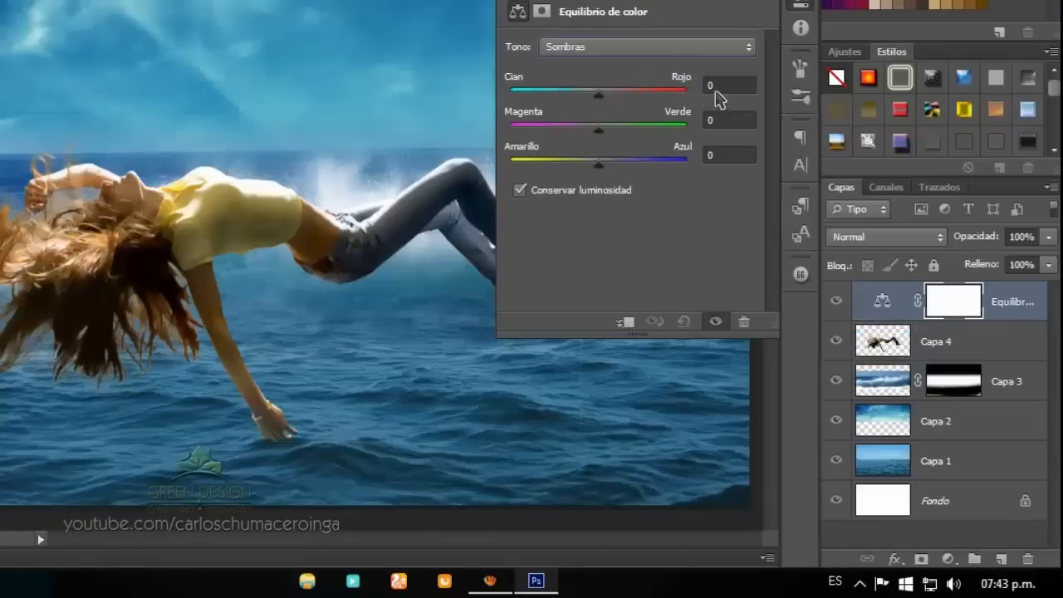
{"action": "left_click", "coordinate": [707, 85]}
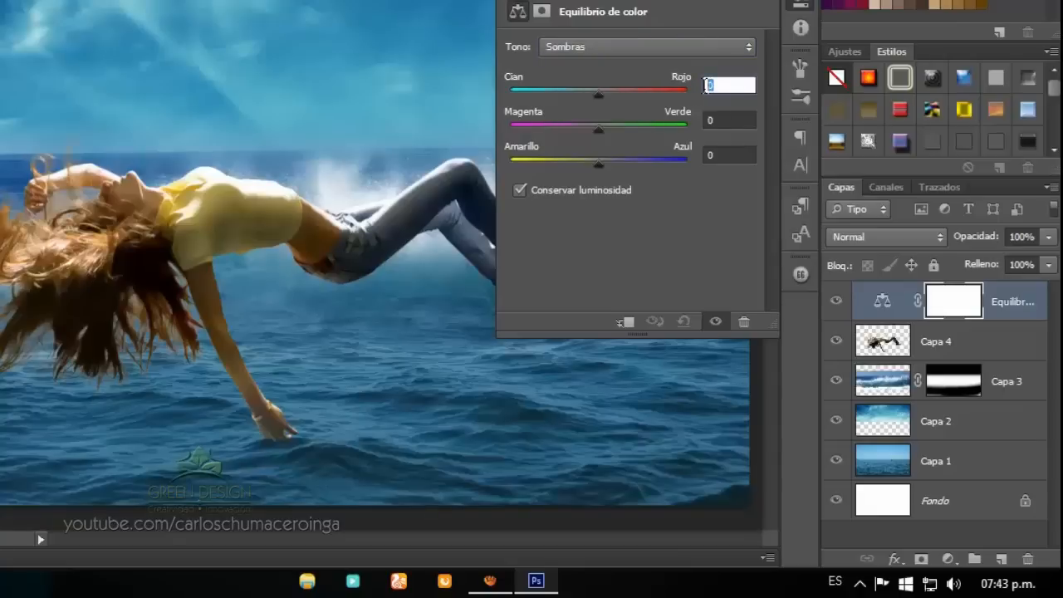
{"action": "type", "text": "-1"}
{"action": "left_click", "coordinate": [724, 120]}
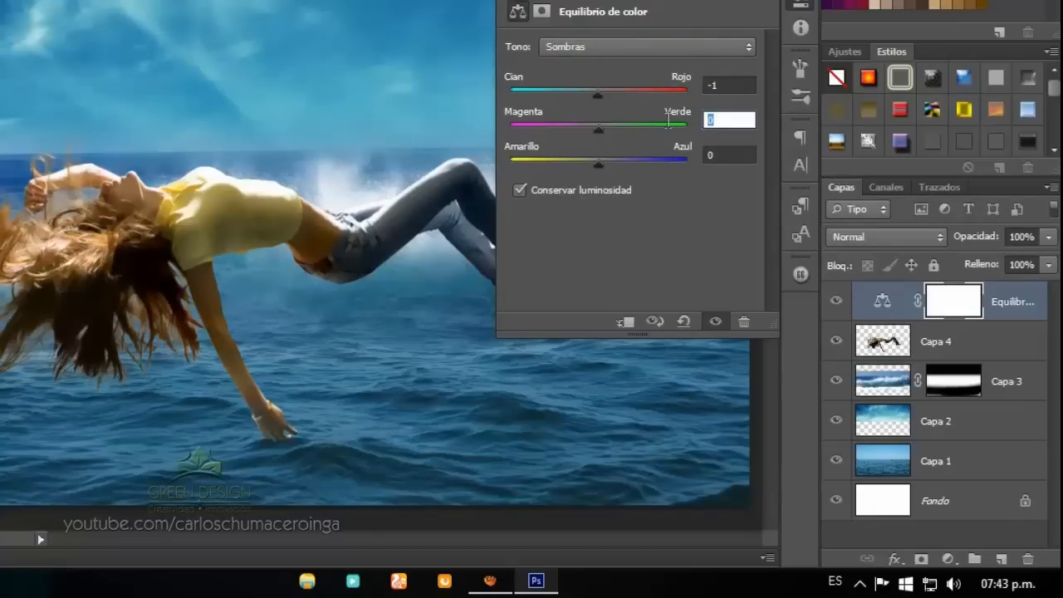
{"action": "type", "text": "+2"}
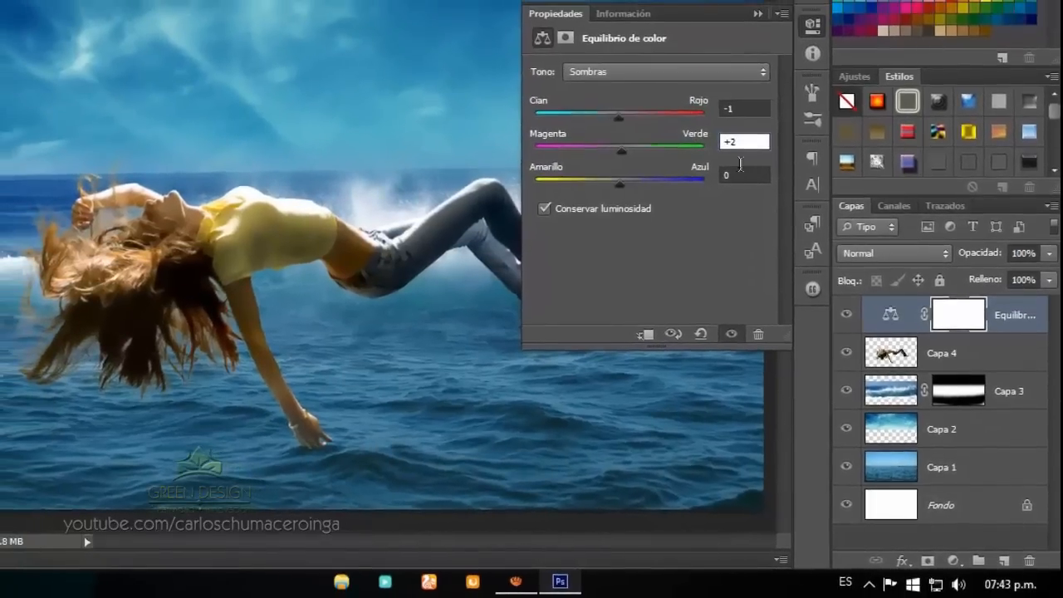
{"action": "key", "text": "Tab"}
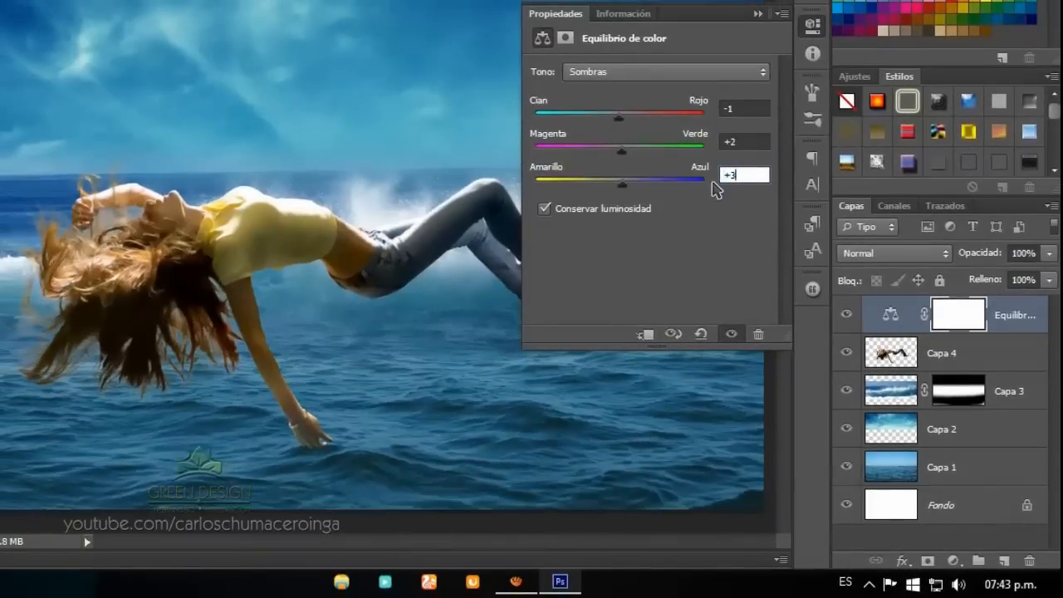
Set the Color Balance midtones to cyan/red -2, magenta/green +7 and yellow/blue +13.
{"action": "left_click", "coordinate": [732, 74]}
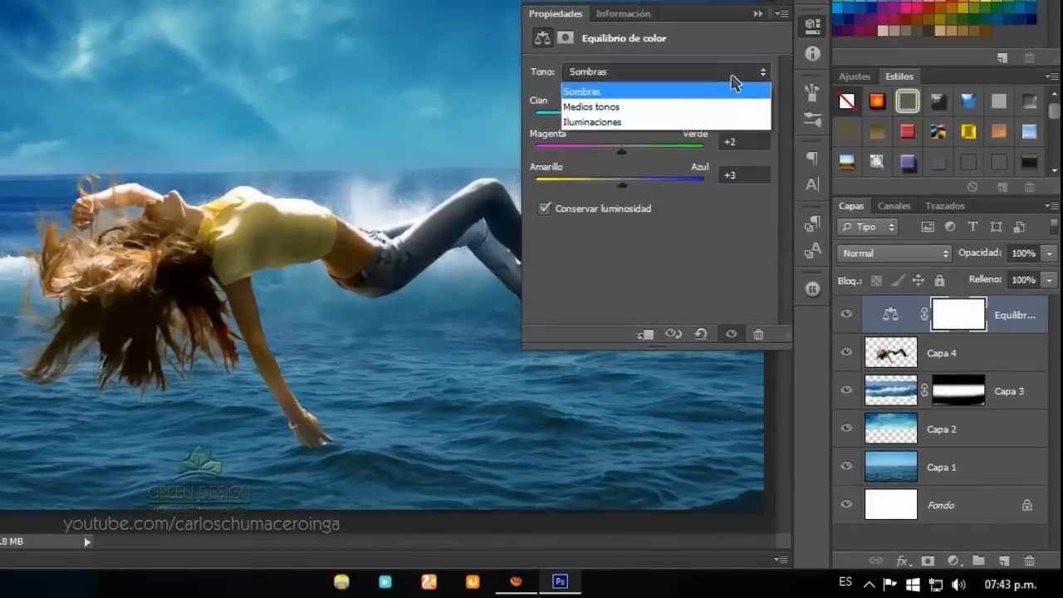
{"action": "left_click", "coordinate": [723, 107]}
{"action": "left_click", "coordinate": [737, 109]}
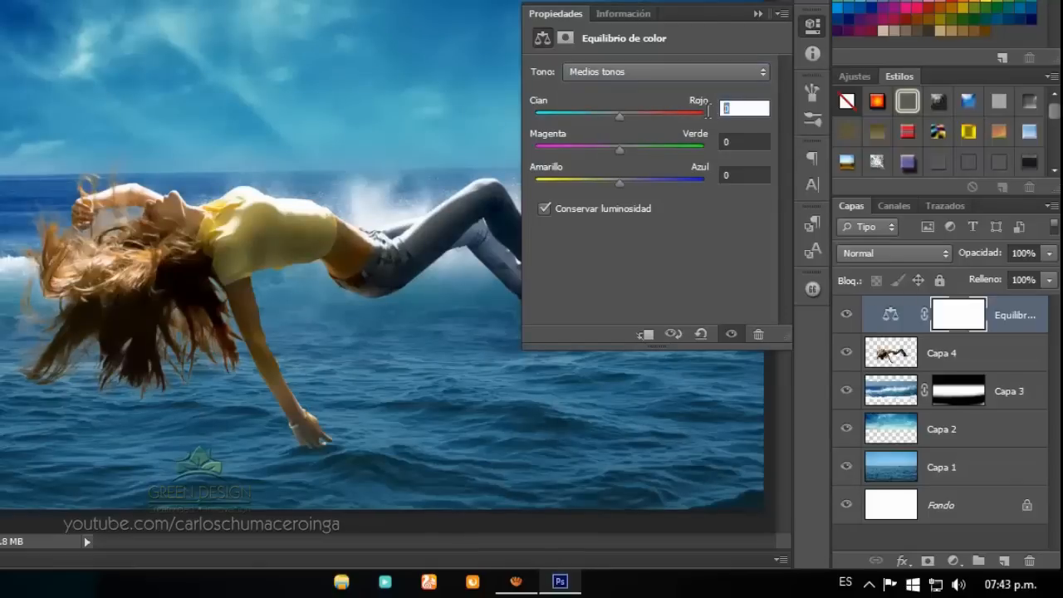
{"action": "type", "text": "-2"}
{"action": "key", "text": "Tab"}
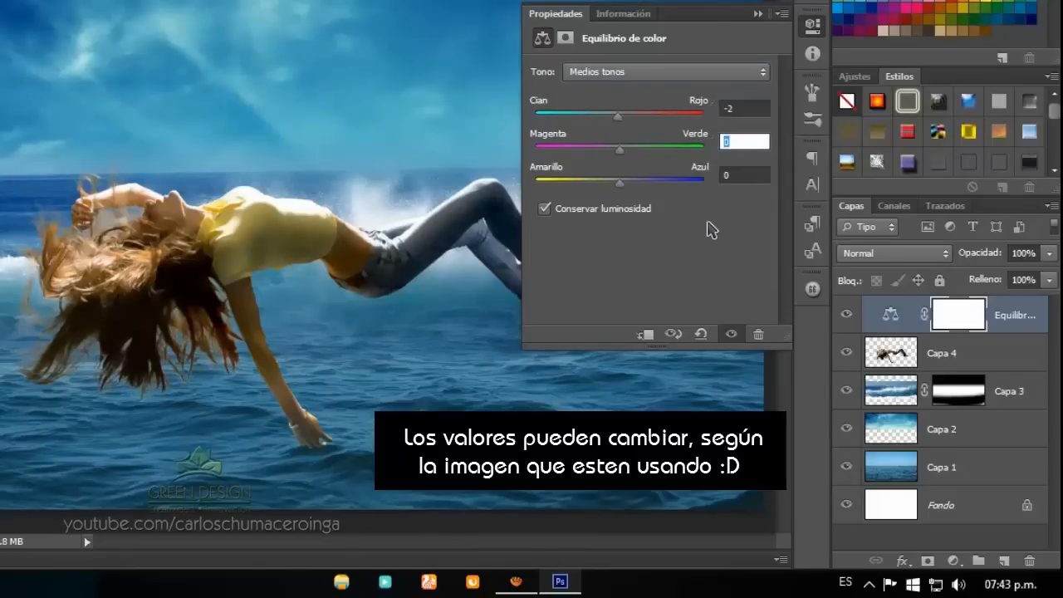
{"action": "type", "text": "+7"}
{"action": "key", "text": "Tab"}
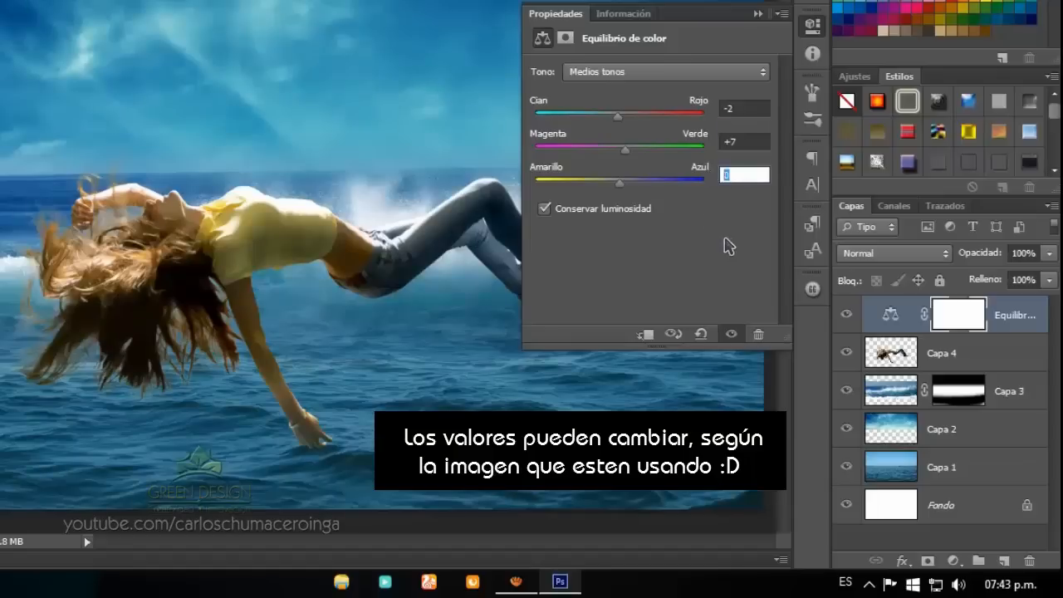
{"action": "type", "text": "+13"}
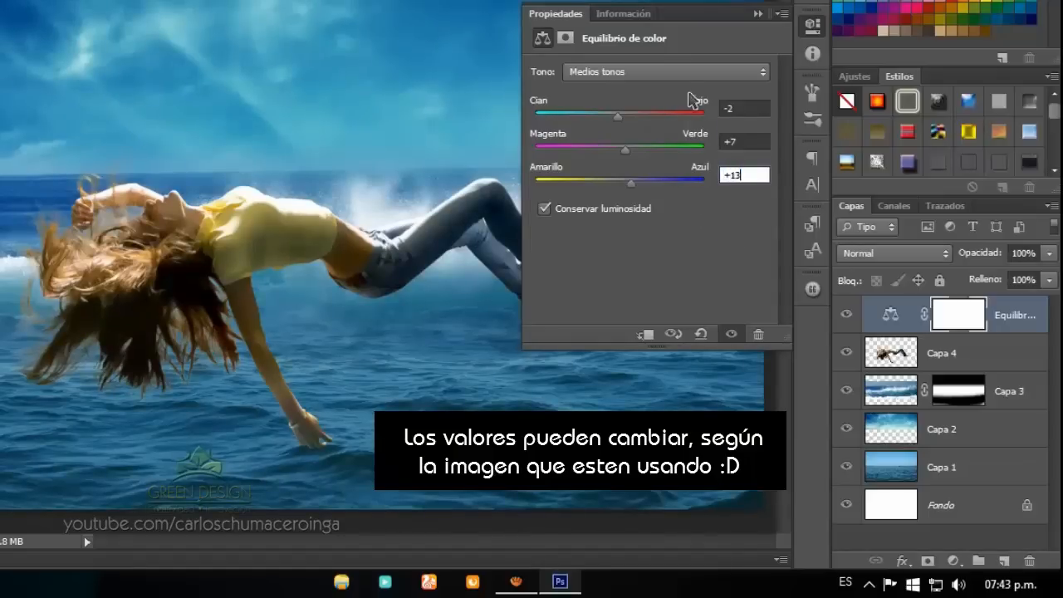
Set the Color Balance highlights to cyan/red -8, magenta/green +7 and yellow/blue +9, and collapse the adjustment's properties.
{"action": "left_click", "coordinate": [696, 72]}
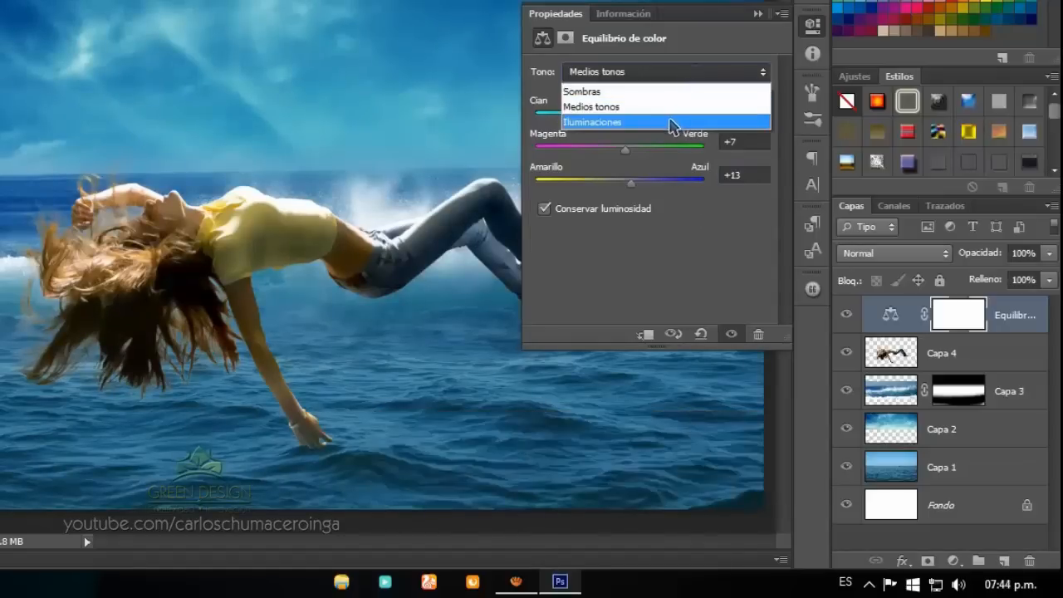
{"action": "left_click", "coordinate": [672, 123]}
{"action": "left_click", "coordinate": [735, 109]}
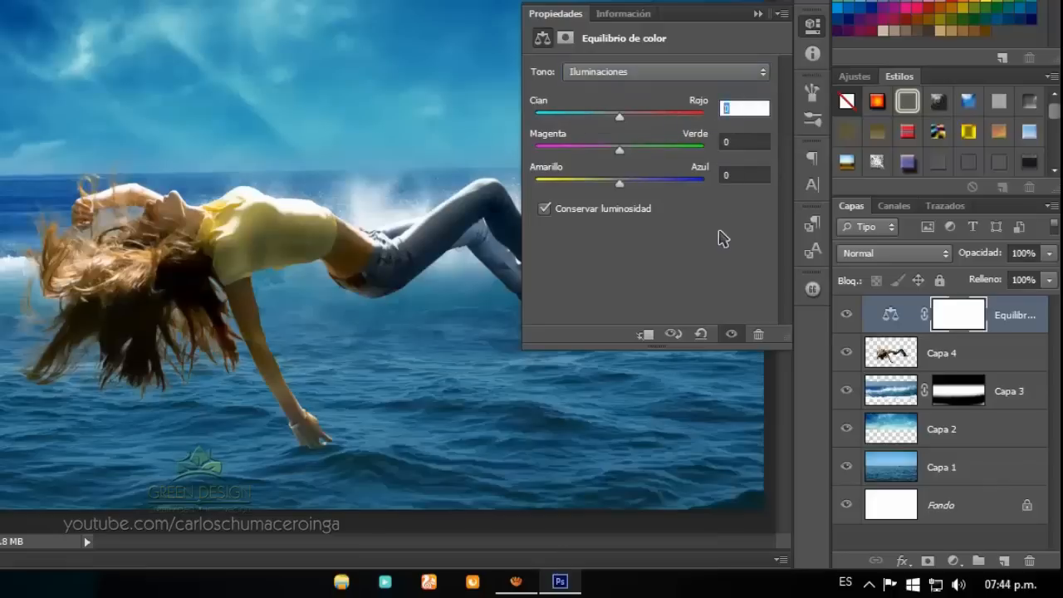
{"action": "type", "text": "-8"}
{"action": "key", "text": "Tab"}
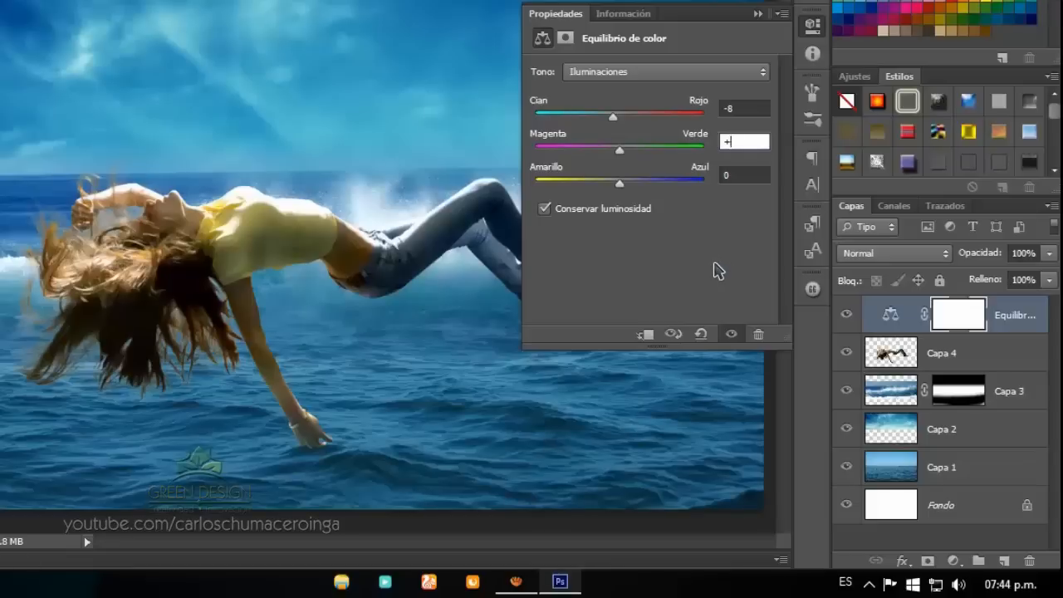
{"action": "type", "text": "+7"}
{"action": "left_click", "coordinate": [733, 176]}
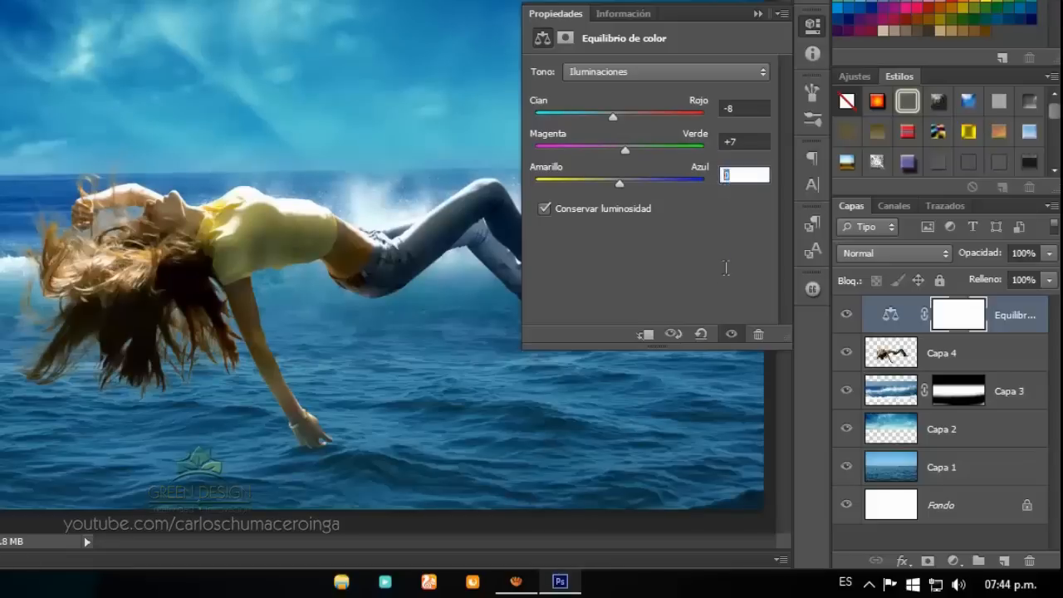
{"action": "type", "text": "+9"}
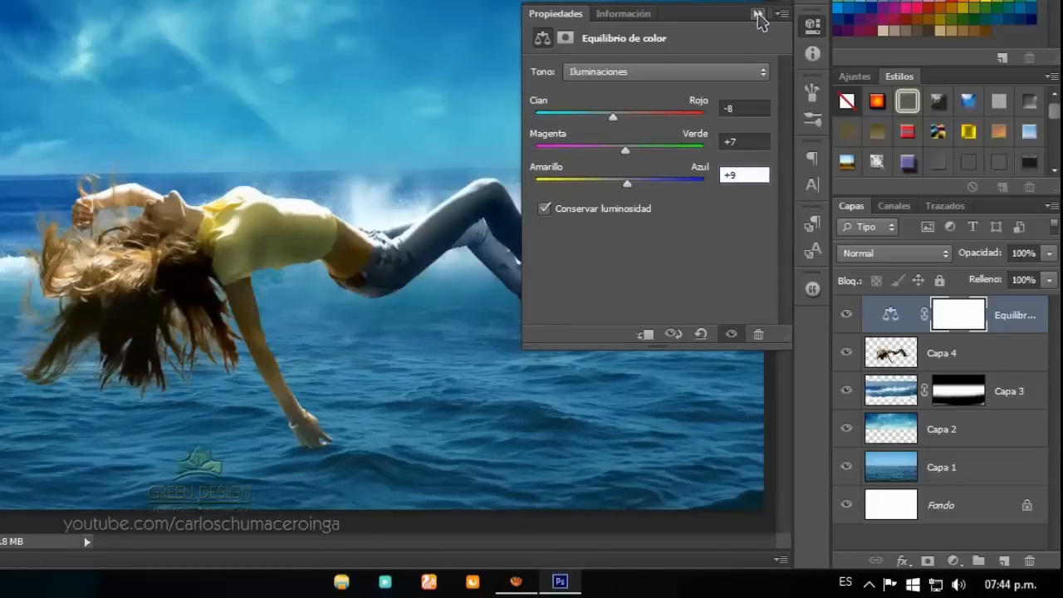
{"action": "left_click", "coordinate": [758, 14]}
Clip the Color Balance adjustment to the woman's layer and compare the image with and without it.
{"action": "right_click", "coordinate": [1013, 322]}
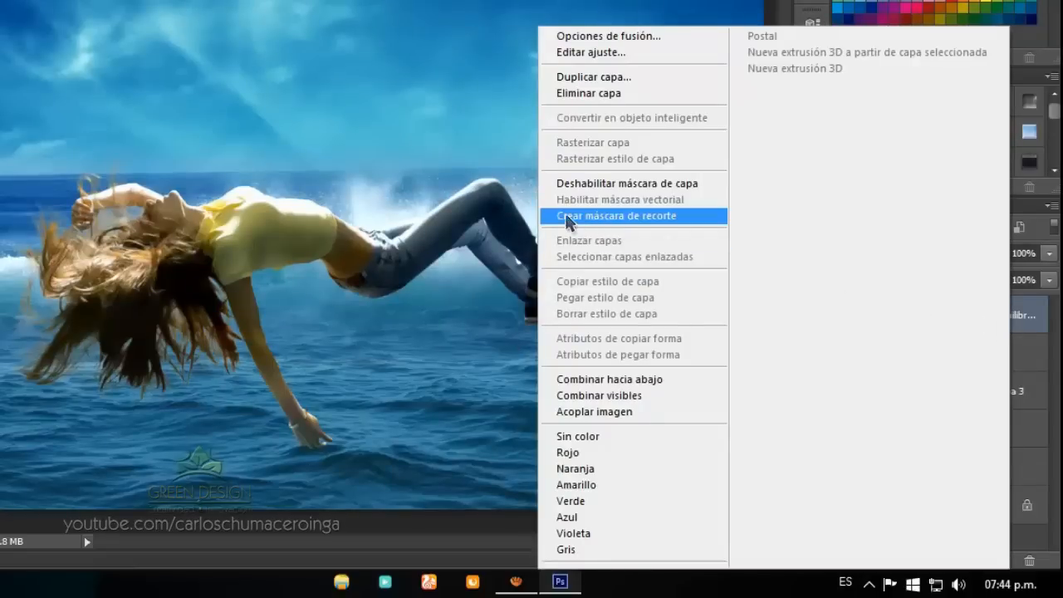
{"action": "left_click", "coordinate": [603, 221]}
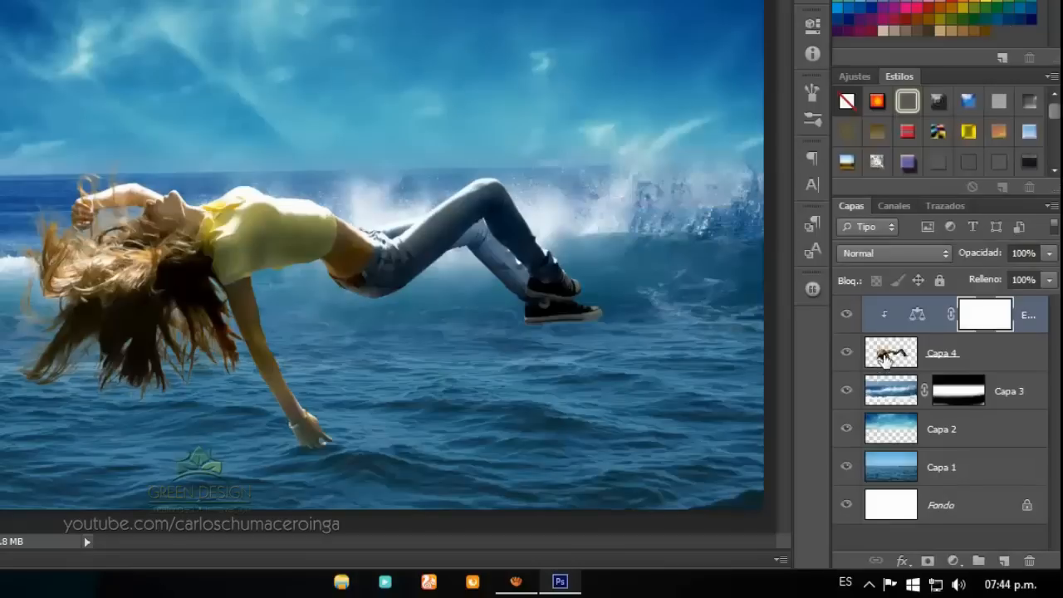
{"action": "left_click", "coordinate": [848, 316]}
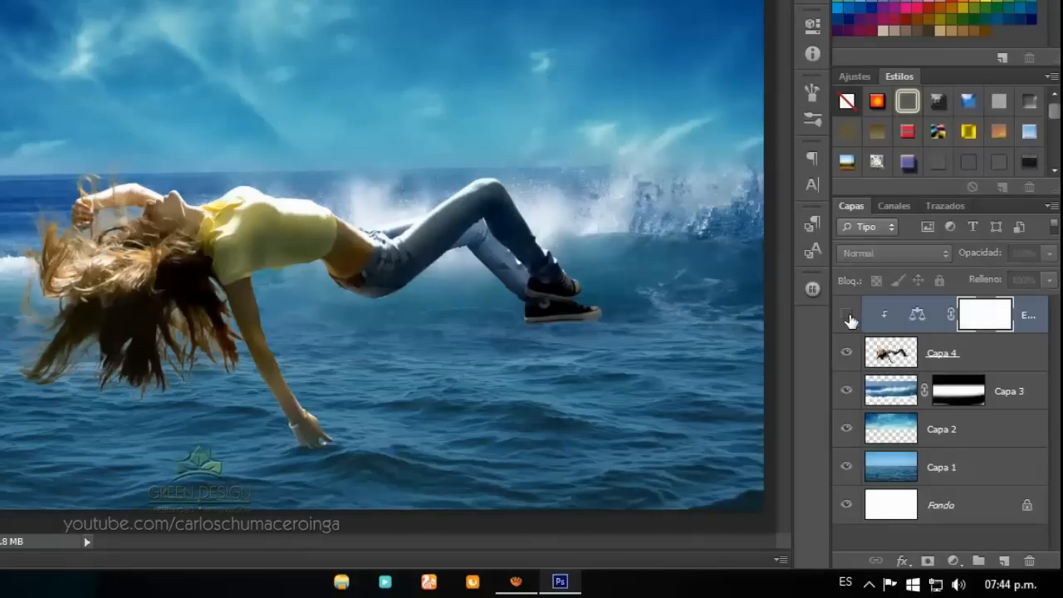
{"action": "left_click", "coordinate": [848, 317]}
{"action": "left_click", "coordinate": [847, 317]}
{"action": "left_click", "coordinate": [848, 317]}
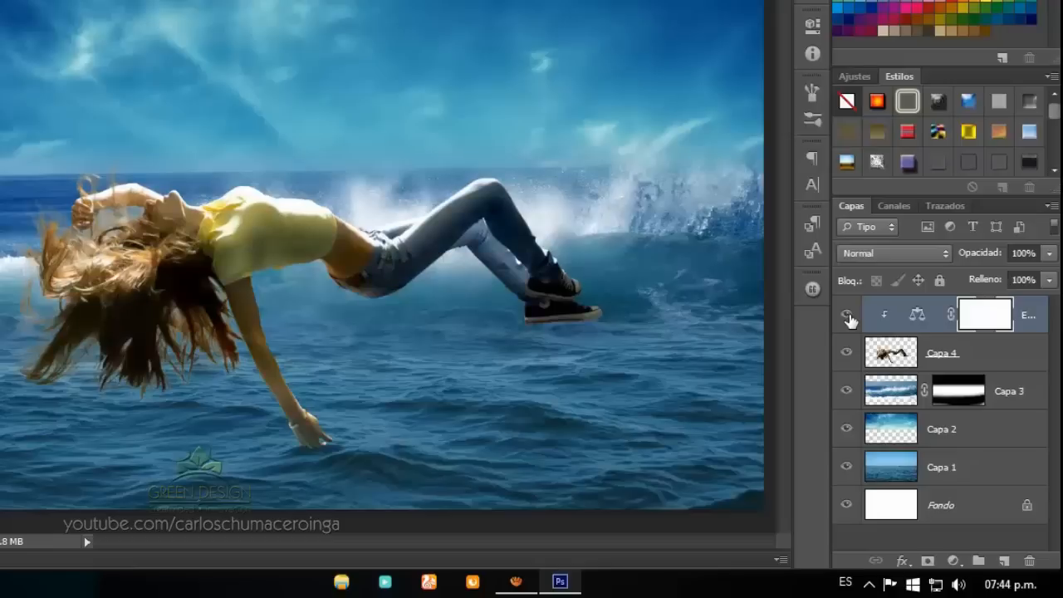
Rename the woman's layer as Modelo.
{"action": "left_click", "coordinate": [962, 354]}
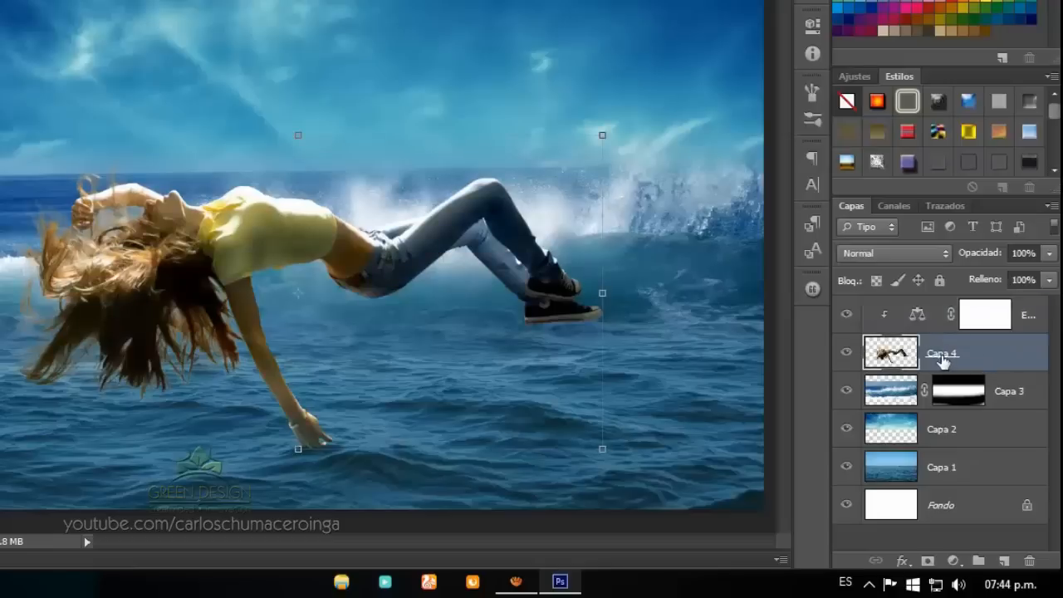
{"action": "double_click", "coordinate": [943, 354]}
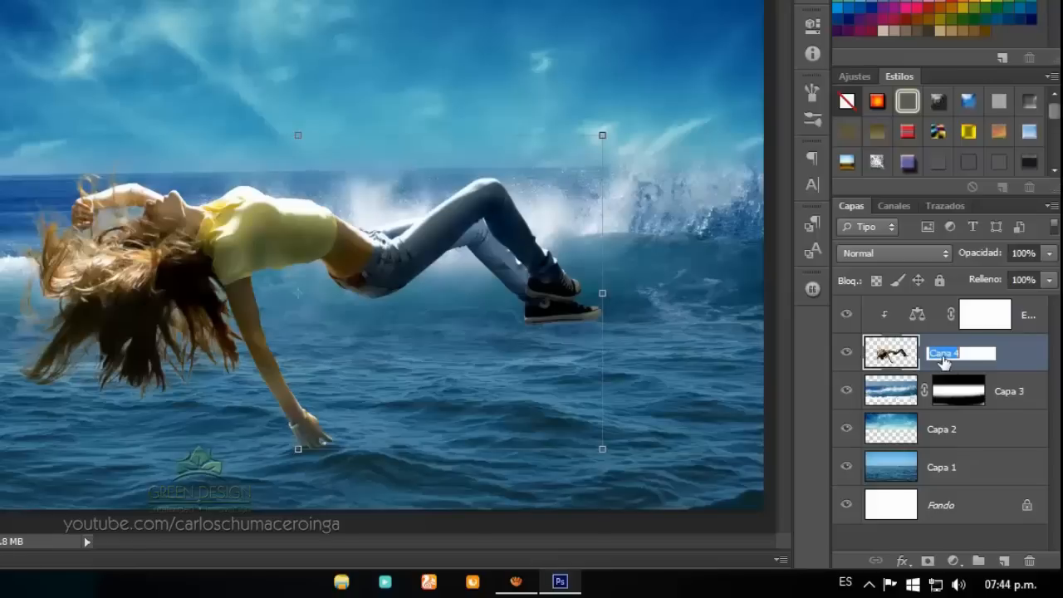
{"action": "type", "text": "Mod"}
{"action": "key", "text": "Return"}
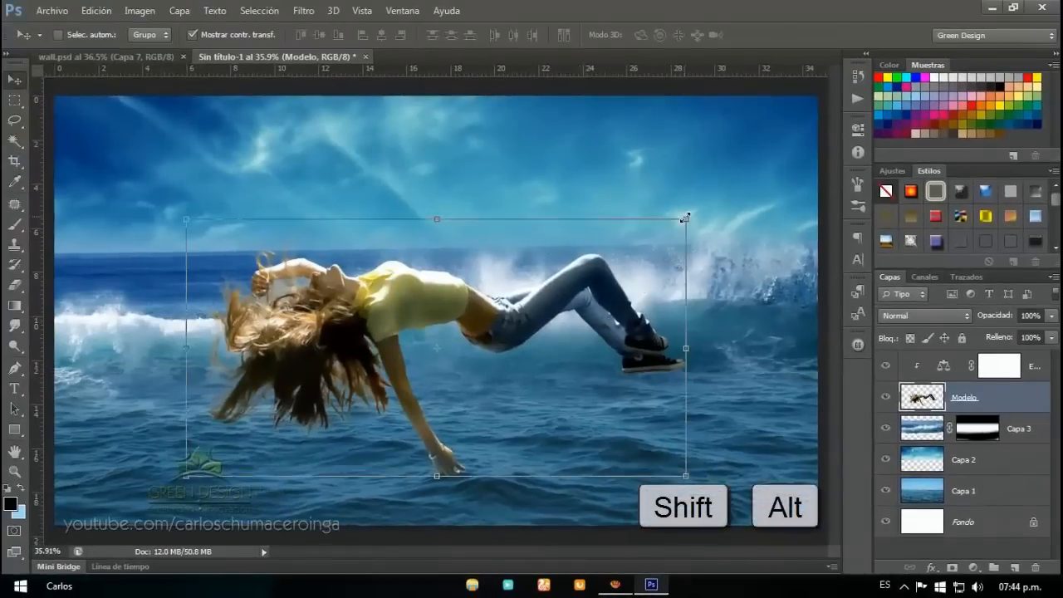
Enlarge the Modelo layer from its centre to about 103.2% and rotate it about 7.2° clockwise.
{"action": "left_click", "coordinate": [685, 218]}
{"action": "left_click_drag", "start_coordinate": [686, 219], "coordinate": [727, 230]}
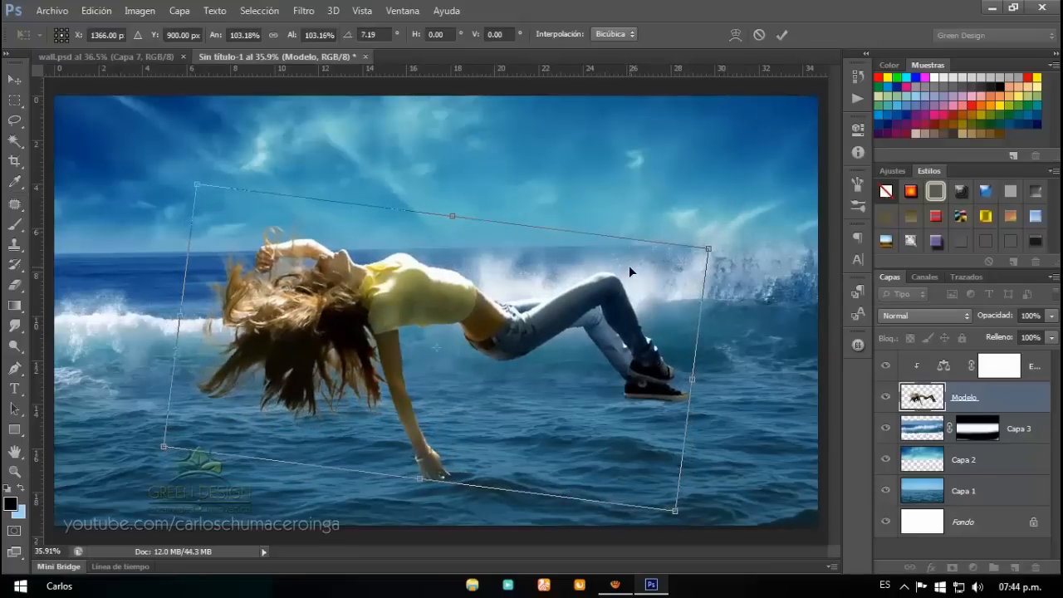
{"action": "key", "text": "Return"}
Enlarge the Modelo layer again to about 102.2% and move it slightly upward over the sea.
{"action": "key", "text": "ctrl+t"}
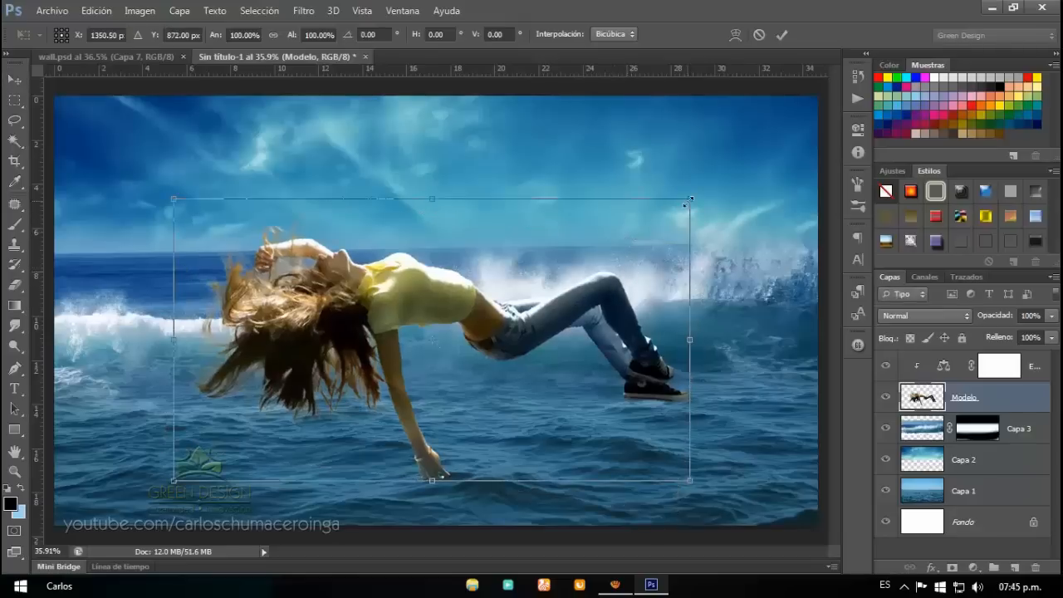
{"action": "left_click_drag", "start_coordinate": [691, 200], "coordinate": [695, 196]}
{"action": "left_click_drag", "start_coordinate": [475, 302], "coordinate": [475, 289]}
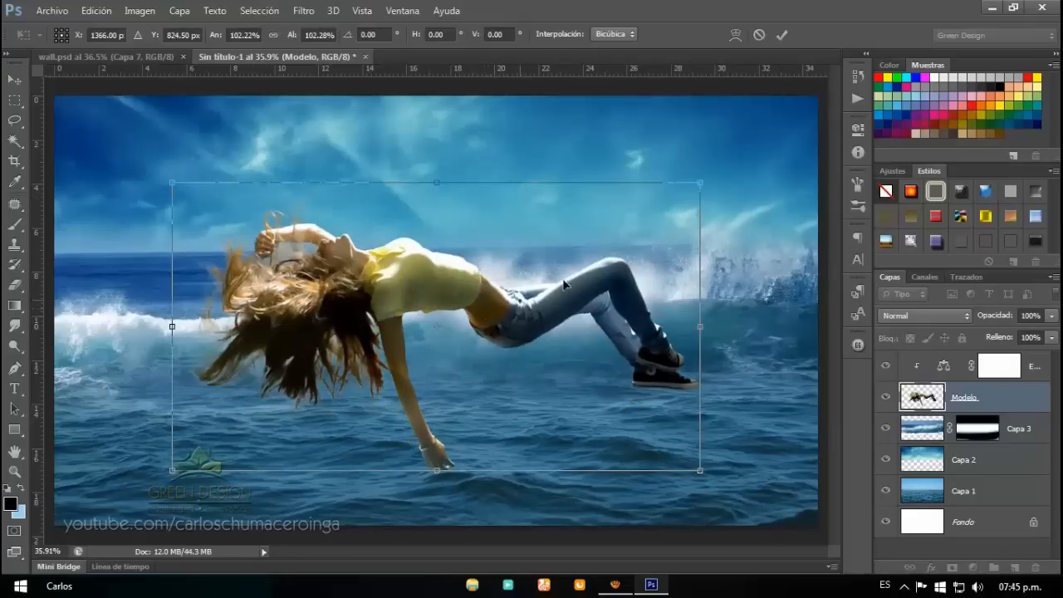
{"action": "key", "text": "Return"}
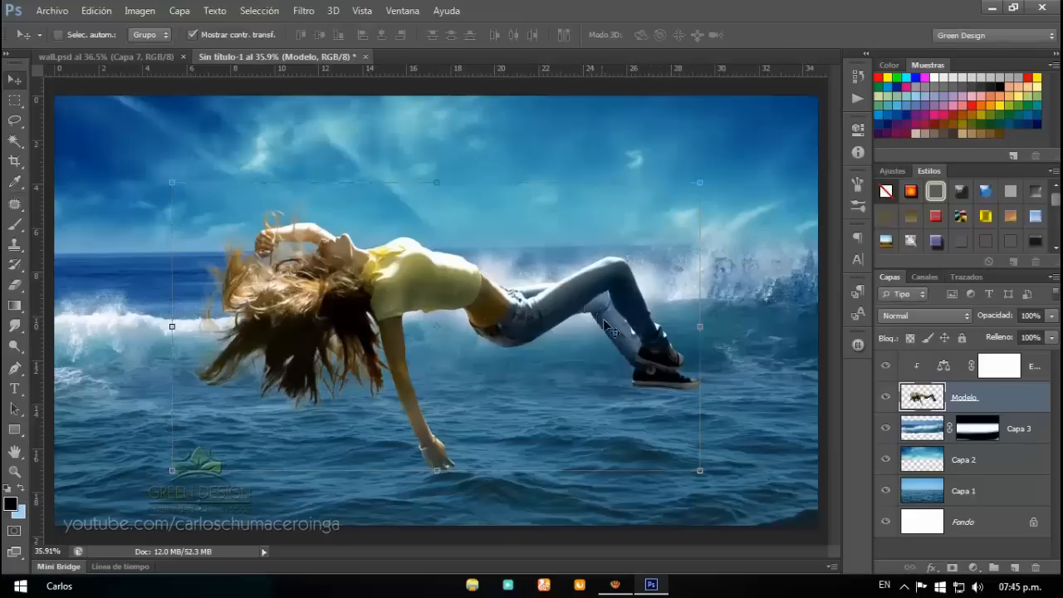
Add a layer mask to the Modelo layer and prepare a soft round brush with 0% hardness for painting on it.
{"action": "left_click", "coordinate": [953, 567]}
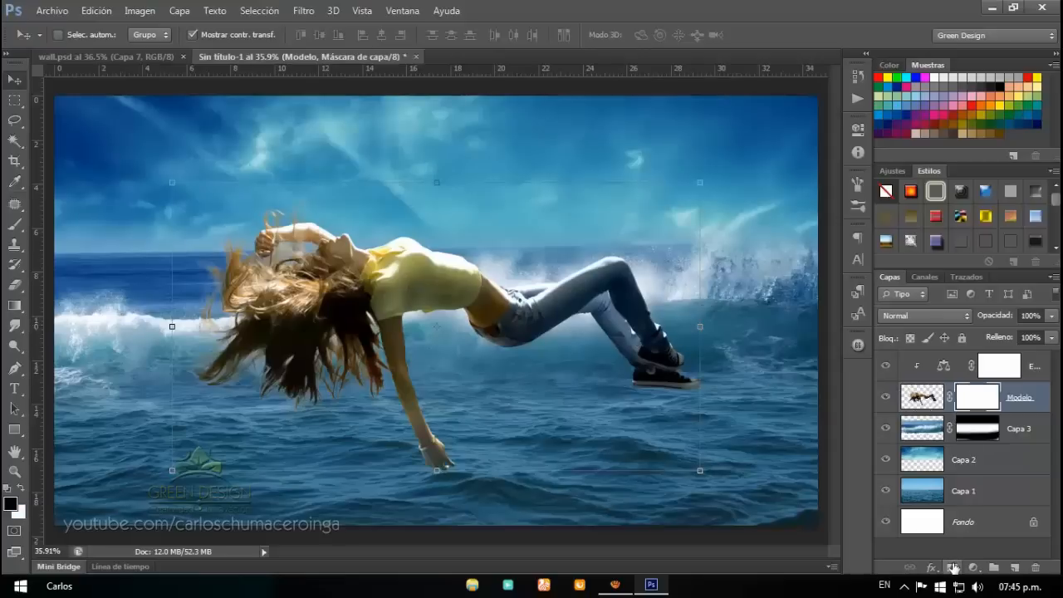
{"action": "left_click", "coordinate": [15, 225]}
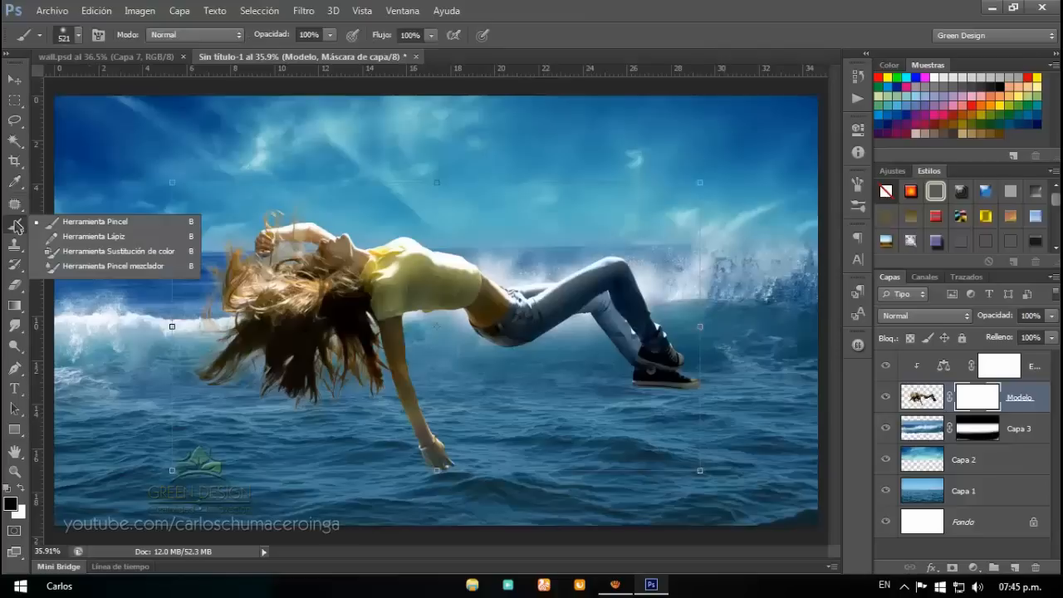
{"action": "left_click", "coordinate": [95, 222]}
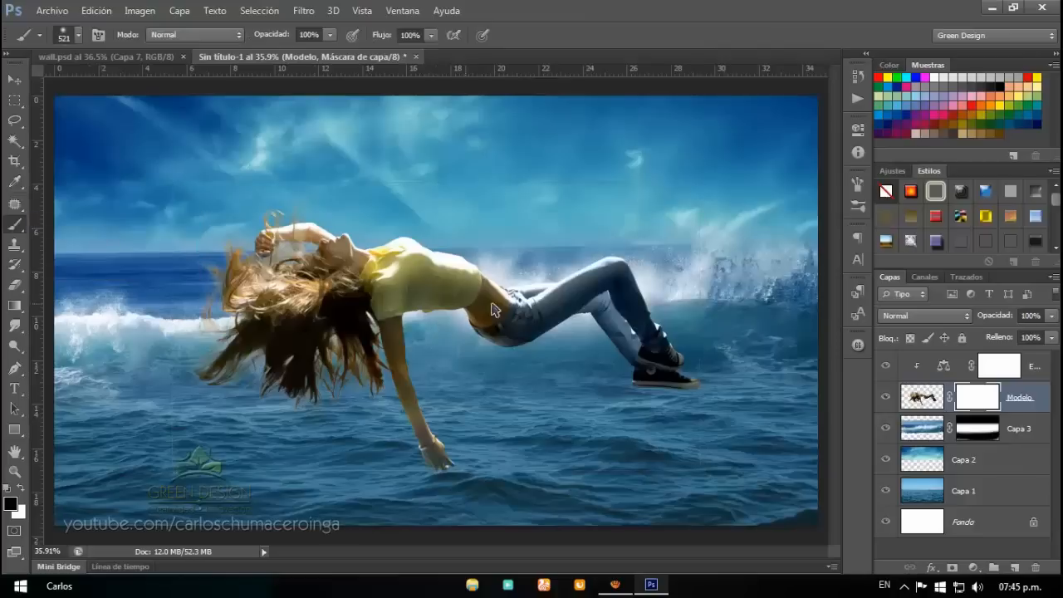
{"action": "left_click", "coordinate": [579, 323]}
{"action": "right_click", "coordinate": [604, 317]}
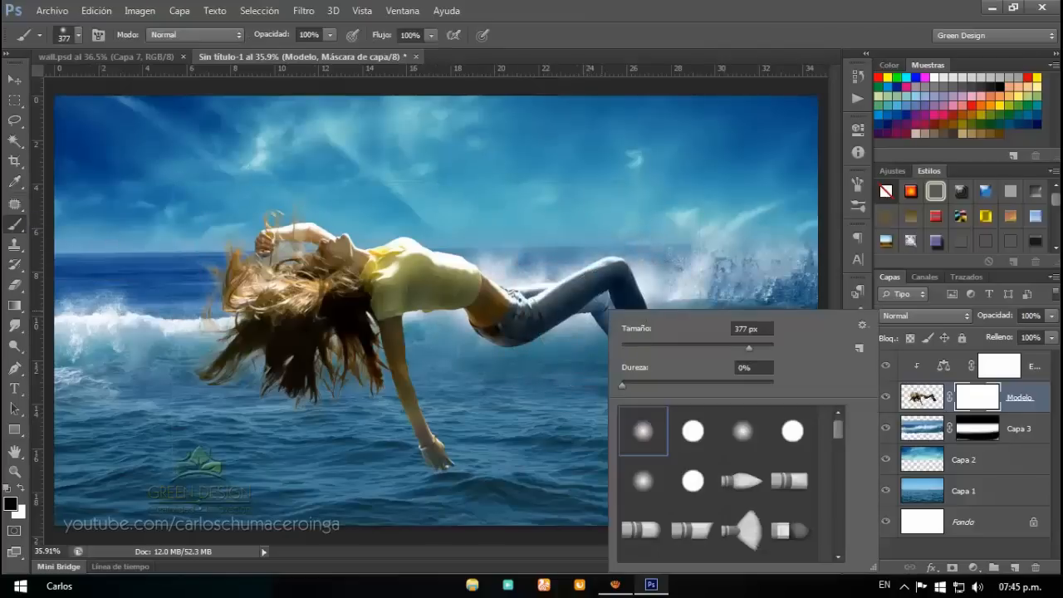
{"action": "left_click_drag", "start_coordinate": [505, 407], "coordinate": [453, 404]}
Paint black on the Modelo mask with a 19 px brush to hide the fingers, so the hand dips into the sea.
{"action": "scroll", "coordinate": [438, 463], "scroll_direction": "up", "scroll_amount": 3}
{"action": "scroll", "coordinate": [438, 464], "scroll_direction": "up", "scroll_amount": 2}
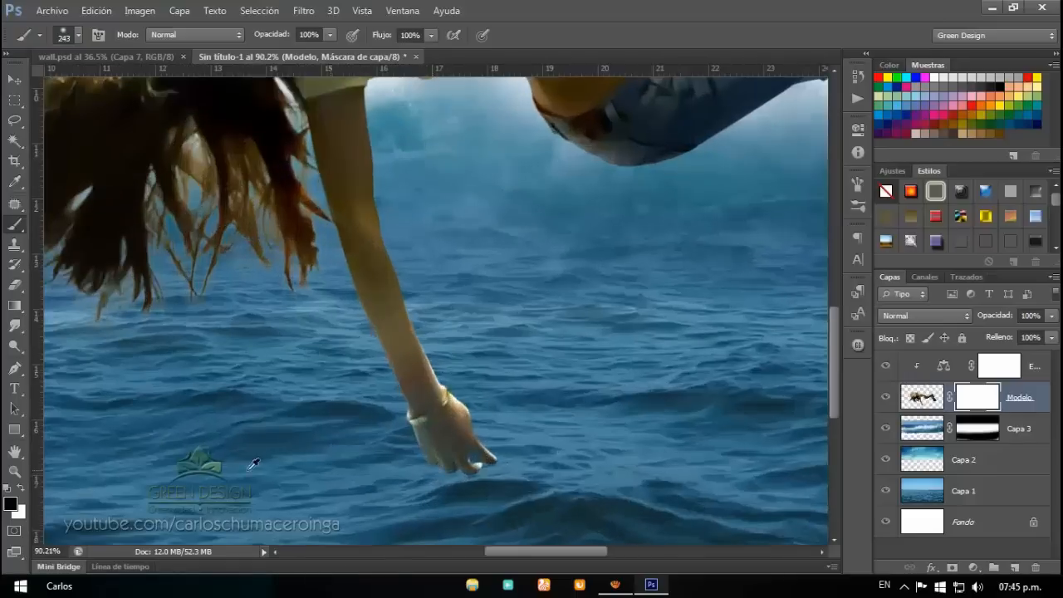
{"action": "mouse_move", "coordinate": [498, 463]}
{"action": "left_mouse_down"}
{"action": "mouse_move", "coordinate": [467, 441]}
{"action": "mouse_move", "coordinate": [454, 442]}
{"action": "mouse_move", "coordinate": [463, 465]}
{"action": "mouse_move", "coordinate": [441, 462]}
{"action": "mouse_move", "coordinate": [498, 455]}
{"action": "left_mouse_up"}
{"action": "scroll", "coordinate": [459, 464], "scroll_direction": "up", "scroll_amount": 4}
{"action": "scroll", "coordinate": [463, 468], "scroll_direction": "up", "scroll_amount": 2}
{"action": "mouse_move", "coordinate": [565, 439]}
{"action": "left_mouse_down"}
{"action": "mouse_move", "coordinate": [409, 465]}
{"action": "mouse_move", "coordinate": [612, 441]}
{"action": "mouse_move", "coordinate": [433, 498]}
{"action": "mouse_move", "coordinate": [417, 461]}
{"action": "mouse_move", "coordinate": [588, 422]}
{"action": "mouse_move", "coordinate": [372, 453]}
{"action": "mouse_move", "coordinate": [557, 408]}
{"action": "mouse_move", "coordinate": [380, 416]}
{"action": "mouse_move", "coordinate": [332, 395]}
{"action": "mouse_move", "coordinate": [416, 413]}
{"action": "mouse_move", "coordinate": [538, 413]}
{"action": "mouse_move", "coordinate": [428, 415]}
{"action": "mouse_move", "coordinate": [332, 395]}
{"action": "left_mouse_up"}
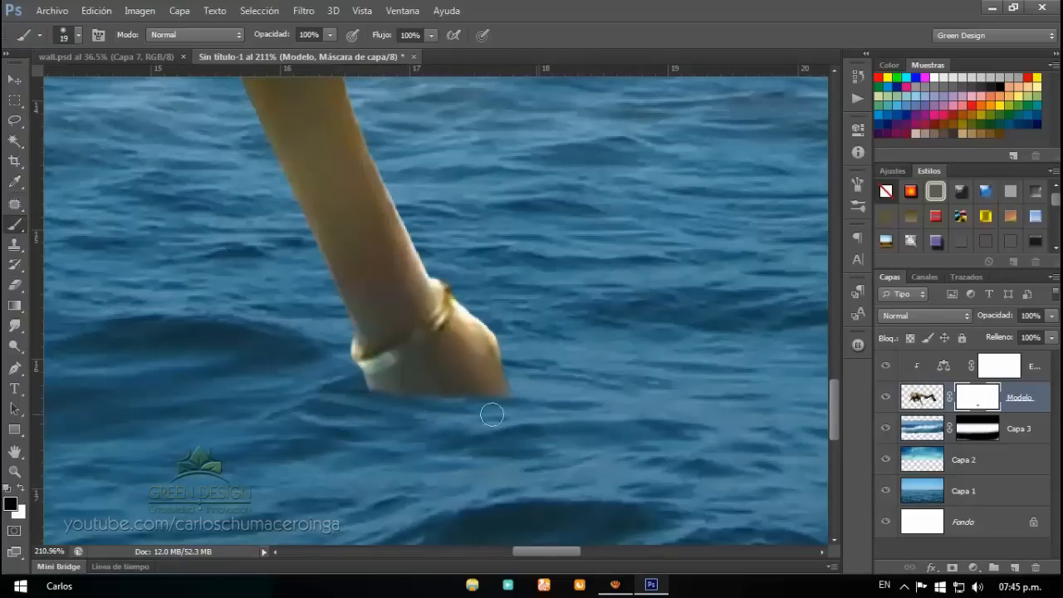
{"action": "scroll", "coordinate": [496, 333], "scroll_direction": "down", "scroll_amount": 5}
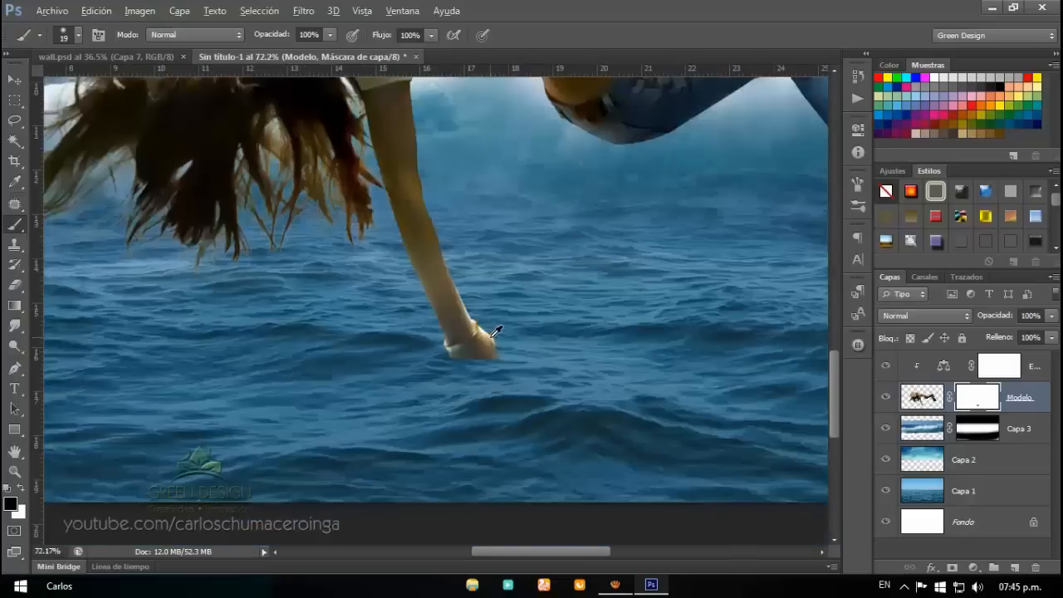
{"action": "scroll", "coordinate": [443, 339], "scroll_direction": "down", "scroll_amount": 1}
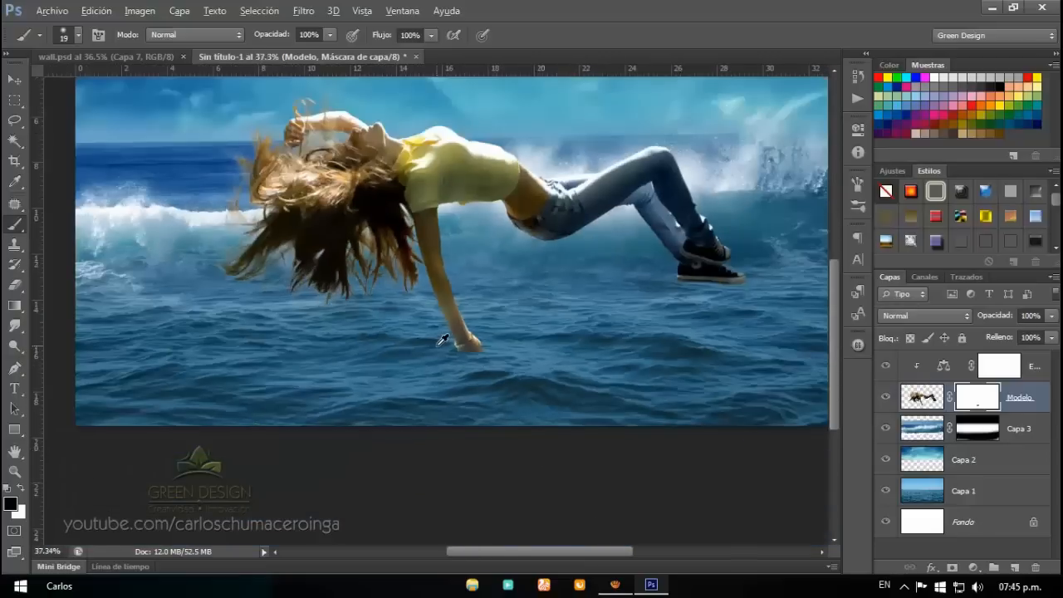
{"action": "scroll", "coordinate": [443, 339], "scroll_direction": "up", "scroll_amount": 3}
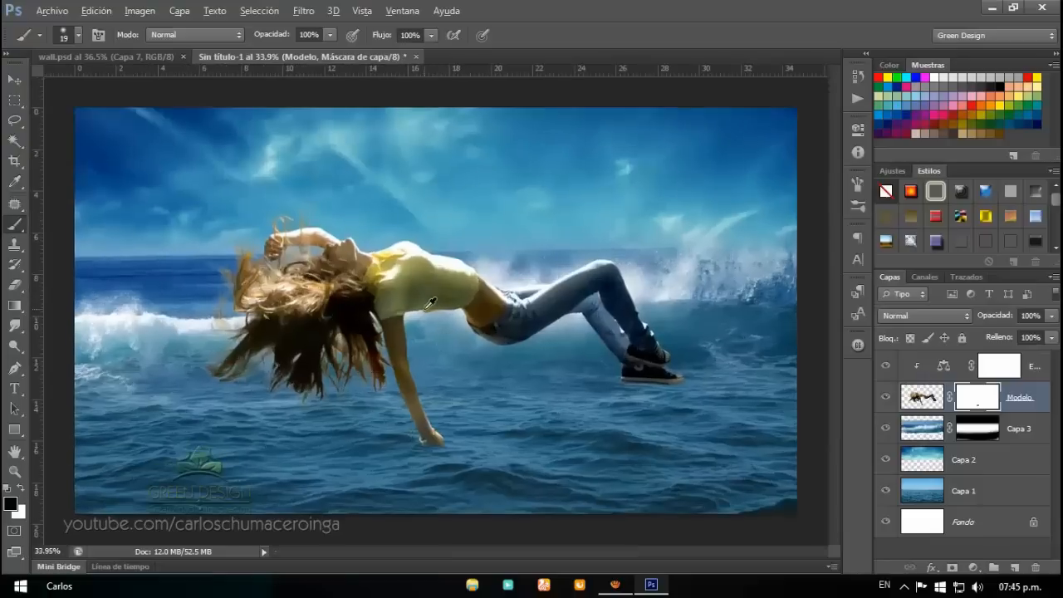
{"action": "key", "text": "alt"}
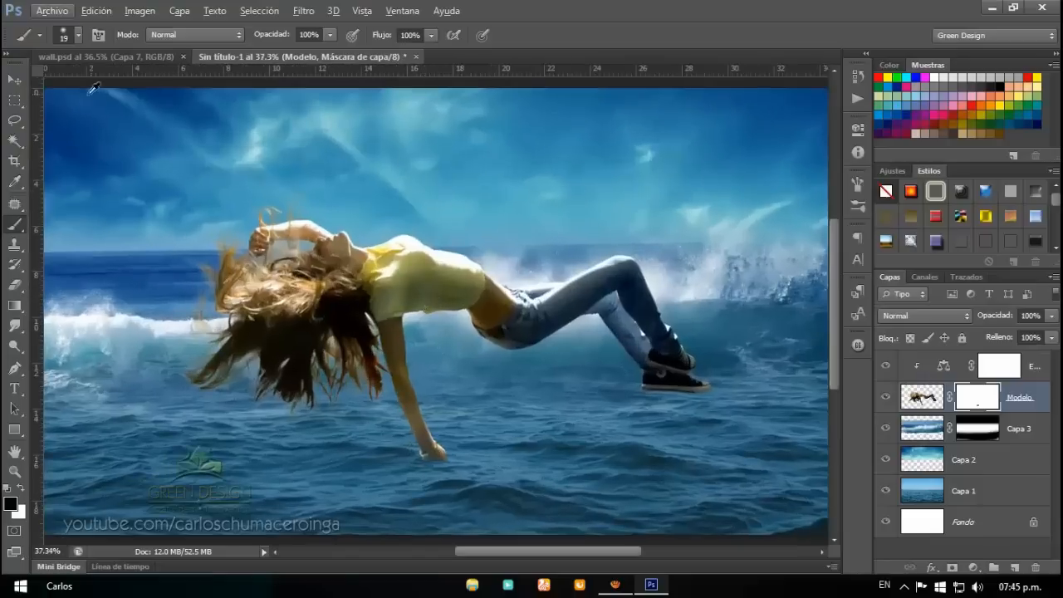
Create a new empty layer above the Color Balance adjustment.
{"action": "left_click", "coordinate": [15, 80]}
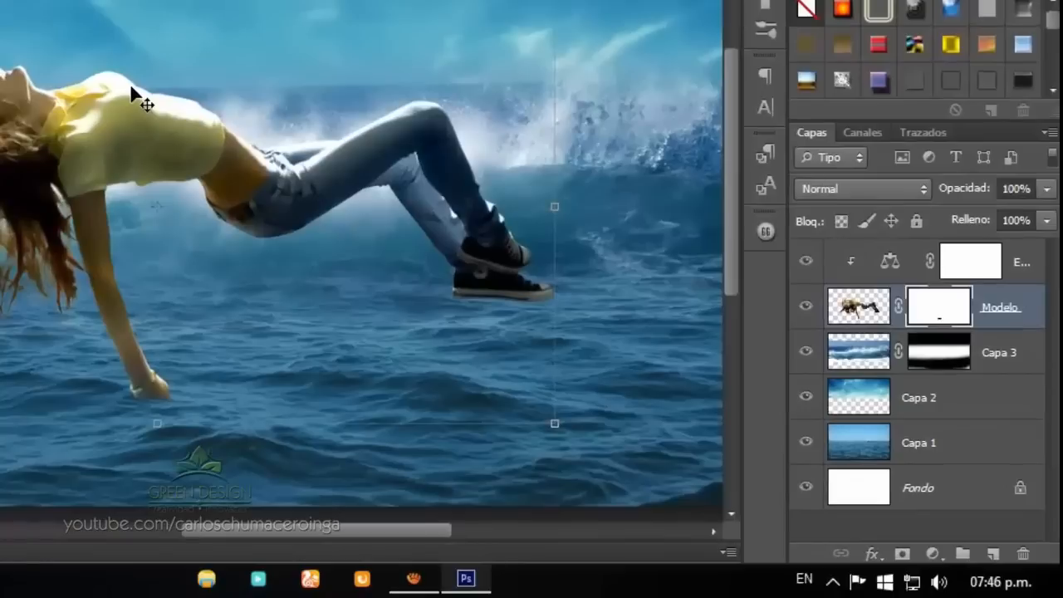
{"action": "left_click", "coordinate": [1027, 269]}
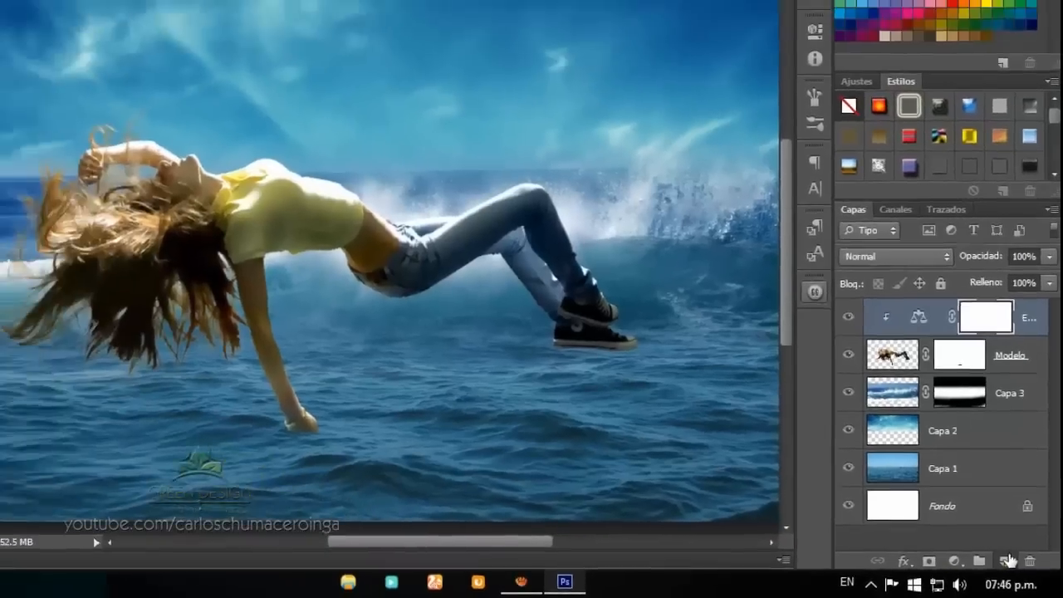
{"action": "left_click", "coordinate": [1002, 552]}
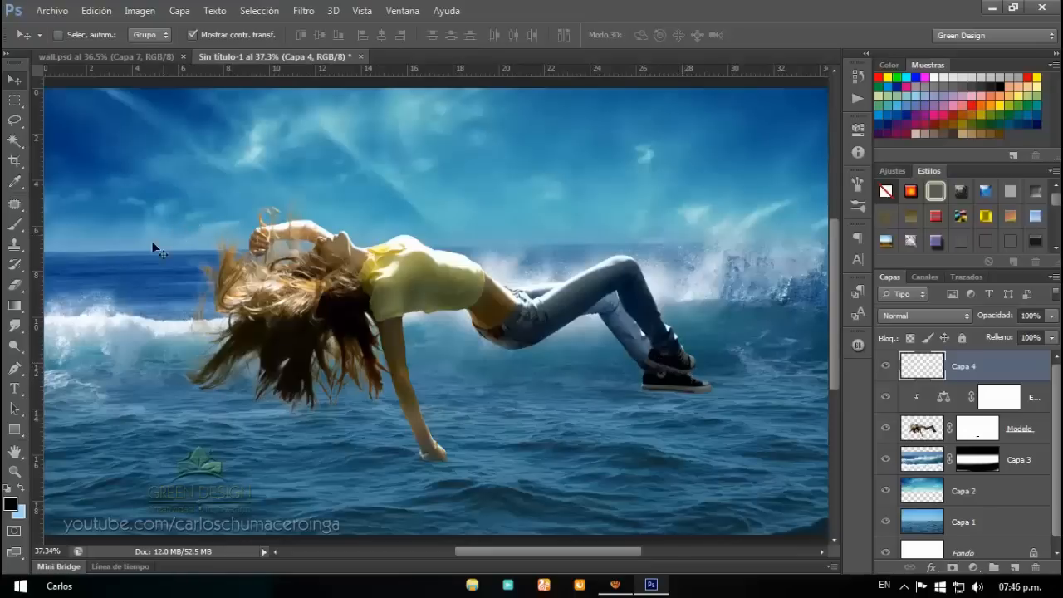
Replace the current brush presets with the Agua 1 brush set from the Fotomanipulacion folder.
{"action": "left_click", "coordinate": [17, 227]}
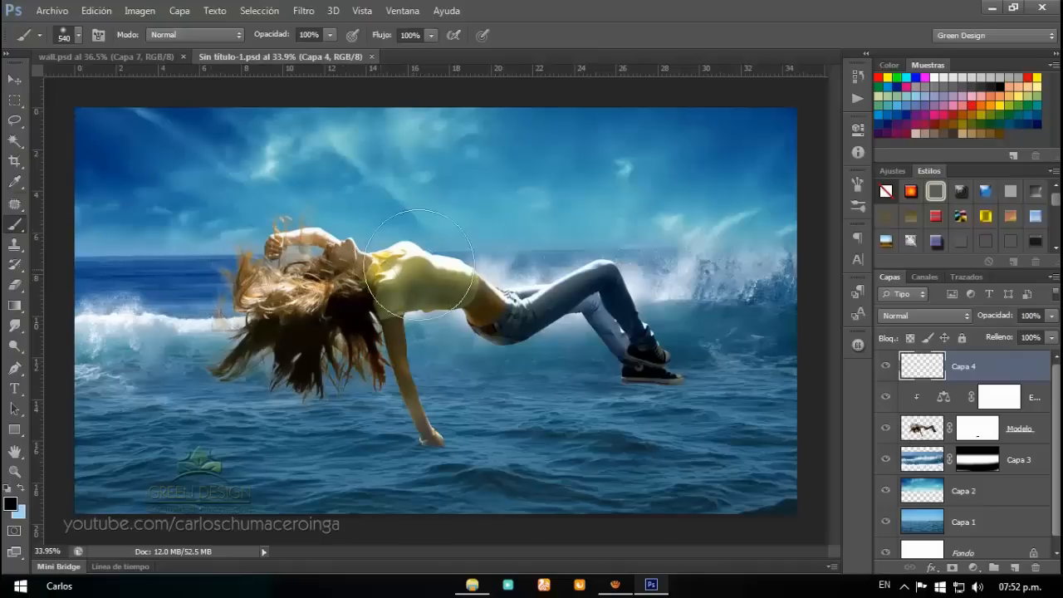
{"action": "right_click", "coordinate": [467, 227]}
{"action": "left_click", "coordinate": [720, 244]}
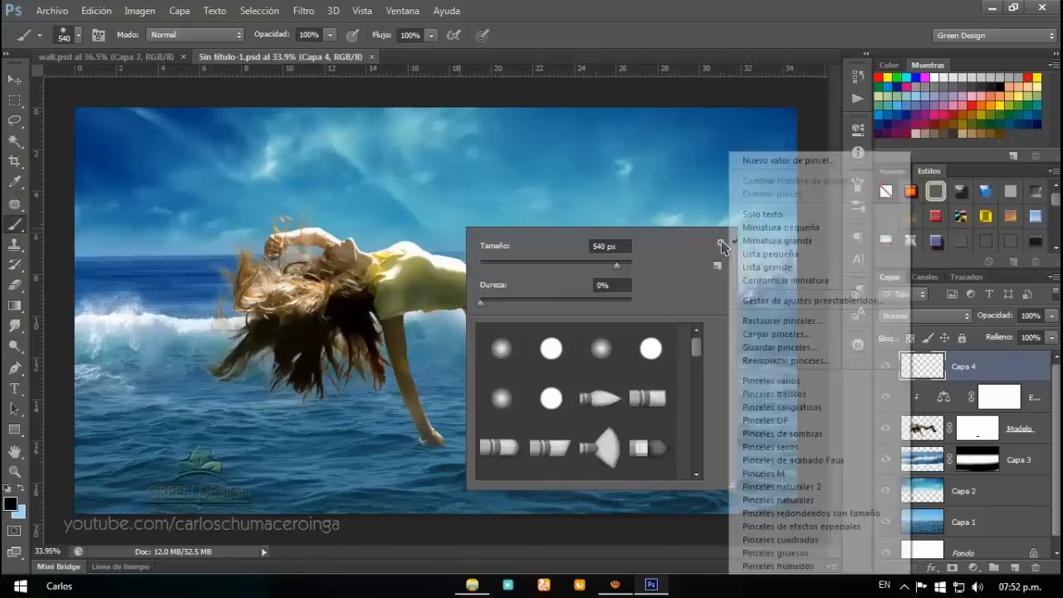
{"action": "left_click", "coordinate": [798, 361]}
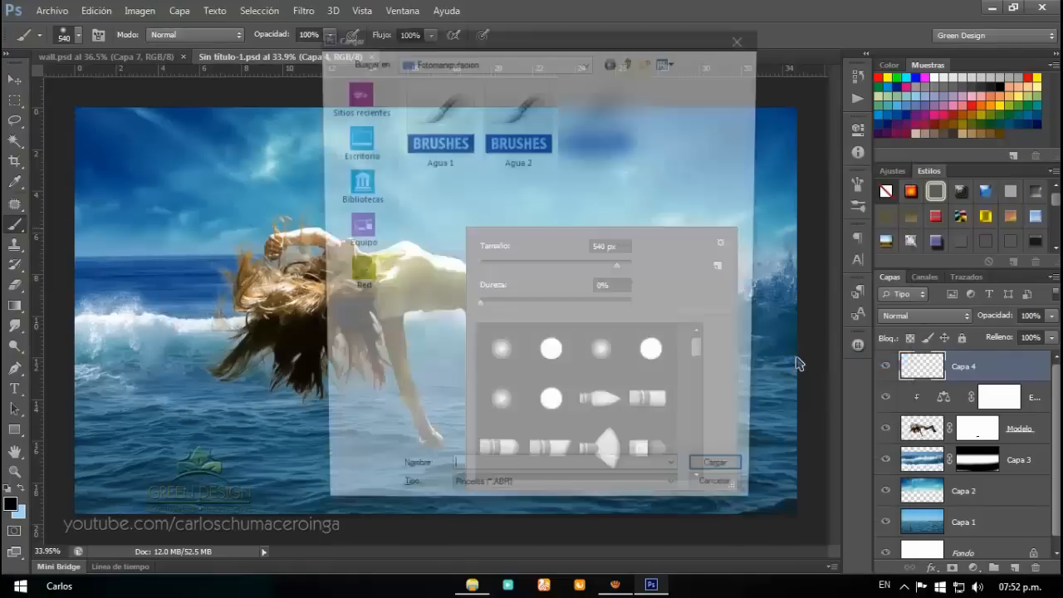
{"action": "left_click", "coordinate": [441, 141]}
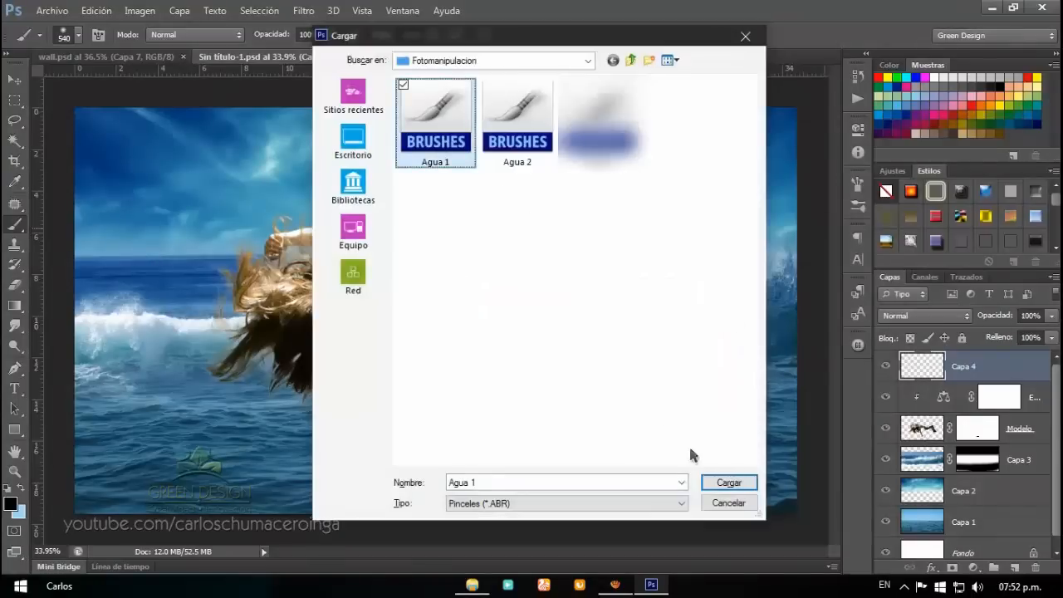
{"action": "left_click", "coordinate": [723, 484]}
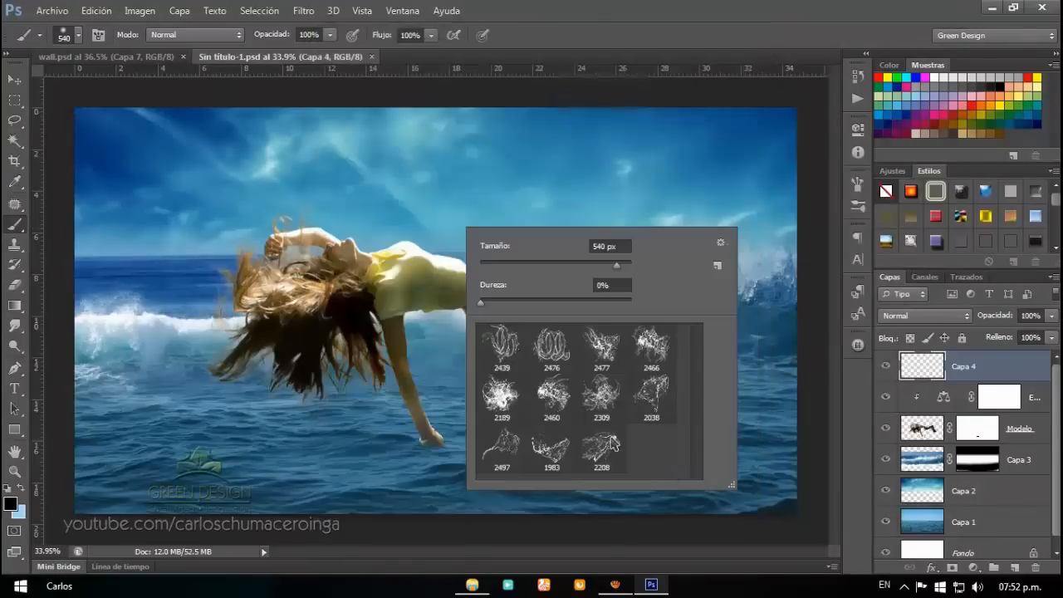
Select the 2439 px water splash brush and reduce its size to 2086 px.
{"action": "left_click", "coordinate": [501, 356]}
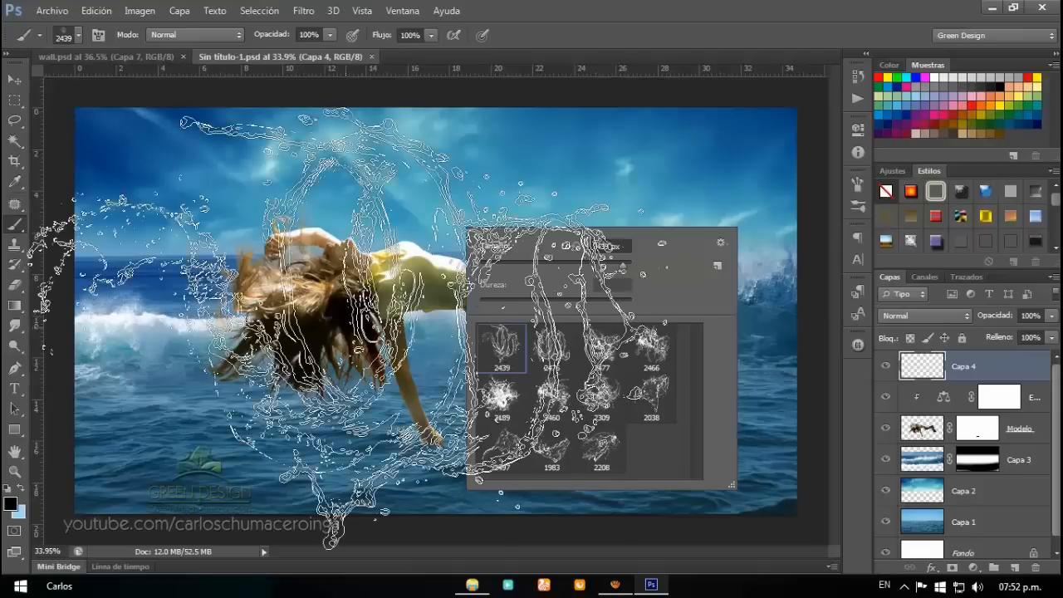
{"action": "left_click", "coordinate": [349, 336]}
{"action": "right_click", "coordinate": [427, 322], "text": "alt"}
{"action": "left_click_drag", "start_coordinate": [428, 322], "coordinate": [408, 323]}
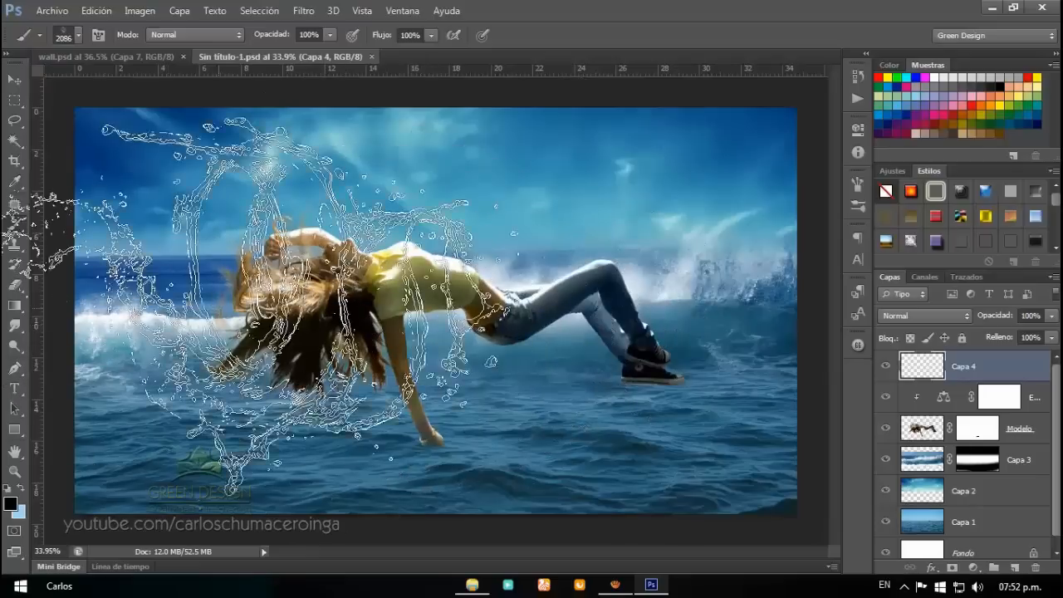
Make light blue #93d6ff the foreground colour and return to the Brush tool.
{"action": "left_click", "coordinate": [21, 489]}
{"action": "left_click", "coordinate": [11, 505]}
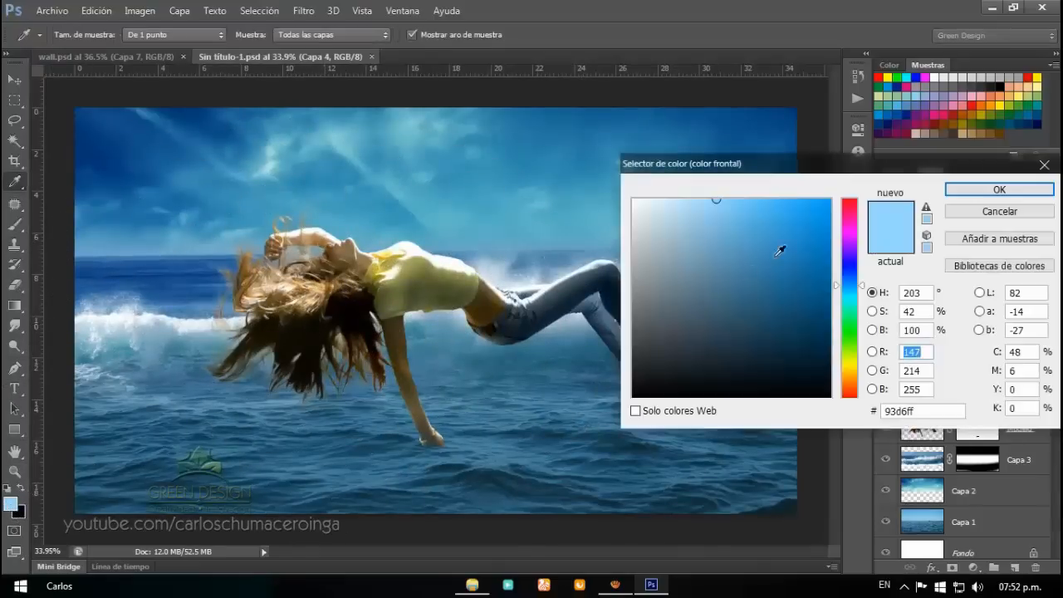
{"action": "left_click_drag", "start_coordinate": [812, 174], "coordinate": [641, 176]}
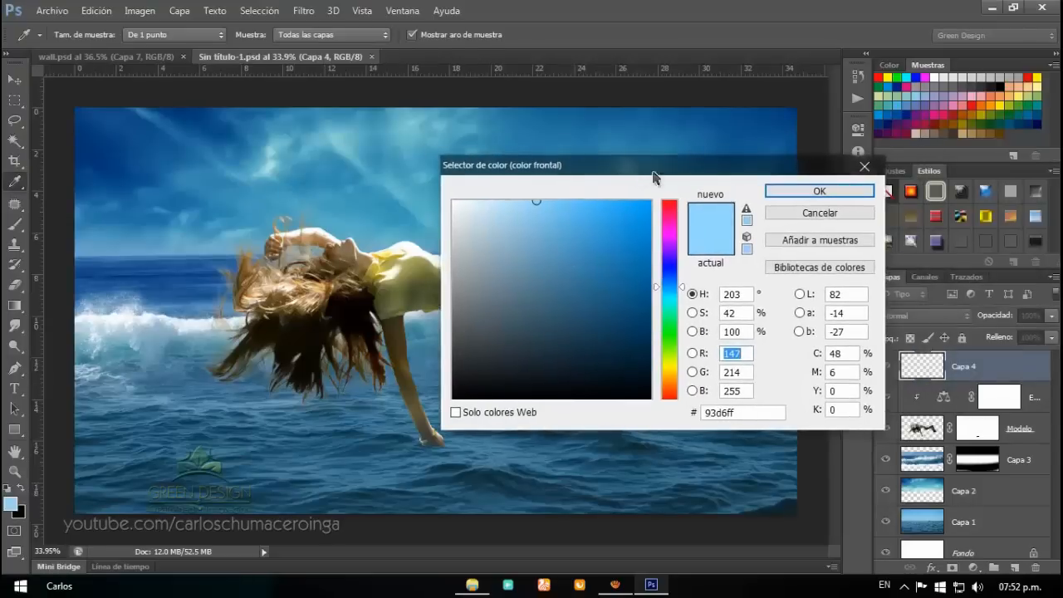
{"action": "left_click_drag", "start_coordinate": [749, 411], "coordinate": [703, 412]}
{"action": "left_click", "coordinate": [737, 413]}
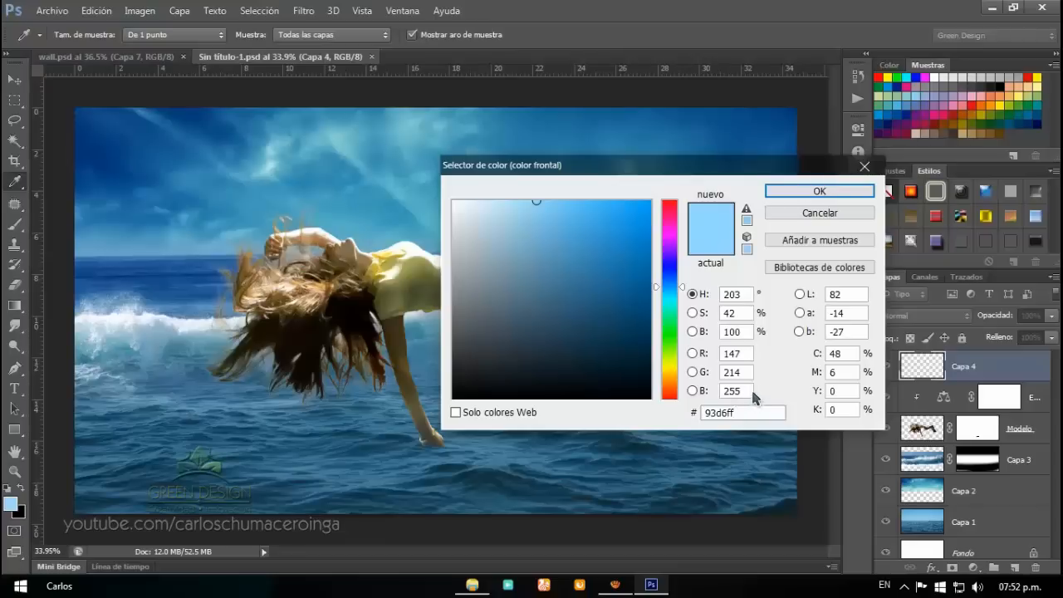
{"action": "left_click", "coordinate": [814, 194]}
{"action": "key", "text": "b"}
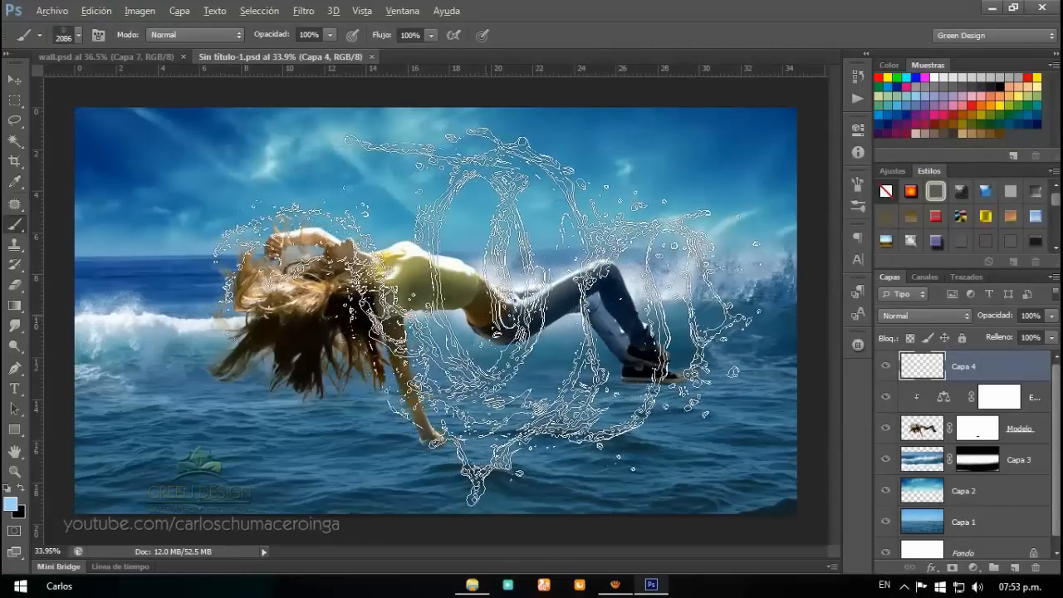
Stamp the water splash once around the woman's torso and legs on Capa 4 with the brush at 1384 px.
{"action": "mouse_move", "coordinate": [488, 305]}
{"action": "left_mouse_down"}
{"action": "mouse_move", "coordinate": [424, 306]}
{"action": "mouse_move", "coordinate": [514, 296]}
{"action": "left_mouse_up"}
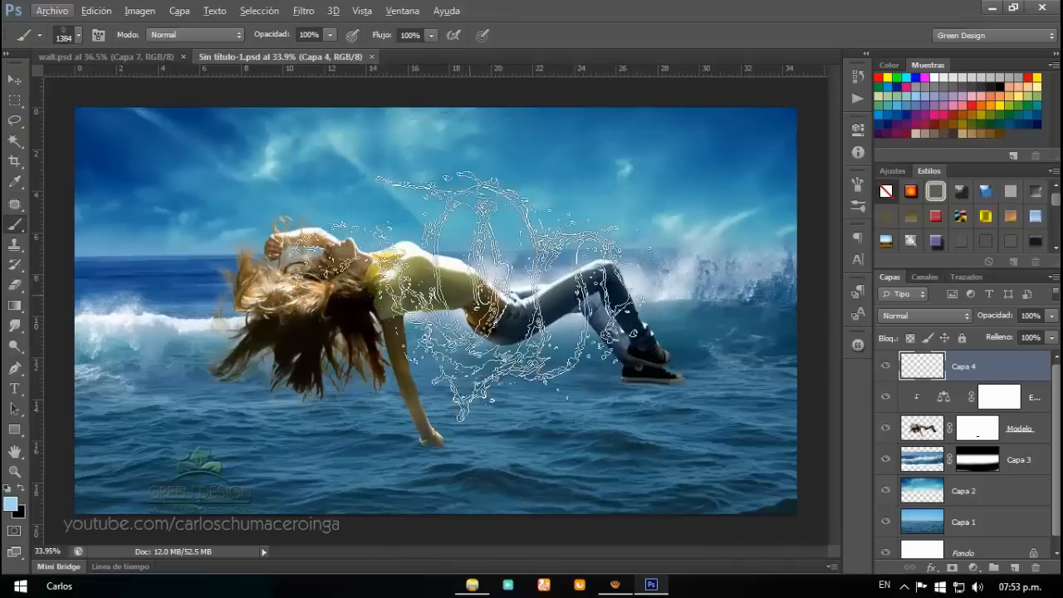
{"action": "left_click", "coordinate": [505, 296]}
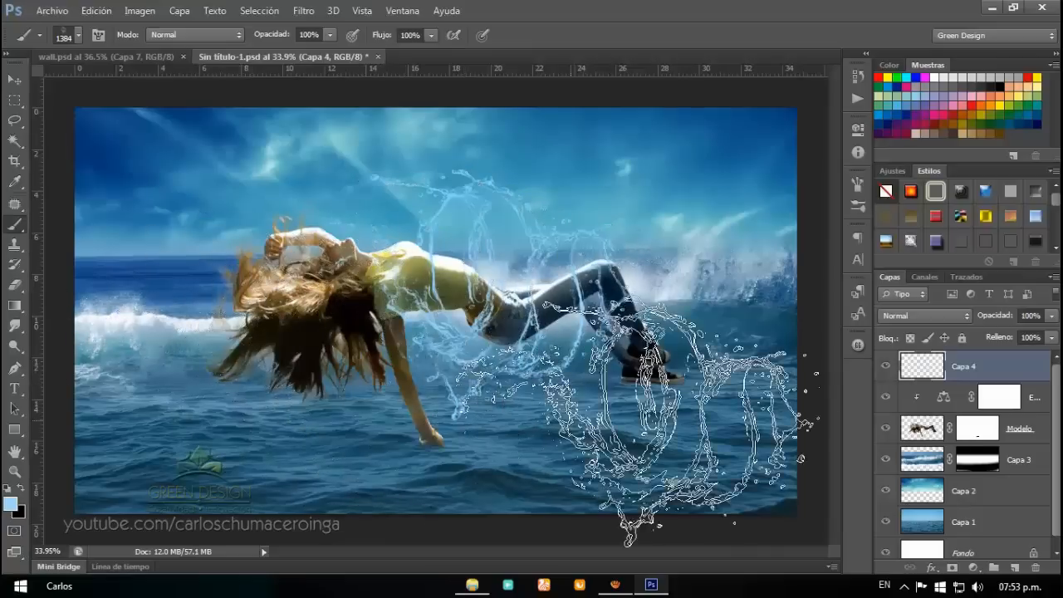
{"action": "scroll", "coordinate": [517, 302], "scroll_direction": "up", "scroll_amount": 1}
{"action": "scroll", "coordinate": [517, 302], "scroll_direction": "up", "scroll_amount": 3}
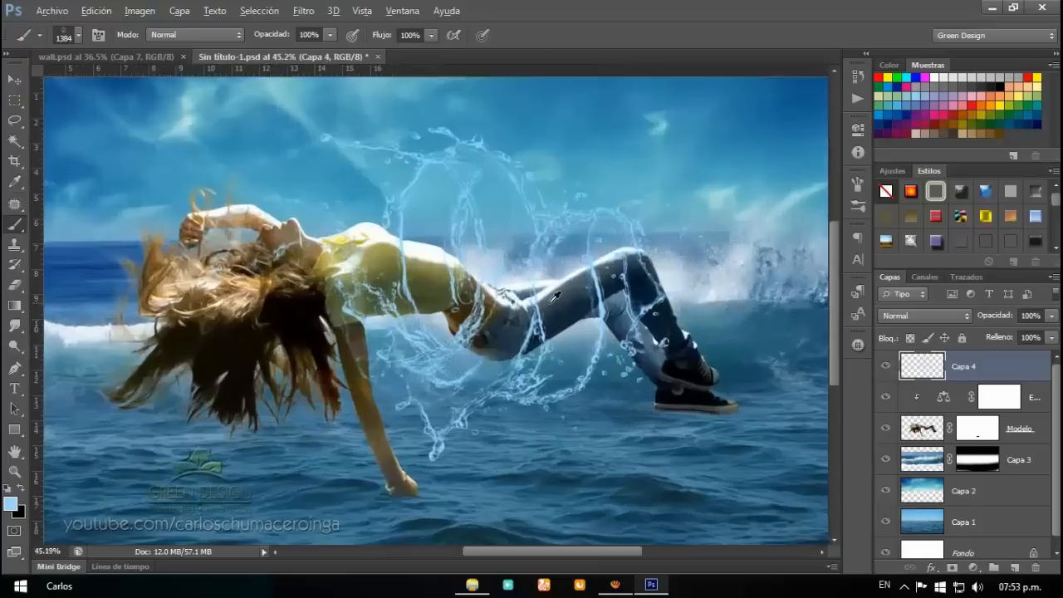
{"action": "scroll", "coordinate": [555, 295], "scroll_direction": "up", "scroll_amount": 2}
{"action": "scroll", "coordinate": [555, 296], "scroll_direction": "up", "scroll_amount": 1}
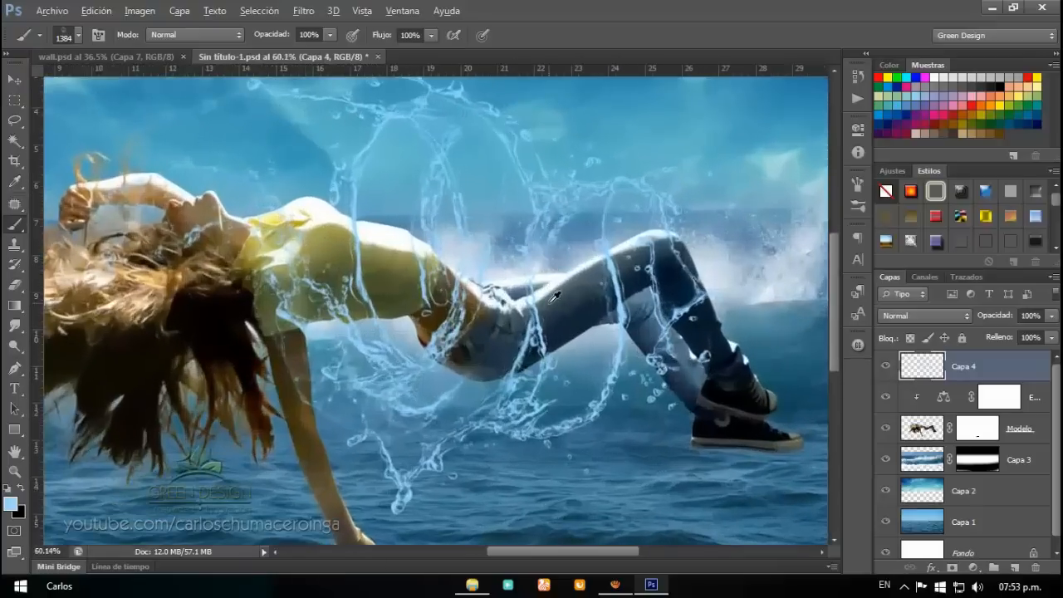
{"action": "scroll", "coordinate": [555, 296], "scroll_direction": "down", "scroll_amount": 2}
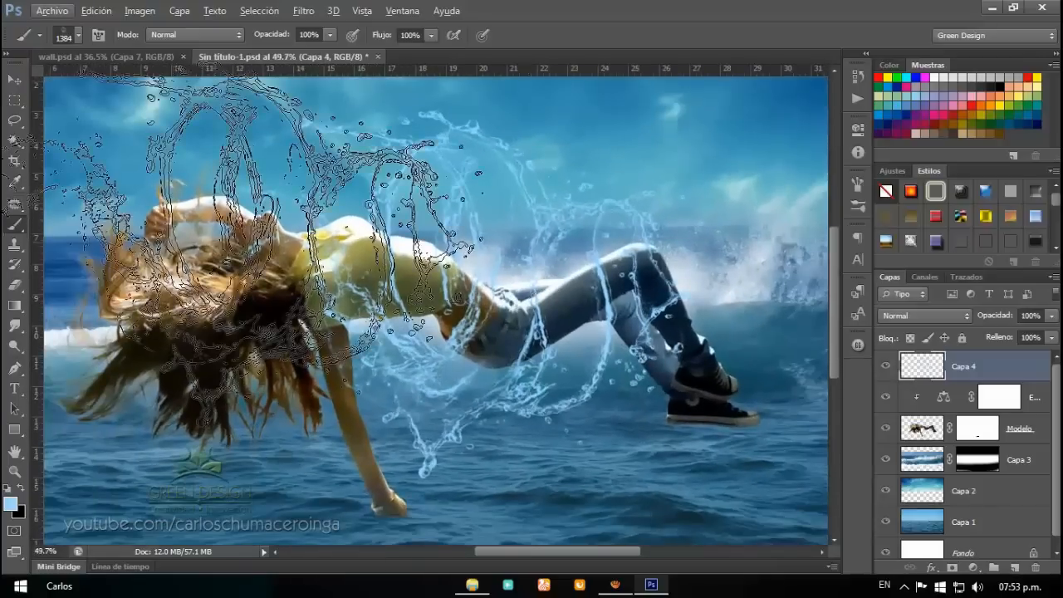
{"action": "right_click", "coordinate": [426, 301], "text": "alt"}
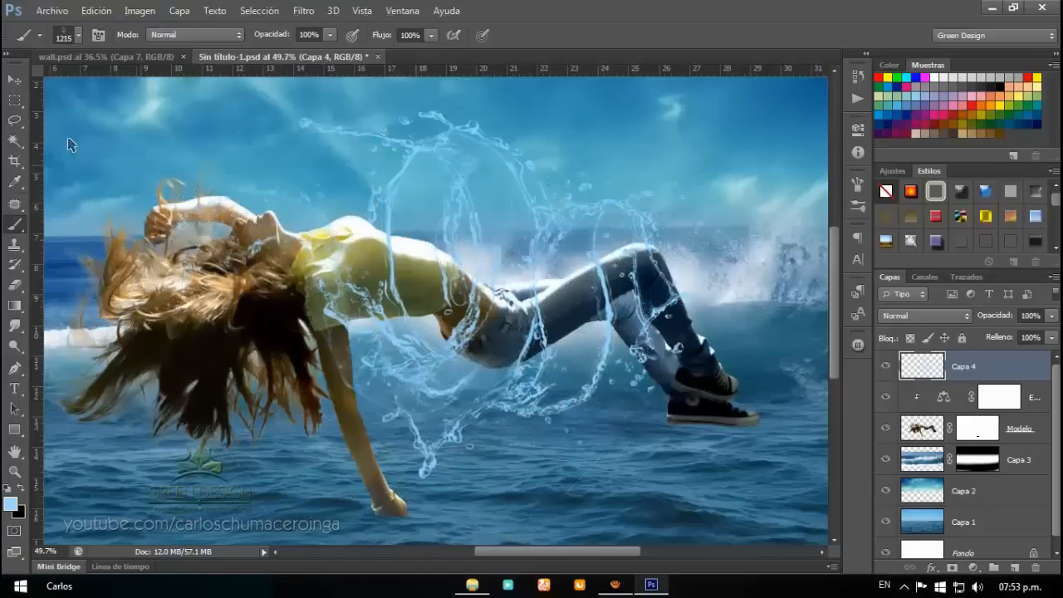
Add a Bisel y relieve effect to the Capa 4 splash with 420% depth, 6 px size and 6 px softening.
{"action": "key", "text": "v"}
{"action": "scroll", "coordinate": [435, 295], "scroll_direction": "down", "scroll_amount": 2}
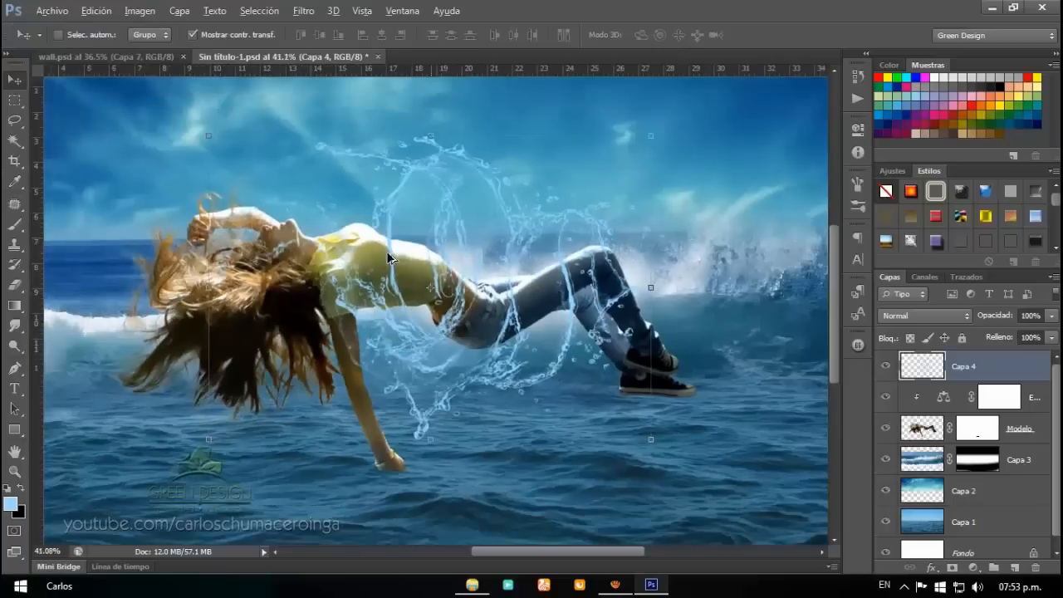
{"action": "scroll", "coordinate": [436, 295], "scroll_direction": "up", "scroll_amount": 2}
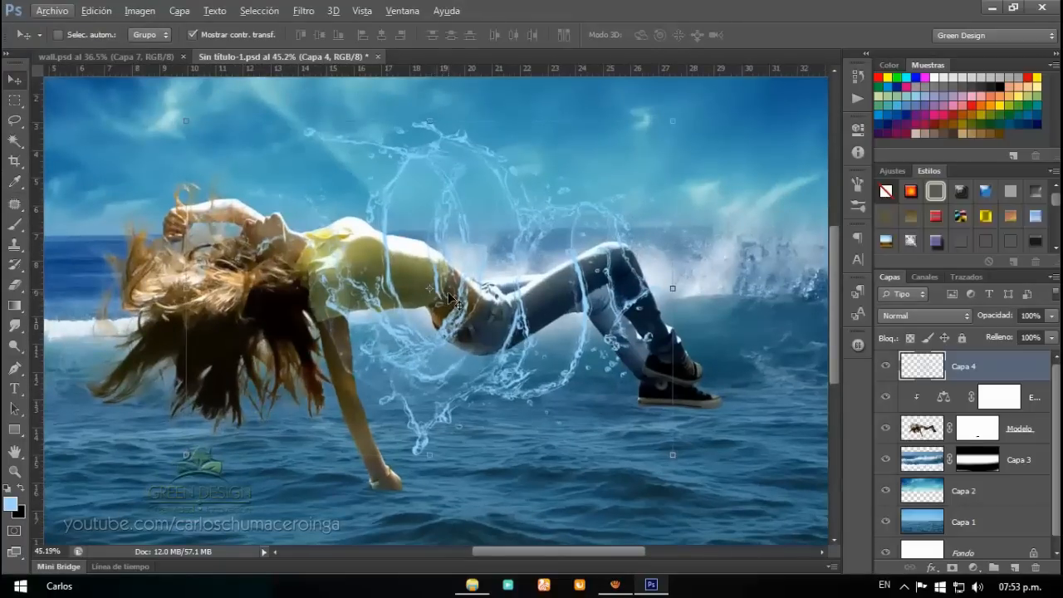
{"action": "left_click", "coordinate": [933, 568]}
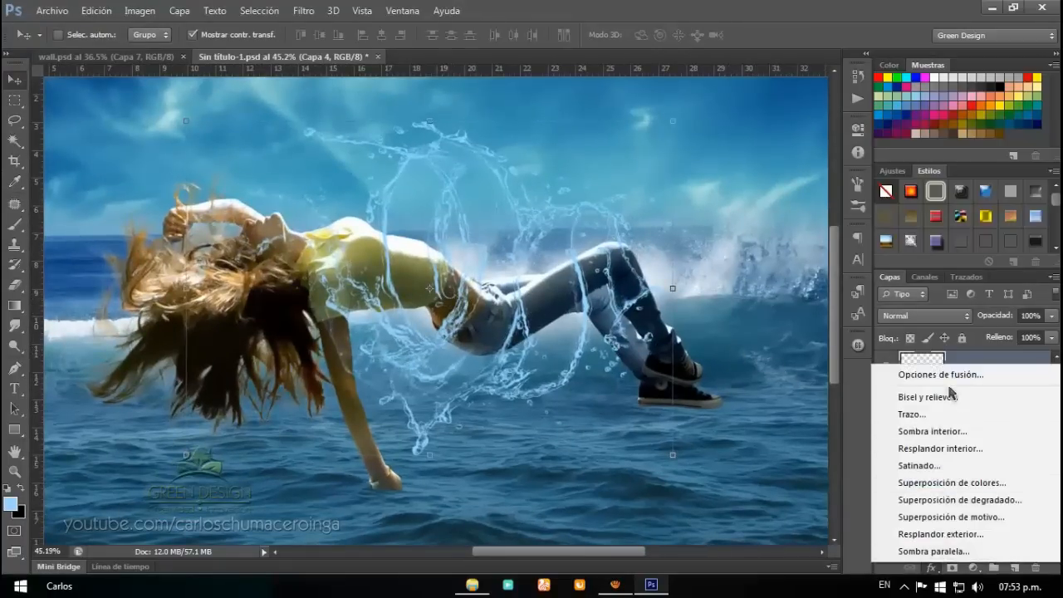
{"action": "left_click", "coordinate": [819, 338]}
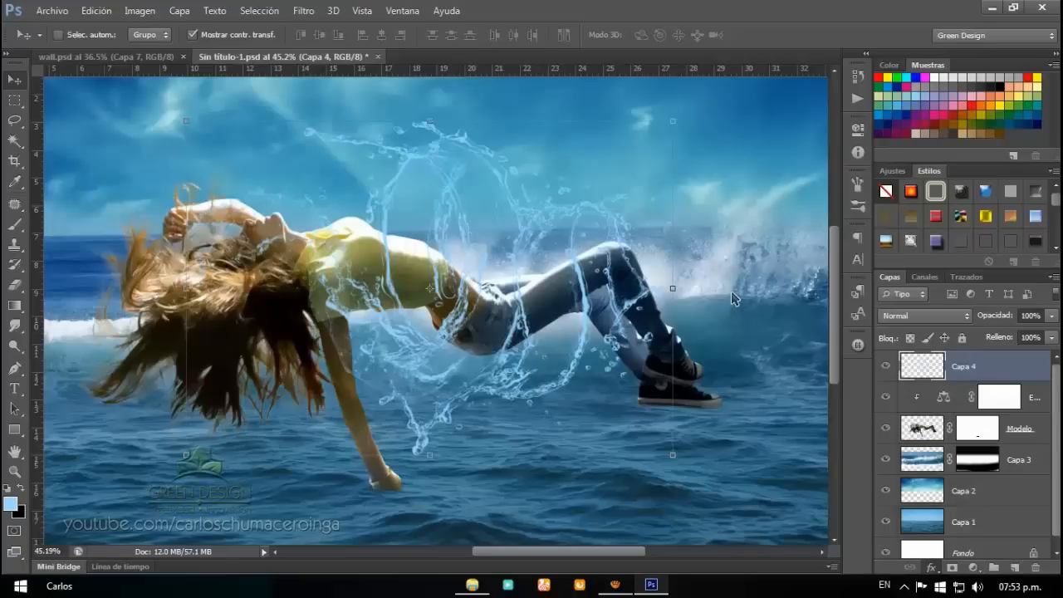
{"action": "left_click_drag", "start_coordinate": [682, 26], "coordinate": [657, 119]}
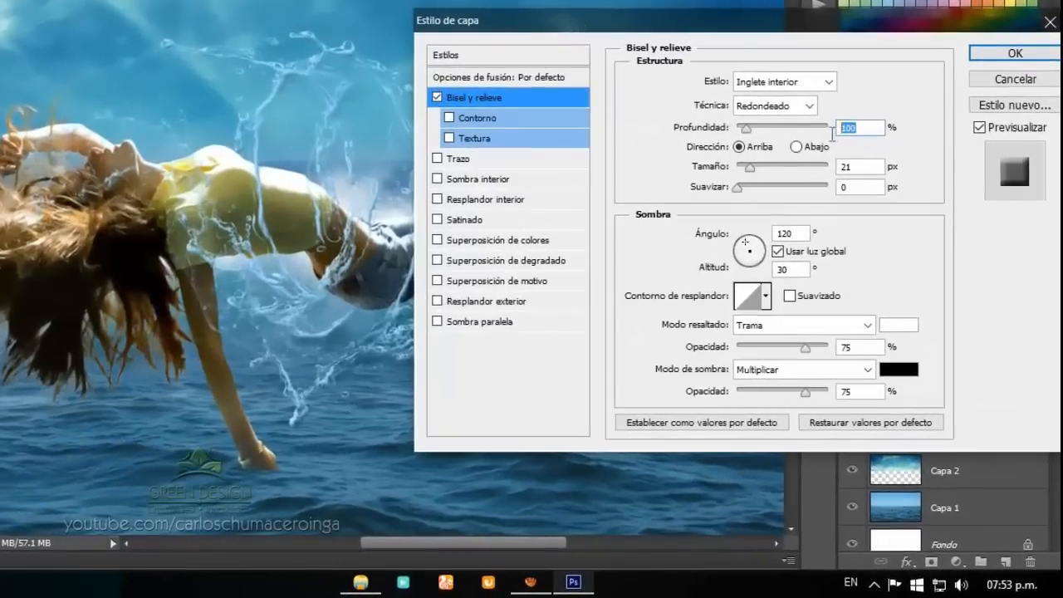
{"action": "type", "text": "420"}
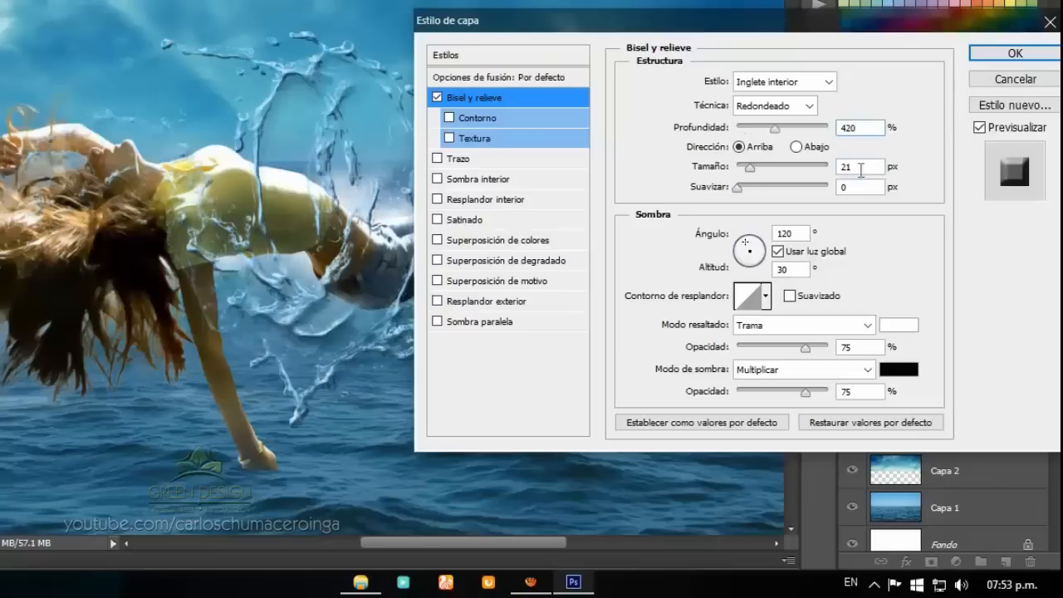
{"action": "left_click_drag", "start_coordinate": [852, 171], "coordinate": [834, 174]}
{"action": "type", "text": "6"}
{"action": "key", "text": "Tab"}
{"action": "type", "text": "6"}
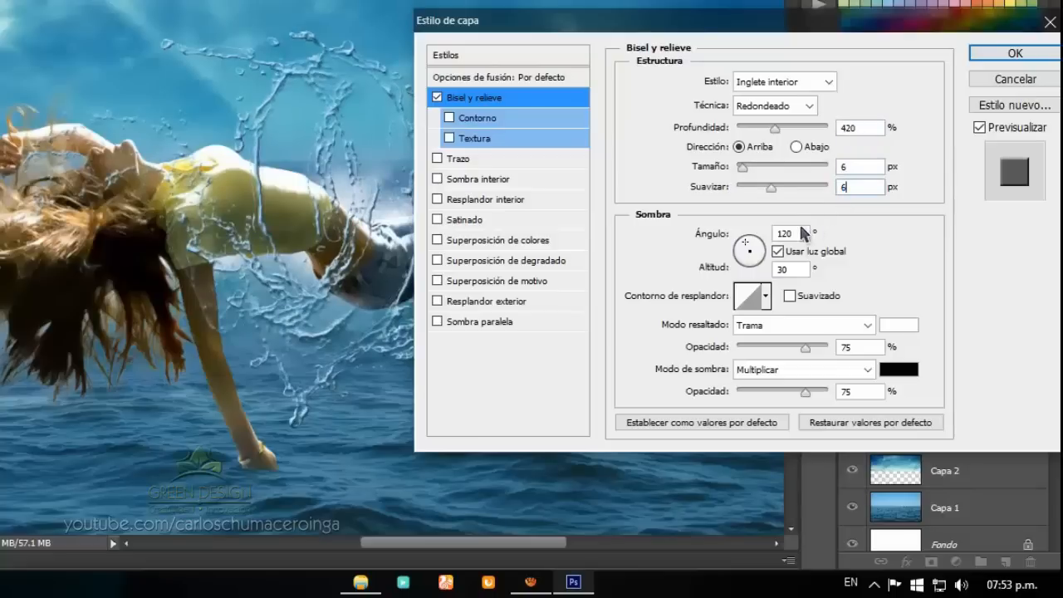
Set the bevel's highlight opacity to 92%, keeping the highlight mode as Trama.
{"action": "left_click_drag", "start_coordinate": [785, 234], "coordinate": [762, 230]}
{"action": "left_click", "coordinate": [795, 270]}
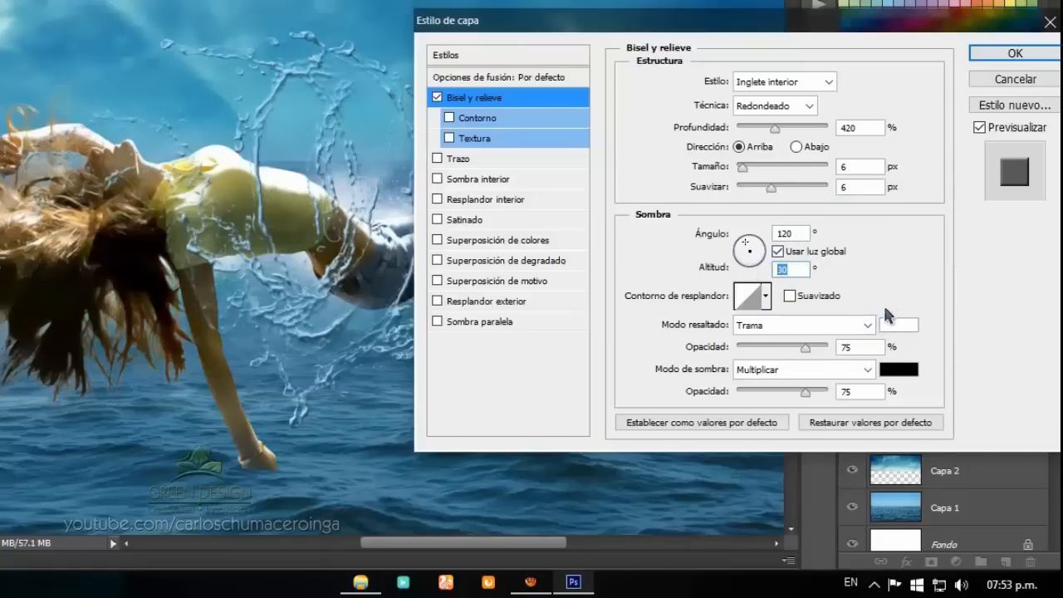
{"action": "left_click", "coordinate": [839, 349]}
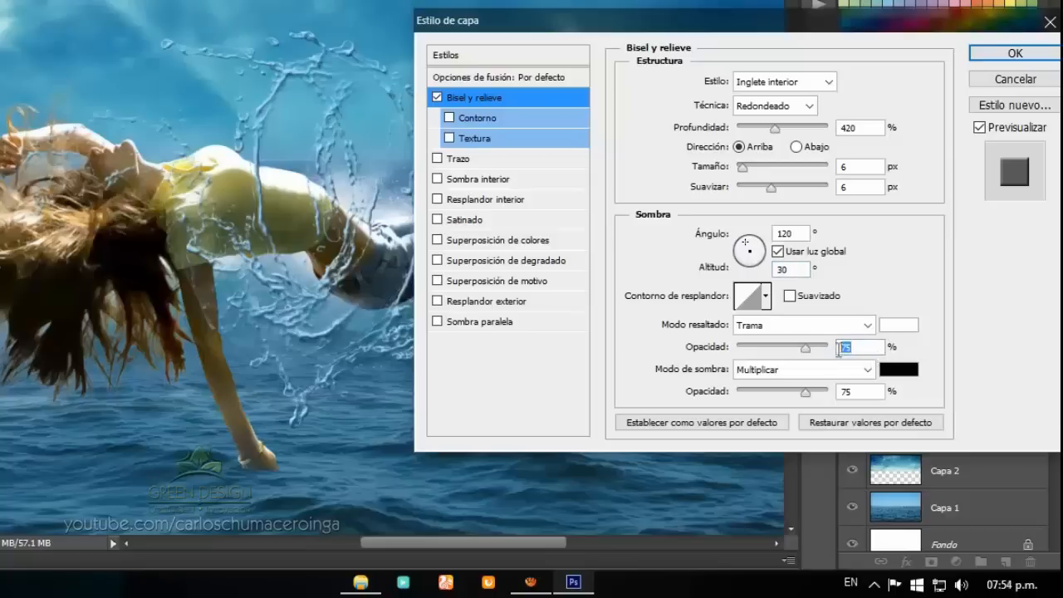
{"action": "type", "text": "92"}
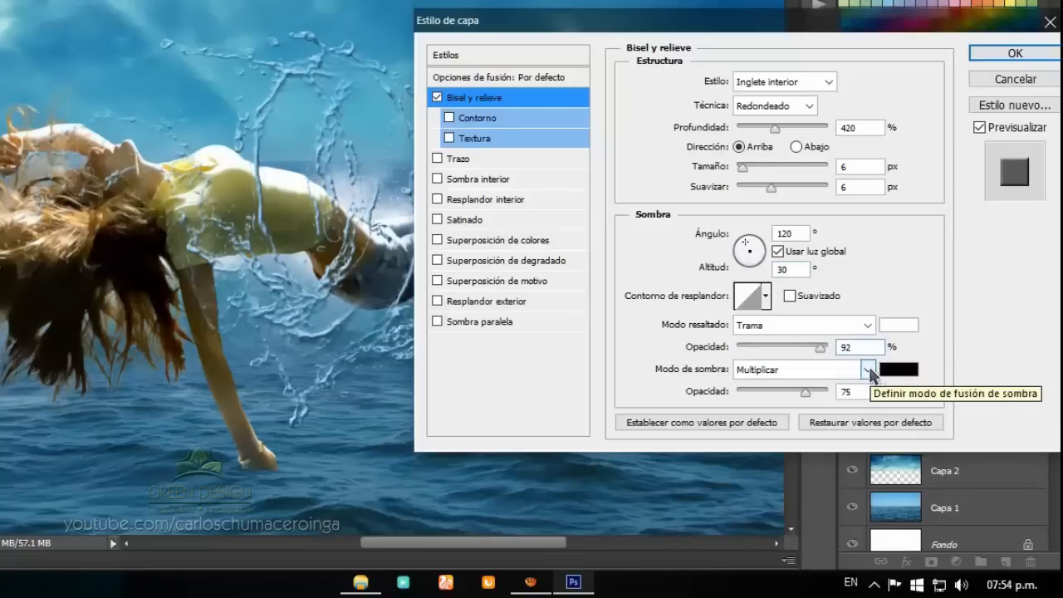
Set the bevel's shadow mode to Sobreexponer color in white #ffffff with 94% opacity.
{"action": "left_click", "coordinate": [869, 369]}
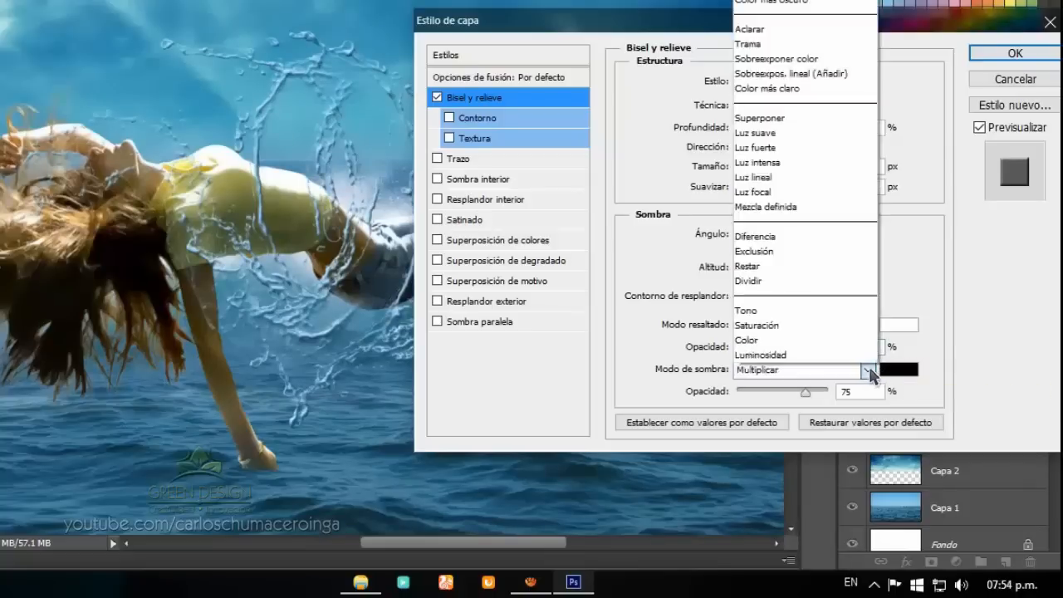
{"action": "left_click", "coordinate": [798, 59]}
{"action": "left_click", "coordinate": [901, 370]}
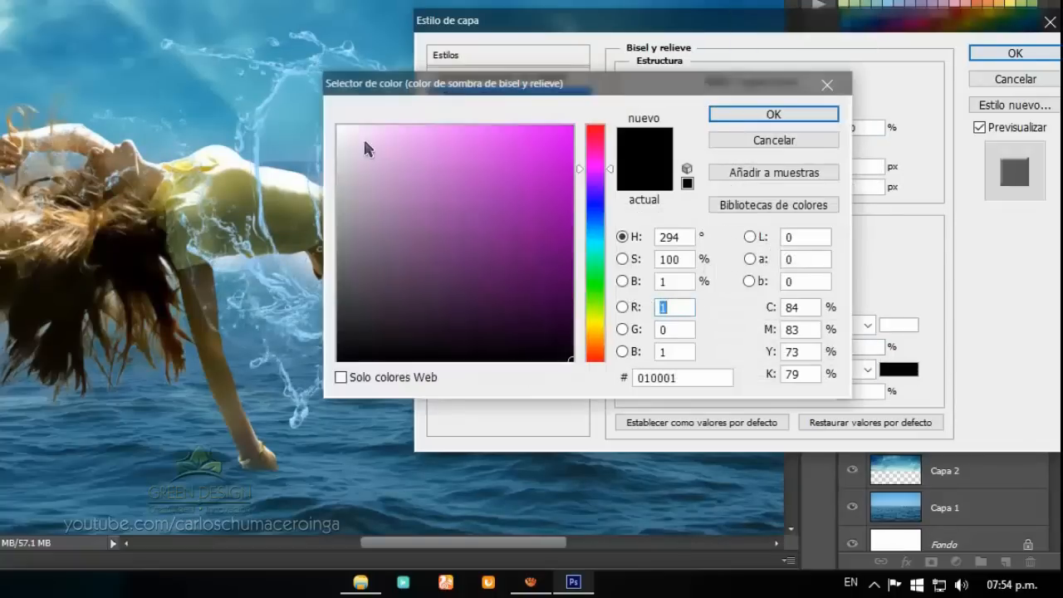
{"action": "left_click", "coordinate": [339, 126]}
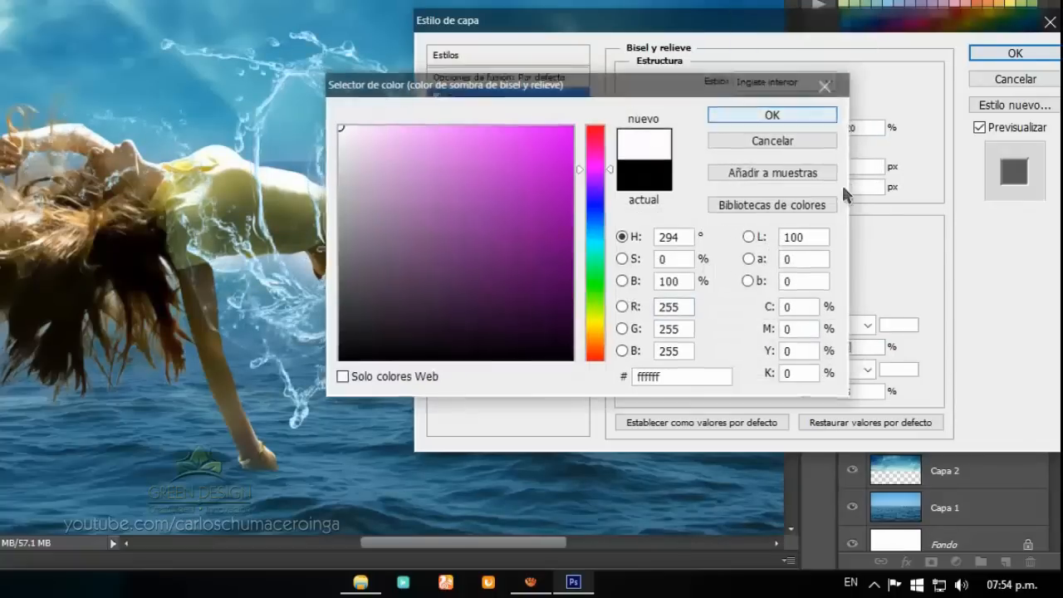
{"action": "left_click", "coordinate": [773, 114]}
{"action": "left_click_drag", "start_coordinate": [862, 393], "coordinate": [829, 394]}
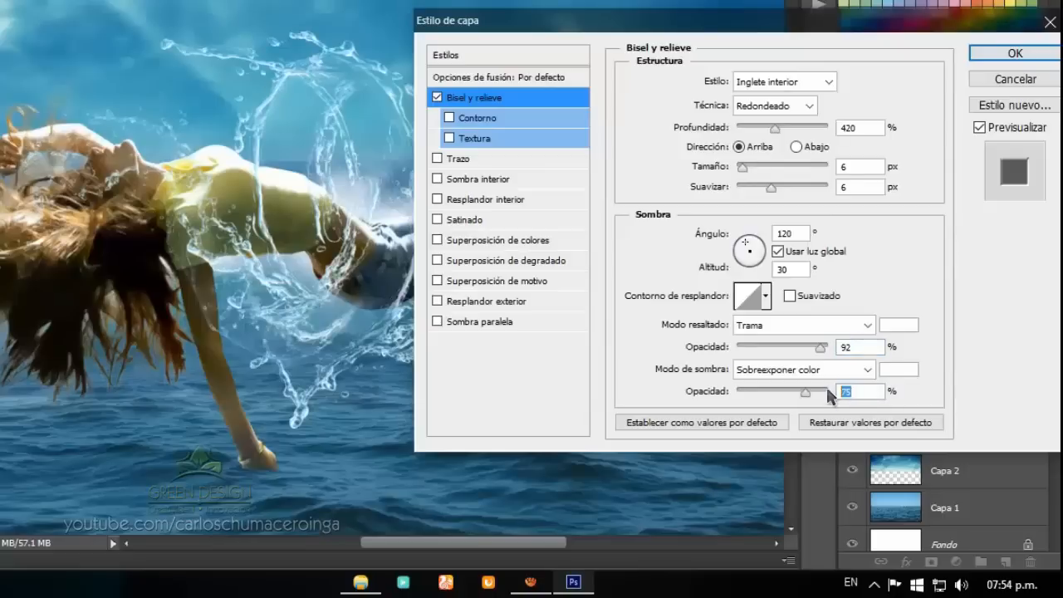
{"action": "type", "text": "94"}
Add a Sombra paralela effect to the splash using Trama blending and the dark blue colour #19415d.
{"action": "left_click", "coordinate": [516, 321]}
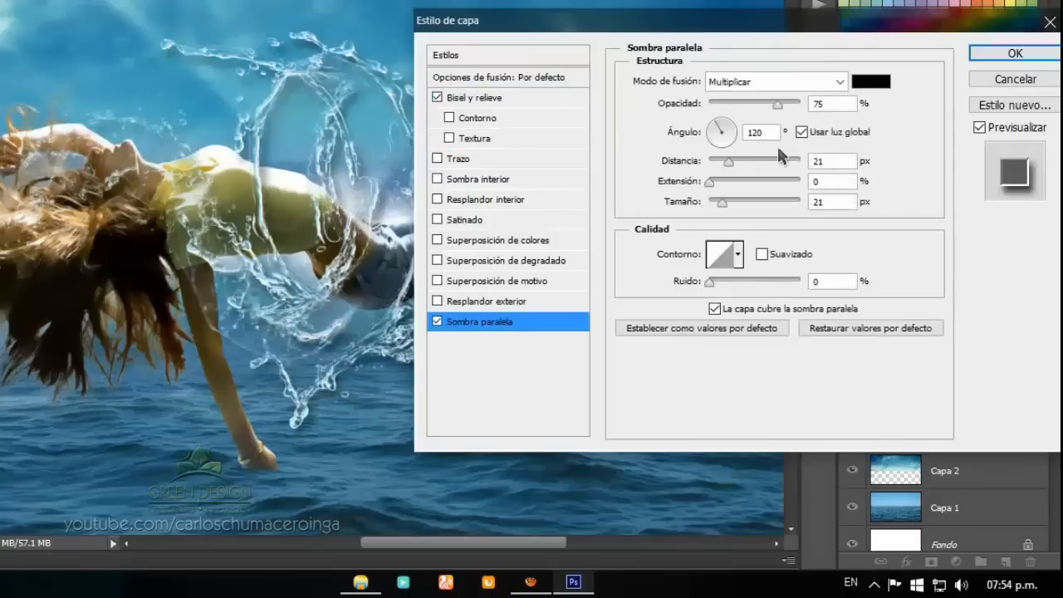
{"action": "left_click", "coordinate": [840, 82]}
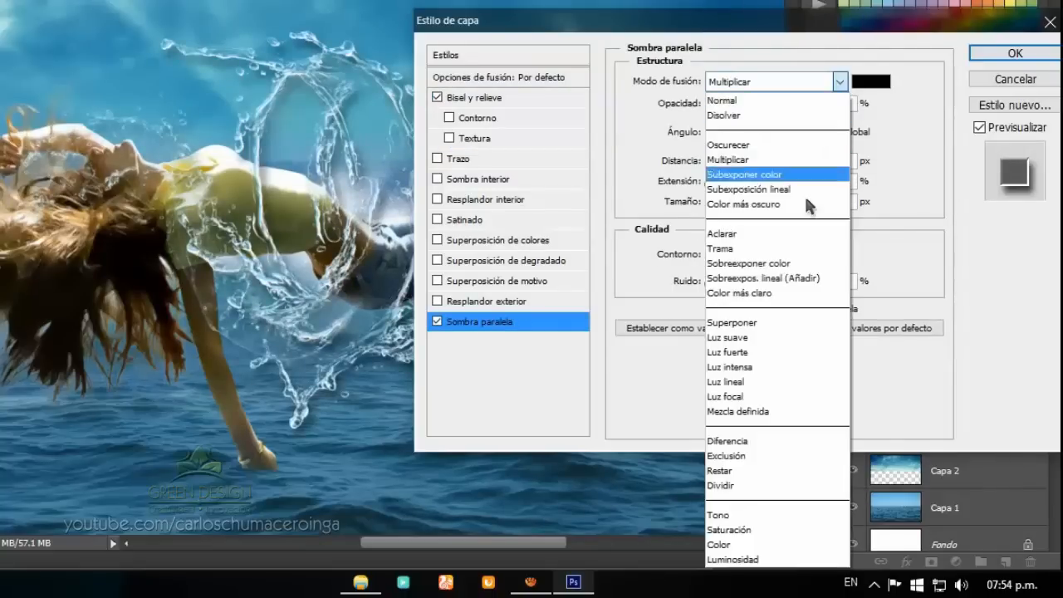
{"action": "left_click", "coordinate": [779, 248]}
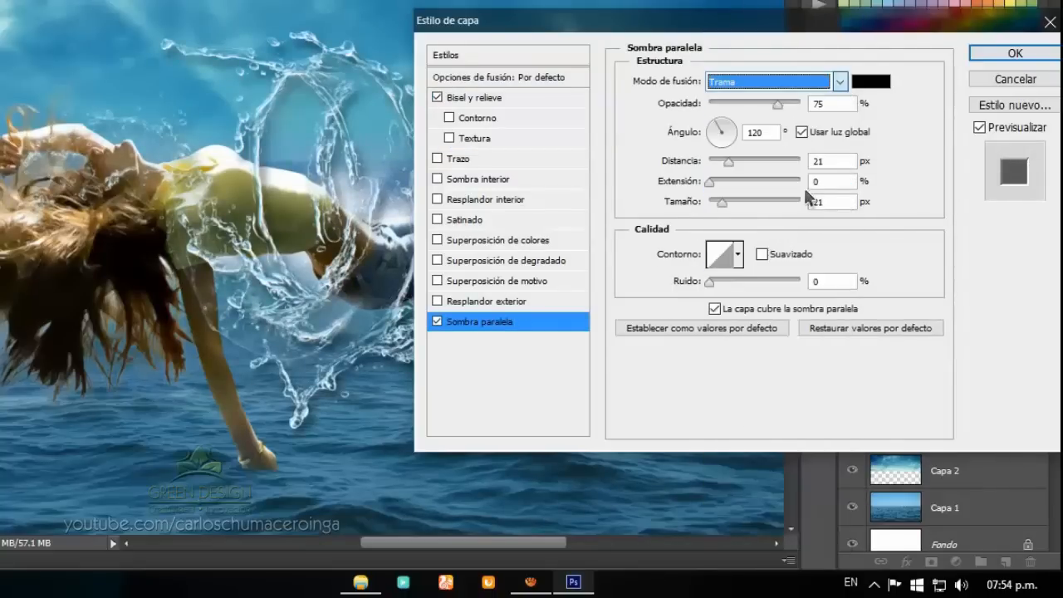
{"action": "left_click", "coordinate": [870, 81]}
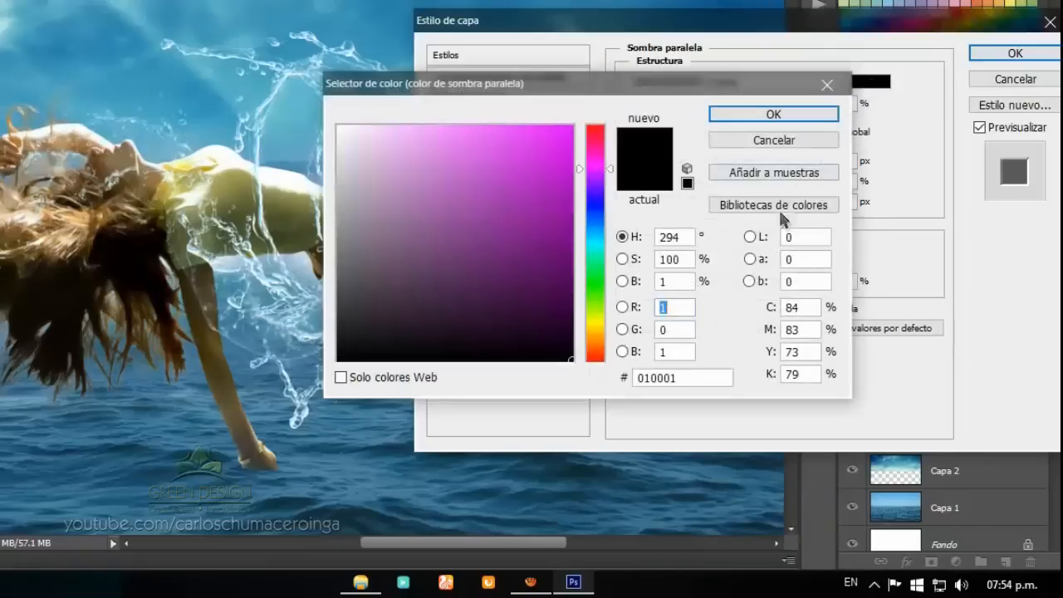
{"action": "left_click", "coordinate": [694, 376]}
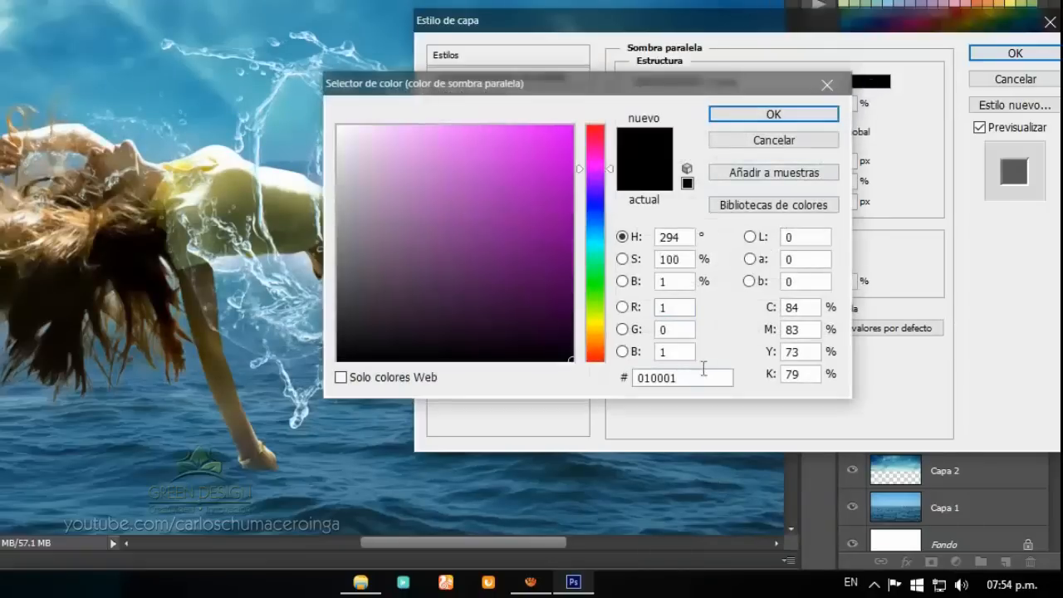
{"action": "left_click_drag", "start_coordinate": [698, 380], "coordinate": [615, 379]}
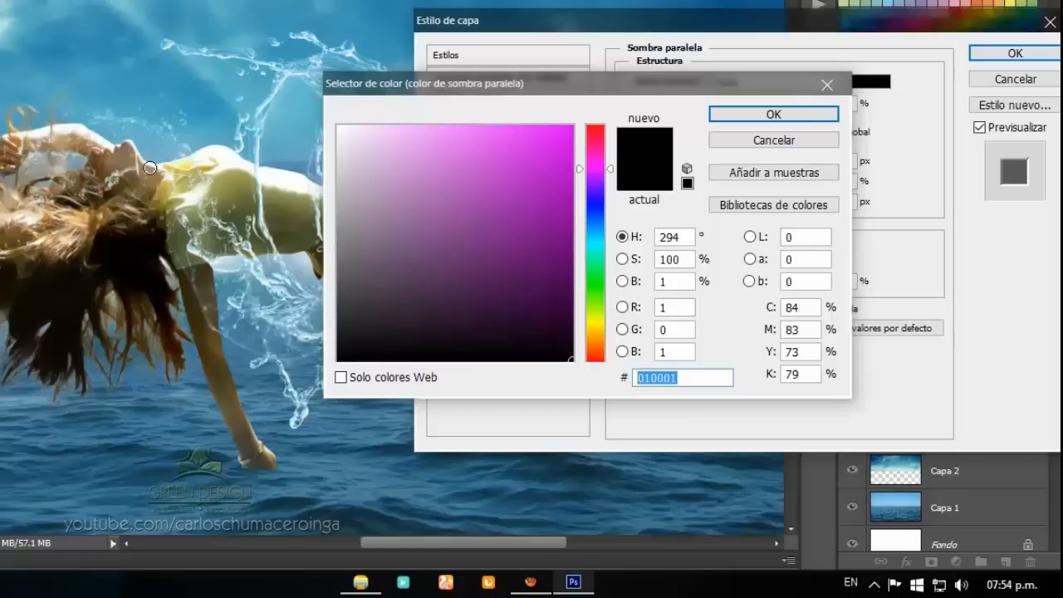
{"action": "type", "text": "19"}
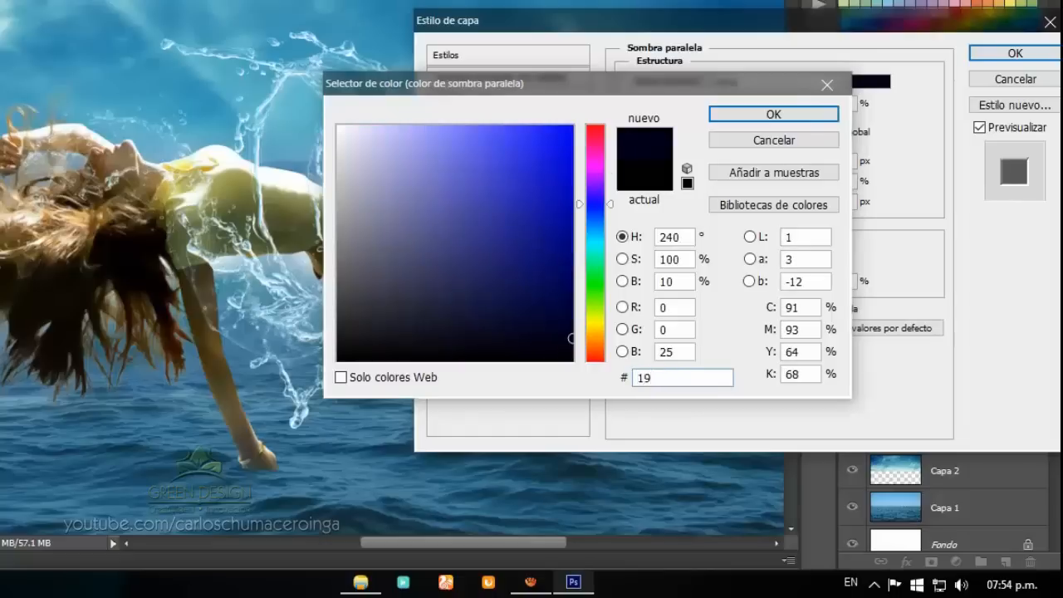
{"action": "type", "text": "41"}
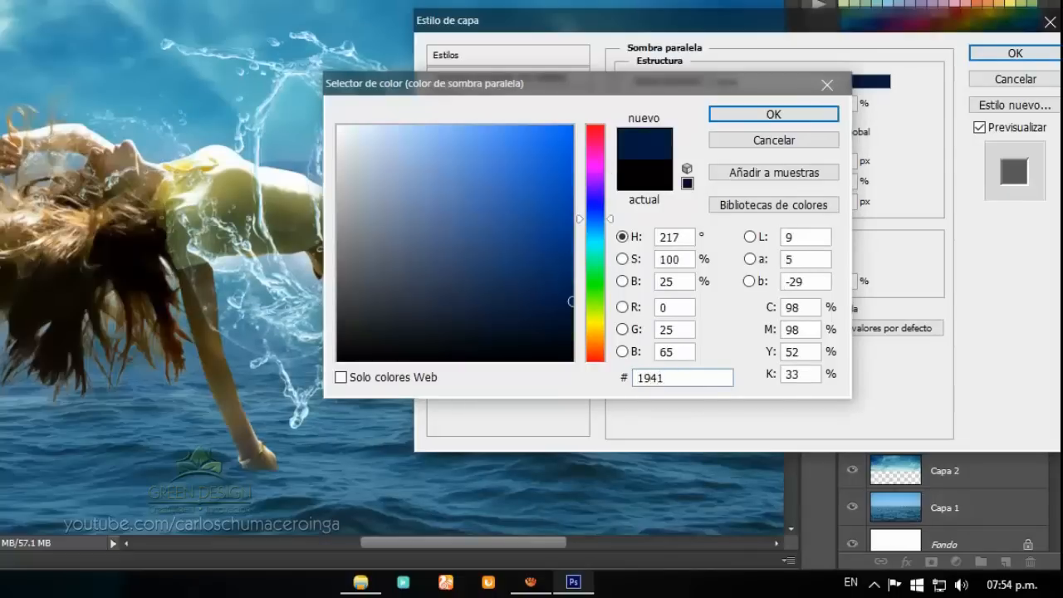
{"action": "type", "text": "5d"}
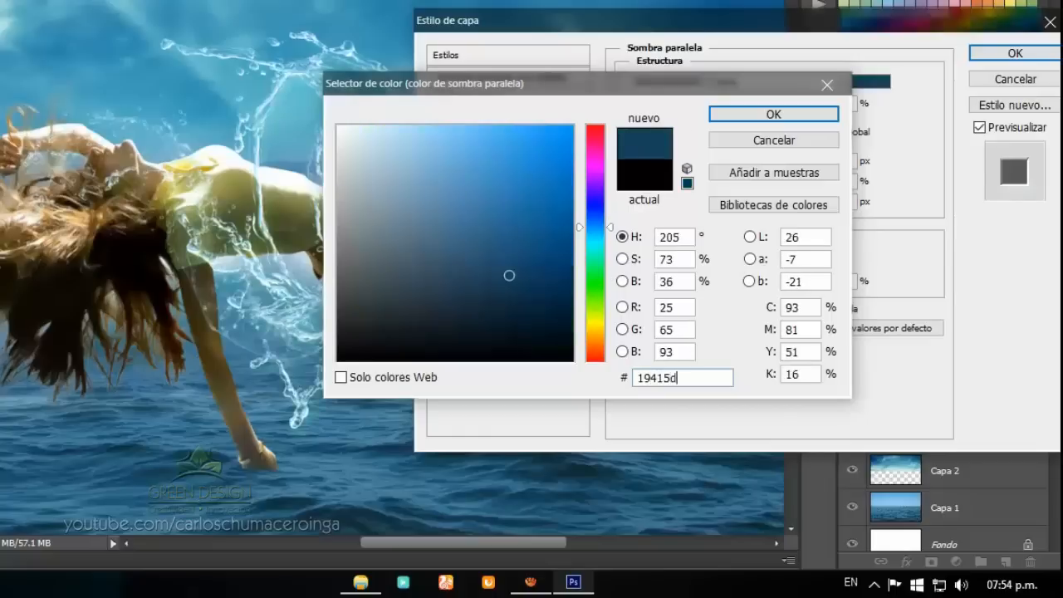
{"action": "left_click", "coordinate": [748, 114]}
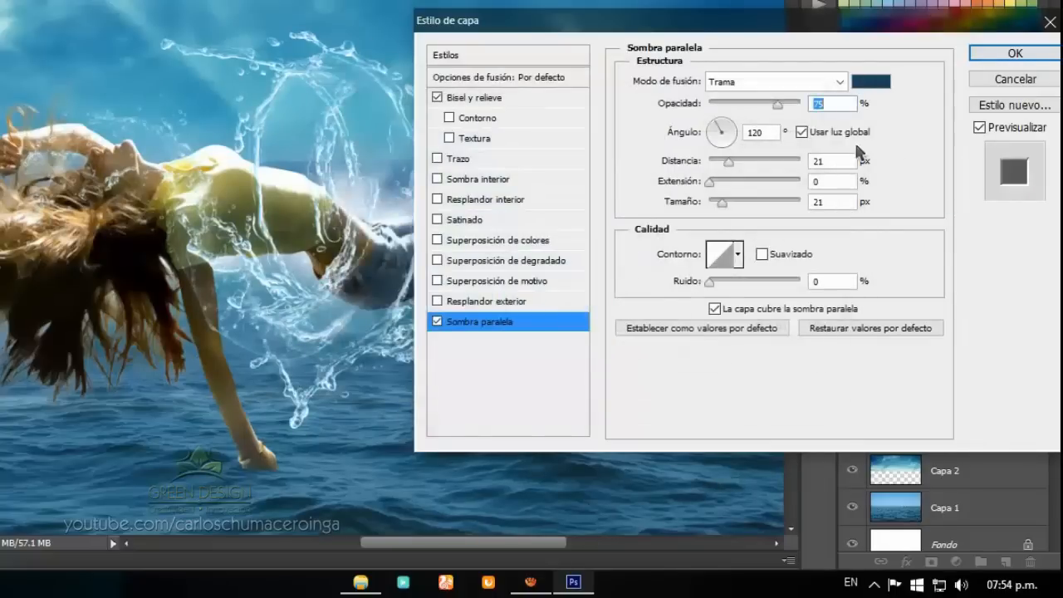
Set the drop shadow to 50% opacity, 3 px distance and 6 px size, and apply the layer style.
{"action": "type", "text": "50"}
{"action": "left_click", "coordinate": [828, 161]}
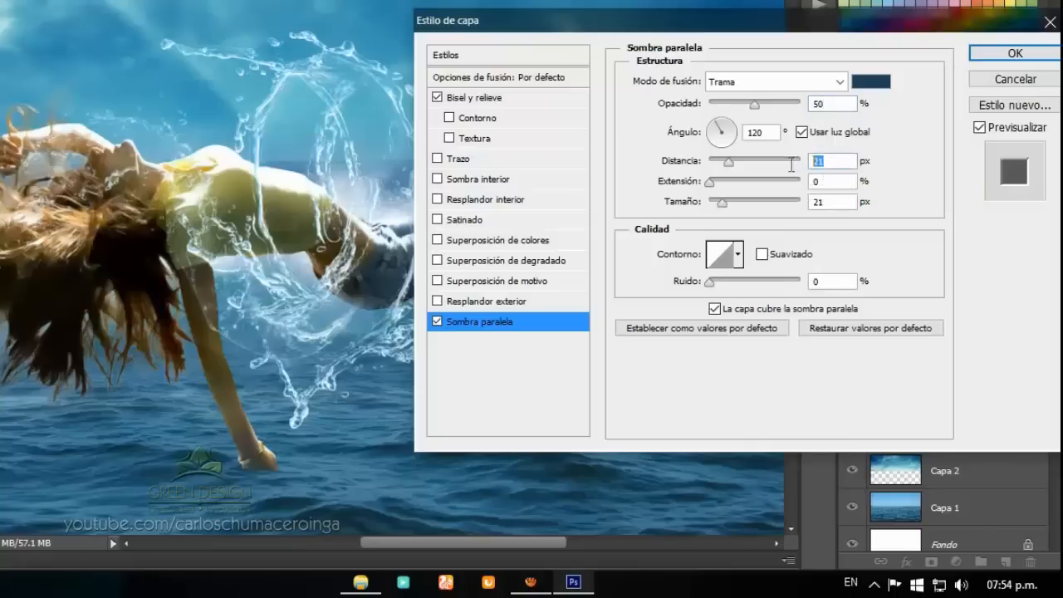
{"action": "type", "text": "3"}
{"action": "left_click", "coordinate": [830, 201]}
{"action": "type", "text": "6"}
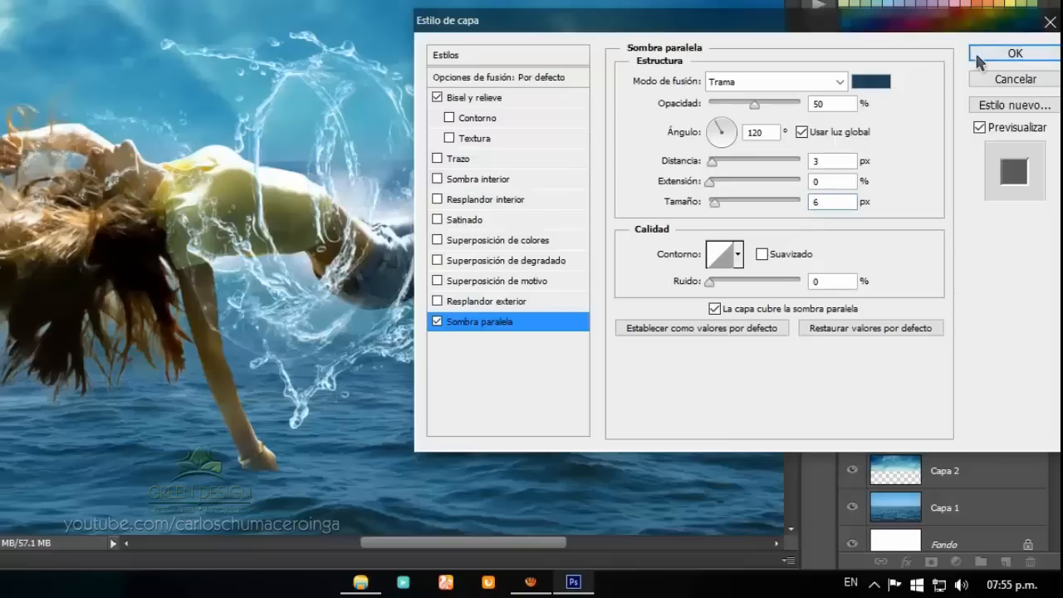
{"action": "key", "text": "Return"}
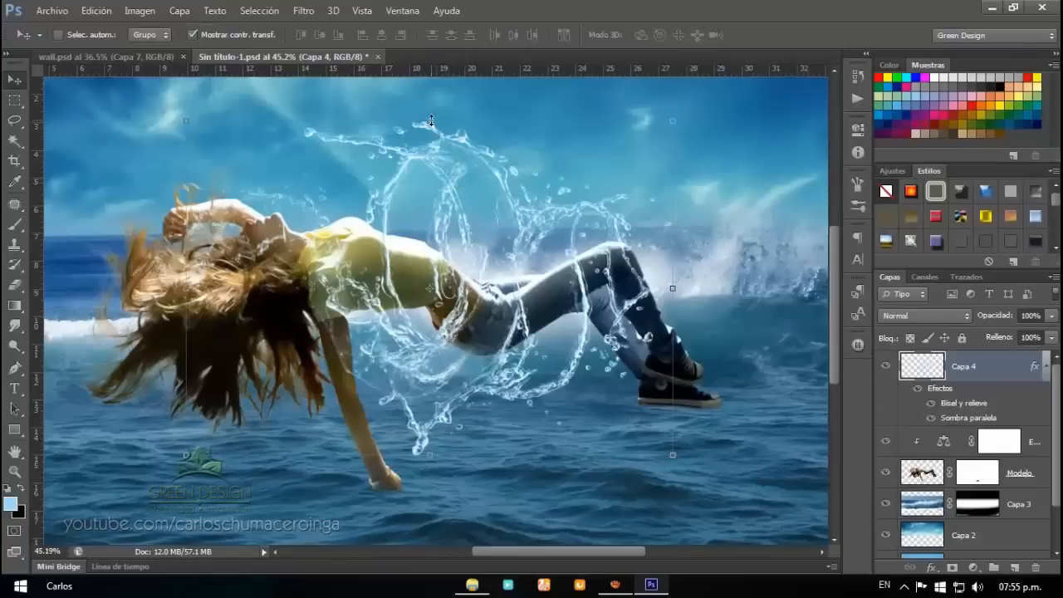
Squash the water splash vertically to about 87% of its height from its upper and lower edges.
{"action": "left_click", "coordinate": [431, 121]}
{"action": "left_click_drag", "start_coordinate": [431, 126], "coordinate": [431, 148]}
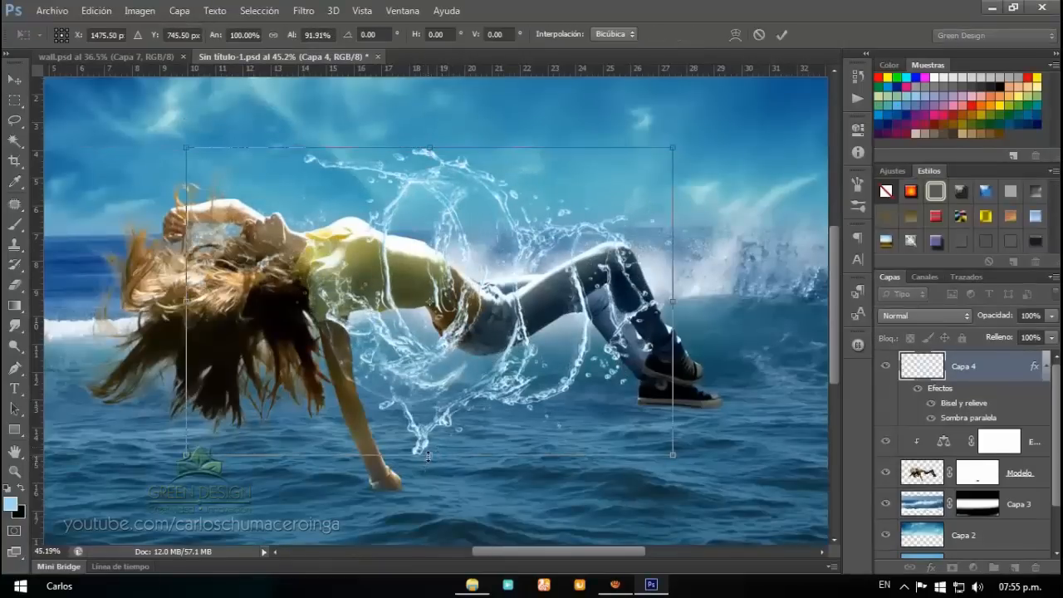
{"action": "left_click_drag", "start_coordinate": [433, 447], "coordinate": [434, 441]}
Warp the splash slightly with Deformar so it wraps around the woman's torso and legs, and apply the transformation.
{"action": "right_click", "coordinate": [548, 281]}
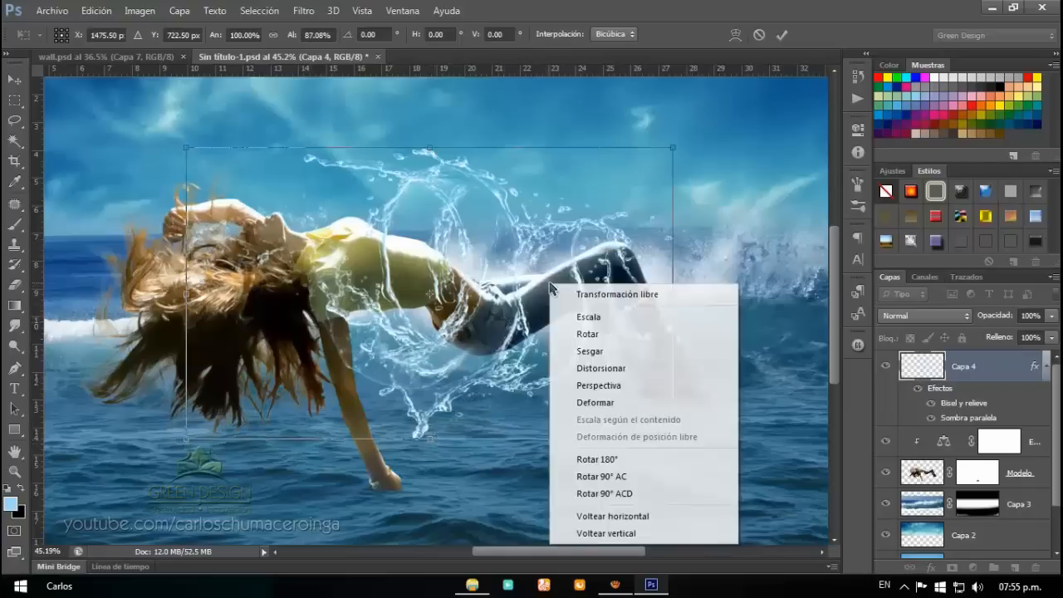
{"action": "left_click", "coordinate": [629, 407]}
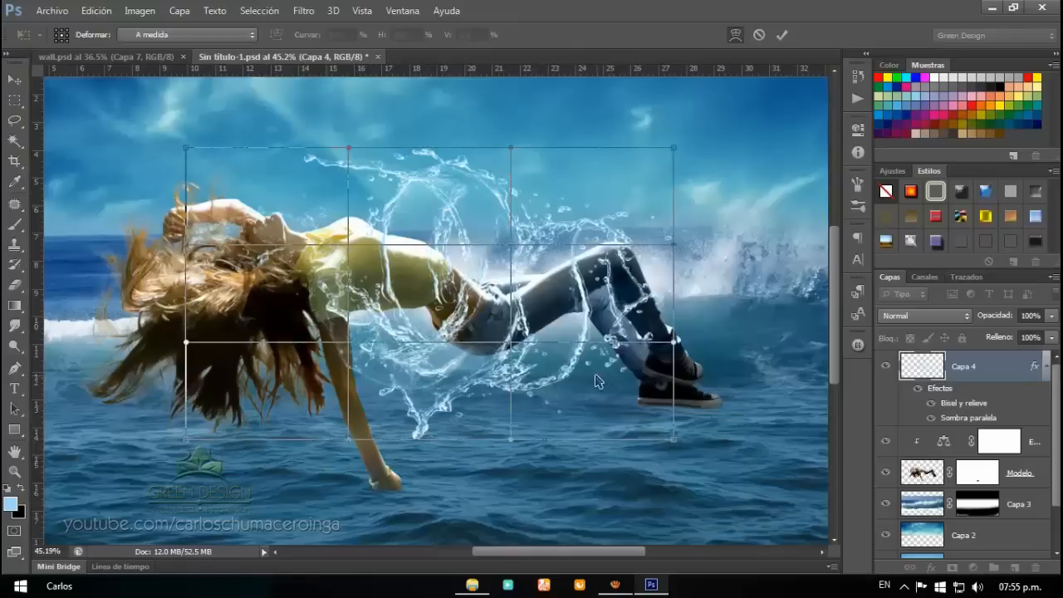
{"action": "mouse_move", "coordinate": [574, 362]}
{"action": "left_mouse_down"}
{"action": "mouse_move", "coordinate": [571, 351]}
{"action": "mouse_move", "coordinate": [575, 368]}
{"action": "left_mouse_up"}
{"action": "mouse_move", "coordinate": [440, 154]}
{"action": "left_mouse_down"}
{"action": "mouse_move", "coordinate": [430, 156]}
{"action": "mouse_move", "coordinate": [443, 161]}
{"action": "left_mouse_up"}
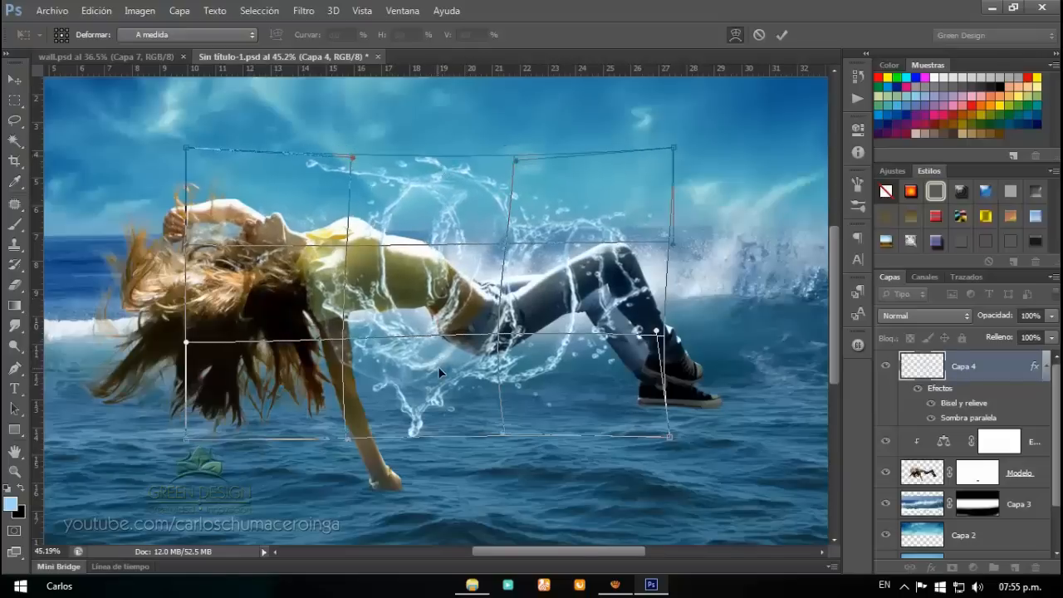
{"action": "left_click_drag", "start_coordinate": [437, 367], "coordinate": [438, 369]}
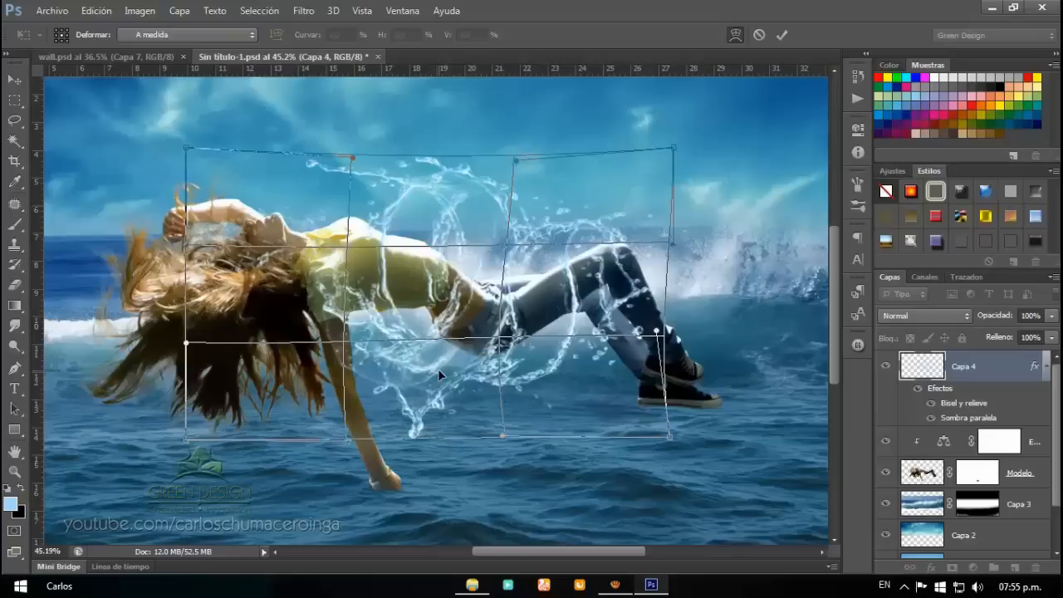
{"action": "key", "text": "Return"}
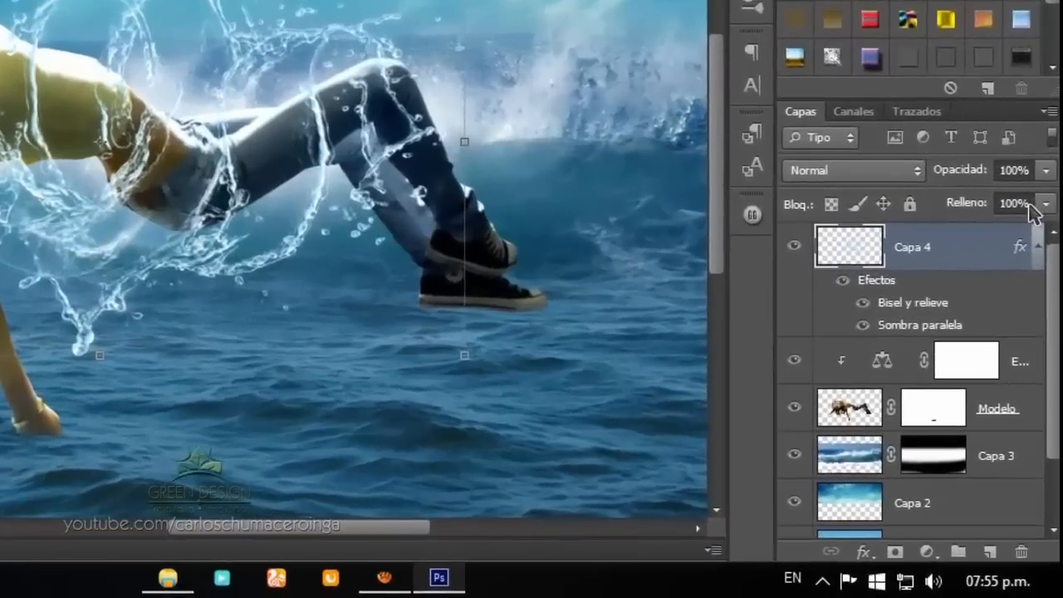
Lower the fill (Relleno) of Capa 4 to 20%.
{"action": "left_click", "coordinate": [1014, 203]}
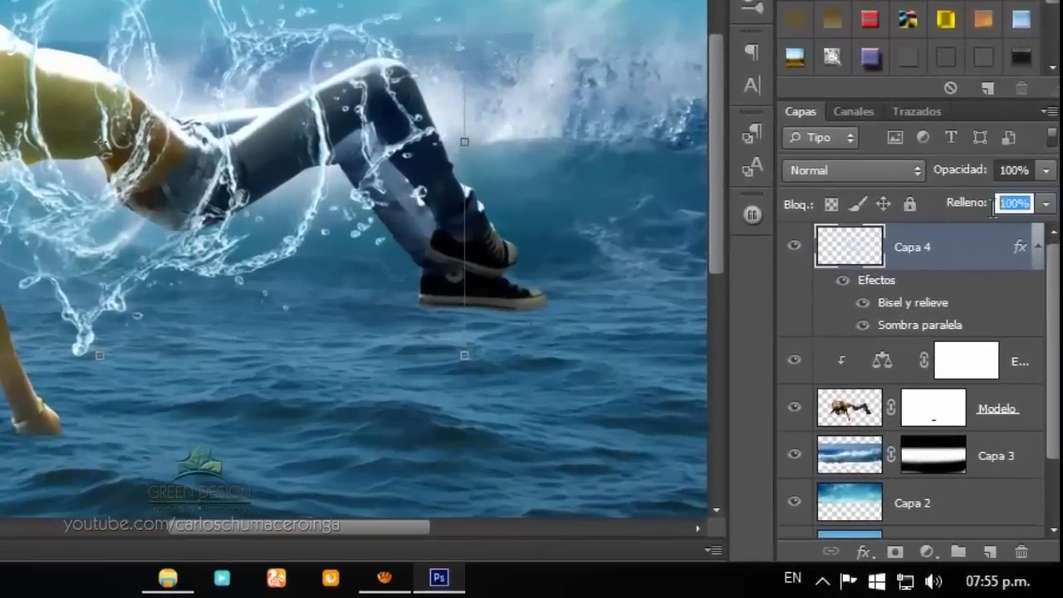
{"action": "type", "text": "20"}
{"action": "key", "text": "Return"}
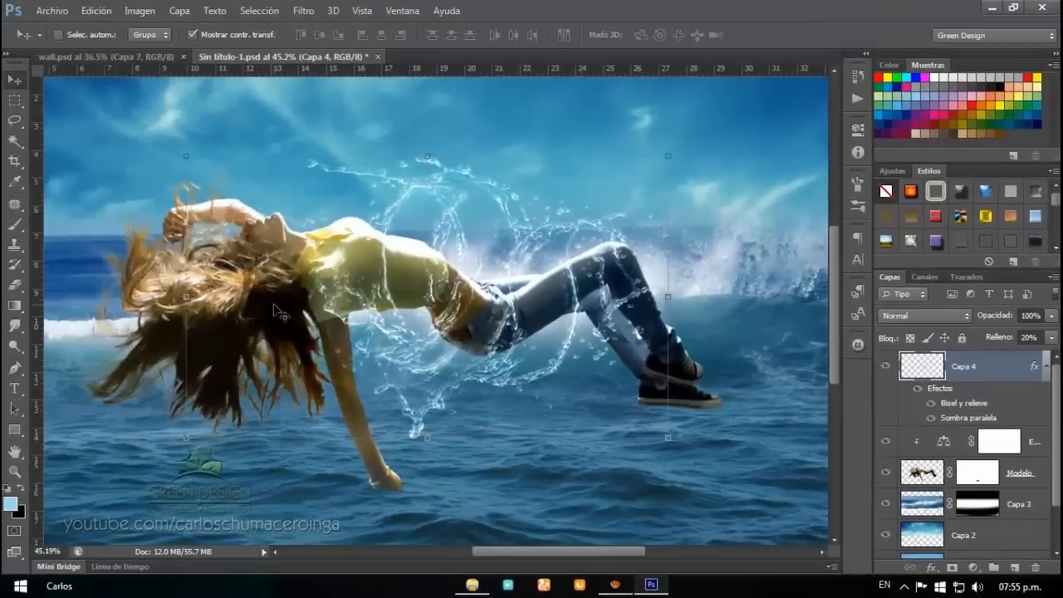
Pick the Brush tool with water splash brush 1983 and reduce its size to about 423 px.
{"action": "left_click_drag", "start_coordinate": [8, 231], "coordinate": [63, 226]}
{"action": "right_click", "coordinate": [484, 282]}
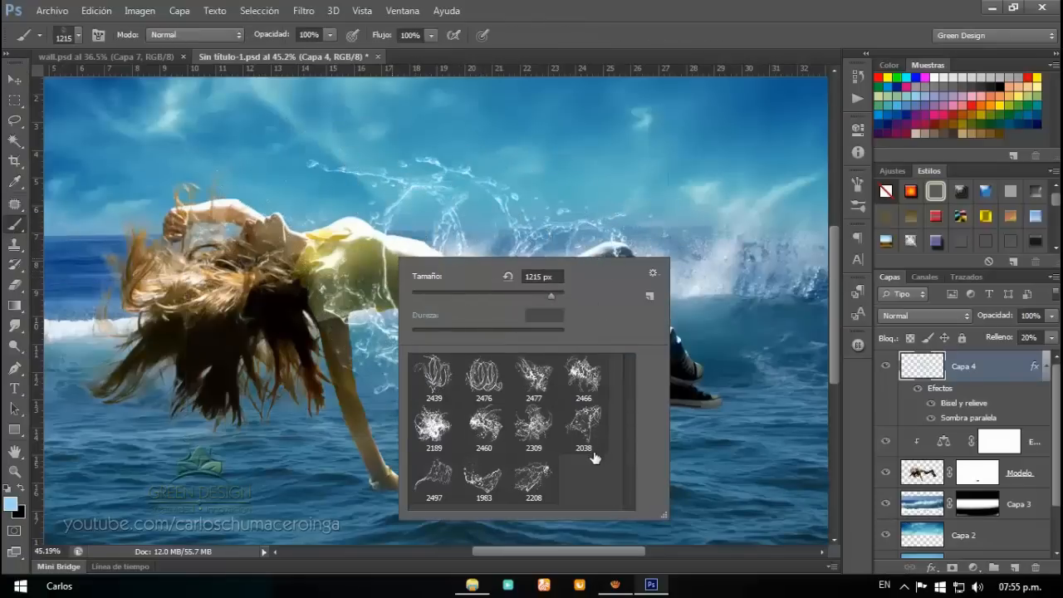
{"action": "left_click", "coordinate": [485, 480]}
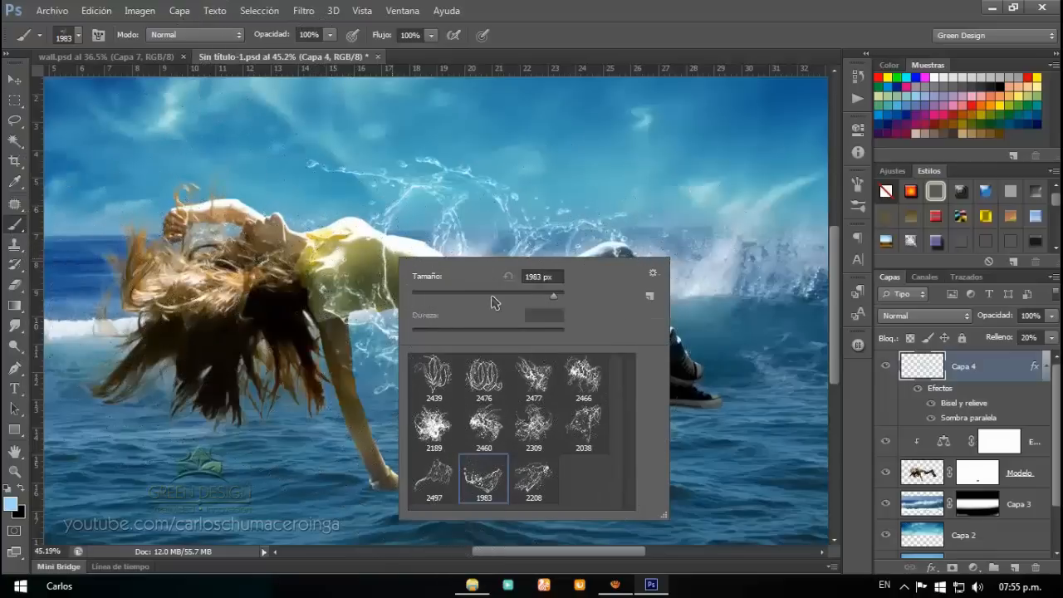
{"action": "left_click", "coordinate": [507, 295]}
{"action": "left_click", "coordinate": [320, 237]}
{"action": "left_click_drag", "start_coordinate": [322, 239], "coordinate": [373, 239]}
{"action": "scroll", "coordinate": [656, 336], "scroll_direction": "up", "scroll_amount": 3}
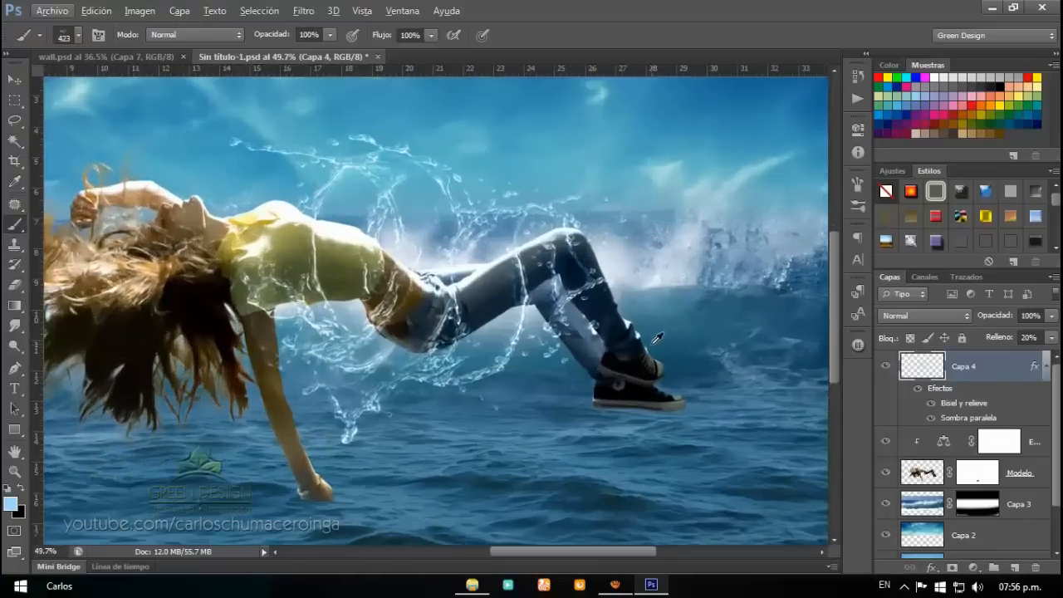
Rotate the brush tip to about -21°, enlarge it to about 569 px and stamp a splash over the woman's lower legs and shoes.
{"action": "left_click_drag", "start_coordinate": [656, 337], "coordinate": [490, 291]}
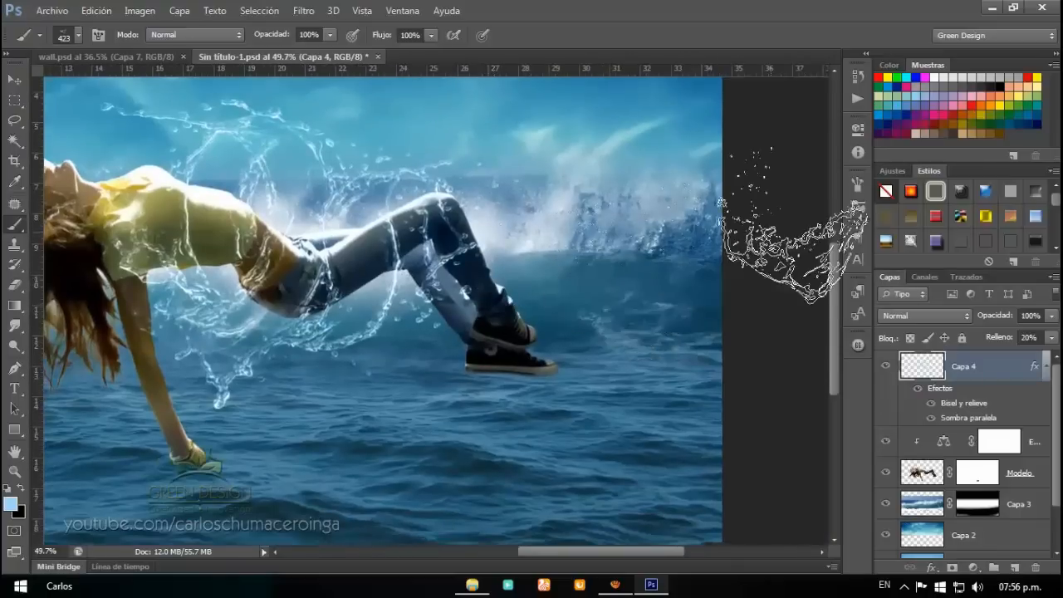
{"action": "left_click", "coordinate": [859, 184]}
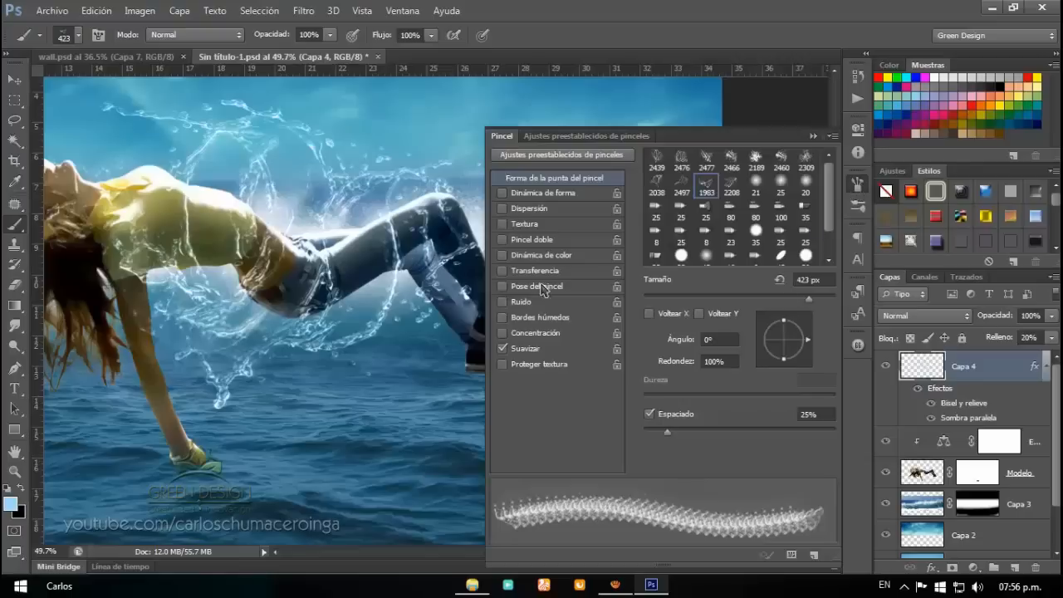
{"action": "left_click_drag", "start_coordinate": [808, 339], "coordinate": [809, 349]}
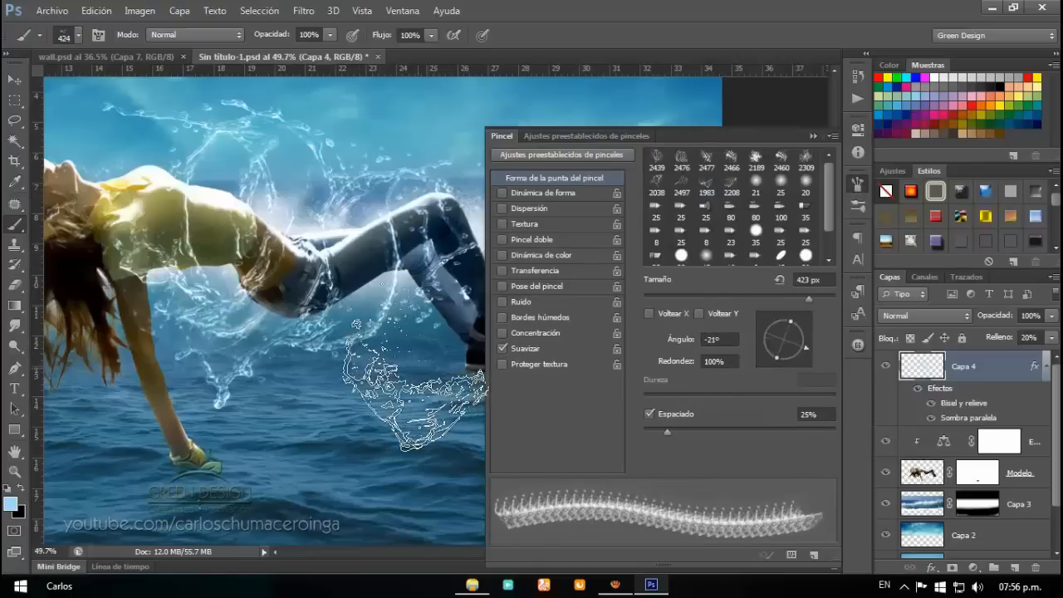
{"action": "left_click", "coordinate": [814, 136]}
{"action": "right_click", "coordinate": [565, 309], "text": "alt"}
{"action": "left_click", "coordinate": [515, 301]}
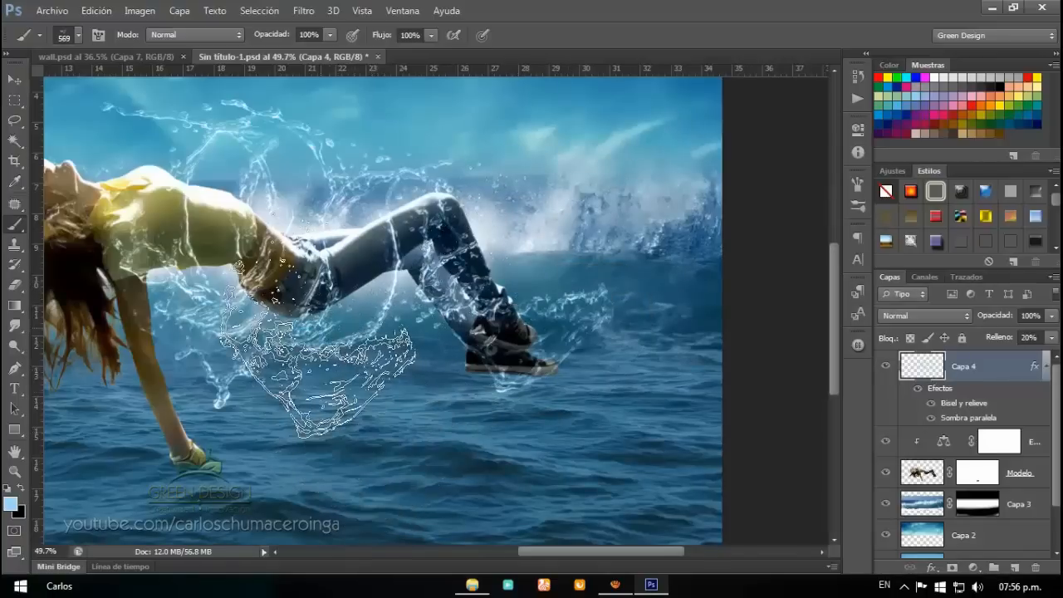
Choose water splash brush 2466 and reduce its size to about 824 px.
{"action": "left_click_drag", "start_coordinate": [353, 331], "coordinate": [604, 328]}
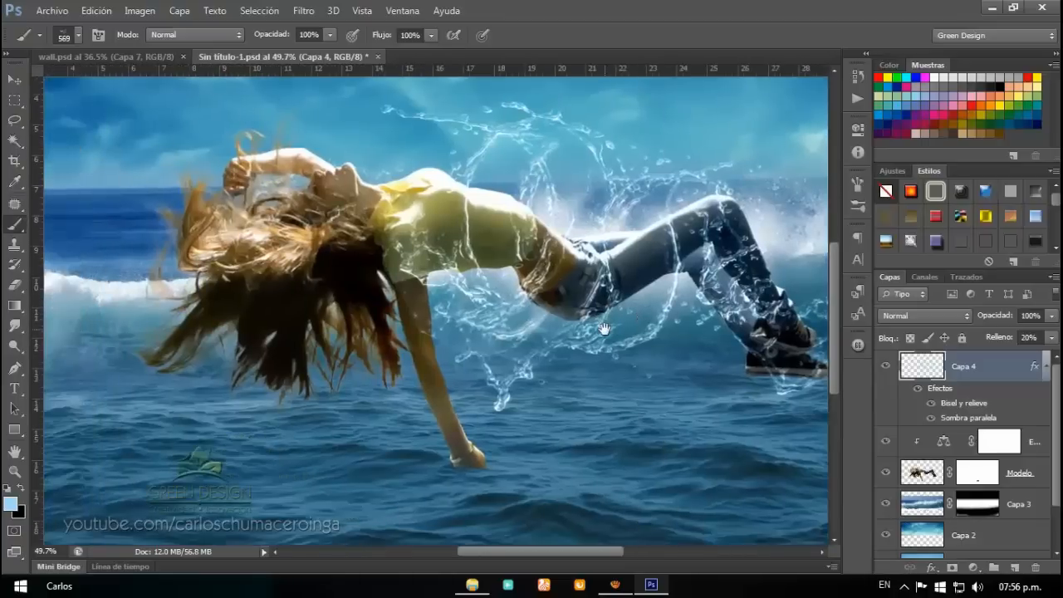
{"action": "scroll", "coordinate": [546, 288], "scroll_direction": "down", "scroll_amount": 1}
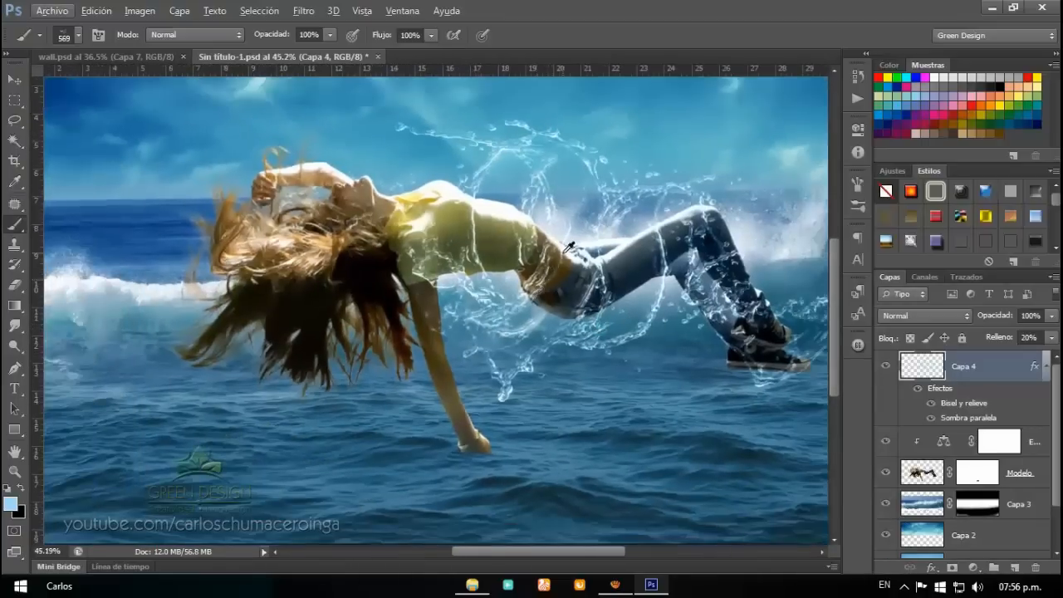
{"action": "right_click", "coordinate": [582, 235]}
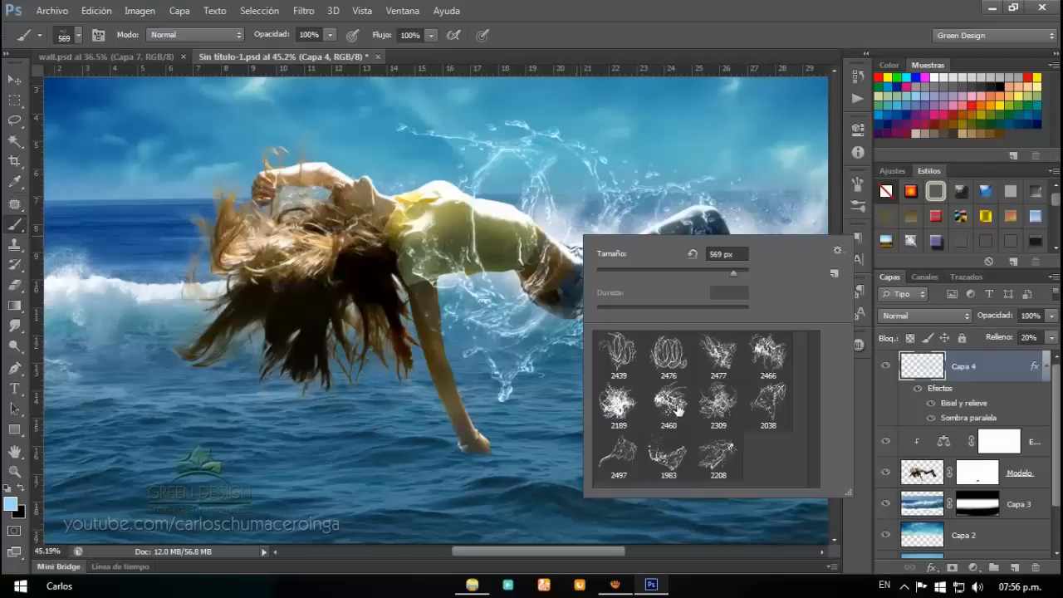
{"action": "left_click", "coordinate": [766, 366]}
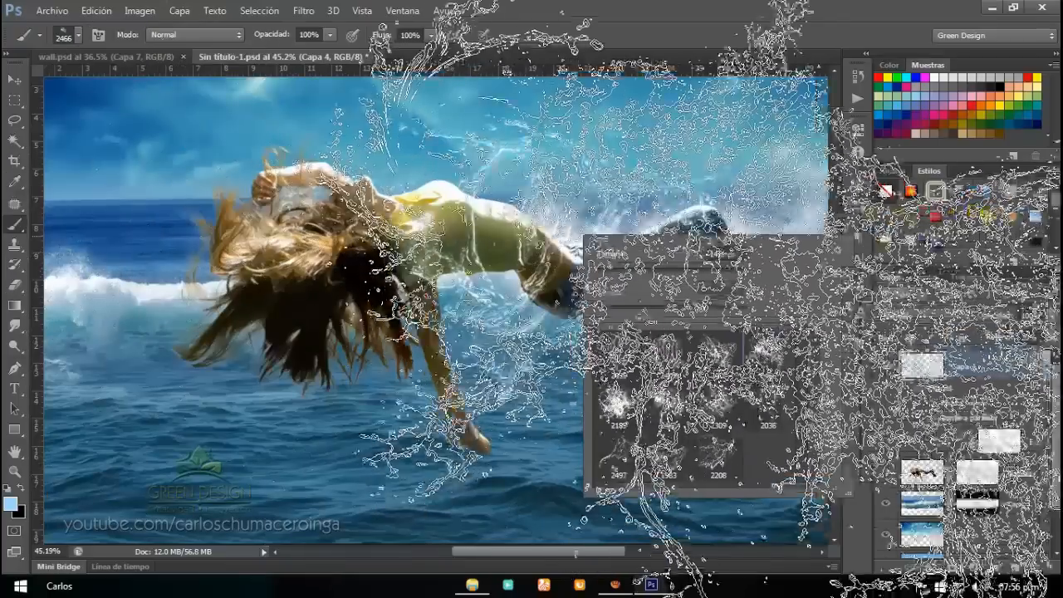
{"action": "left_click_drag", "start_coordinate": [741, 271], "coordinate": [708, 272]}
{"action": "left_click_drag", "start_coordinate": [340, 296], "coordinate": [441, 297]}
{"action": "mouse_move", "coordinate": [287, 350]}
{"action": "left_mouse_down"}
{"action": "mouse_move", "coordinate": [315, 351]}
{"action": "mouse_move", "coordinate": [251, 365]}
{"action": "left_mouse_up"}
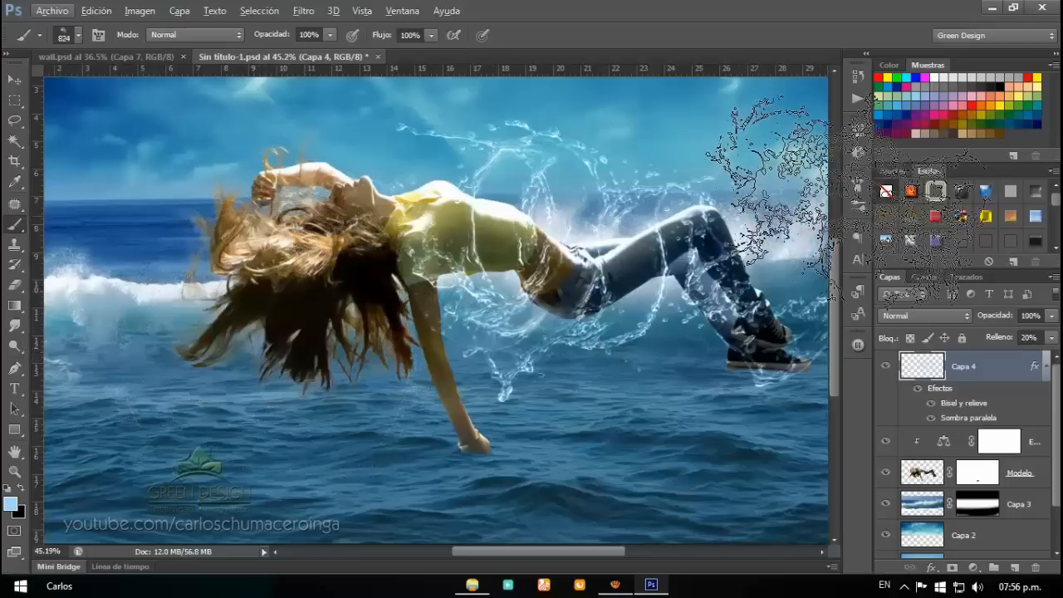
Tilt the tip of splash brush 2466 to about -15° in the brush settings and size it to about 793 px.
{"action": "left_click", "coordinate": [860, 185]}
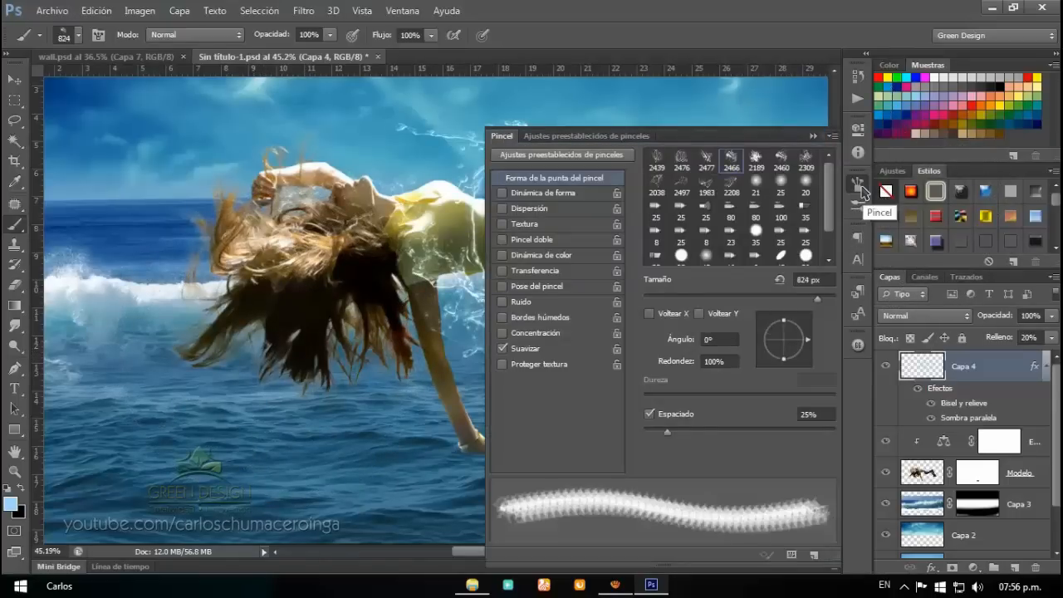
{"action": "left_click", "coordinate": [860, 186]}
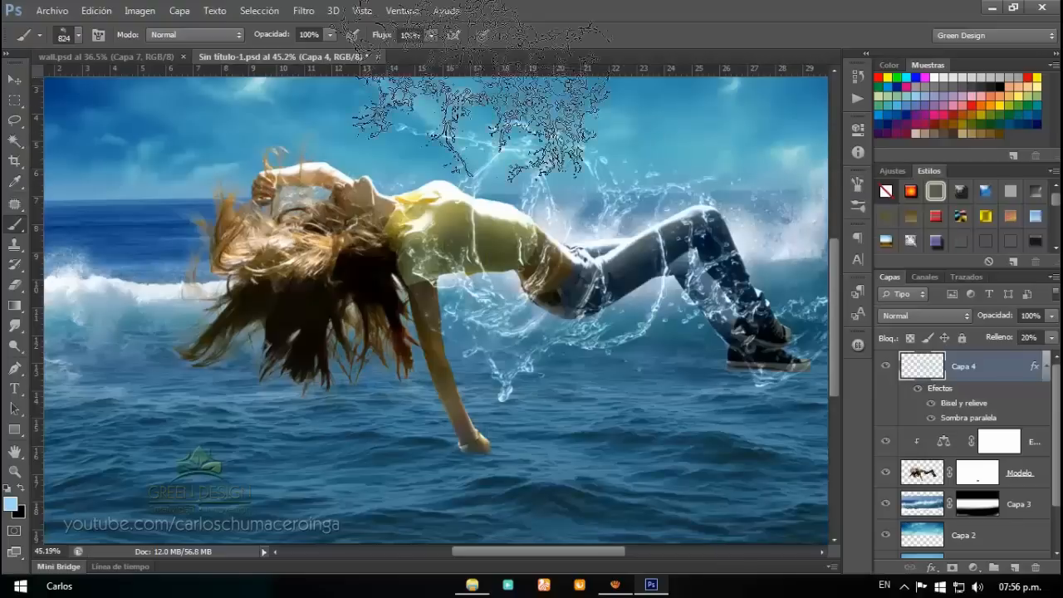
{"action": "left_click", "coordinate": [402, 10]}
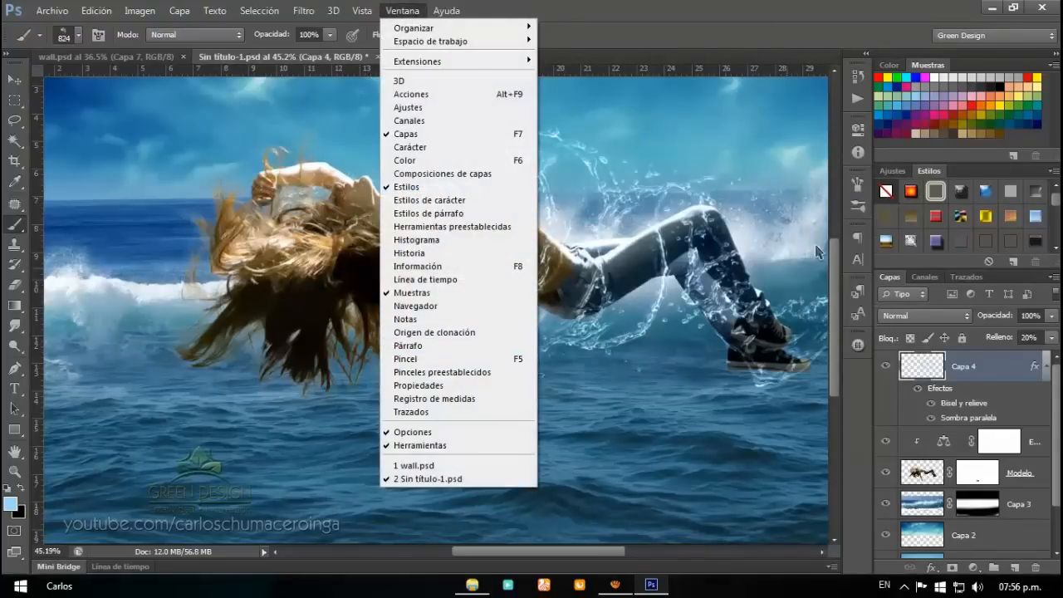
{"action": "left_click", "coordinate": [860, 189]}
{"action": "left_click", "coordinate": [860, 190]}
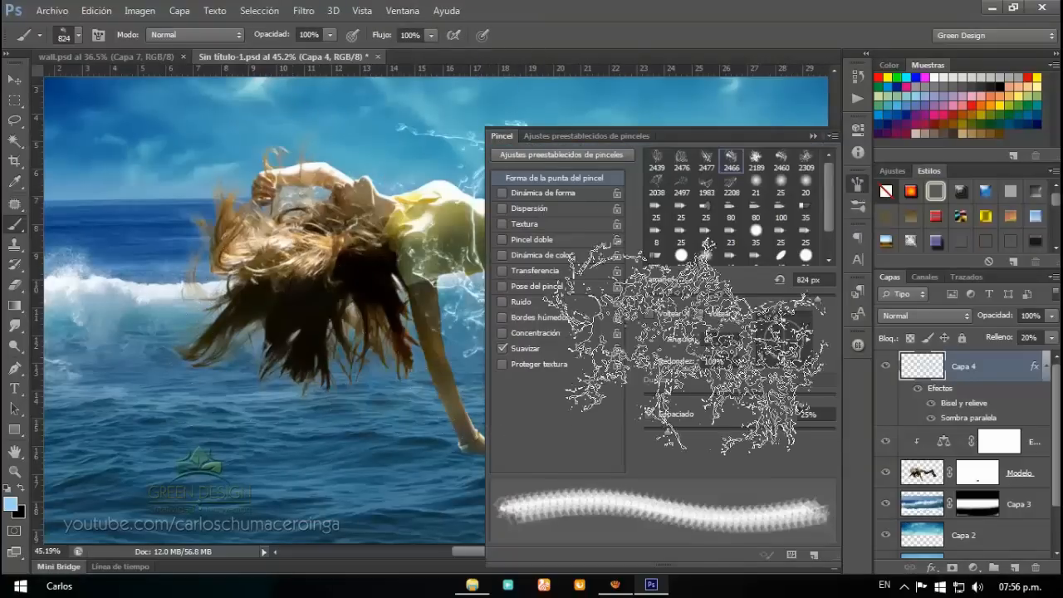
{"action": "left_click_drag", "start_coordinate": [808, 345], "coordinate": [811, 351]}
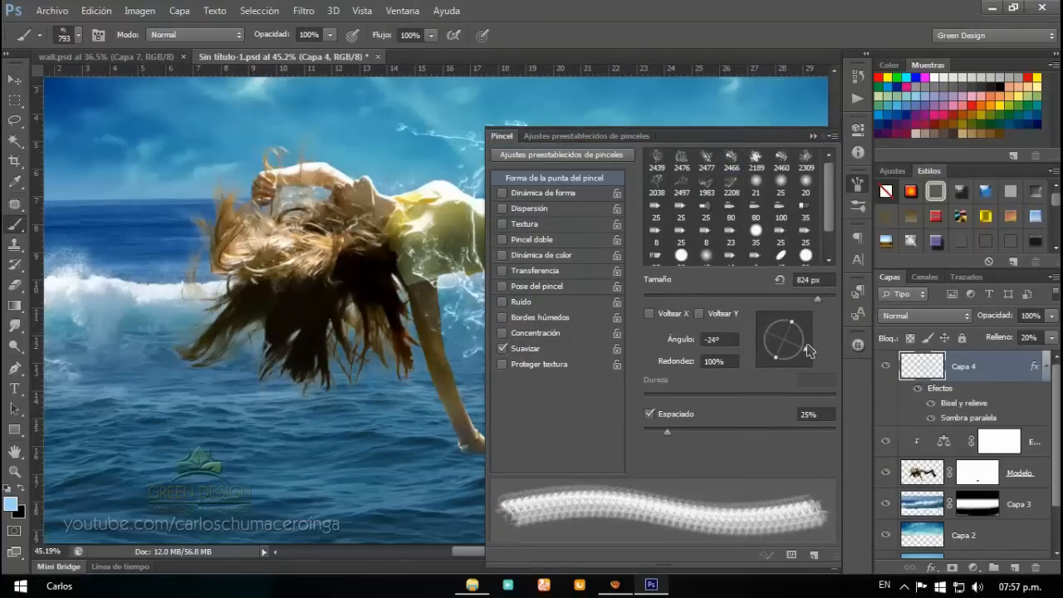
{"action": "left_click_drag", "start_coordinate": [806, 351], "coordinate": [814, 349]}
{"action": "left_click_drag", "start_coordinate": [811, 354], "coordinate": [815, 352]}
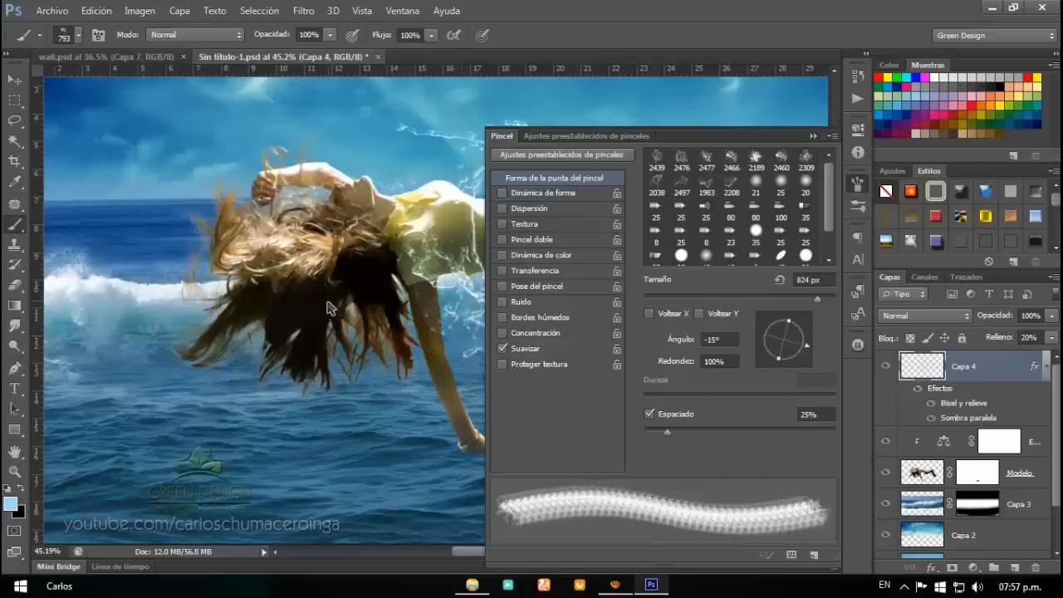
Stamp a splash of about 873 px over the ends of the woman's hanging hair with the brush tip at -9°.
{"action": "left_click", "coordinate": [286, 335]}
{"action": "left_click", "coordinate": [293, 402]}
{"action": "key", "text": "ctrl+z"}
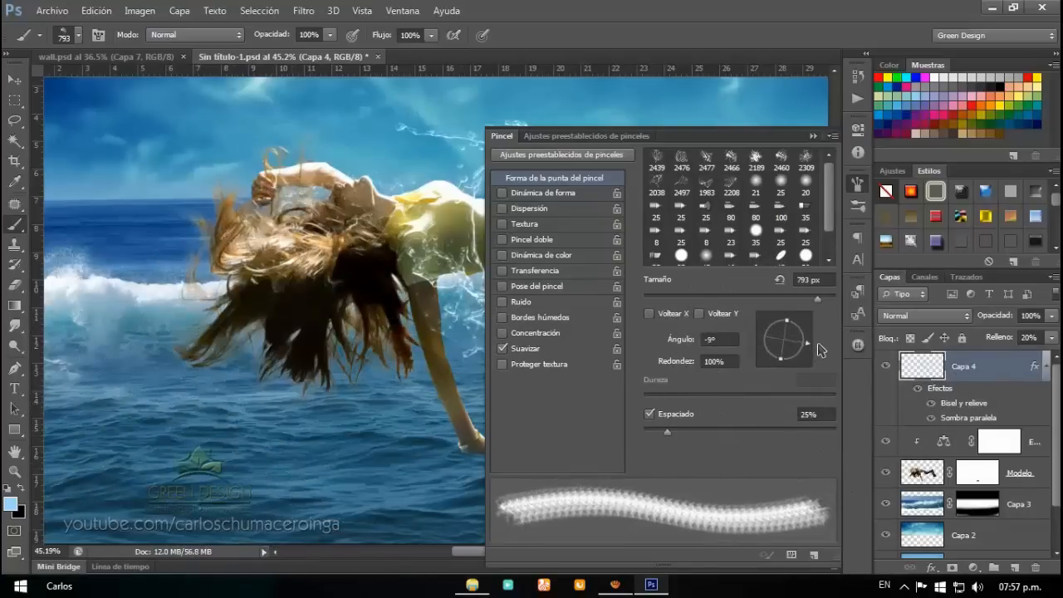
{"action": "left_click", "coordinate": [282, 349]}
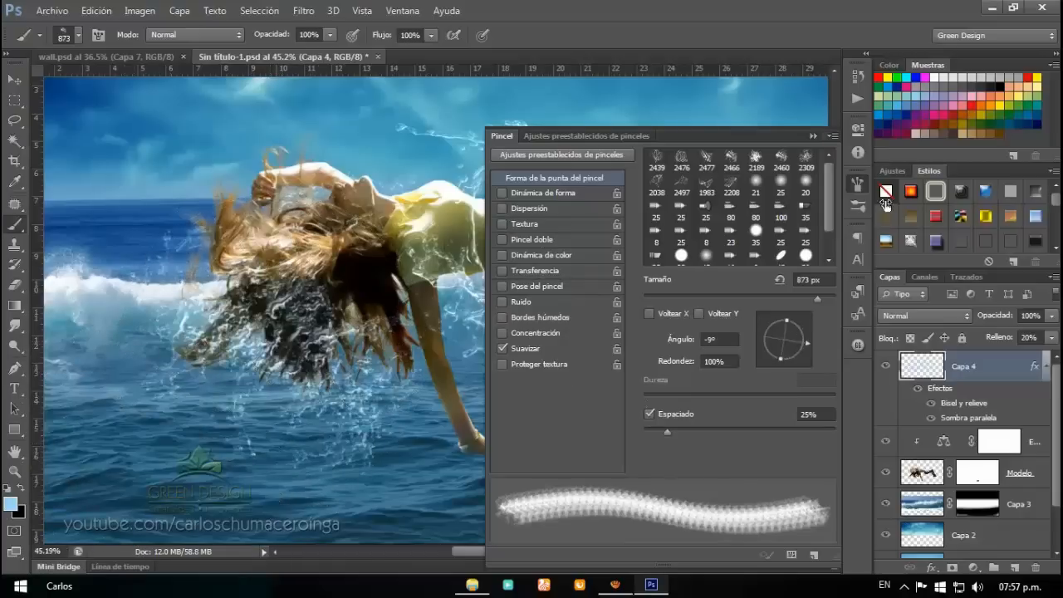
{"action": "left_click", "coordinate": [814, 135]}
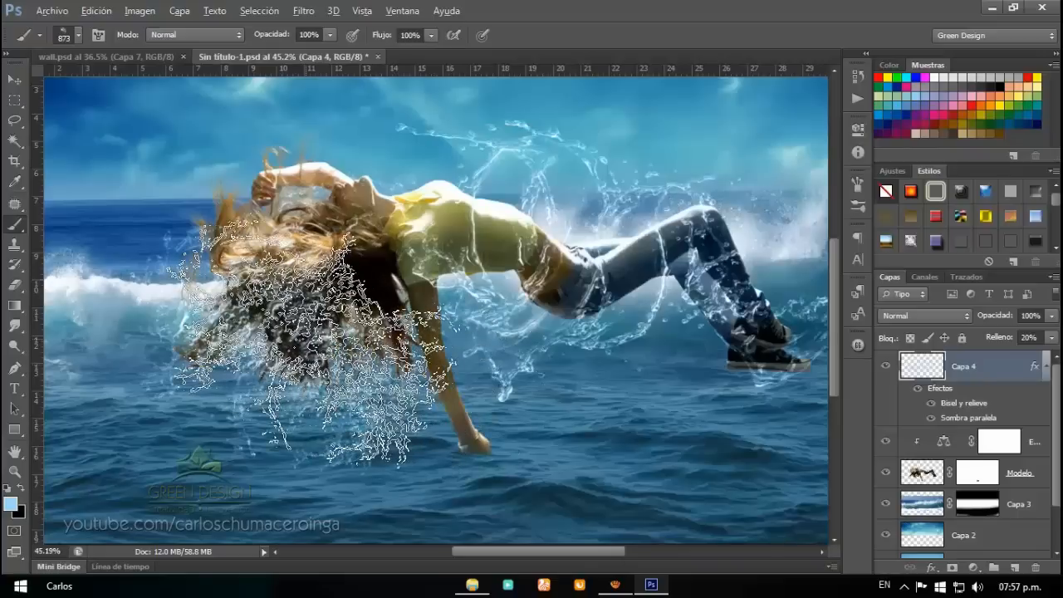
Switch back to splash brush 1983, reduce it to about 342 px and stamp a small splash just above the woman's chest.
{"action": "scroll", "coordinate": [316, 340], "scroll_direction": "down", "scroll_amount": 2}
{"action": "scroll", "coordinate": [605, 303], "scroll_direction": "up", "scroll_amount": 1}
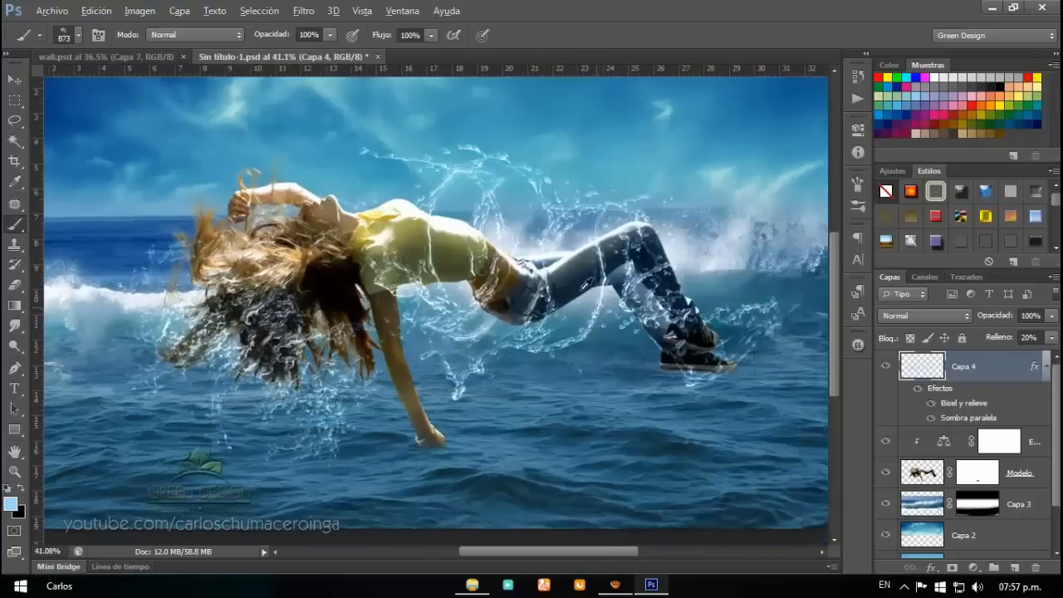
{"action": "right_click", "coordinate": [598, 271]}
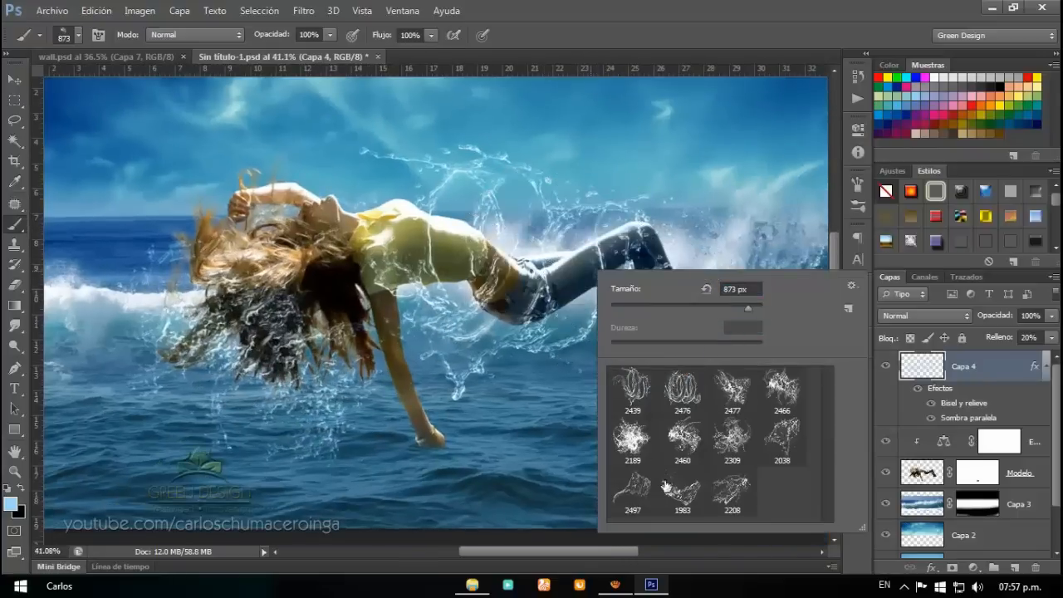
{"action": "double_click", "coordinate": [681, 497]}
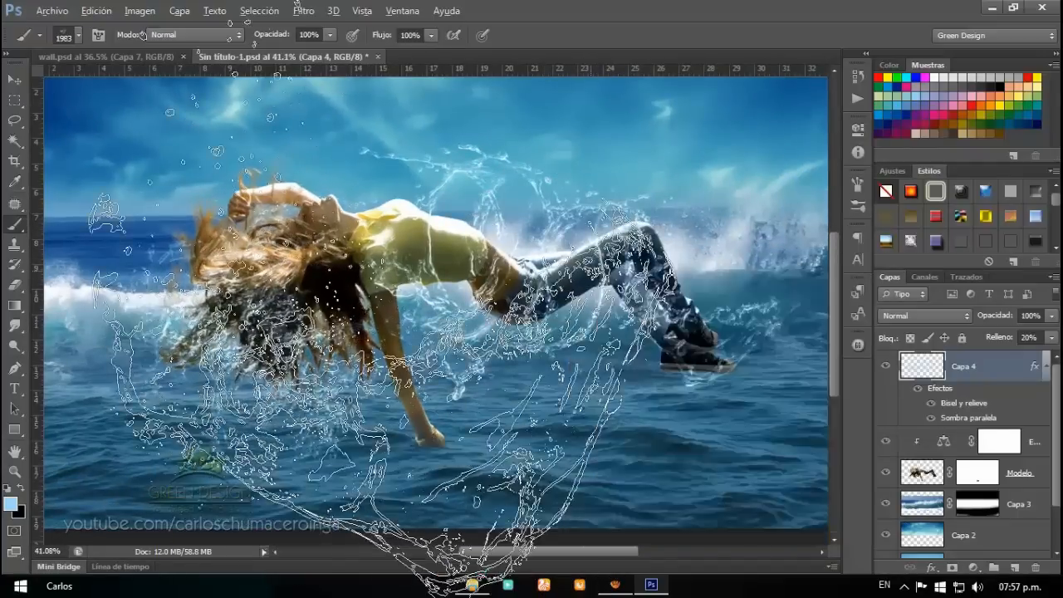
{"action": "left_click_drag", "start_coordinate": [425, 177], "coordinate": [340, 177]}
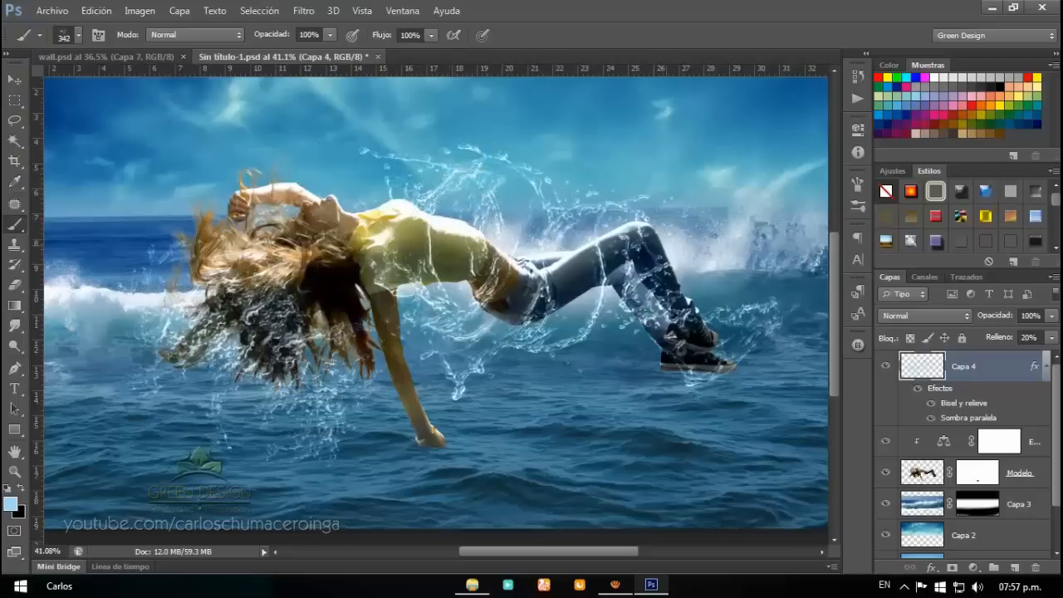
Pick another water splash brush and resize its tip to about 564 px.
{"action": "right_click", "coordinate": [675, 248]}
{"action": "left_click", "coordinate": [713, 477]}
{"action": "mouse_move", "coordinate": [465, 306]}
{"action": "left_mouse_down"}
{"action": "mouse_move", "coordinate": [490, 303]}
{"action": "mouse_move", "coordinate": [453, 329]}
{"action": "left_mouse_up"}
{"action": "left_click", "coordinate": [858, 182]}
{"action": "left_click_drag", "start_coordinate": [398, 329], "coordinate": [375, 329]}
{"action": "left_click", "coordinate": [858, 183]}
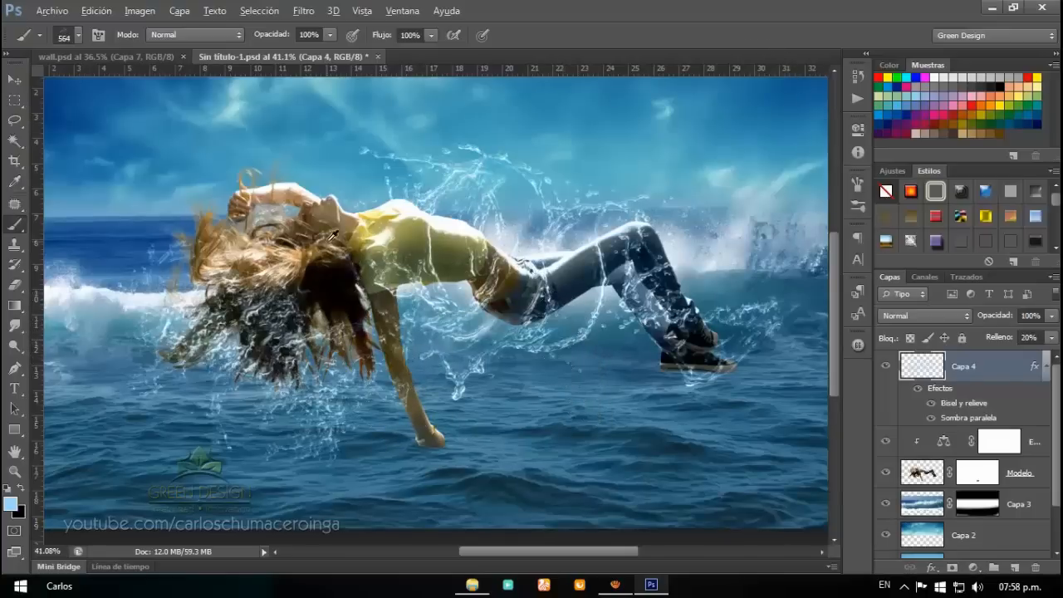
Create a new empty layer directly below the Modelo layer.
{"action": "scroll", "coordinate": [500, 274], "scroll_direction": "up", "scroll_amount": 2}
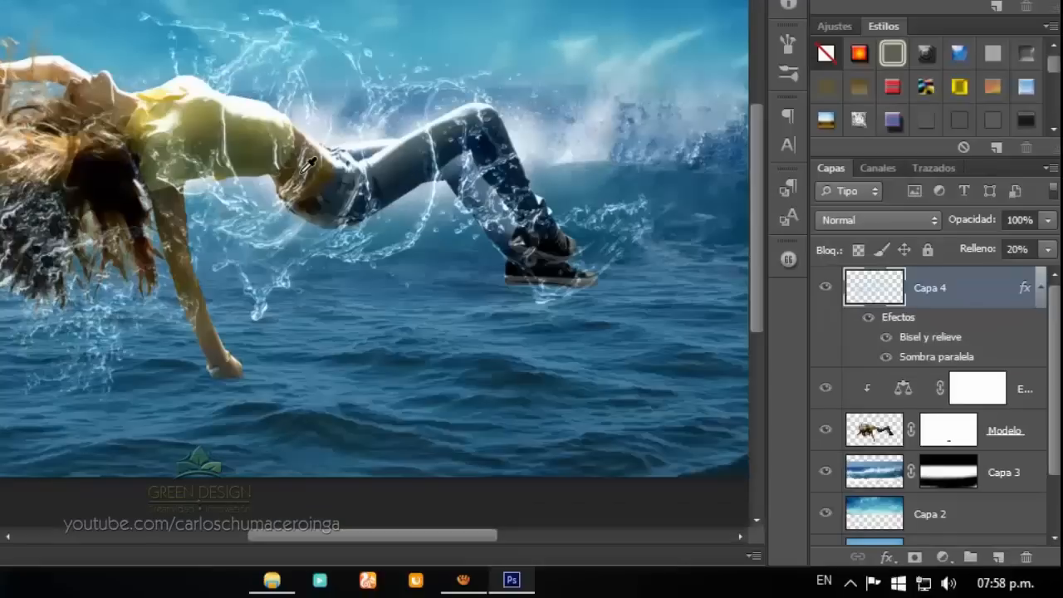
{"action": "scroll", "coordinate": [307, 162], "scroll_direction": "up", "scroll_amount": 1}
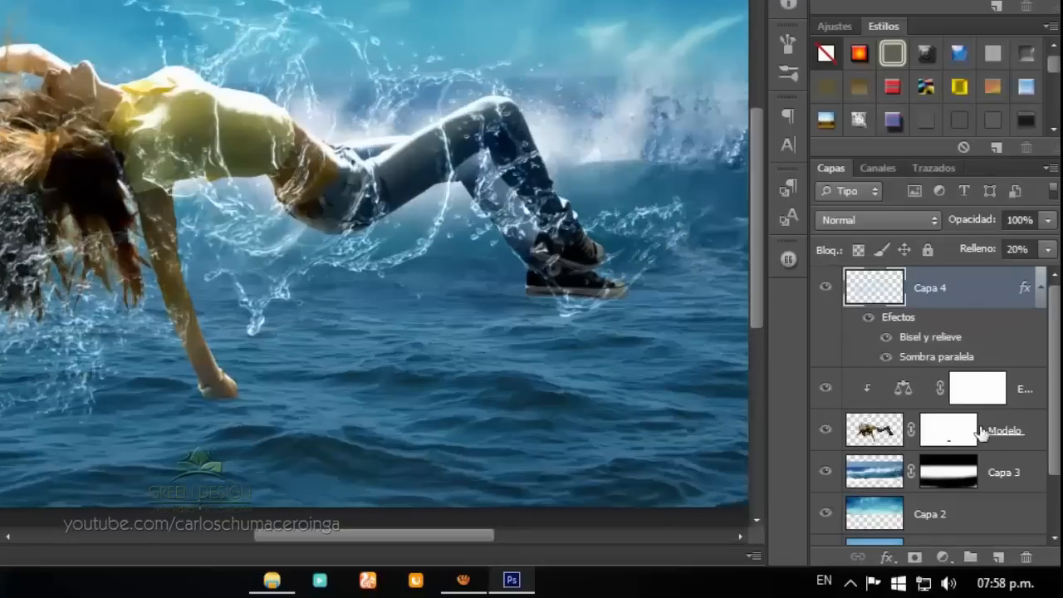
{"action": "left_click", "coordinate": [1008, 438]}
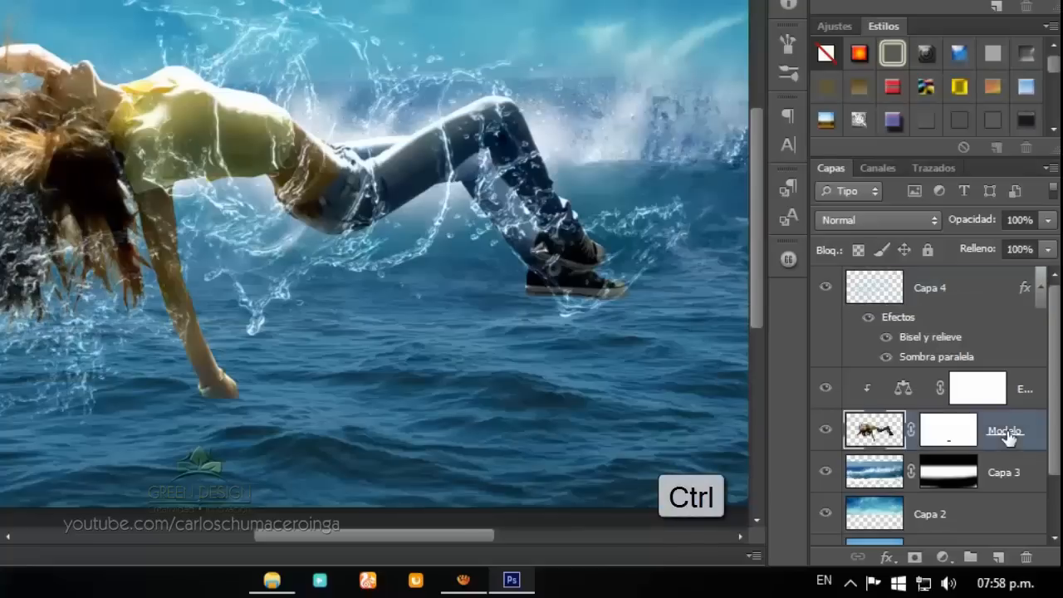
{"action": "left_click", "coordinate": [1008, 554], "text": "ctrl"}
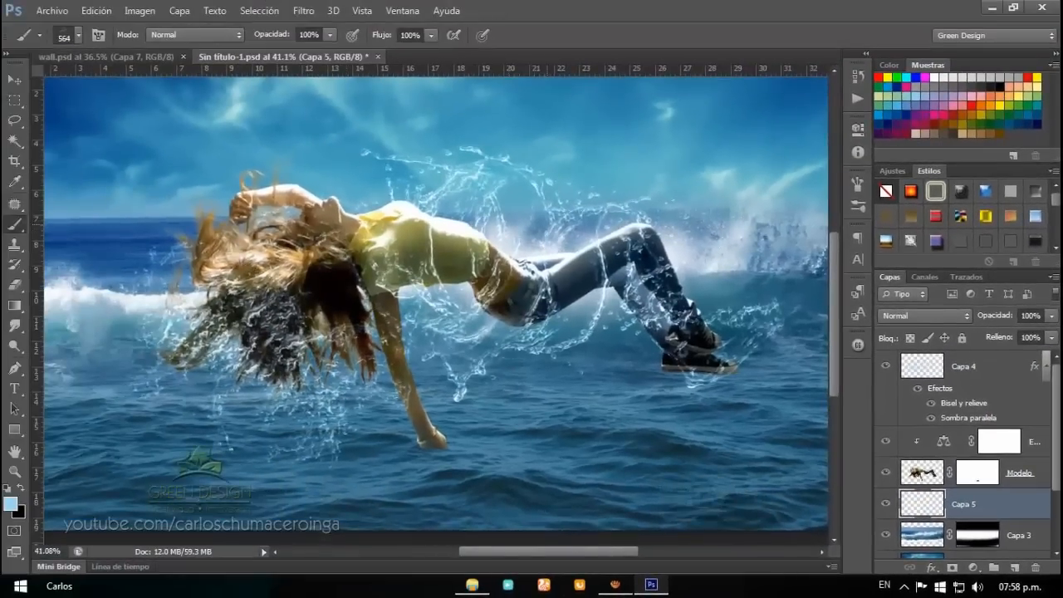
Choose splash brush 2477 at about 675 px and stamp a splash on Capa 5 behind the woman's head and hair.
{"action": "right_click", "coordinate": [546, 249]}
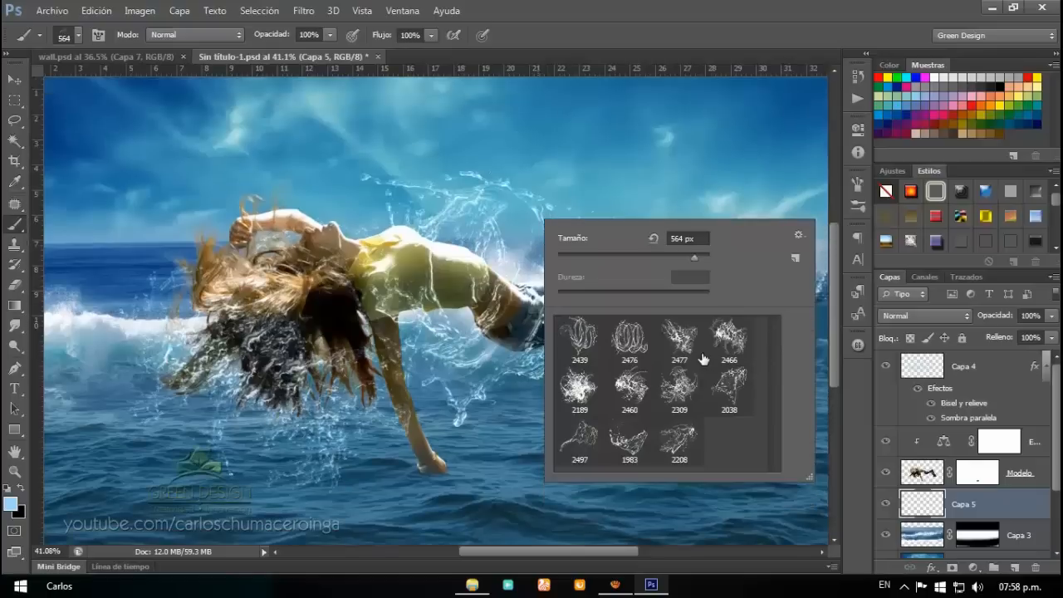
{"action": "left_click", "coordinate": [682, 343]}
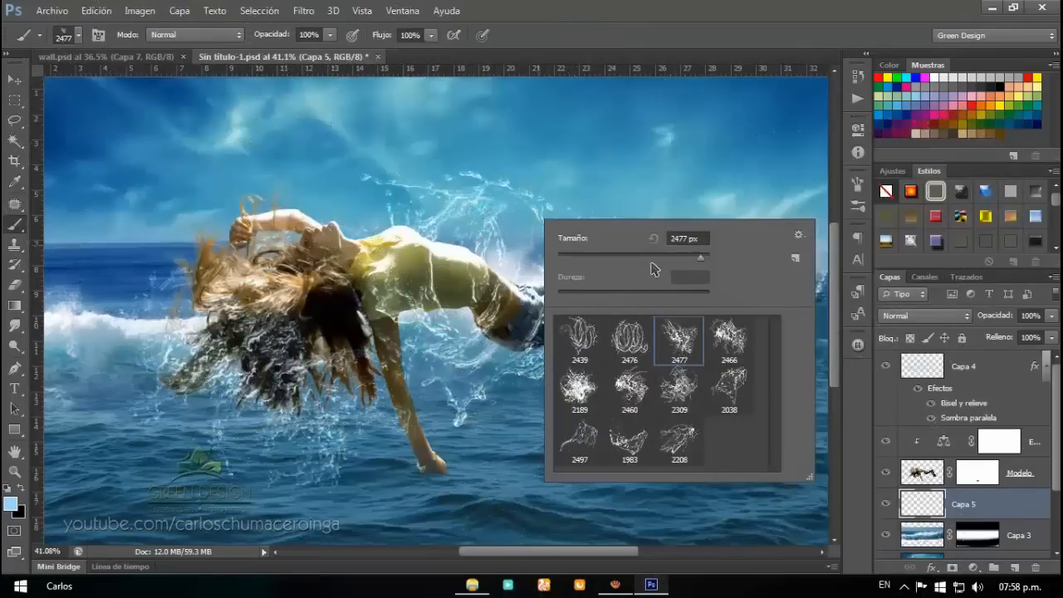
{"action": "left_click", "coordinate": [654, 264]}
{"action": "key", "text": "Escape"}
{"action": "right_click", "coordinate": [266, 240]}
{"action": "key", "text": "Escape"}
{"action": "left_click_drag", "start_coordinate": [246, 249], "coordinate": [314, 249]}
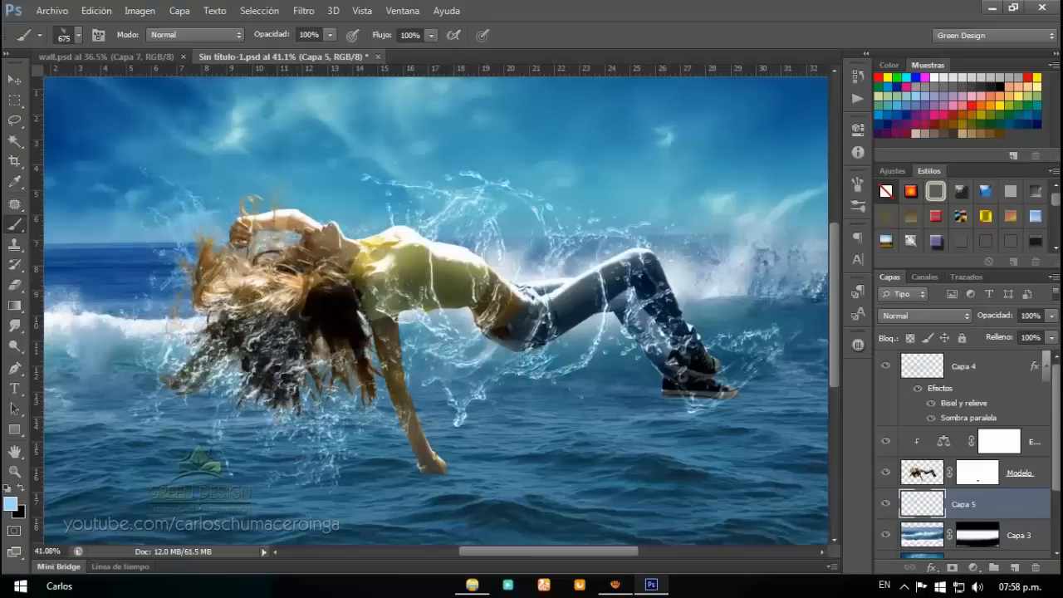
Rename the layer Capa 4 as Agua 1.
{"action": "left_click", "coordinate": [14, 79]}
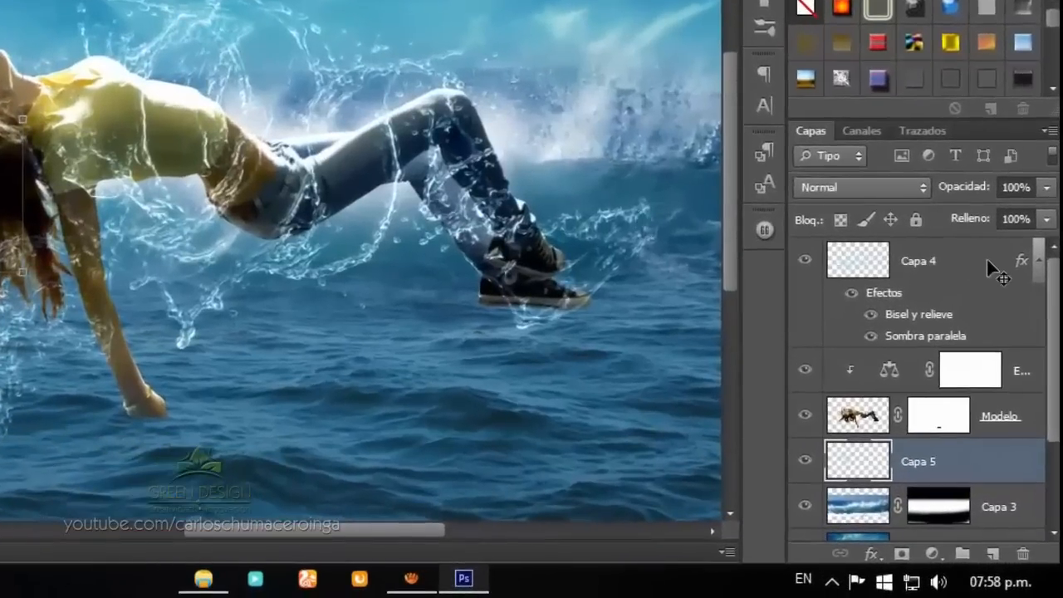
{"action": "left_click", "coordinate": [985, 268]}
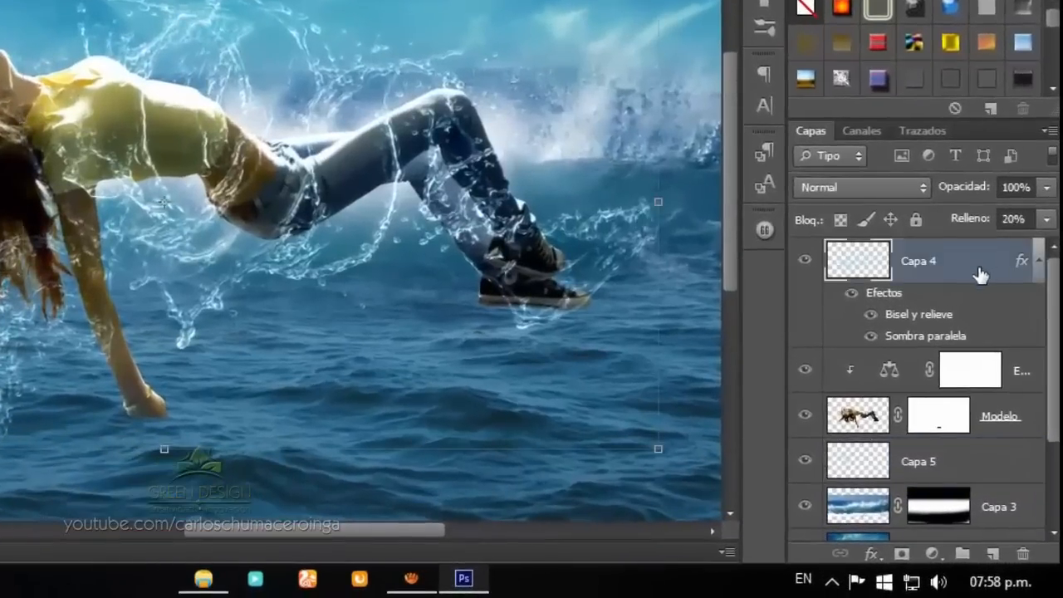
{"action": "double_click", "coordinate": [919, 262]}
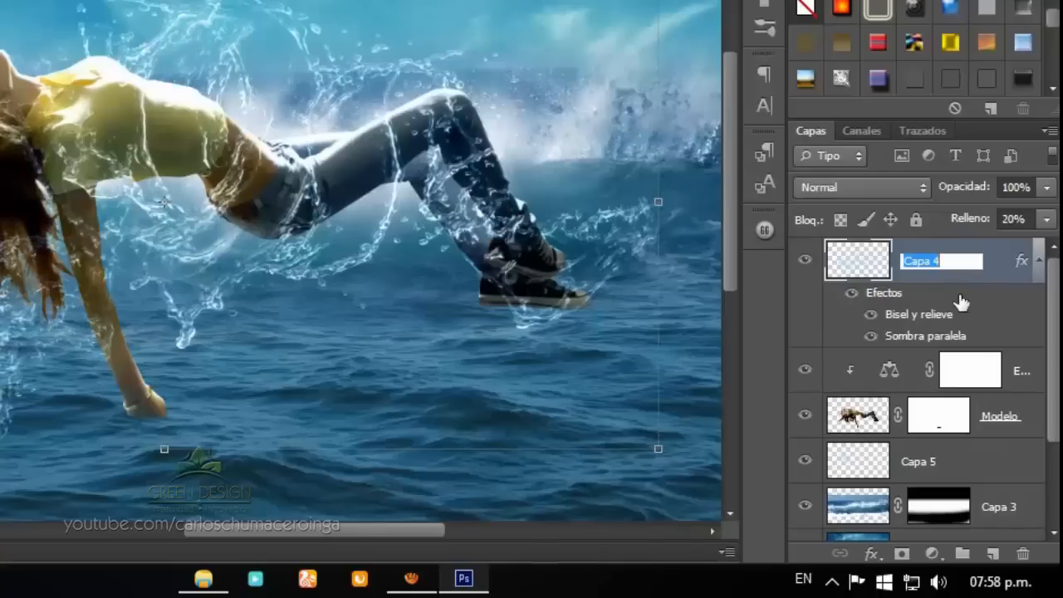
{"action": "type", "text": "Agua 1"}
{"action": "key", "text": "Return"}
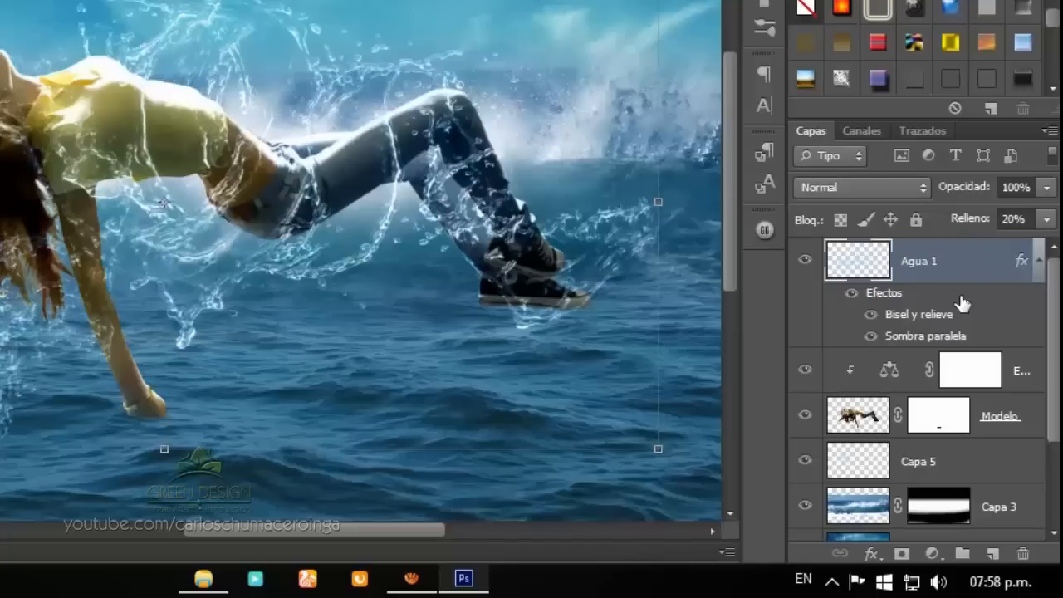
Rename the layer Capa 5 as Agua 2.
{"action": "left_click", "coordinate": [932, 468]}
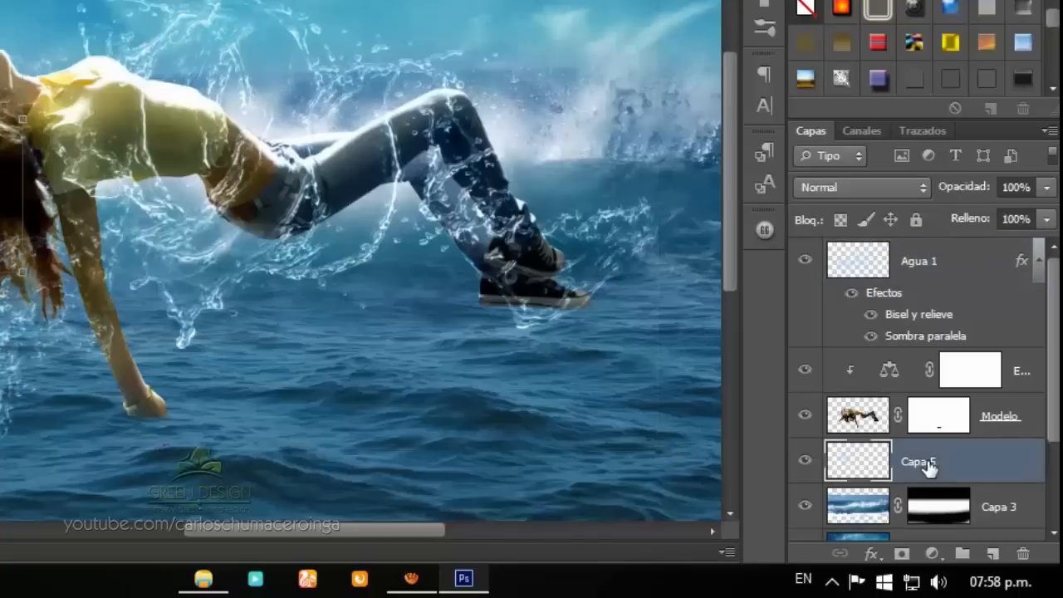
{"action": "double_click", "coordinate": [918, 462]}
{"action": "type", "text": "Agua 2"}
{"action": "key", "text": "Return"}
Copy the layer style of Agua 1 and paste it onto the Agua 2 layer.
{"action": "left_click", "coordinate": [976, 278]}
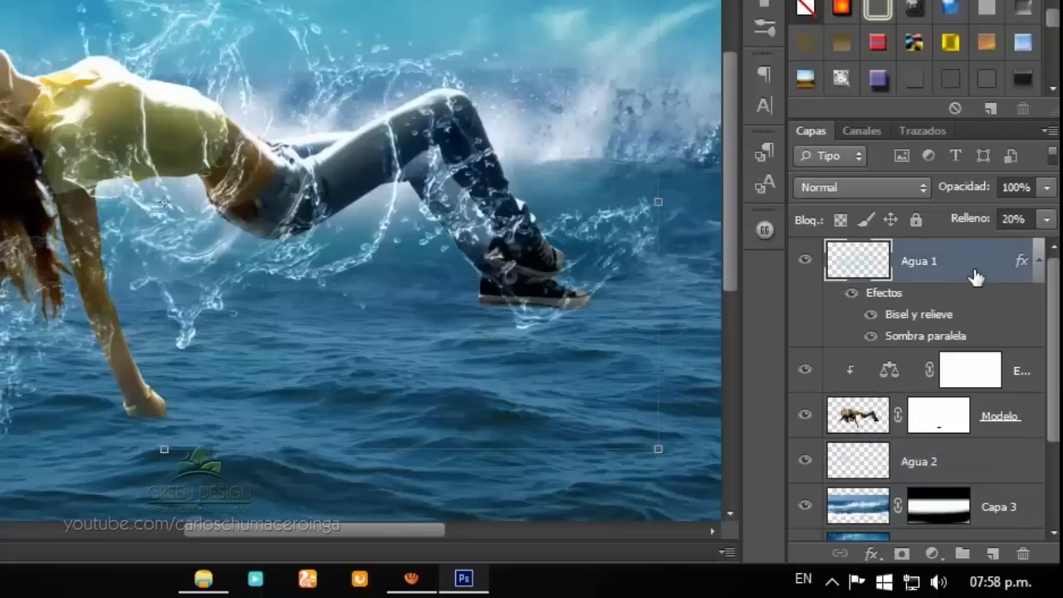
{"action": "right_click", "coordinate": [989, 269]}
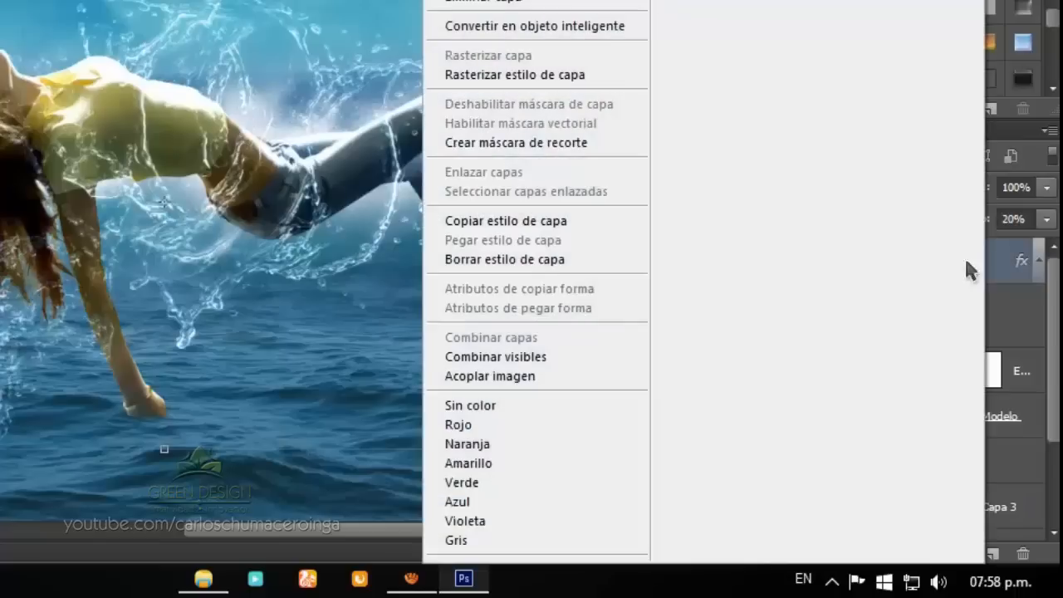
{"action": "left_click", "coordinate": [556, 221]}
{"action": "left_click", "coordinate": [967, 467]}
{"action": "right_click", "coordinate": [971, 462]}
{"action": "left_click", "coordinate": [657, 133]}
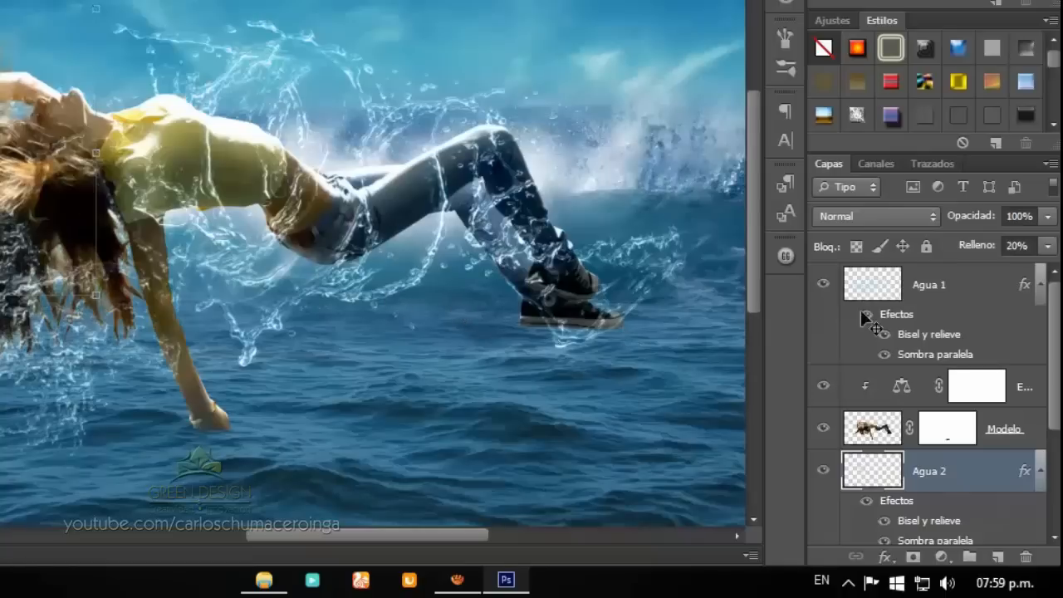
Add a white layer mask to the Agua 1 layer and activate the Brush tool for painting on it.
{"action": "left_click", "coordinate": [953, 297]}
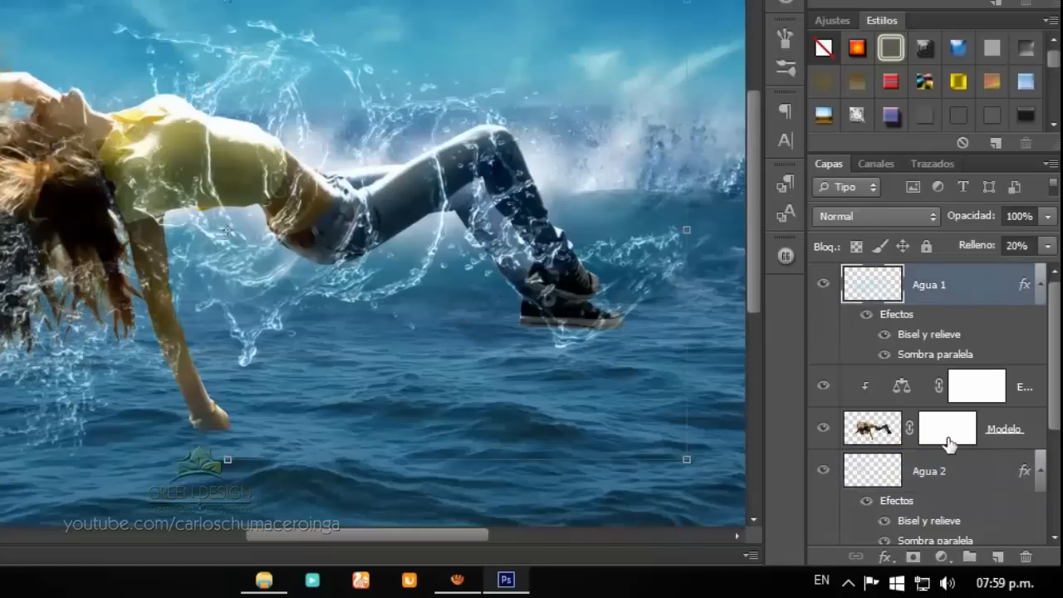
{"action": "left_click", "coordinate": [913, 557]}
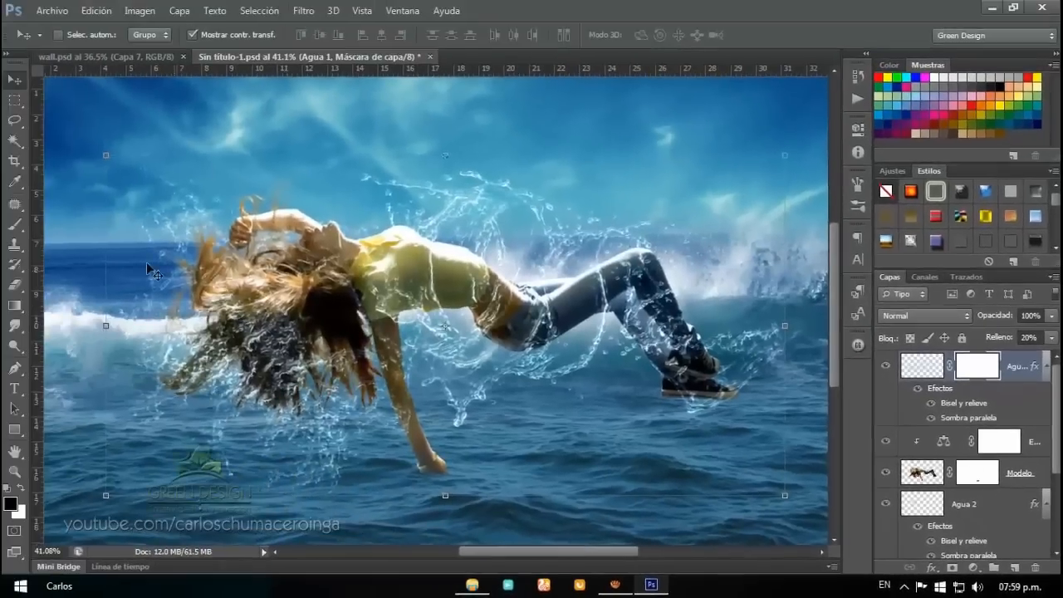
{"action": "left_click", "coordinate": [12, 227]}
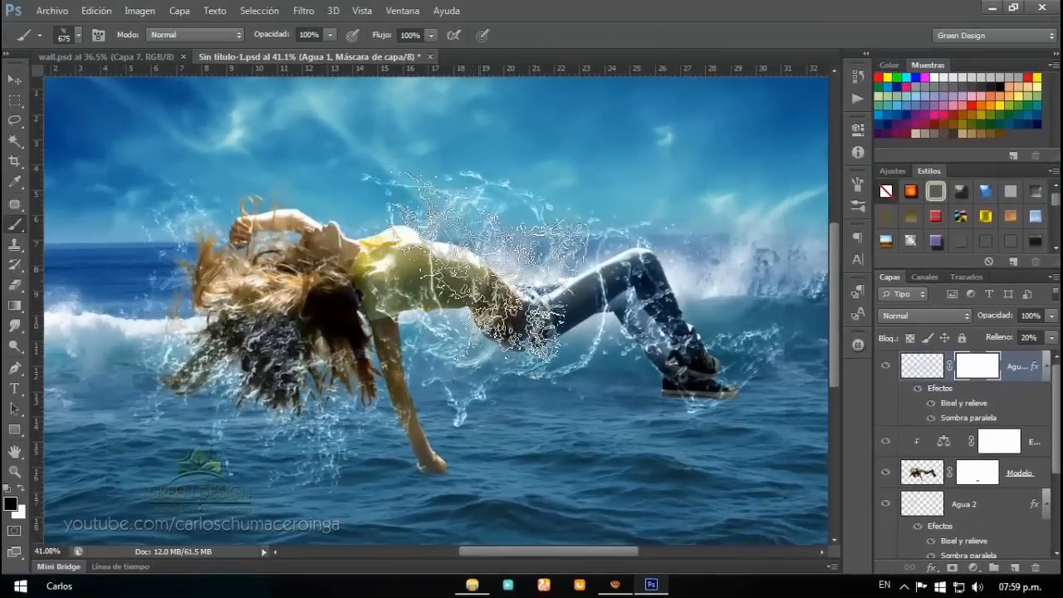
Replace the splash brushes with the default brush set and choose the soft round 13 px brush with 0% hardness.
{"action": "right_click", "coordinate": [500, 216]}
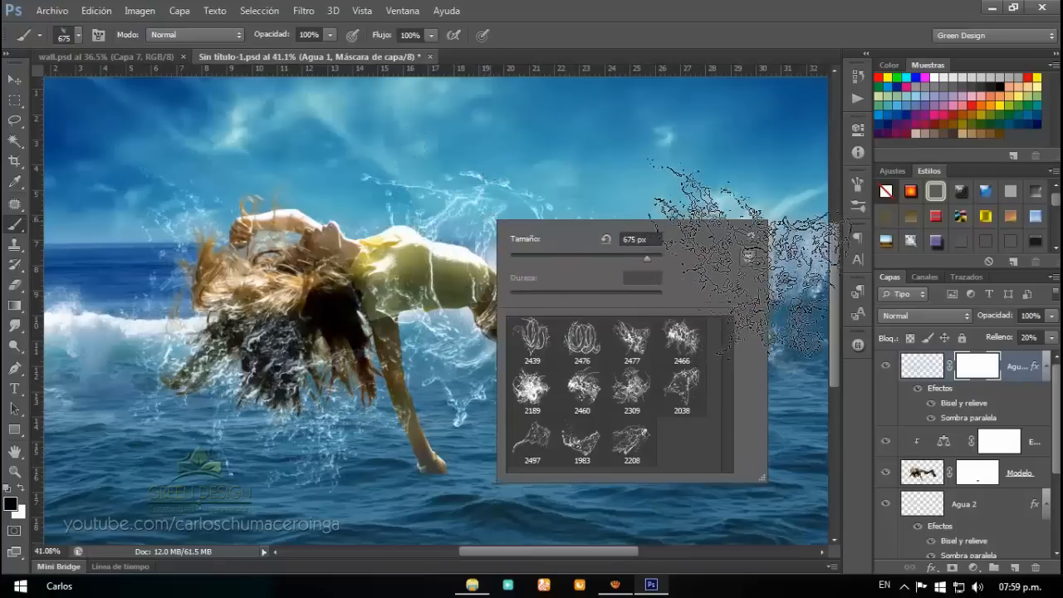
{"action": "left_click", "coordinate": [751, 236]}
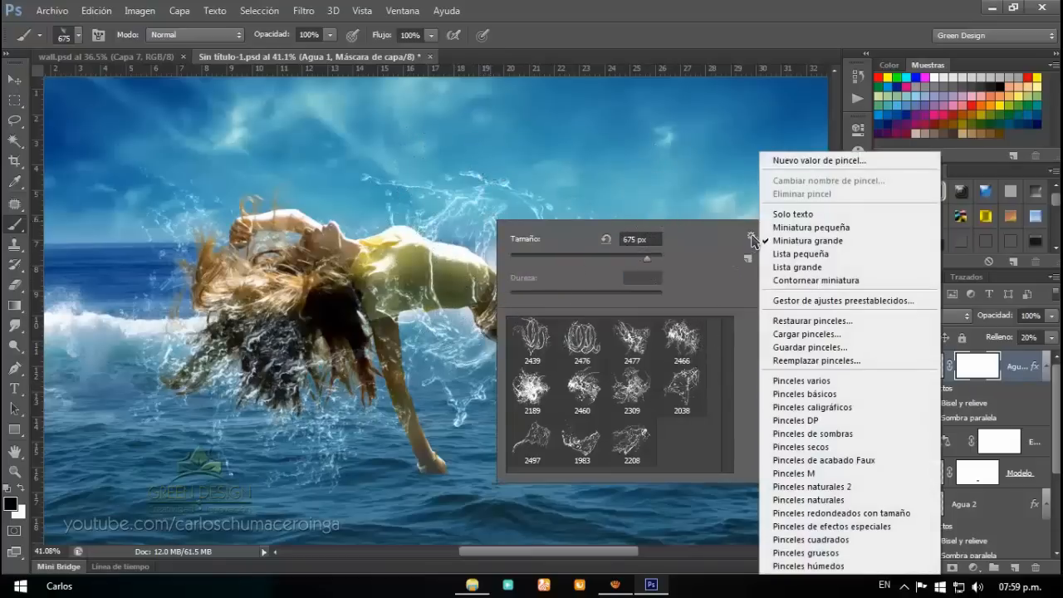
{"action": "left_click", "coordinate": [800, 321]}
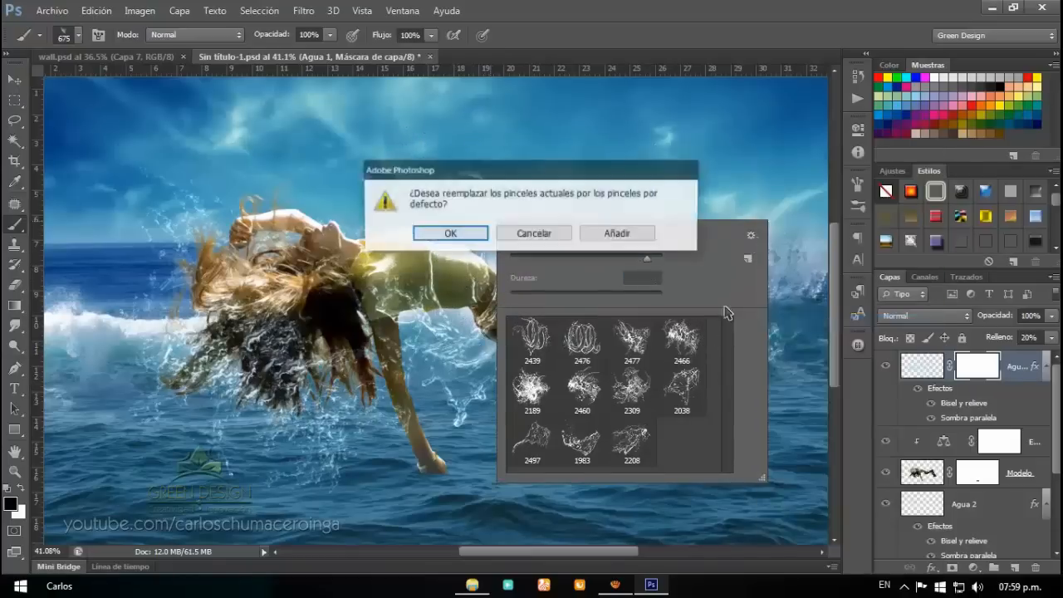
{"action": "left_click", "coordinate": [450, 234]}
{"action": "left_click", "coordinate": [531, 341]}
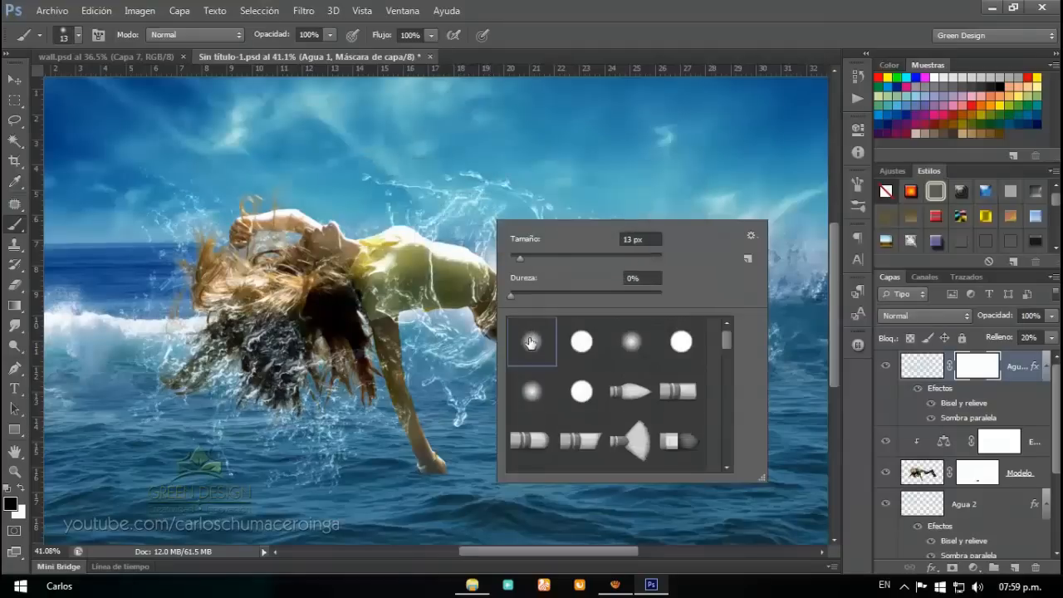
Paint black on the Agua 1 mask with a soft brush of about 26 px to hide the water streak across the middle of the yellow shirt.
{"action": "left_click_drag", "start_coordinate": [405, 370], "coordinate": [416, 371]}
{"action": "scroll", "coordinate": [454, 241], "scroll_direction": "up", "scroll_amount": 1}
{"action": "scroll", "coordinate": [454, 240], "scroll_direction": "up", "scroll_amount": 4}
{"action": "scroll", "coordinate": [441, 250], "scroll_direction": "up", "scroll_amount": 3}
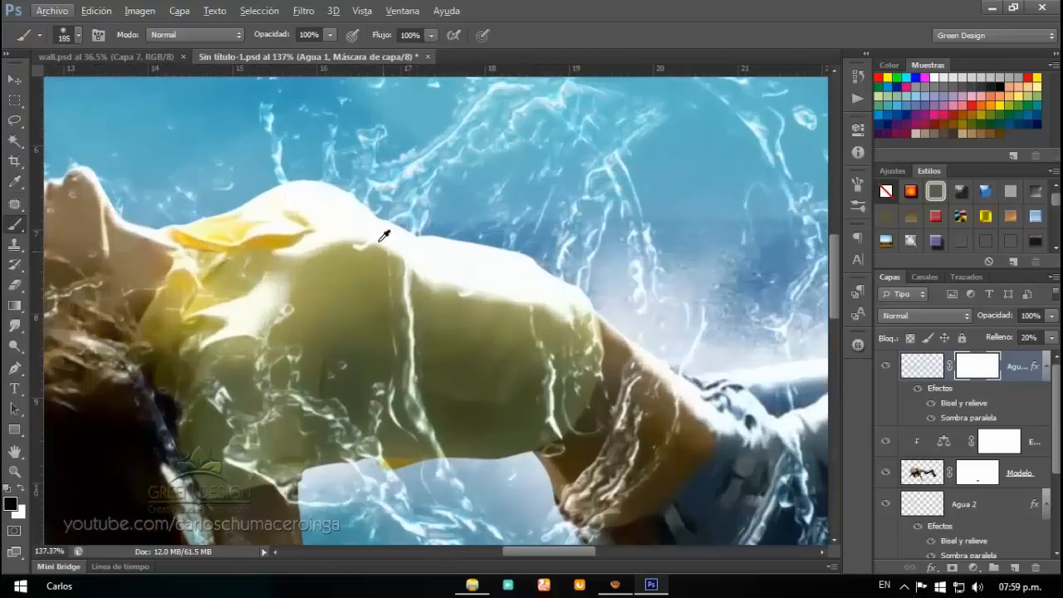
{"action": "left_click_drag", "start_coordinate": [407, 354], "coordinate": [392, 346]}
{"action": "scroll", "coordinate": [392, 344], "scroll_direction": "up", "scroll_amount": 1}
{"action": "scroll", "coordinate": [392, 344], "scroll_direction": "up", "scroll_amount": 1}
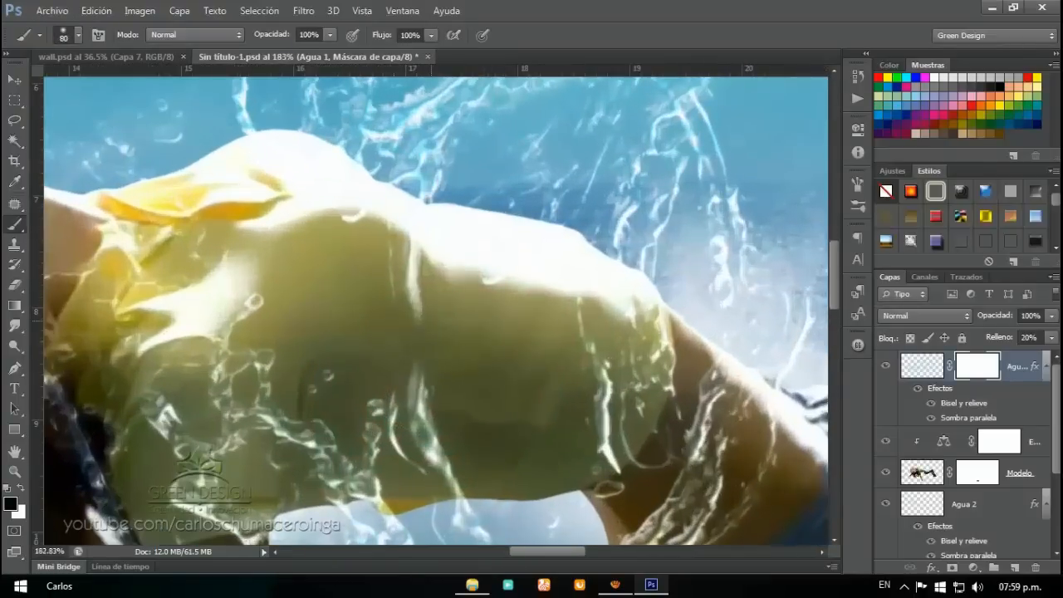
{"action": "left_click_drag", "start_coordinate": [440, 339], "coordinate": [416, 341]}
{"action": "mouse_move", "coordinate": [401, 412]}
{"action": "left_mouse_down"}
{"action": "mouse_move", "coordinate": [379, 439]}
{"action": "mouse_move", "coordinate": [391, 444]}
{"action": "mouse_move", "coordinate": [467, 391]}
{"action": "left_mouse_up"}
{"action": "key", "text": "ctrl+z"}
{"action": "mouse_move", "coordinate": [427, 421]}
{"action": "left_mouse_down"}
{"action": "mouse_move", "coordinate": [407, 440]}
{"action": "mouse_move", "coordinate": [401, 387]}
{"action": "mouse_move", "coordinate": [407, 430]}
{"action": "mouse_move", "coordinate": [434, 408]}
{"action": "left_mouse_up"}
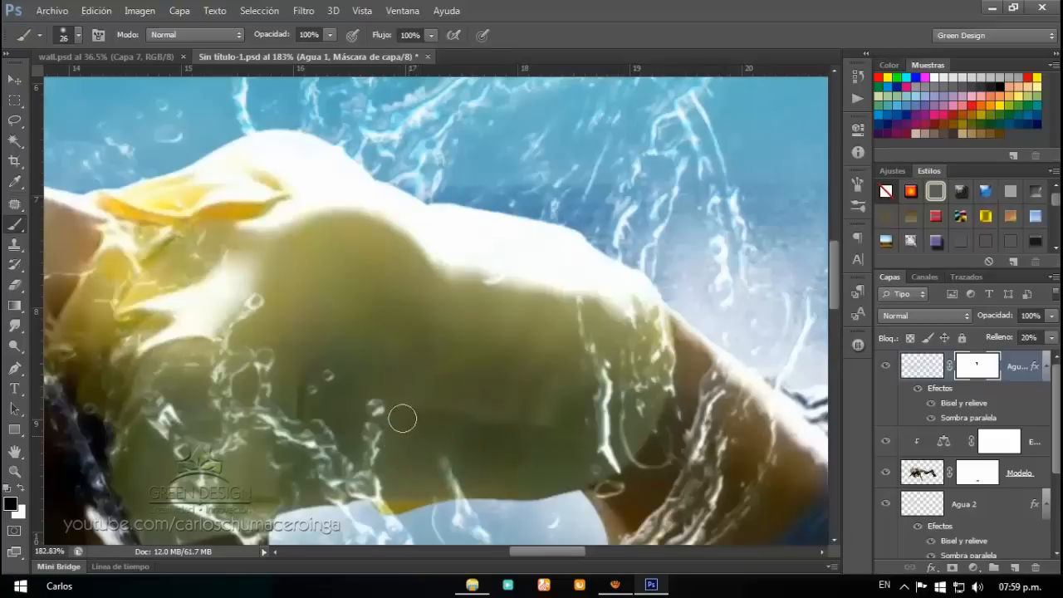
{"action": "left_click_drag", "start_coordinate": [427, 480], "coordinate": [447, 482]}
Mask out the Agua 1 water streak on the yellow shirt near the woman's waist with the same 26 px brush.
{"action": "scroll", "coordinate": [444, 462], "scroll_direction": "down", "scroll_amount": 5}
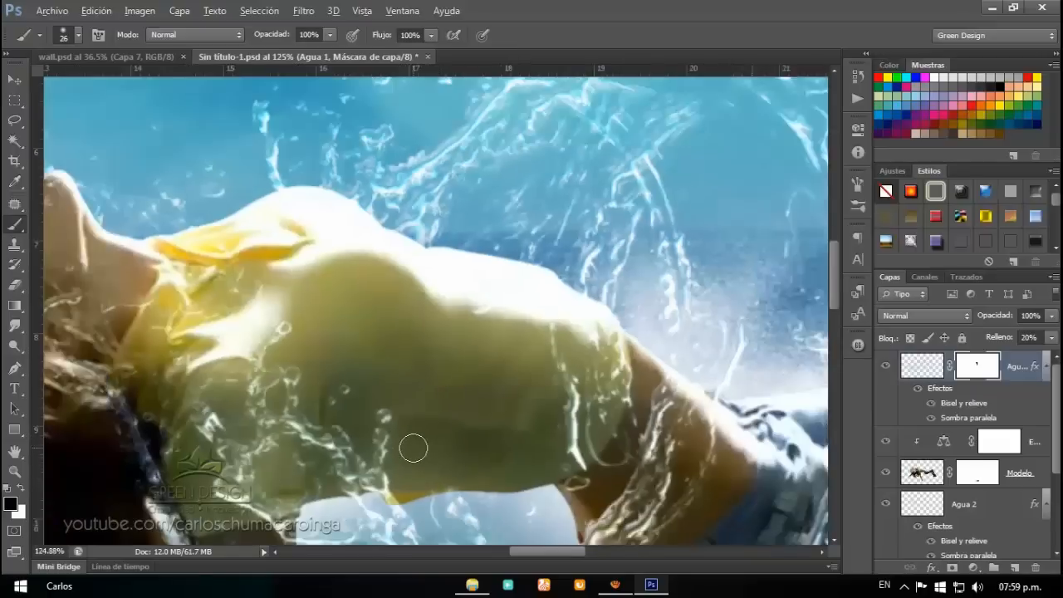
{"action": "scroll", "coordinate": [490, 418], "scroll_direction": "up", "scroll_amount": 4}
{"action": "scroll", "coordinate": [490, 417], "scroll_direction": "up", "scroll_amount": 1}
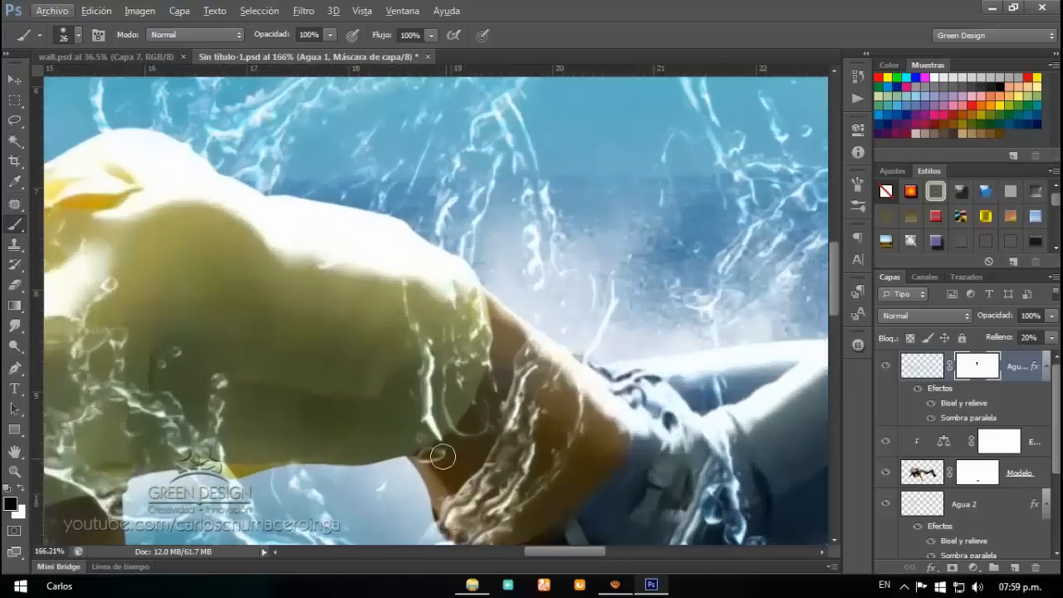
{"action": "left_click_drag", "start_coordinate": [444, 413], "coordinate": [393, 289]}
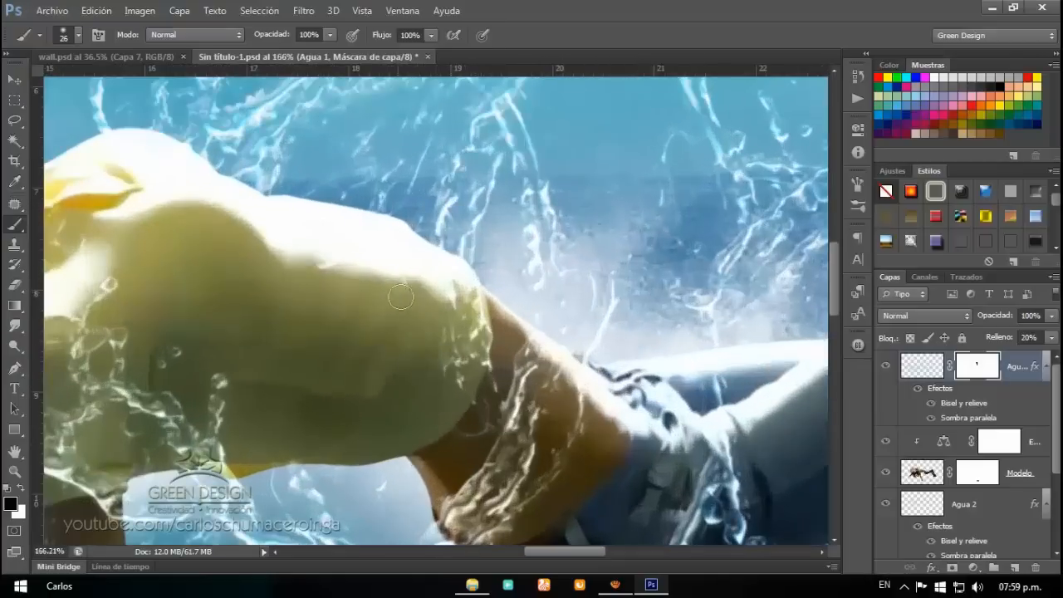
{"action": "scroll", "coordinate": [402, 333], "scroll_direction": "down", "scroll_amount": 2}
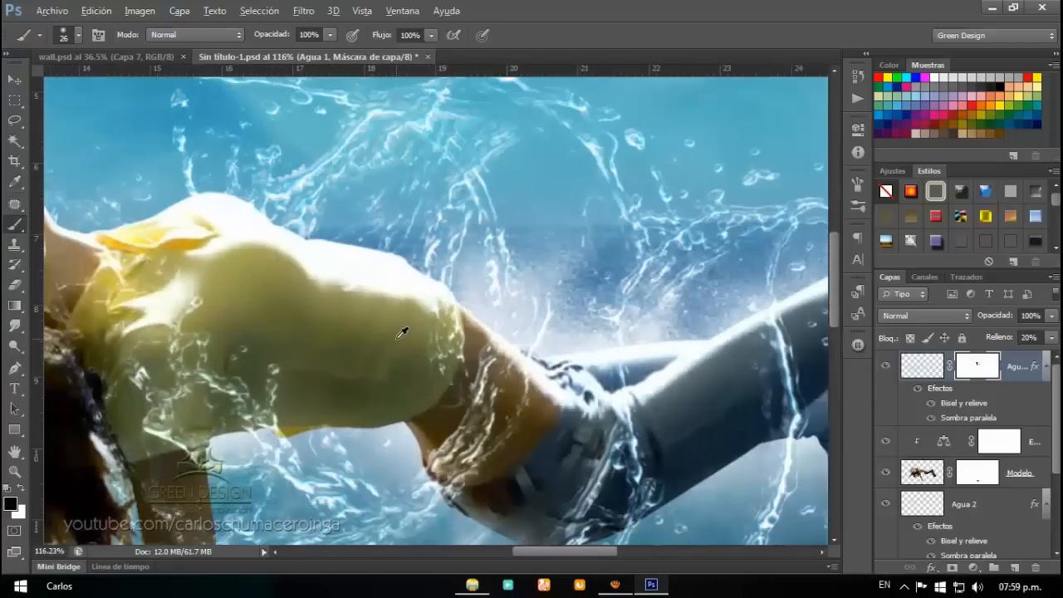
{"action": "scroll", "coordinate": [401, 333], "scroll_direction": "down", "scroll_amount": 4}
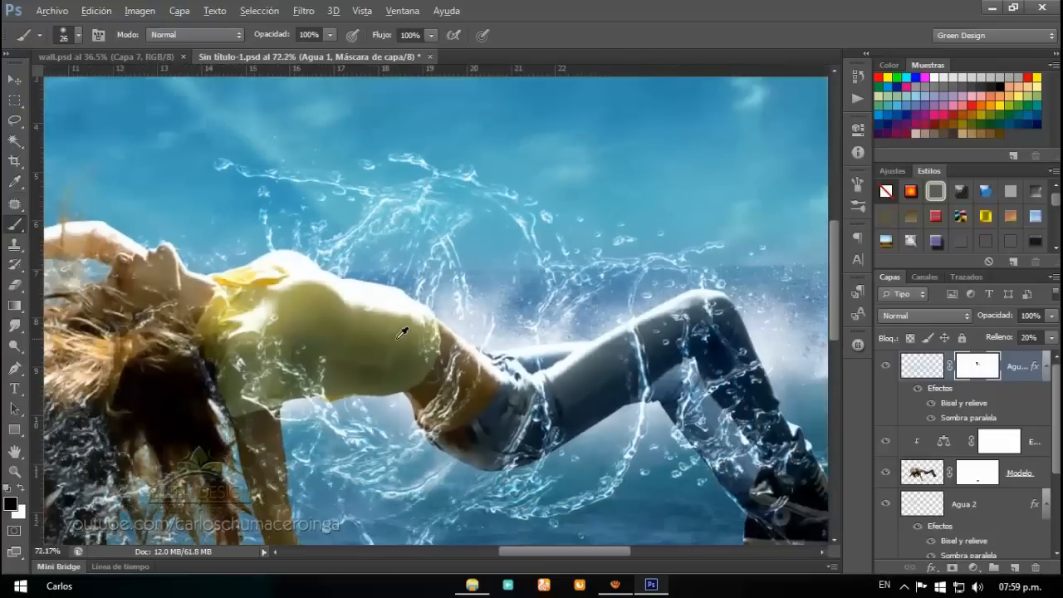
{"action": "scroll", "coordinate": [401, 334], "scroll_direction": "down", "scroll_amount": 4}
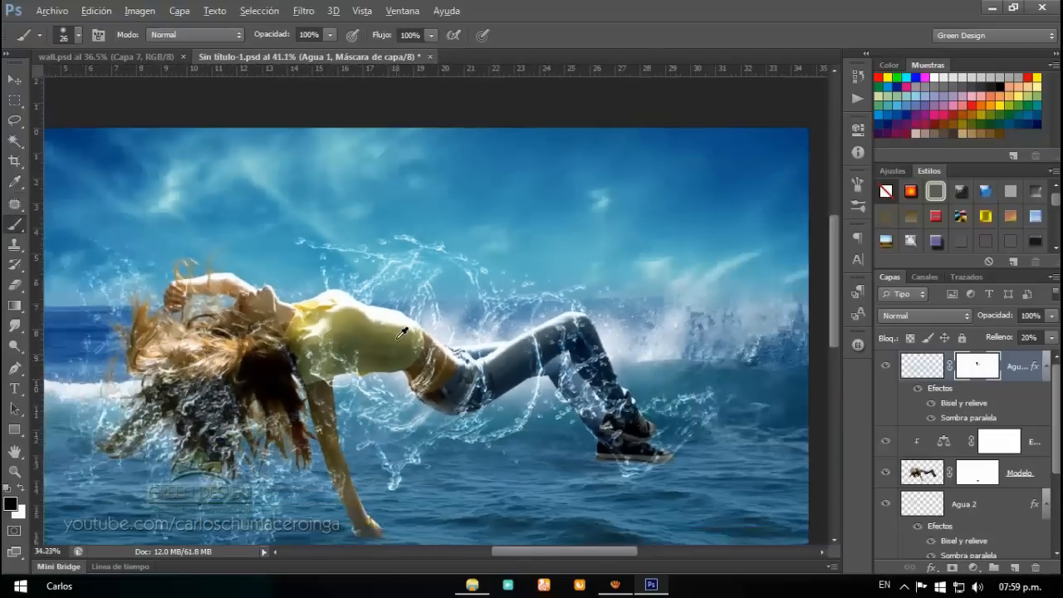
Add a new layer above all the others and name it "Agua 3".
{"action": "scroll", "coordinate": [403, 290], "scroll_direction": "up", "scroll_amount": 2}
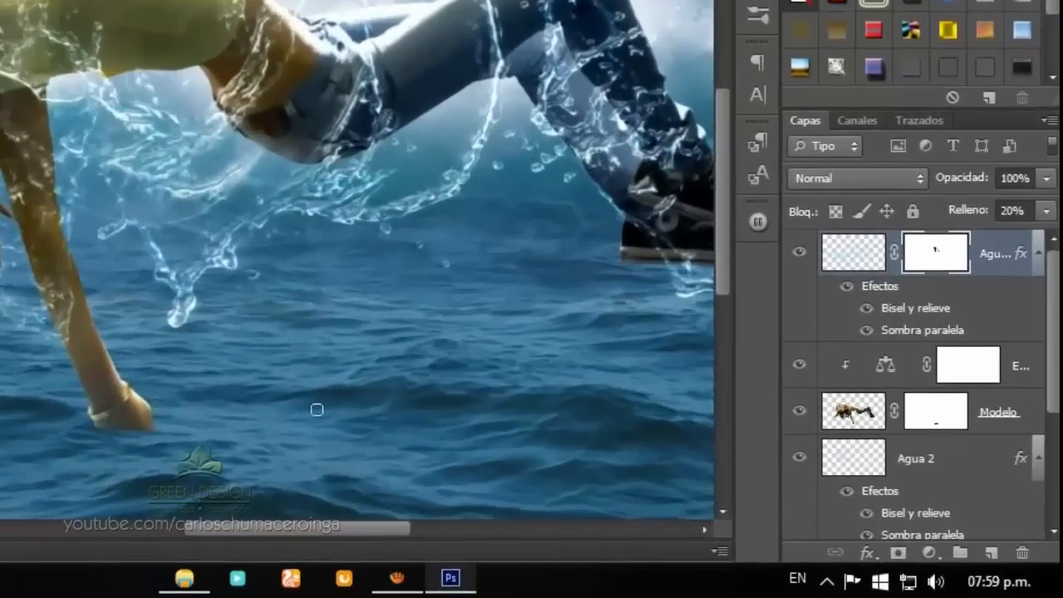
{"action": "left_click", "coordinate": [991, 553]}
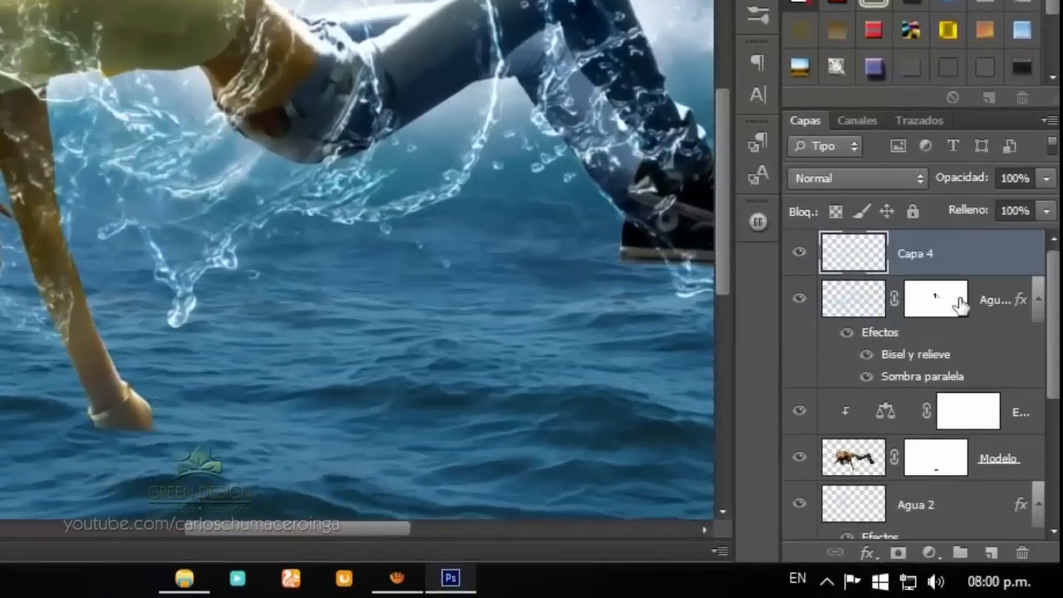
{"action": "double_click", "coordinate": [928, 263]}
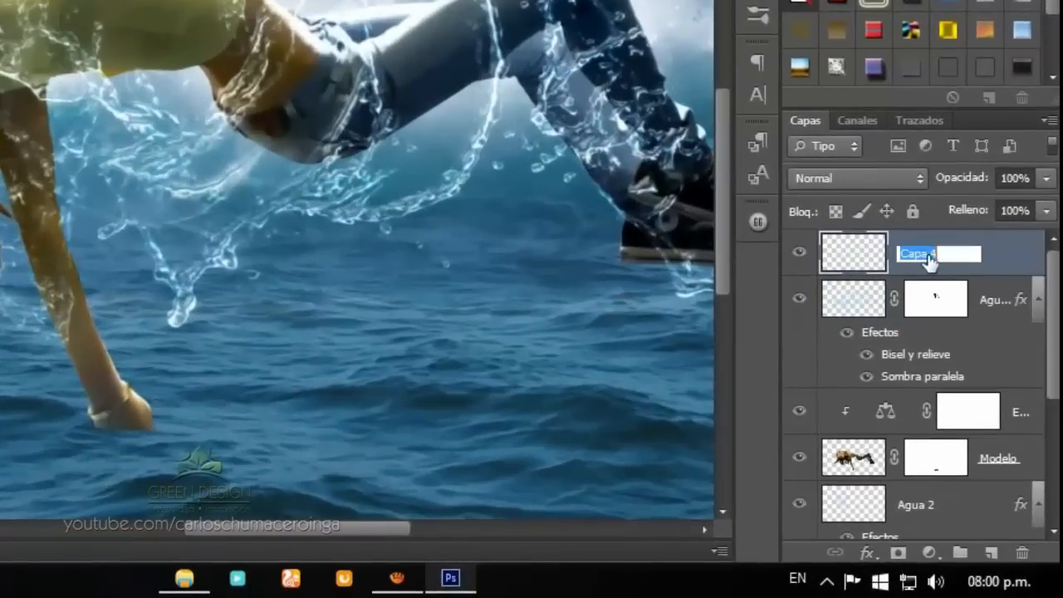
{"action": "type", "text": "Agua 3"}
{"action": "key", "text": "Return"}
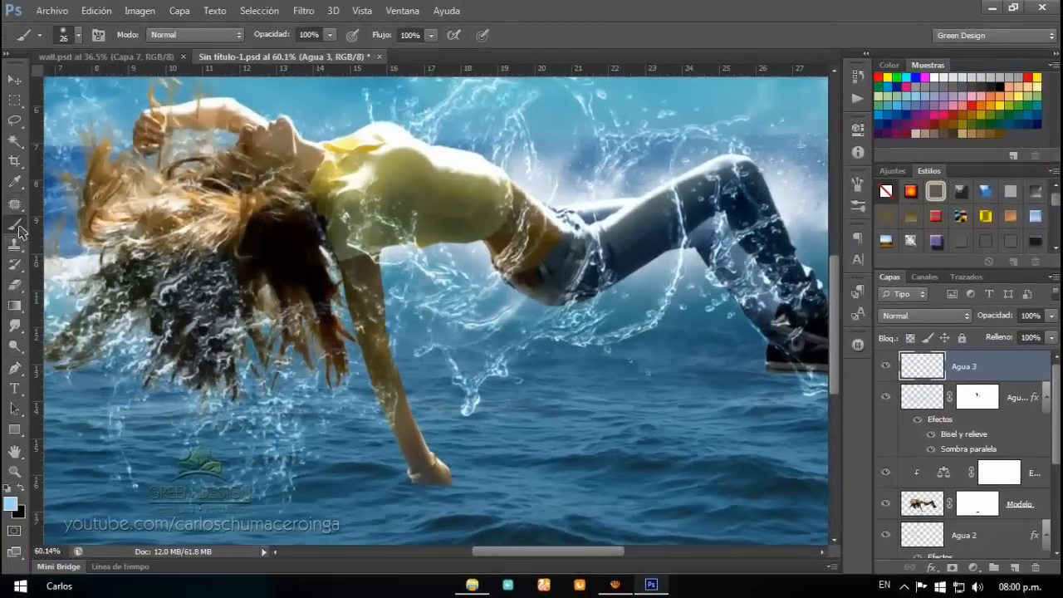
With the Brush tool, load the "Agua 2" brush set from the Fotomanipulacion folder.
{"action": "right_click", "coordinate": [18, 228]}
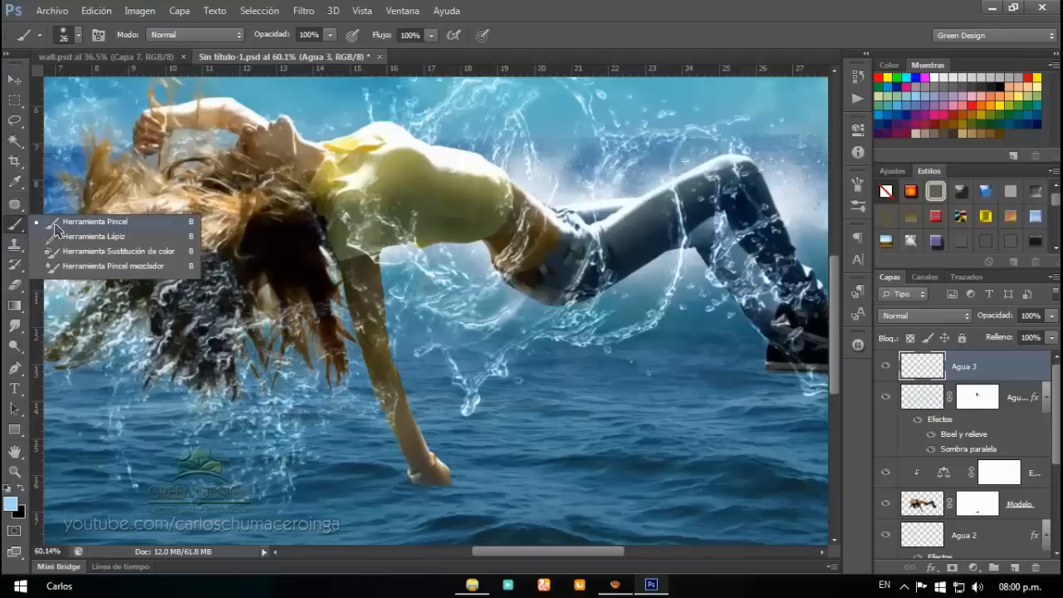
{"action": "left_click", "coordinate": [54, 228]}
{"action": "right_click", "coordinate": [650, 297]}
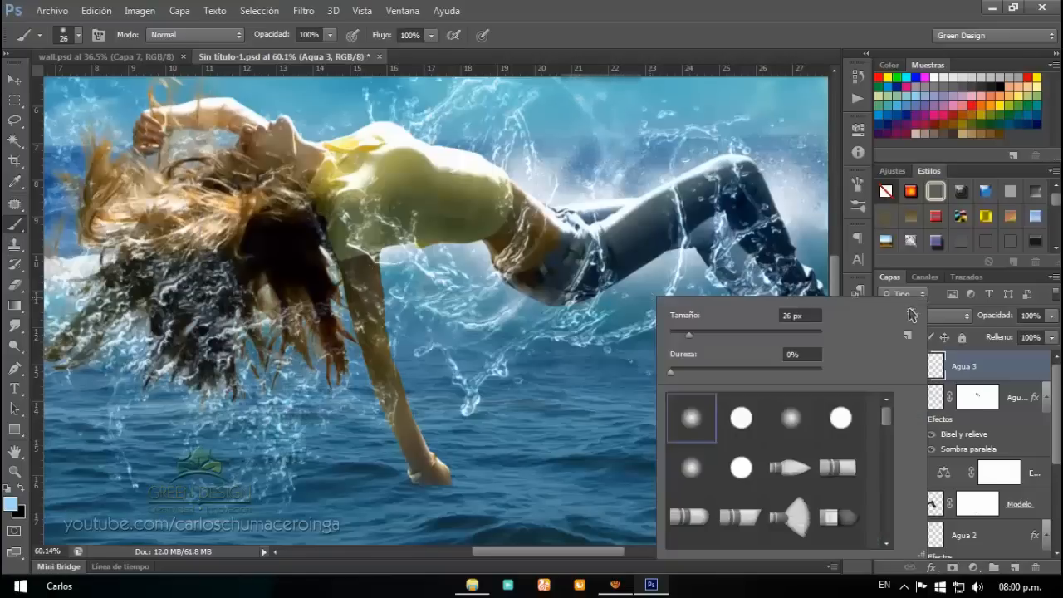
{"action": "left_click", "coordinate": [911, 312]}
{"action": "left_click", "coordinate": [803, 363]}
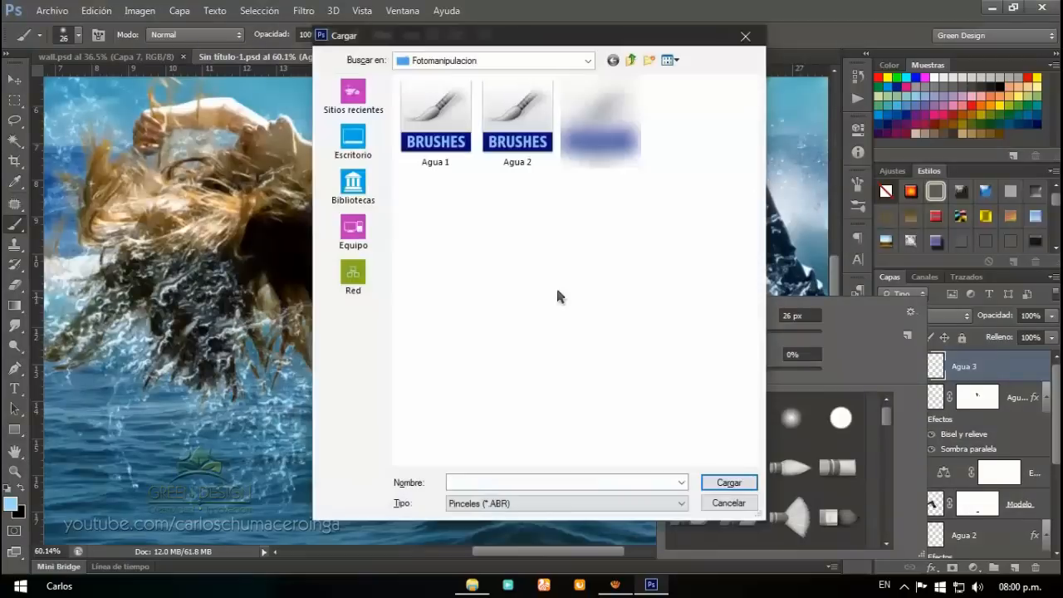
{"action": "left_click", "coordinate": [528, 160]}
{"action": "left_click", "coordinate": [727, 481]}
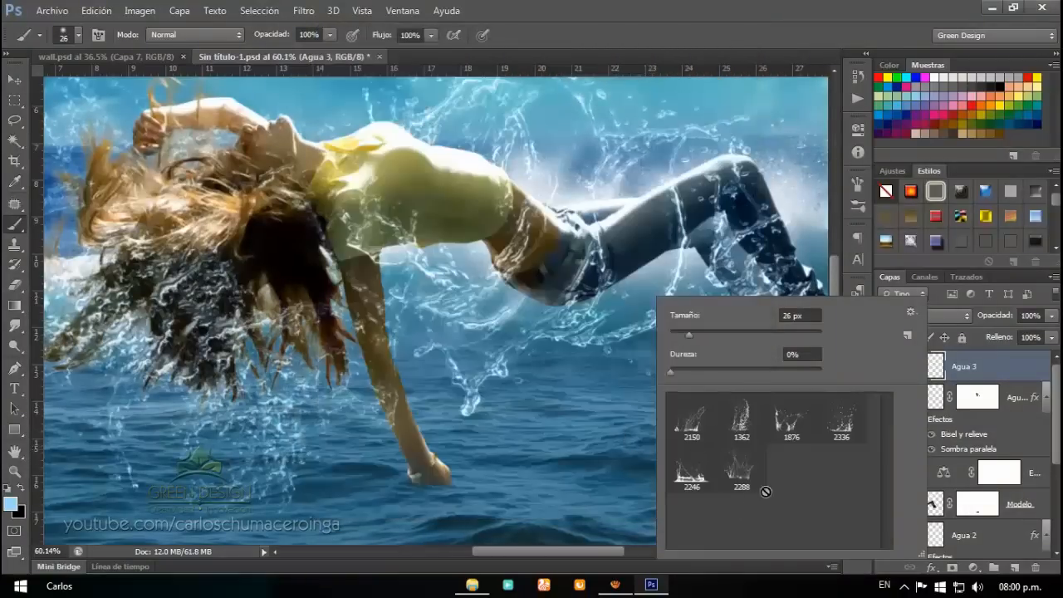
Stamp the 1876 splash brush in light blue, resized to about 294 px, around the model's hand at the water surface.
{"action": "left_click", "coordinate": [792, 425]}
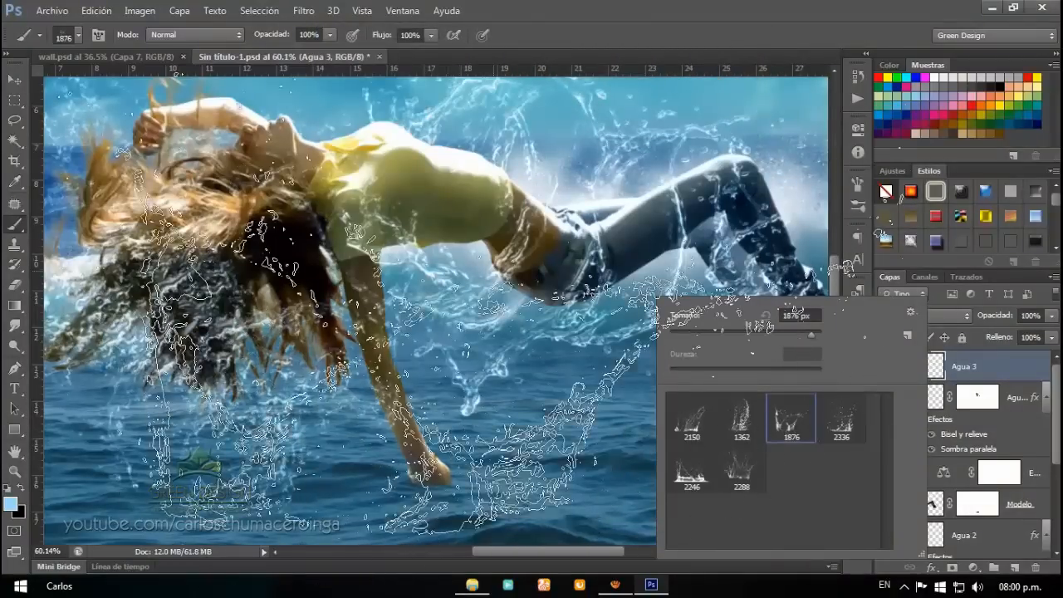
{"action": "left_click", "coordinate": [770, 334]}
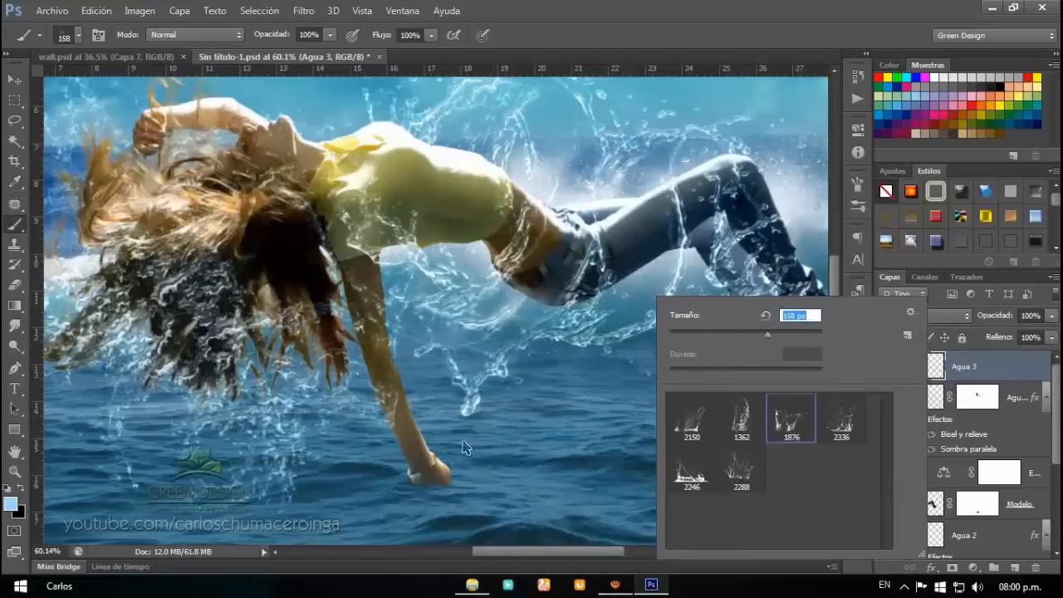
{"action": "right_click", "coordinate": [489, 439], "text": "alt"}
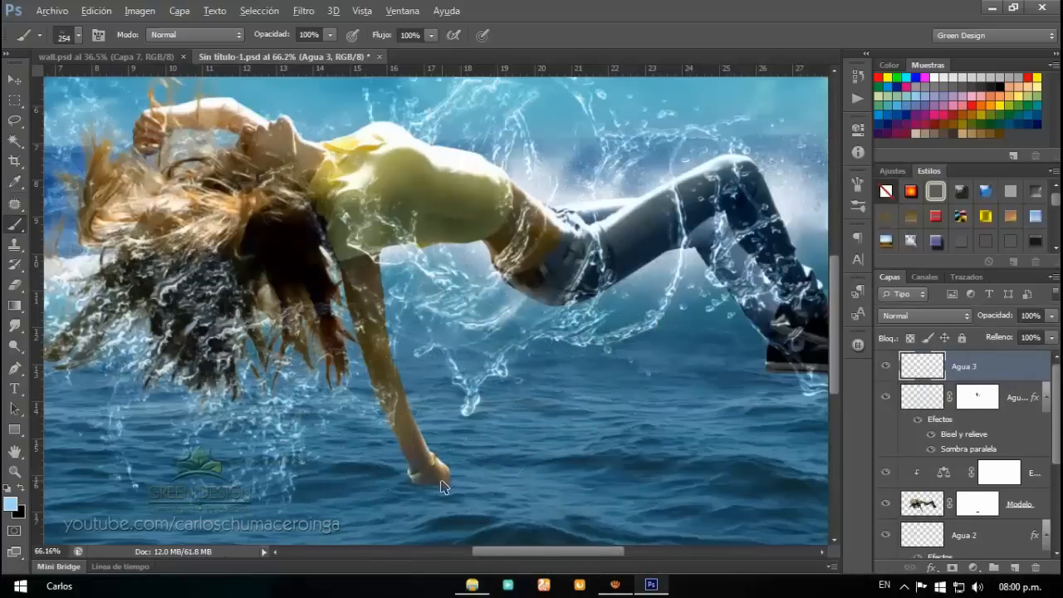
{"action": "scroll", "coordinate": [442, 486], "scroll_direction": "up", "scroll_amount": 5}
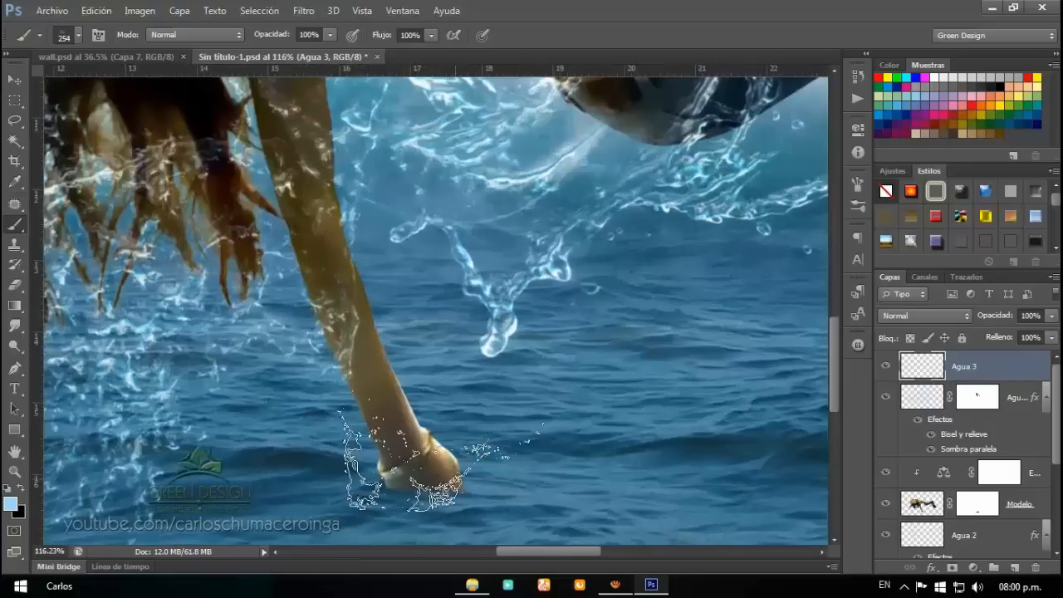
{"action": "left_click_drag", "start_coordinate": [403, 461], "coordinate": [353, 378]}
{"action": "right_click", "coordinate": [353, 378], "text": "alt"}
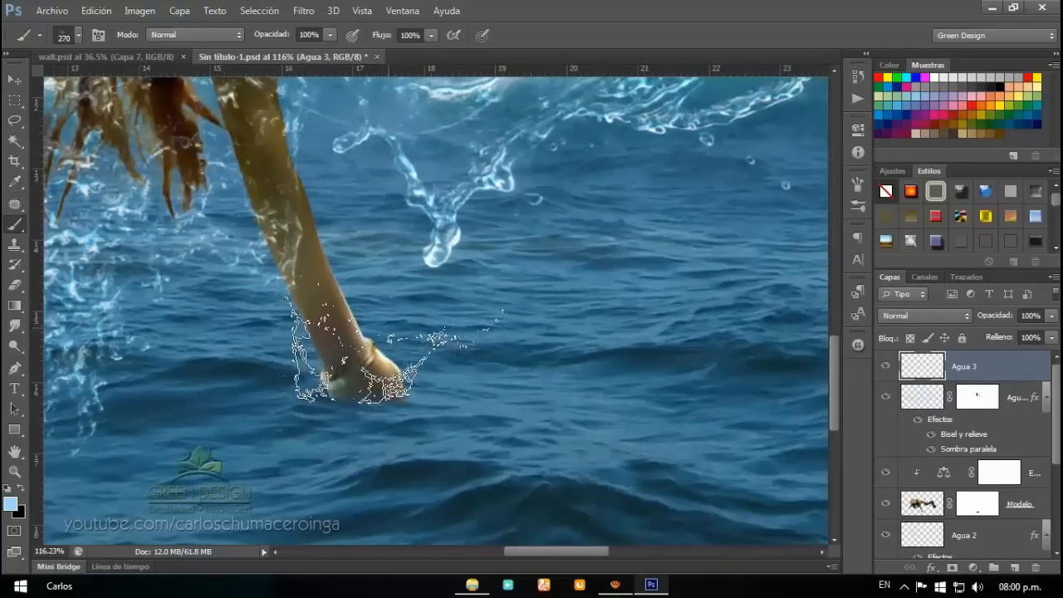
{"action": "left_click", "coordinate": [353, 378]}
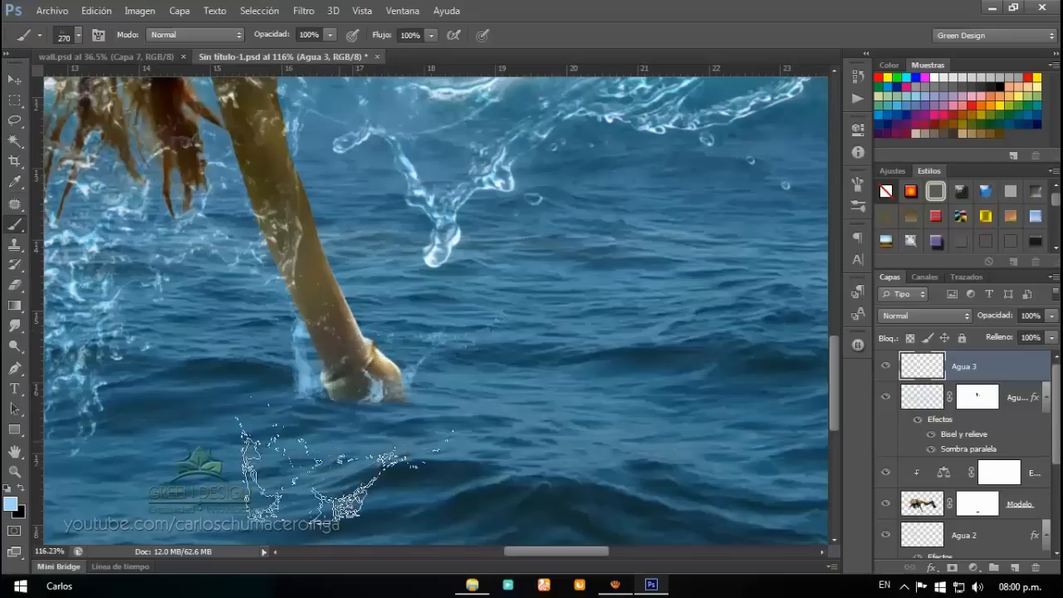
{"action": "right_click", "coordinate": [376, 370], "text": "alt"}
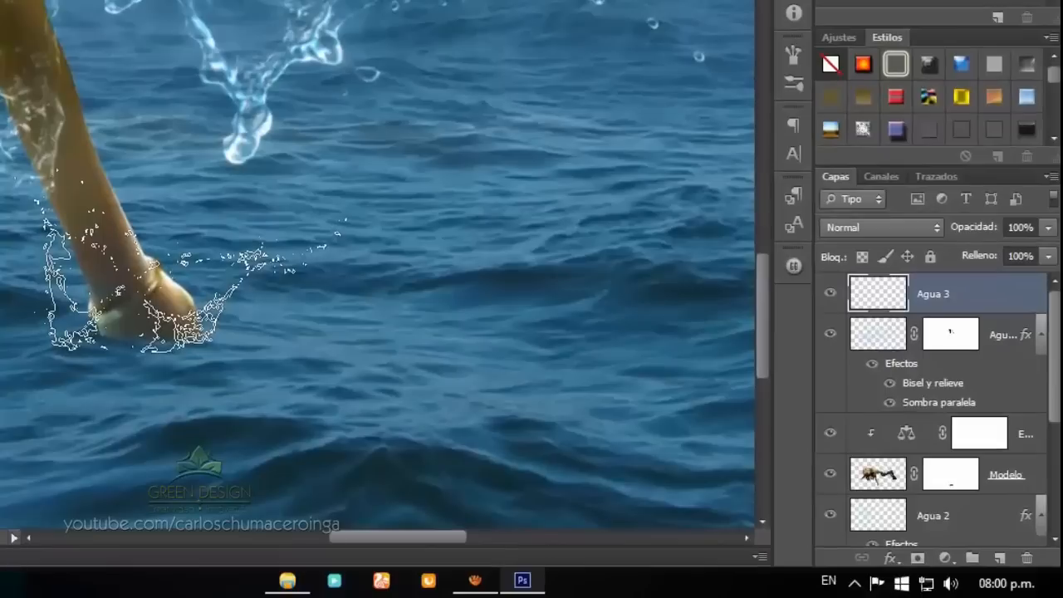
{"action": "left_click", "coordinate": [187, 275]}
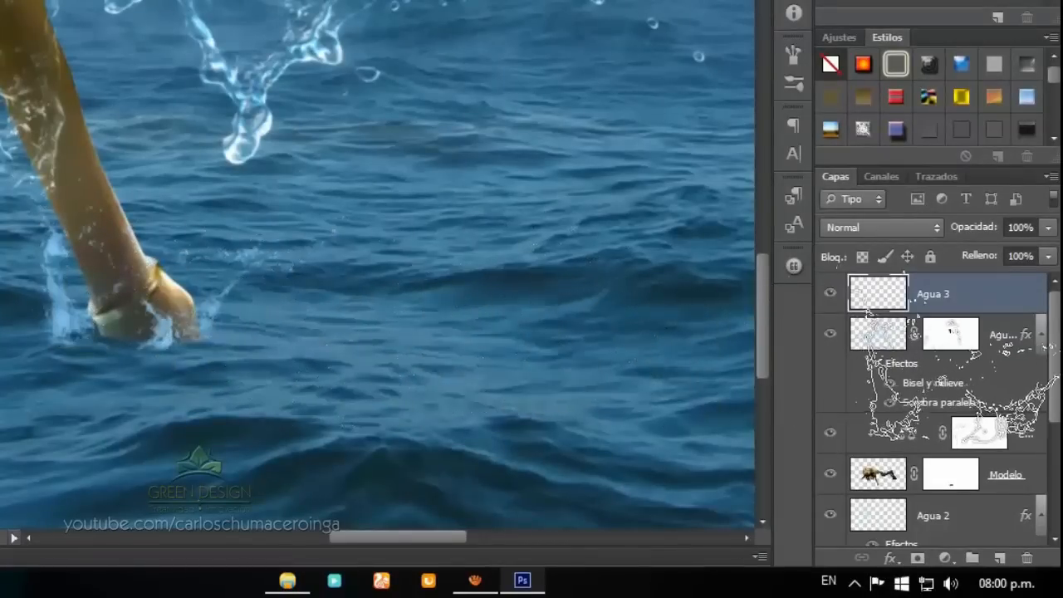
Copy the layer style of the masked Agua 1 layer and paste it onto Agua 3.
{"action": "left_click", "coordinate": [997, 341]}
{"action": "right_click", "coordinate": [999, 345]}
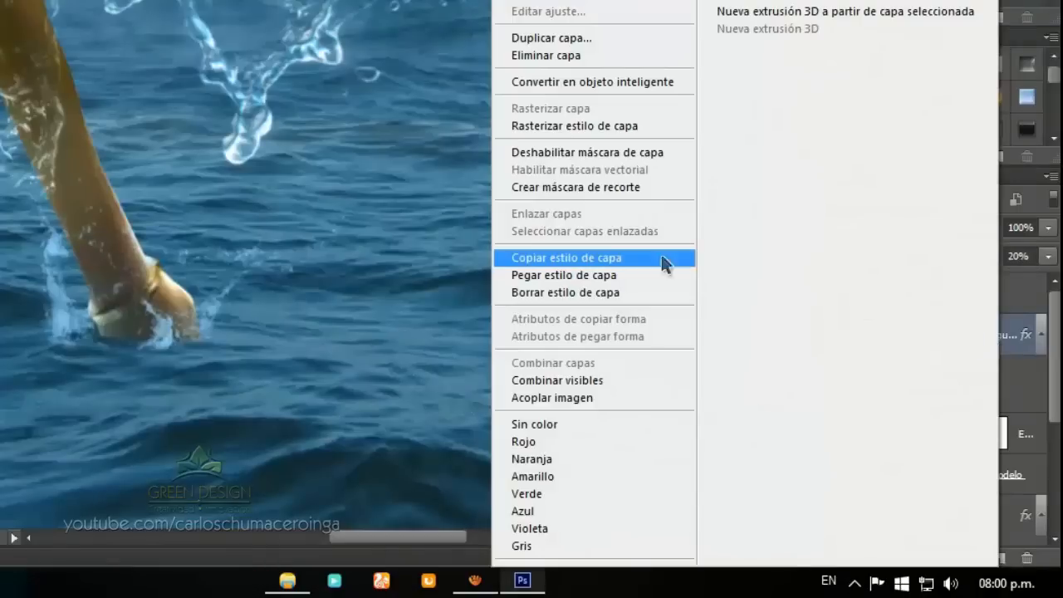
{"action": "left_click", "coordinate": [561, 265]}
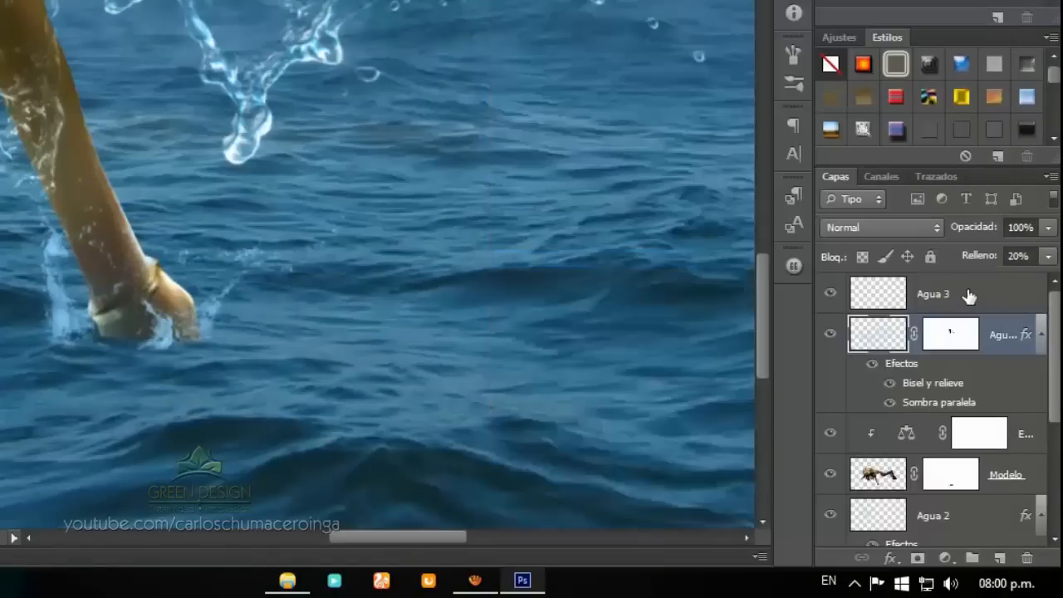
{"action": "left_click", "coordinate": [970, 297]}
{"action": "right_click", "coordinate": [906, 295]}
{"action": "left_click", "coordinate": [599, 275]}
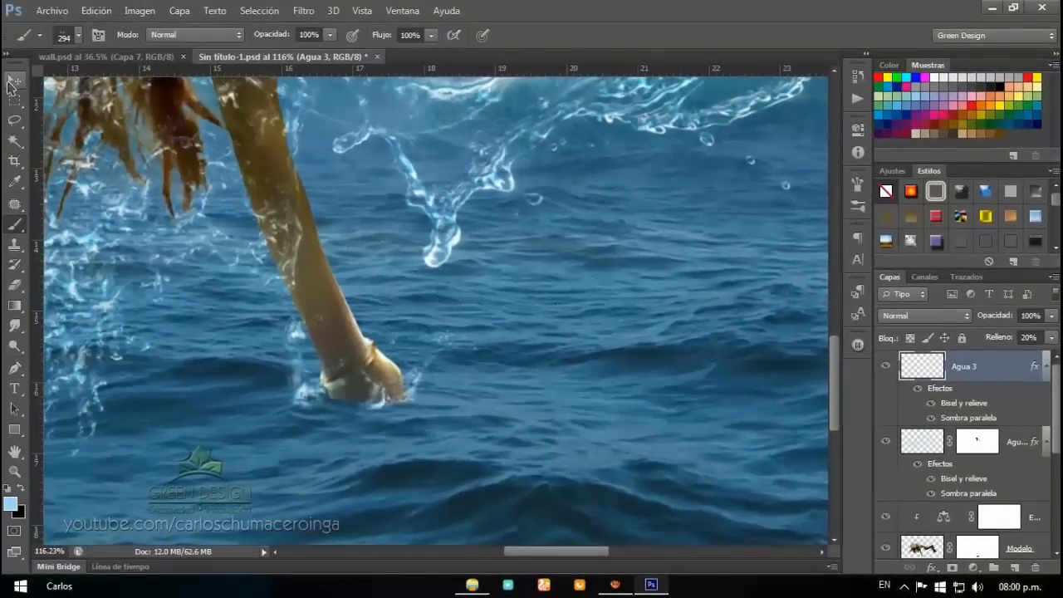
Rotate the Agua 3 splash about -9.1° and shift it slightly to sit around the hand.
{"action": "left_click", "coordinate": [14, 80]}
{"action": "scroll", "coordinate": [358, 384], "scroll_direction": "up", "scroll_amount": 1}
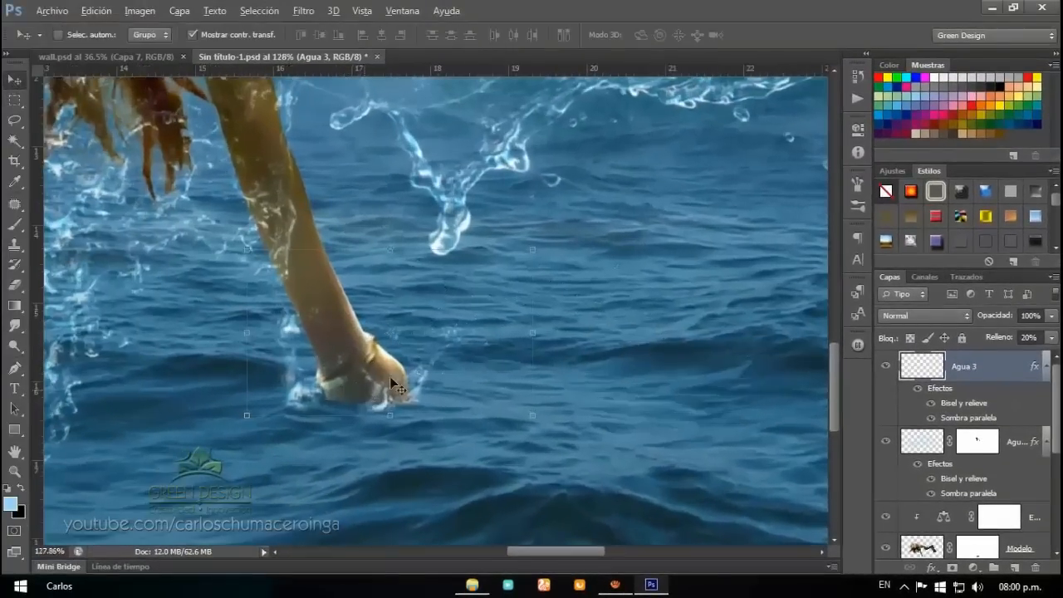
{"action": "left_click", "coordinate": [536, 254]}
{"action": "left_click_drag", "start_coordinate": [539, 241], "coordinate": [528, 217]}
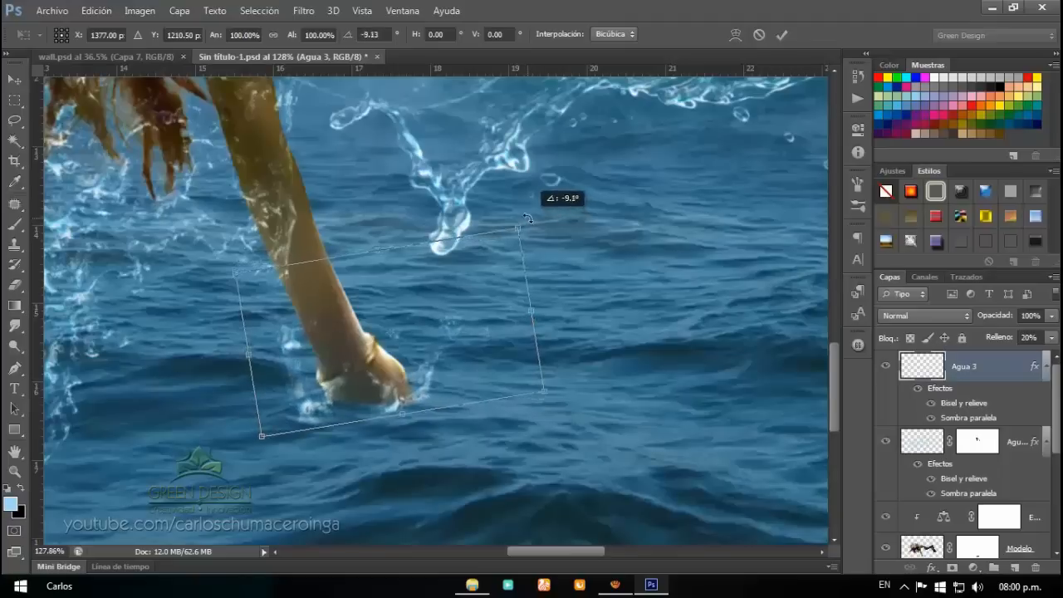
{"action": "left_click_drag", "start_coordinate": [427, 378], "coordinate": [416, 369]}
Warp the lower corners of the Agua 3 splash so it follows the hand's base, and apply the transform.
{"action": "right_click", "coordinate": [416, 364]}
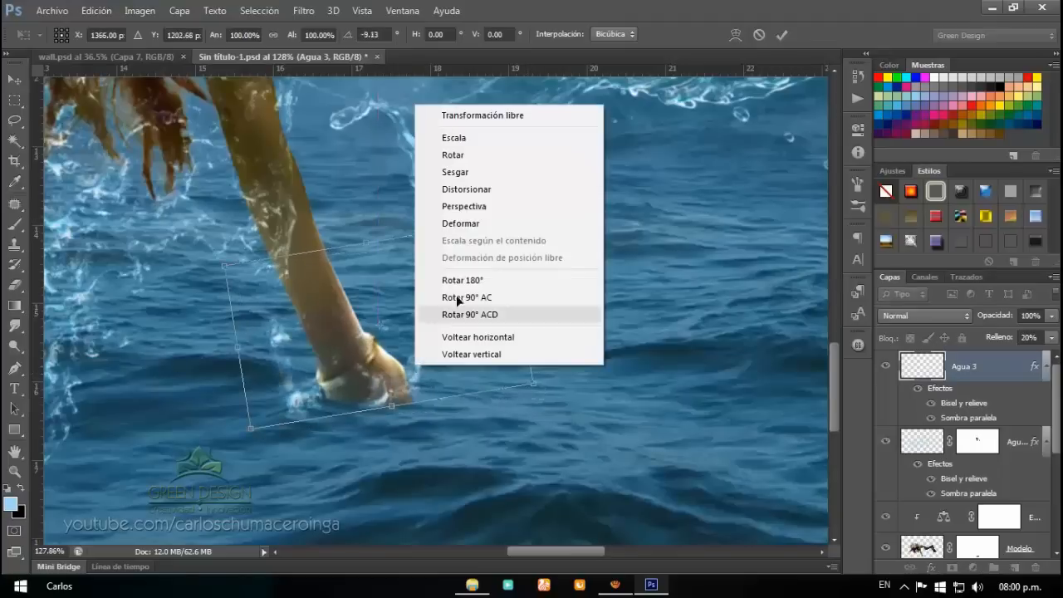
{"action": "left_click", "coordinate": [462, 223]}
{"action": "left_click_drag", "start_coordinate": [251, 430], "coordinate": [271, 412]}
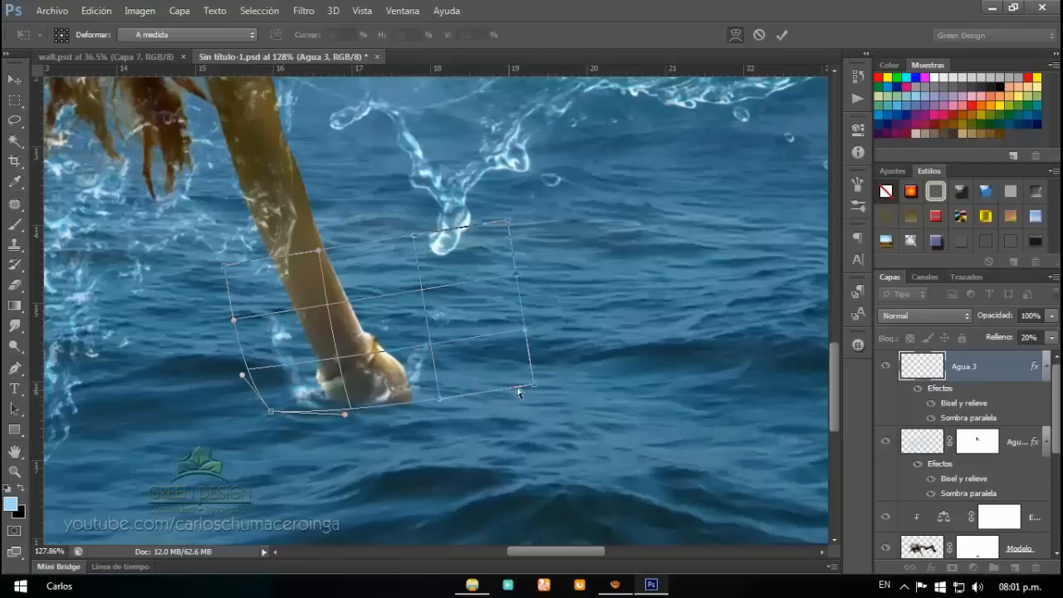
{"action": "left_click_drag", "start_coordinate": [532, 388], "coordinate": [544, 436]}
{"action": "key", "text": "Return"}
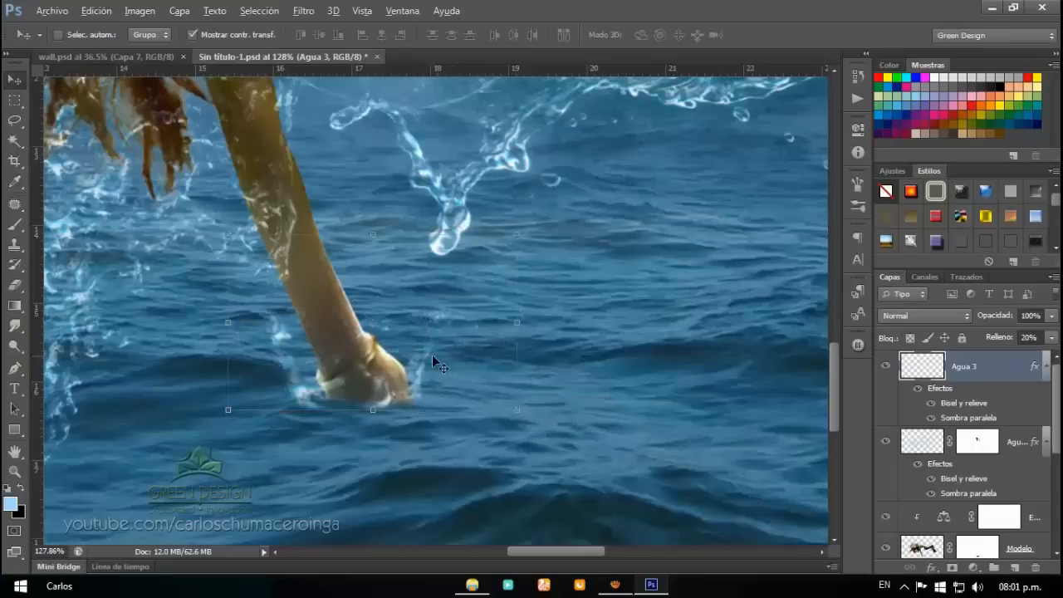
Collapse the effects lists of the Agua 3, Agua 1 and Agua 2 layers.
{"action": "scroll", "coordinate": [432, 355], "scroll_direction": "down", "scroll_amount": 2}
{"action": "scroll", "coordinate": [430, 355], "scroll_direction": "down", "scroll_amount": 5}
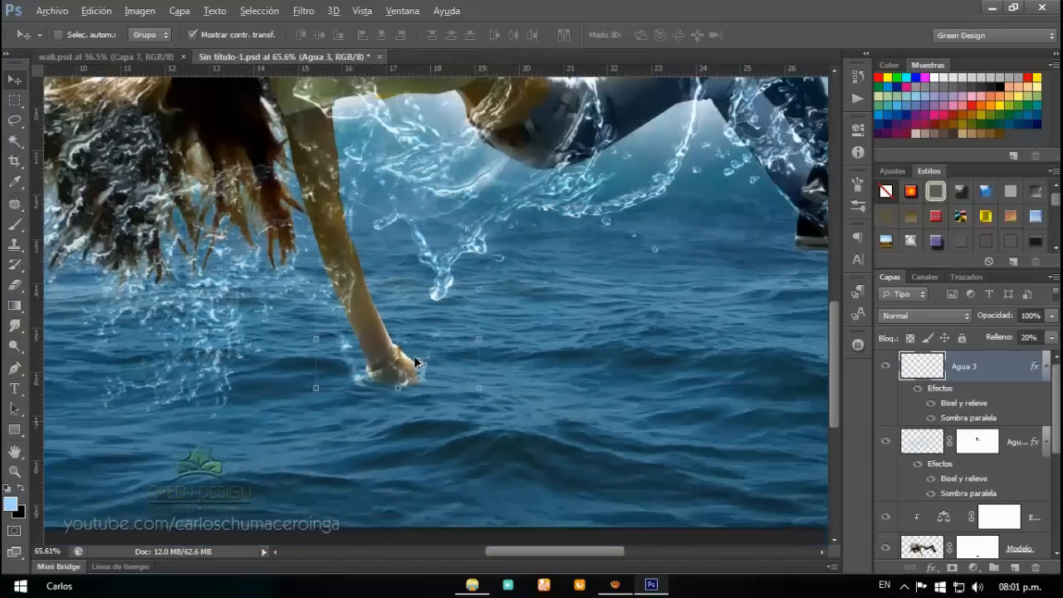
{"action": "scroll", "coordinate": [413, 356], "scroll_direction": "down", "scroll_amount": 3}
{"action": "scroll", "coordinate": [414, 359], "scroll_direction": "down", "scroll_amount": 3}
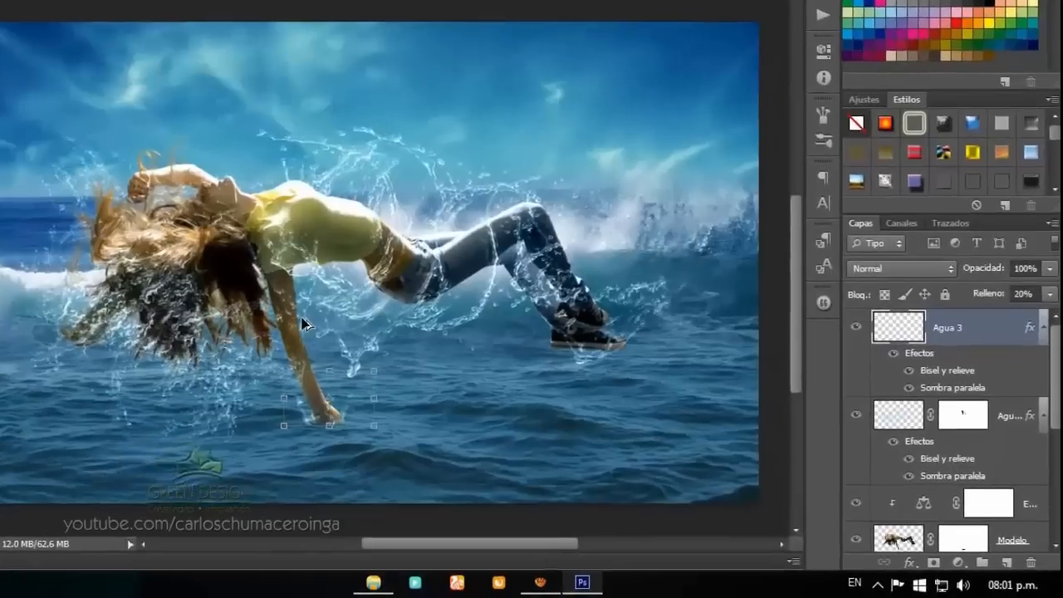
{"action": "scroll", "coordinate": [203, 280], "scroll_direction": "up", "scroll_amount": 2}
{"action": "scroll", "coordinate": [203, 279], "scroll_direction": "down", "scroll_amount": 1}
{"action": "scroll", "coordinate": [203, 279], "scroll_direction": "up", "scroll_amount": 1}
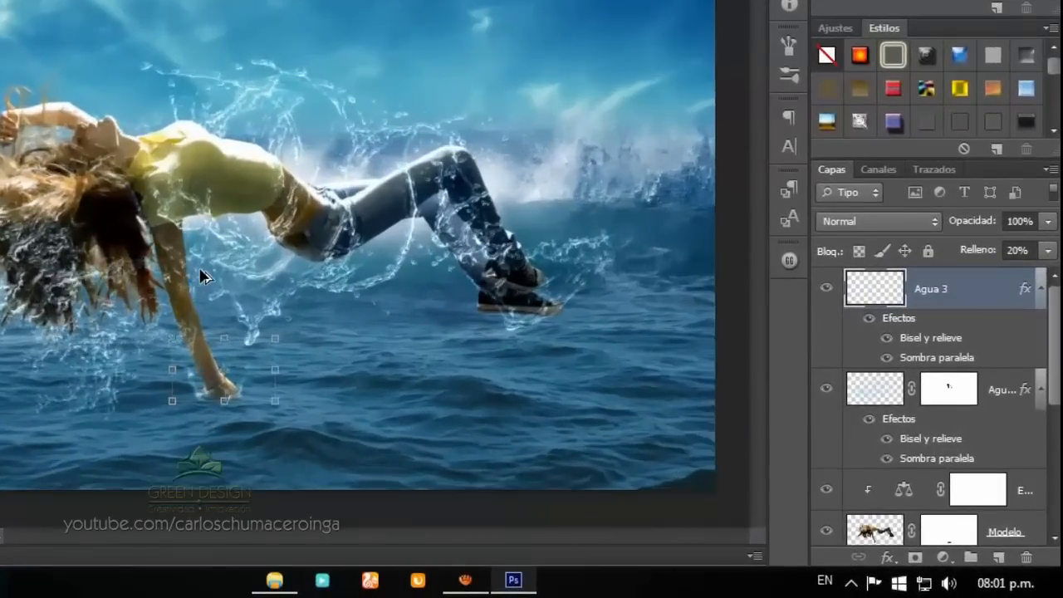
{"action": "left_click", "coordinate": [1041, 291]}
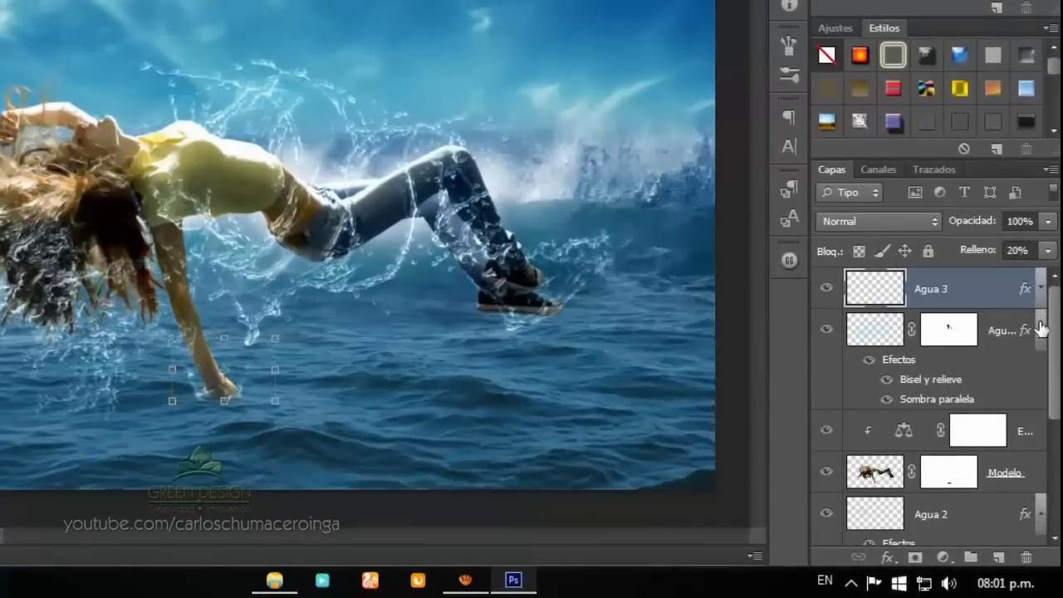
{"action": "left_click", "coordinate": [1041, 331]}
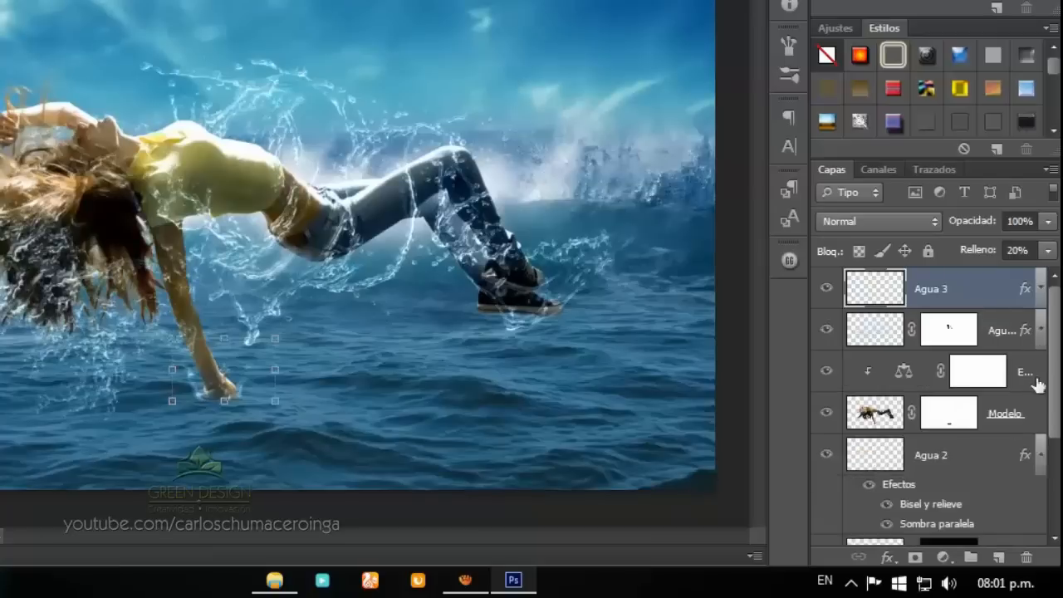
{"action": "left_click", "coordinate": [1040, 455]}
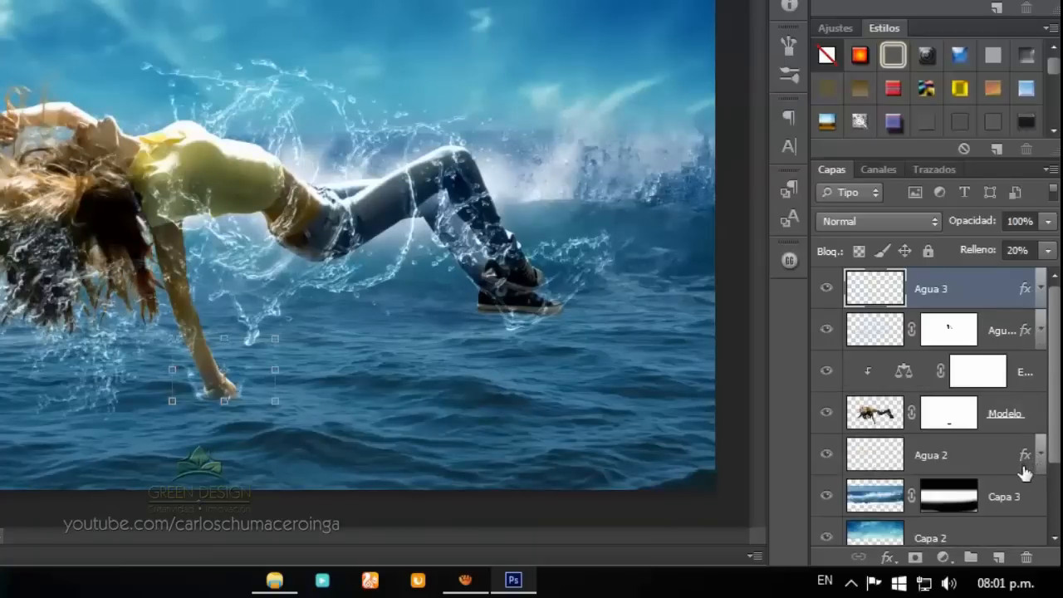
Add a new layer directly beneath the Modelo layer and name it "Sombra 1".
{"action": "left_click", "coordinate": [1002, 416]}
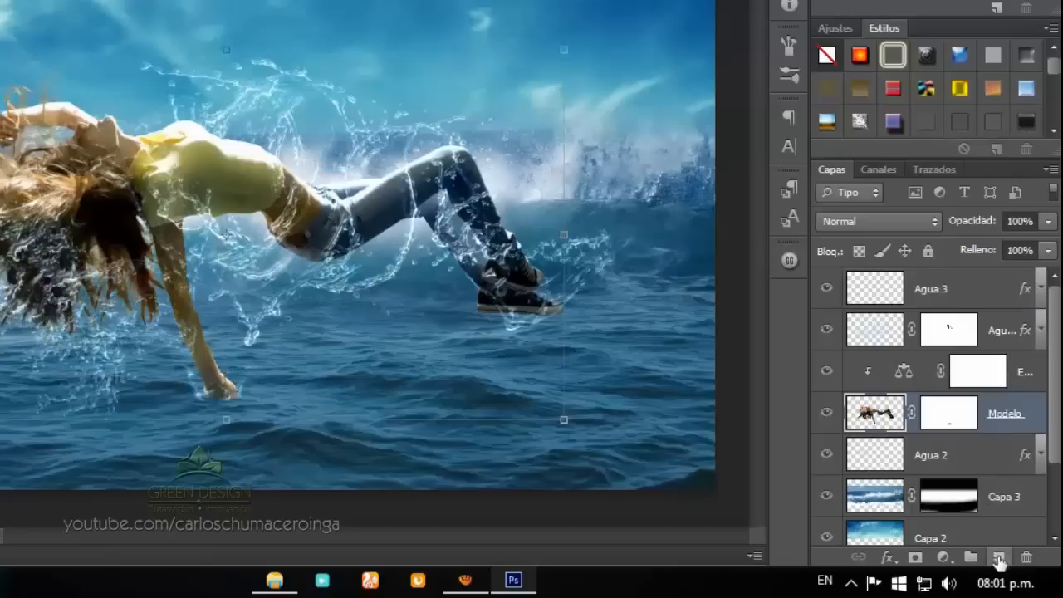
{"action": "left_click", "coordinate": [999, 559]}
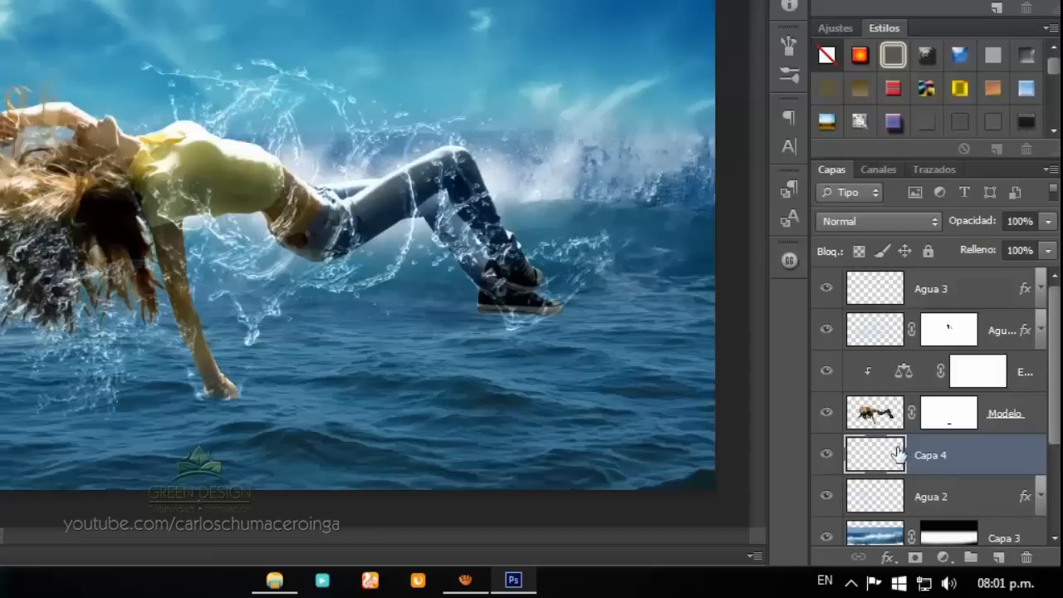
{"action": "double_click", "coordinate": [927, 457]}
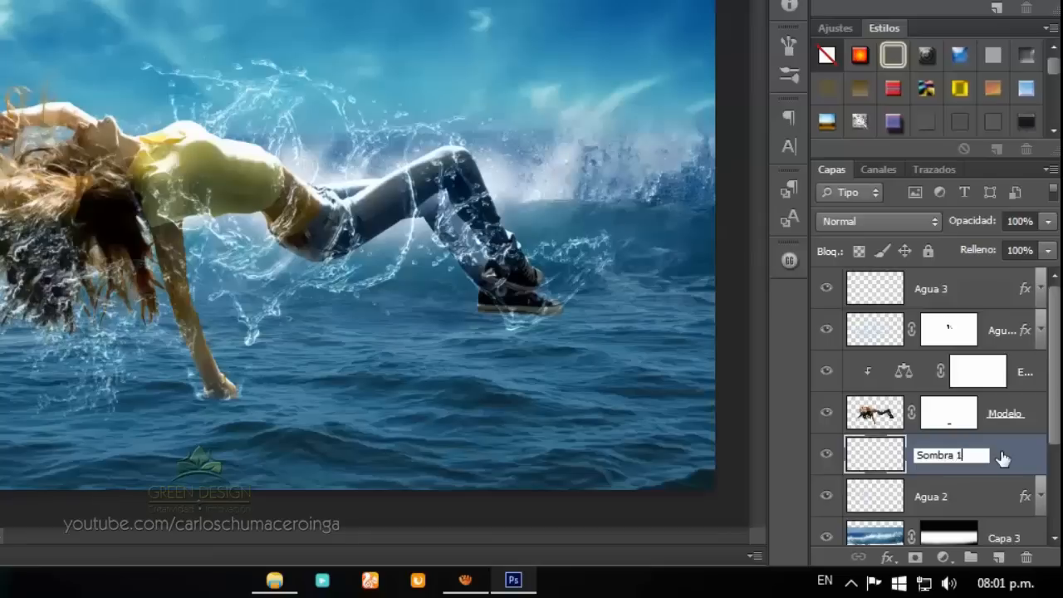
{"action": "key", "text": "Return"}
Load the Modelo layer's outline as a selection while keeping Sombra 1 active.
{"action": "key", "text": "ctrl"}
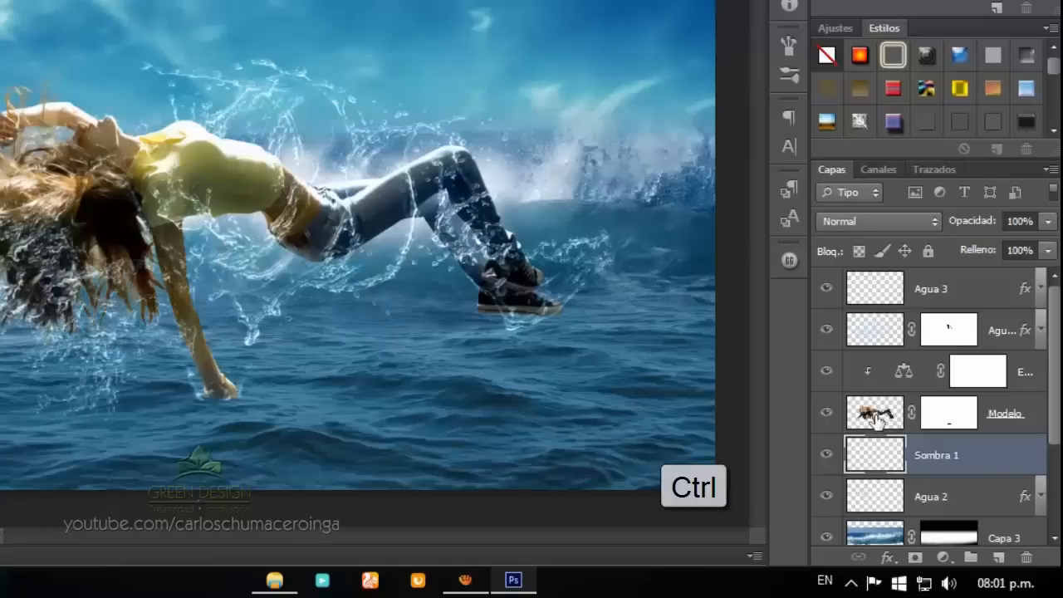
{"action": "left_click_drag", "start_coordinate": [877, 422], "coordinate": [878, 423]}
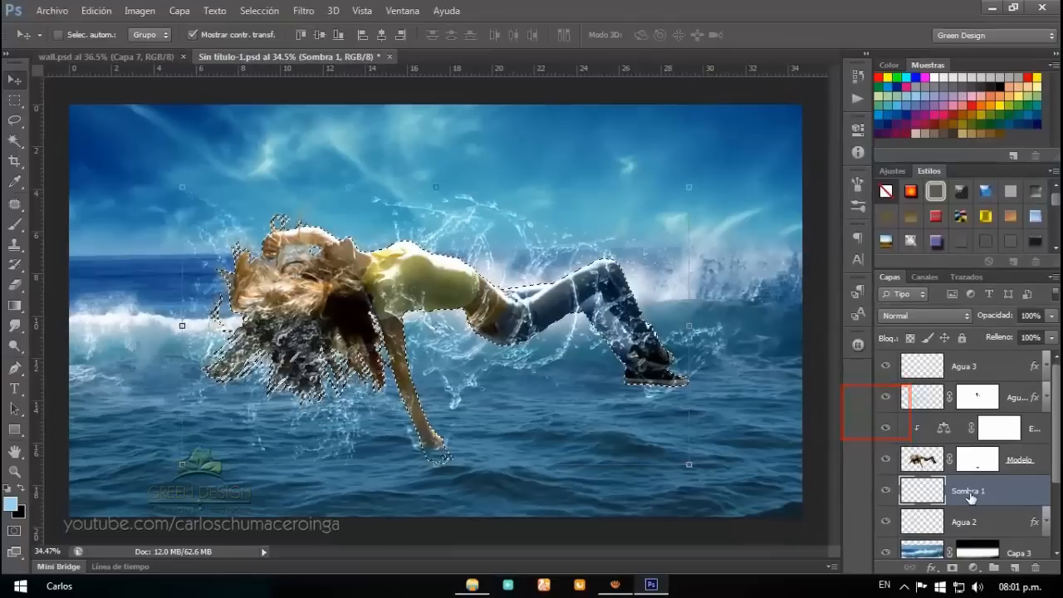
Fill the model-shaped selection on Sombra 1 with Negro and deselect it.
{"action": "left_click", "coordinate": [116, 10]}
{"action": "left_click", "coordinate": [125, 214]}
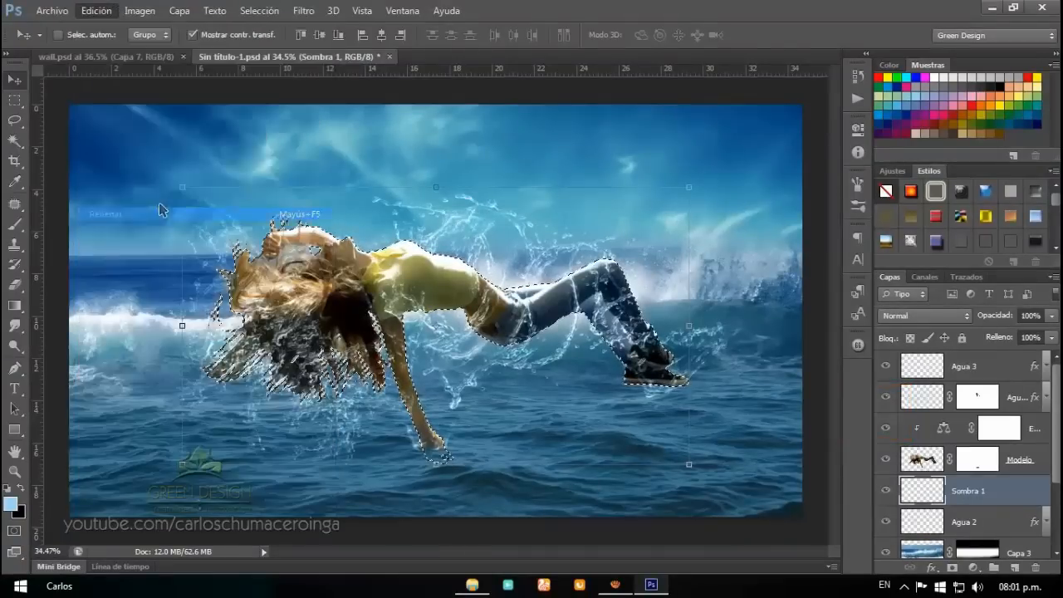
{"action": "left_click", "coordinate": [613, 172]}
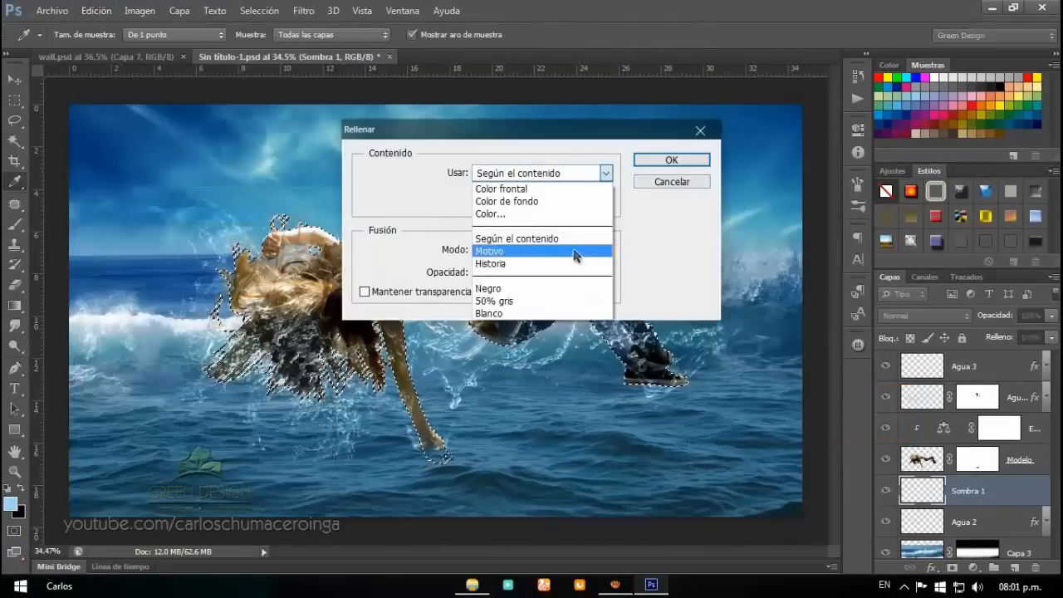
{"action": "left_click", "coordinate": [547, 288]}
{"action": "left_click", "coordinate": [671, 160]}
{"action": "key", "text": "v"}
{"action": "key", "text": "ctrl+d"}
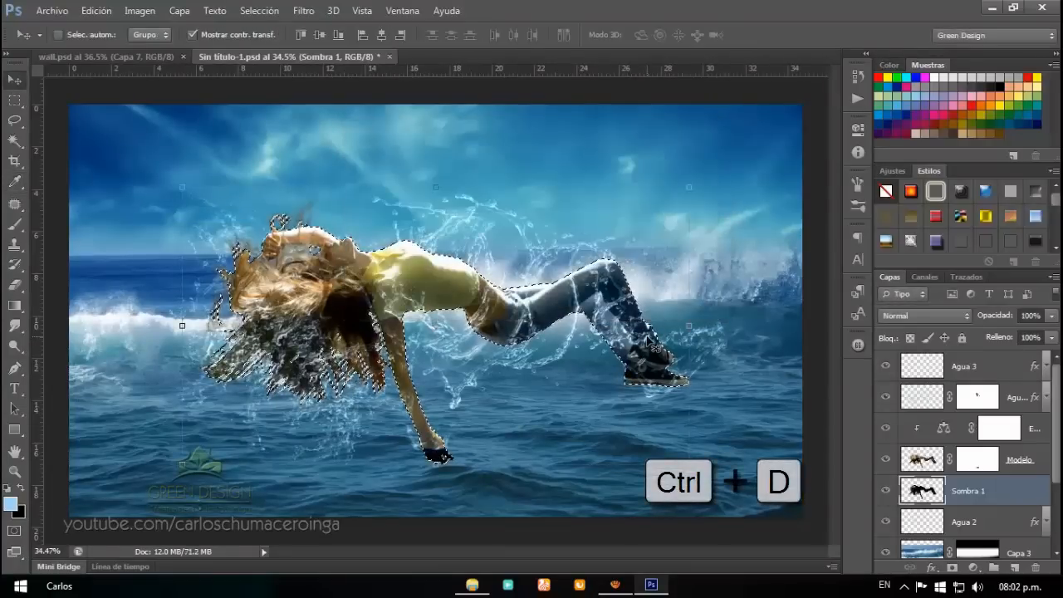
{"action": "key", "text": "ctrl+d"}
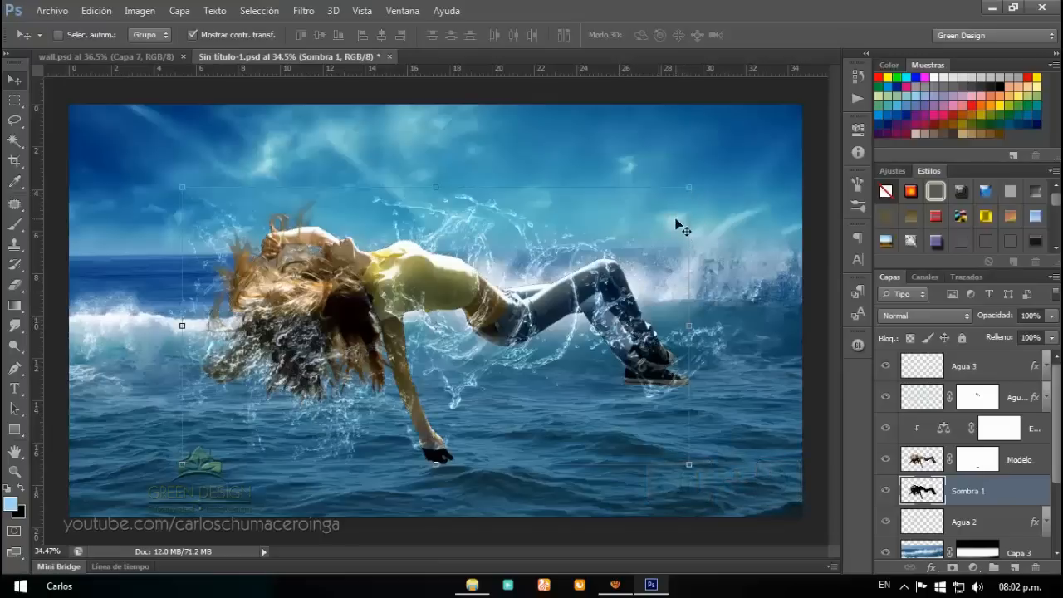
Flip the black silhouette vertically with Free Transform and move it straight down until its hand meets the model's hand.
{"action": "key", "text": "ctrl+t"}
{"action": "key", "text": "ctrl+t"}
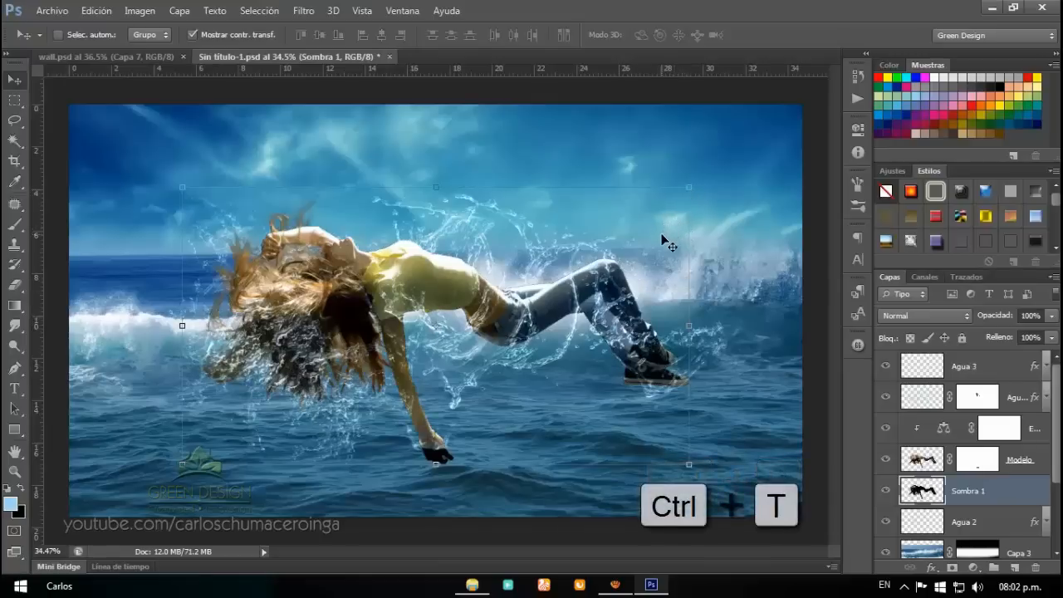
{"action": "right_click", "coordinate": [545, 250]}
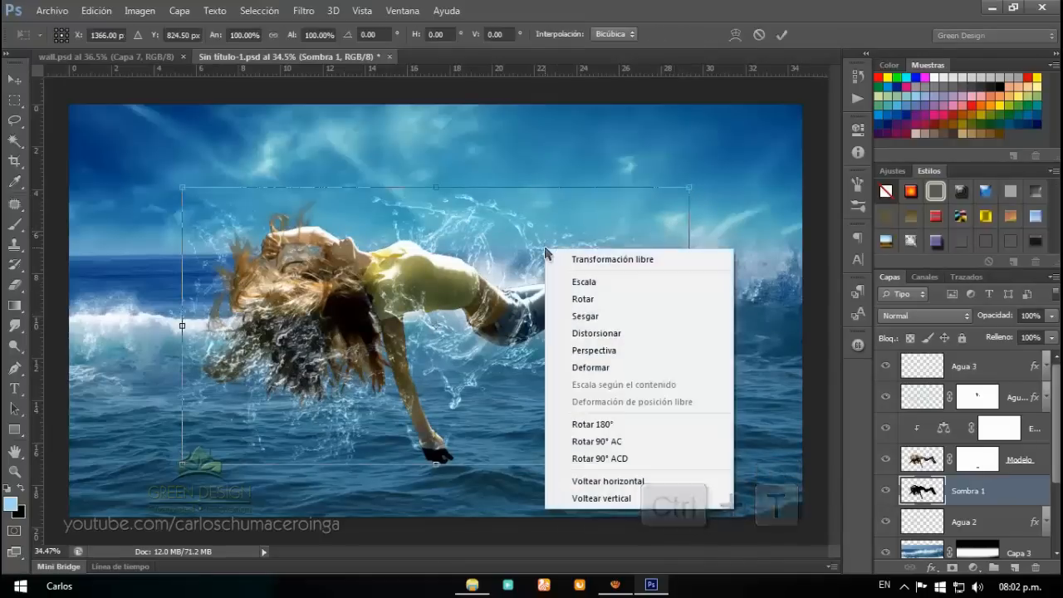
{"action": "left_click", "coordinate": [628, 500]}
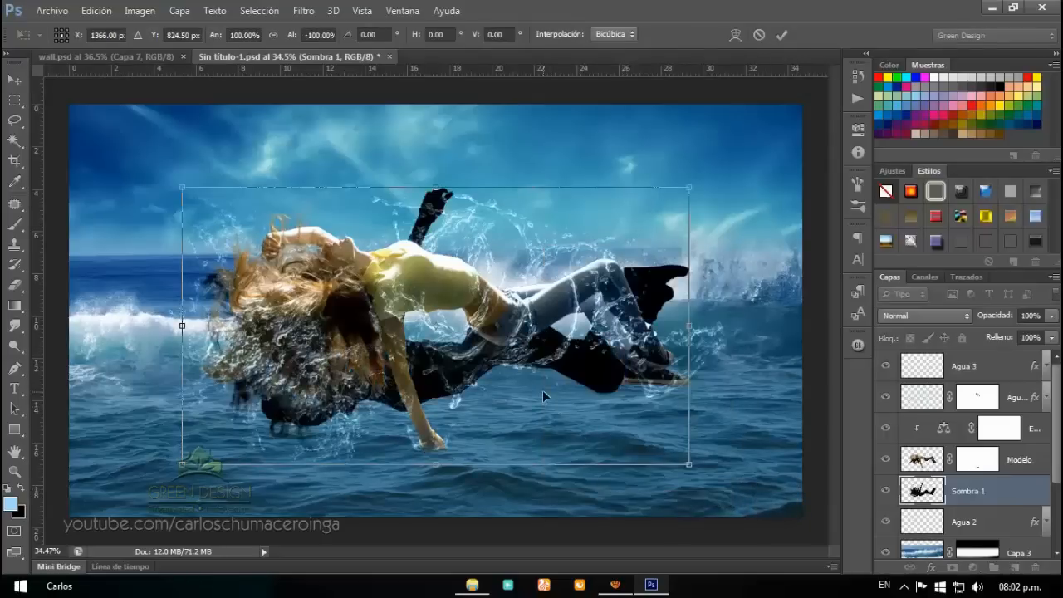
{"action": "left_click_drag", "start_coordinate": [491, 273], "coordinate": [486, 550]}
Squash the flipped silhouette to about 61% of its height, keeping its upper edge at the model's hand.
{"action": "scroll", "coordinate": [449, 387], "scroll_direction": "down", "scroll_amount": 2}
{"action": "scroll", "coordinate": [450, 380], "scroll_direction": "down", "scroll_amount": 3}
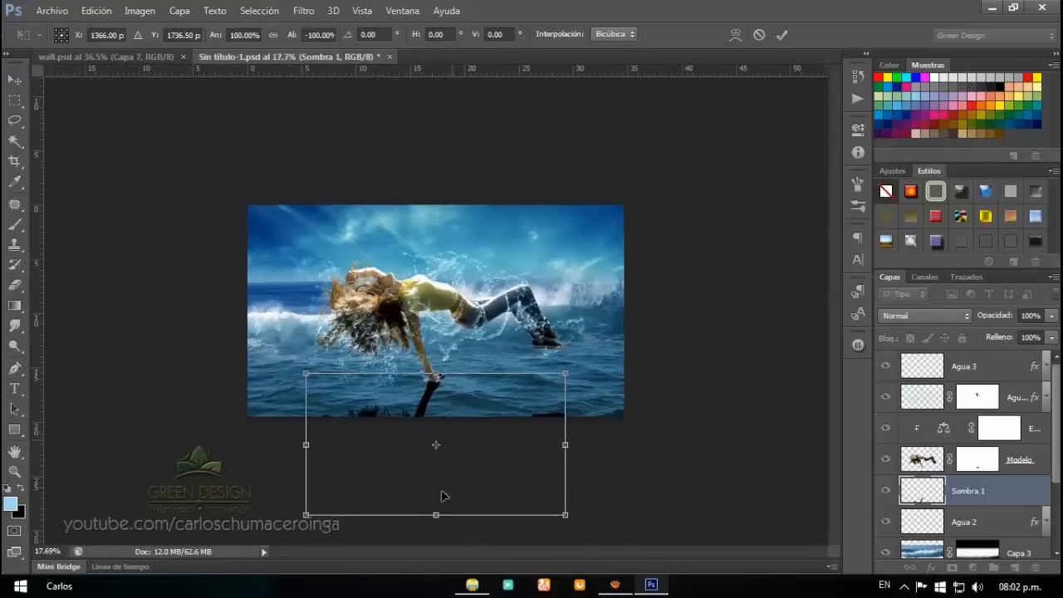
{"action": "left_click_drag", "start_coordinate": [435, 513], "coordinate": [443, 465]}
{"action": "scroll", "coordinate": [444, 419], "scroll_direction": "up", "scroll_amount": 4}
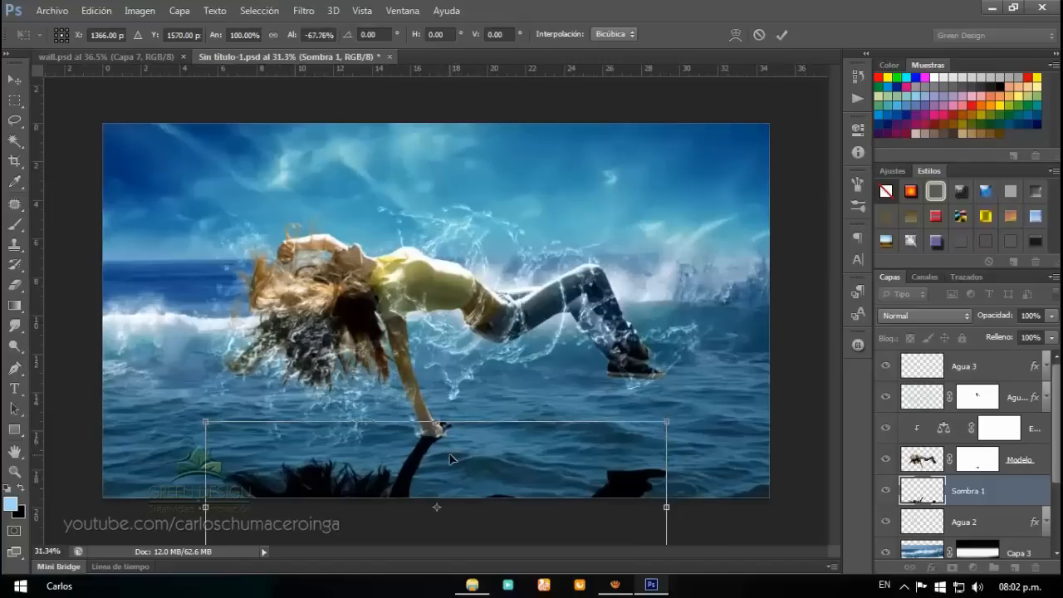
{"action": "left_click_drag", "start_coordinate": [439, 426], "coordinate": [467, 444]}
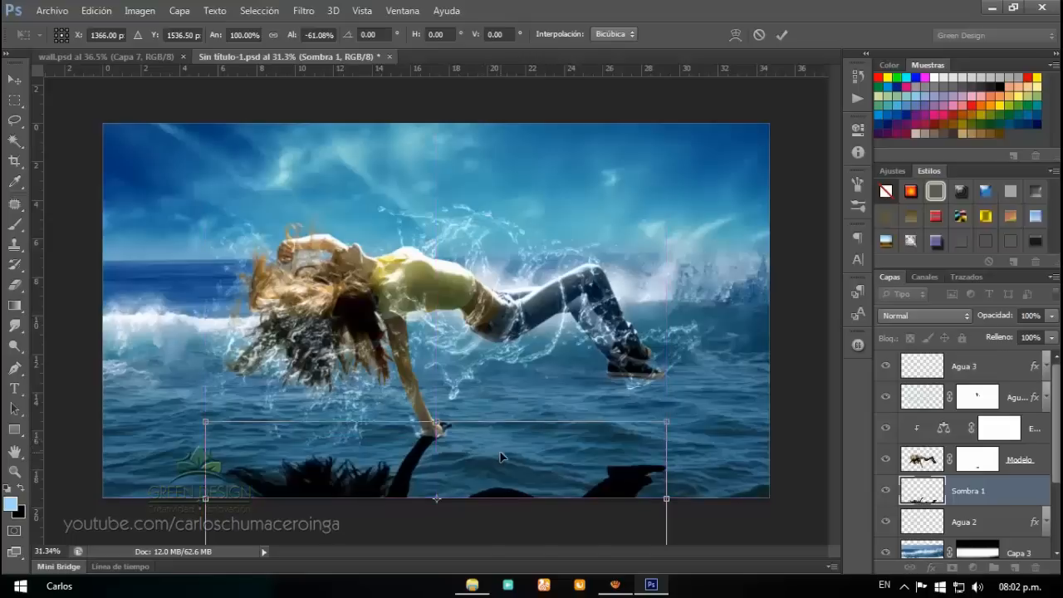
Widen the silhouette's lower edge with a Perspective transform of about 16° and apply the transformation.
{"action": "right_click", "coordinate": [509, 457]}
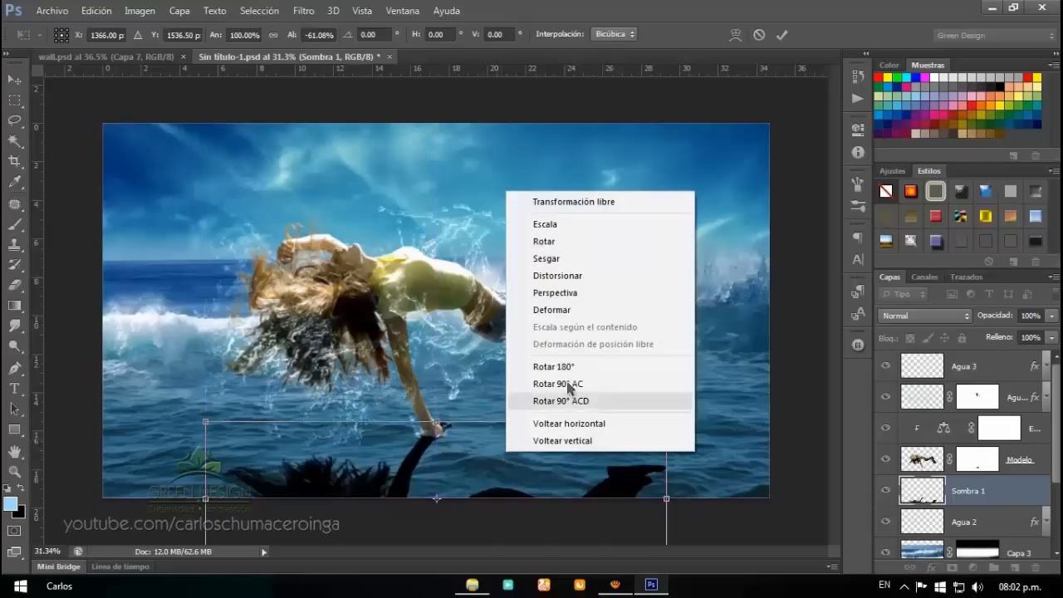
{"action": "left_click", "coordinate": [585, 295]}
{"action": "key", "text": "ctrl+minus"}
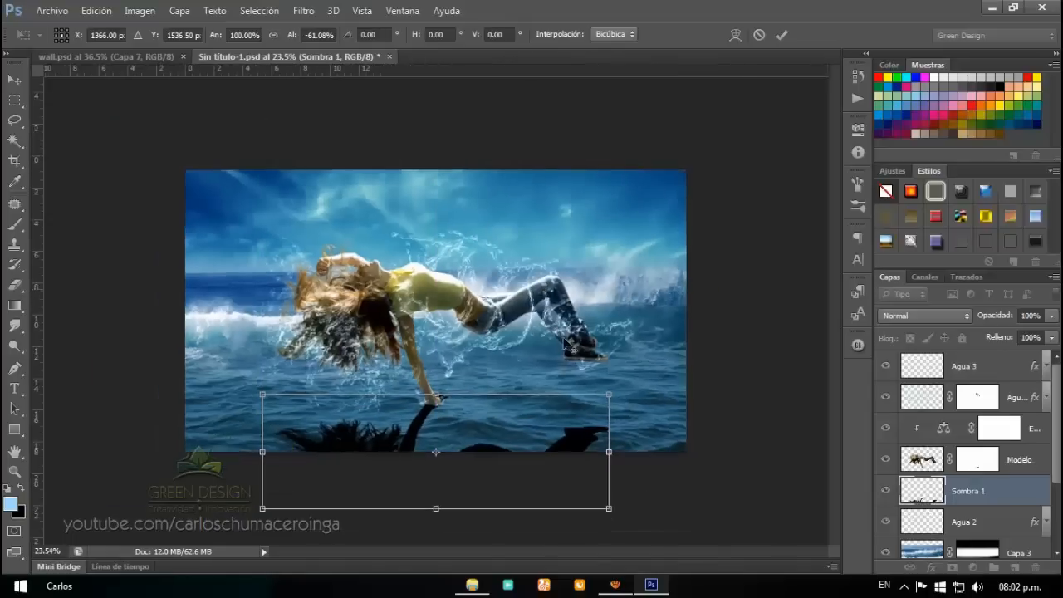
{"action": "left_click_drag", "start_coordinate": [618, 517], "coordinate": [645, 521]}
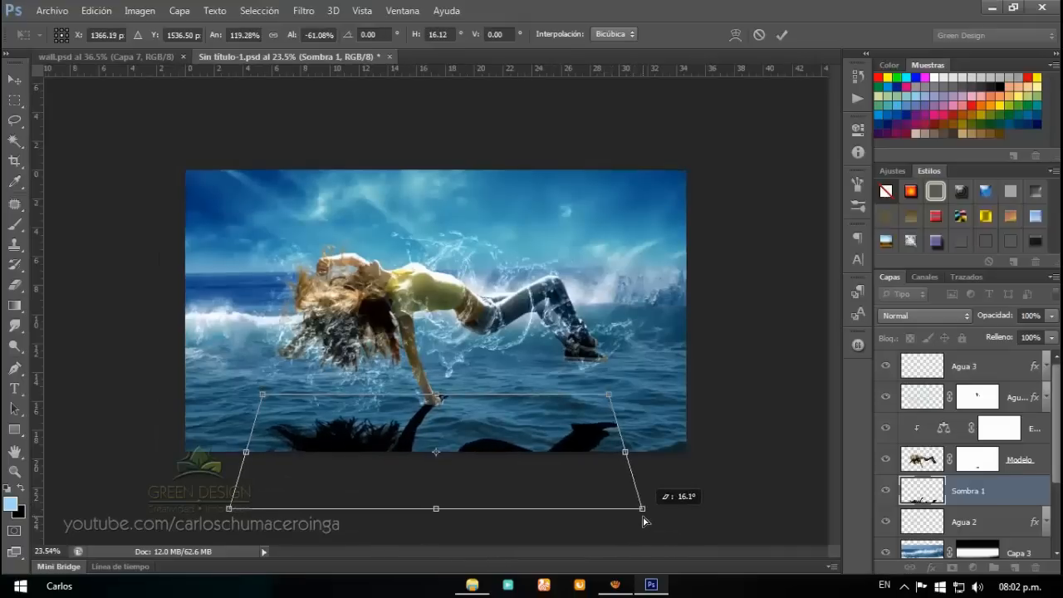
{"action": "key", "text": "Return"}
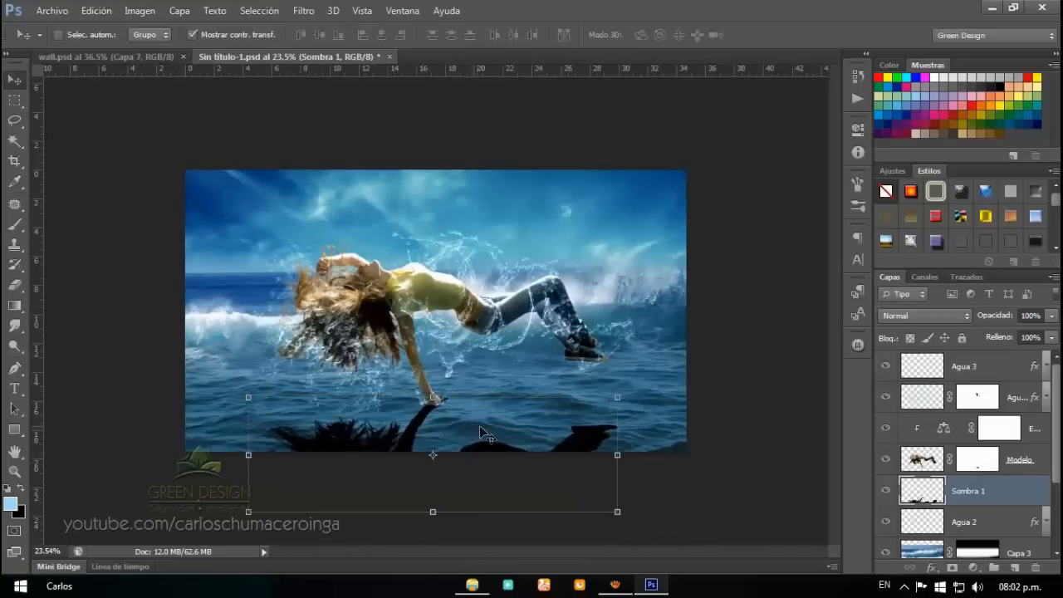
Set the Sombra 1 layer's blend mode to Luz suave and add a layer mask to it.
{"action": "scroll", "coordinate": [477, 422], "scroll_direction": "up", "scroll_amount": 2}
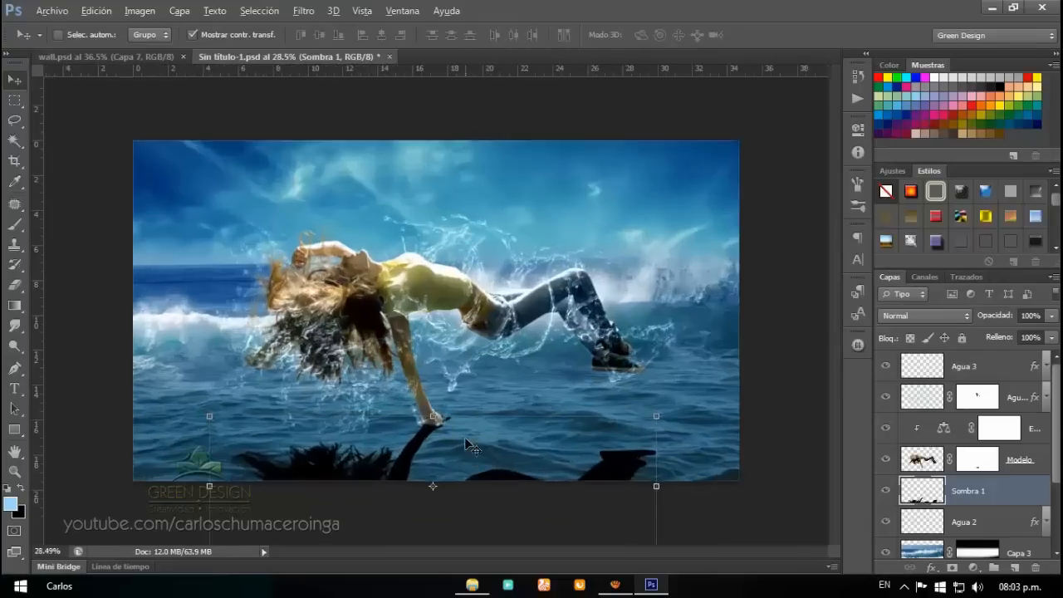
{"action": "scroll", "coordinate": [469, 457], "scroll_direction": "up", "scroll_amount": 1}
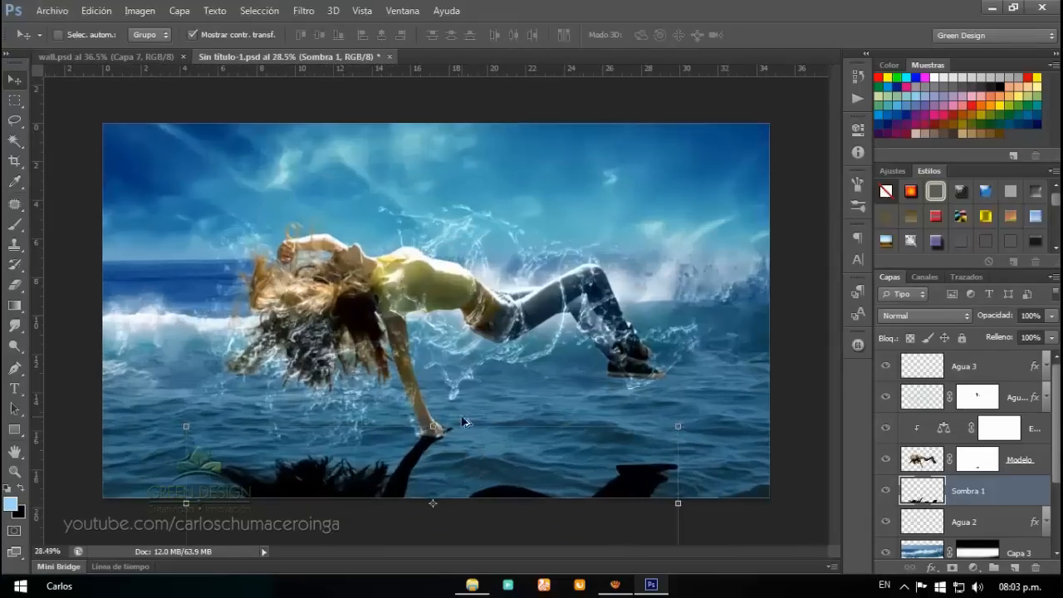
{"action": "scroll", "coordinate": [461, 457], "scroll_direction": "down", "scroll_amount": 2}
{"action": "scroll", "coordinate": [460, 460], "scroll_direction": "up", "scroll_amount": 1}
{"action": "scroll", "coordinate": [460, 459], "scroll_direction": "up", "scroll_amount": 1}
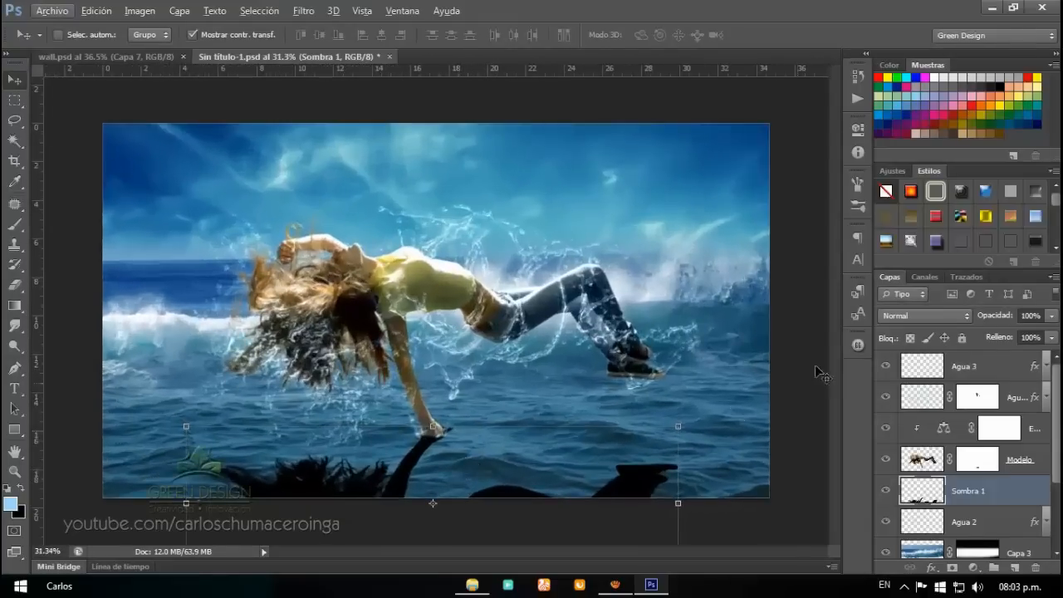
{"action": "left_click", "coordinate": [906, 316]}
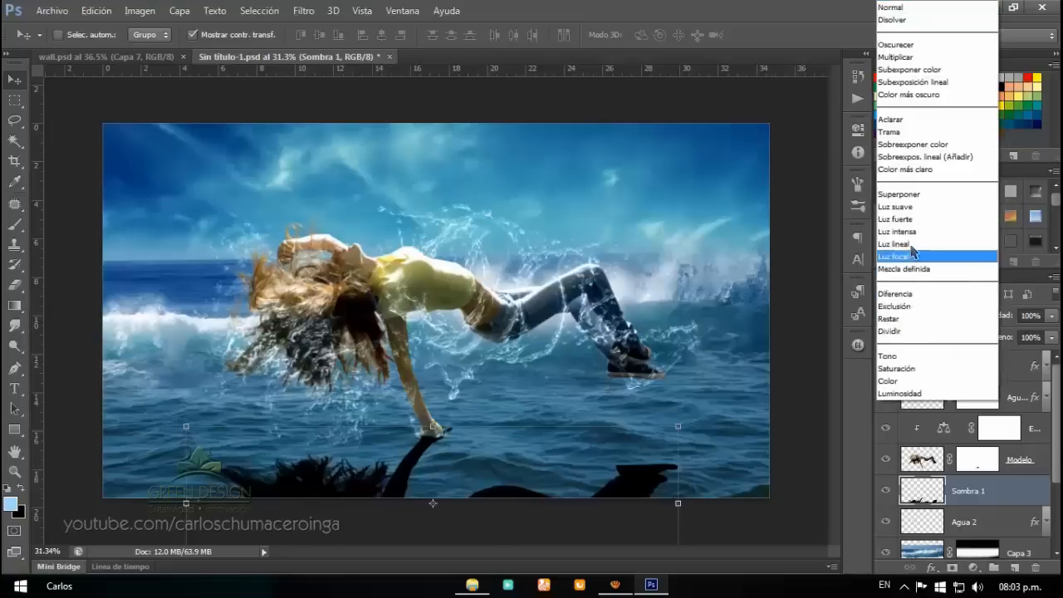
{"action": "left_click", "coordinate": [914, 207]}
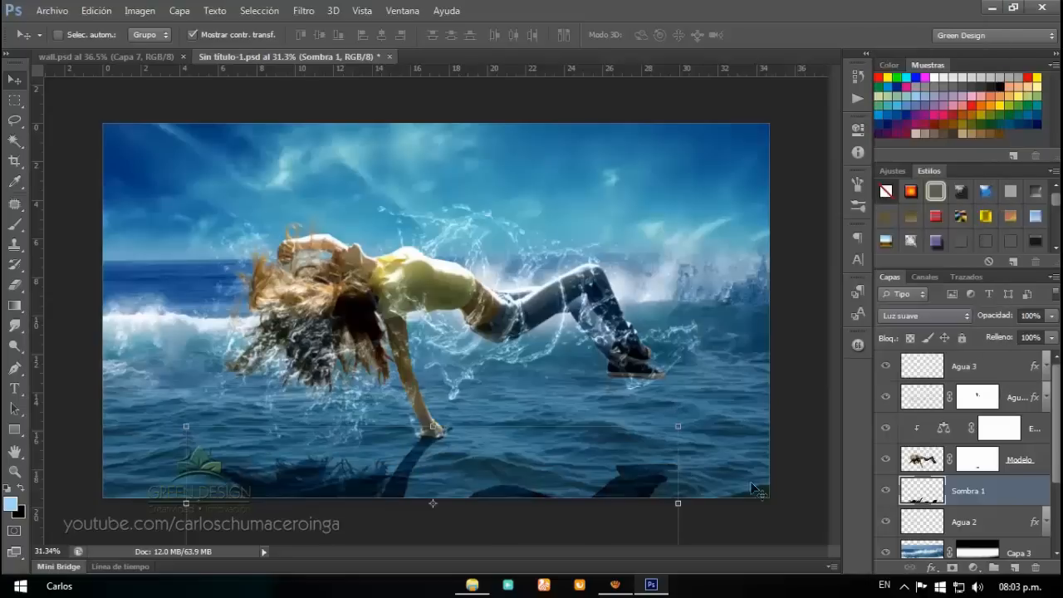
{"action": "left_click", "coordinate": [953, 568]}
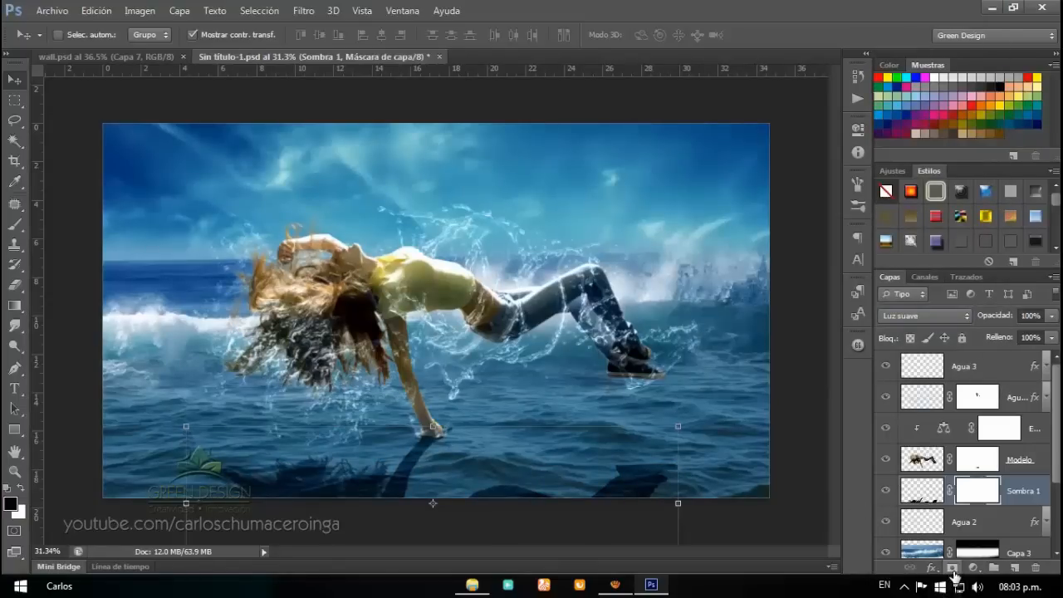
Restore the default brush set for the Brush tool and choose a soft round brush about 287 px in size.
{"action": "left_click", "coordinate": [14, 225]}
{"action": "left_click", "coordinate": [83, 219]}
{"action": "right_click", "coordinate": [552, 314]}
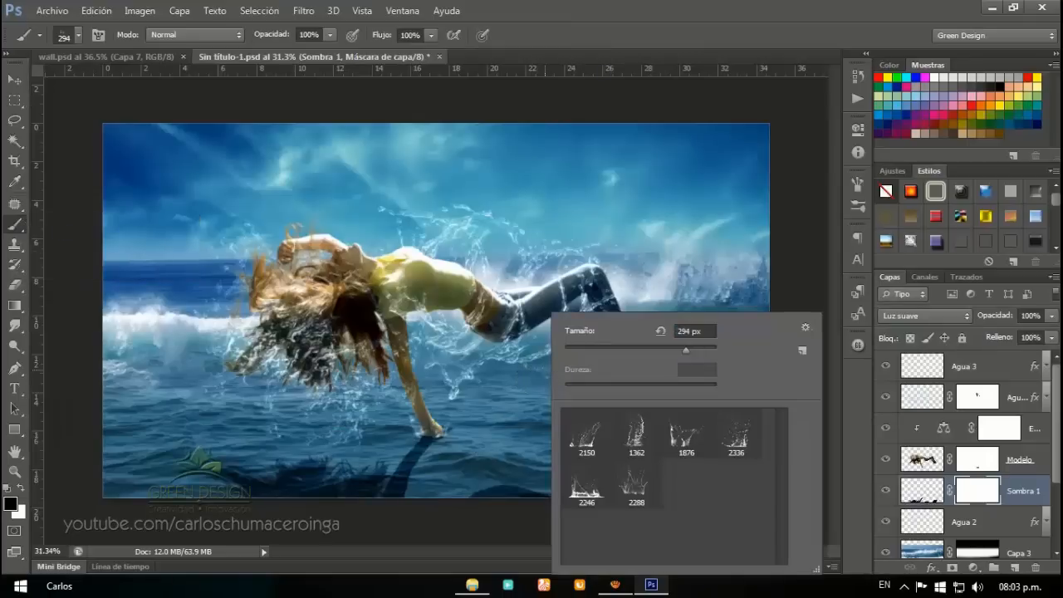
{"action": "left_click", "coordinate": [806, 329]}
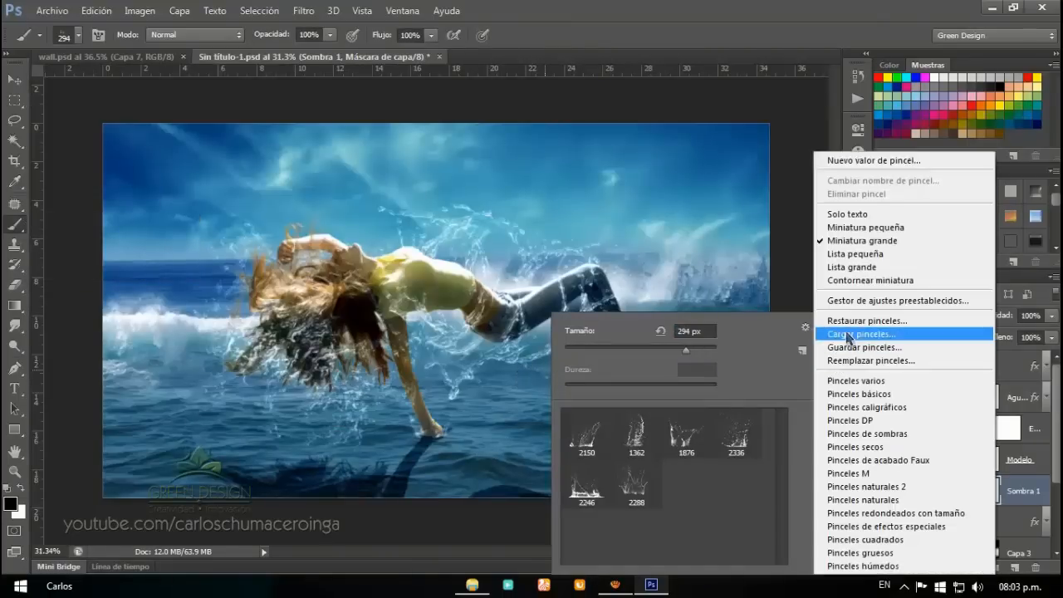
{"action": "left_click", "coordinate": [851, 317]}
{"action": "left_click", "coordinate": [448, 235]}
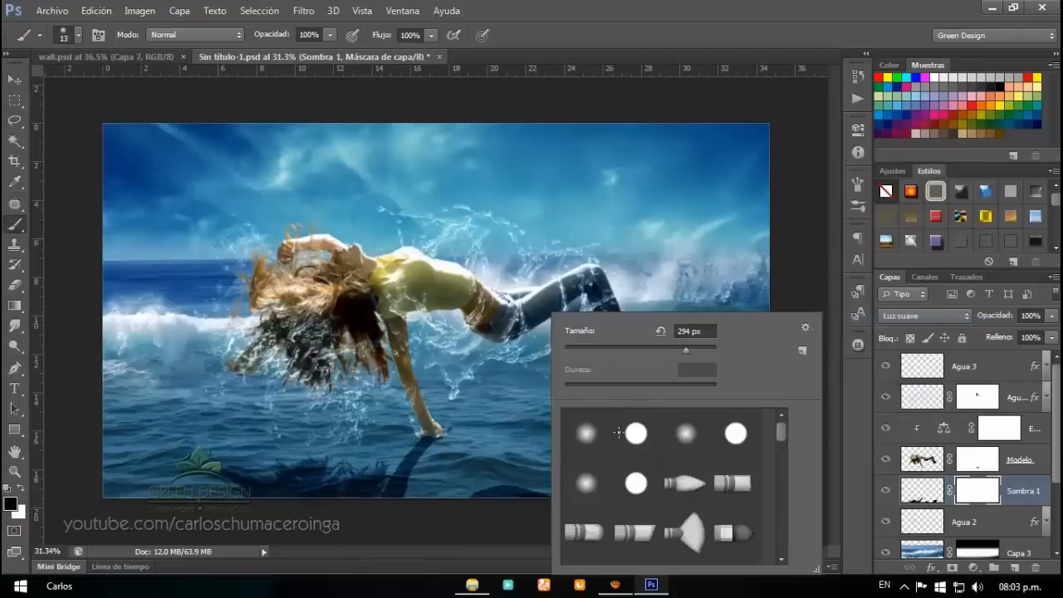
{"action": "mouse_move", "coordinate": [421, 396]}
{"action": "left_mouse_down"}
{"action": "mouse_move", "coordinate": [432, 390]}
{"action": "mouse_move", "coordinate": [441, 407]}
{"action": "left_mouse_up"}
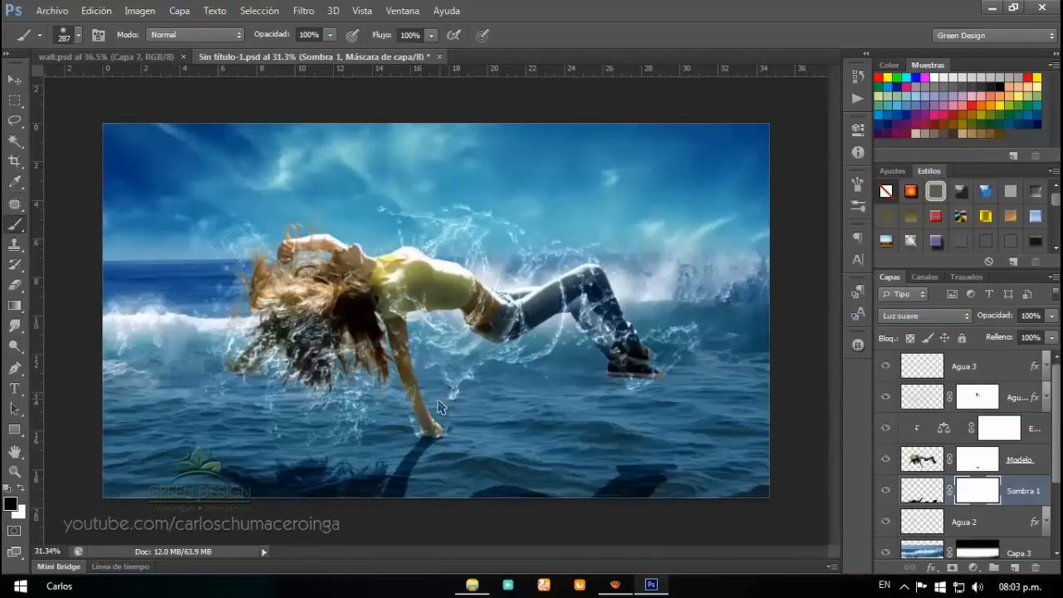
Reduce the brush size and paint black on the Sombra 1 mask to hide the shadow's fingers around the model's hand.
{"action": "key", "text": "ctrl+plus"}
{"action": "scroll", "coordinate": [446, 470], "scroll_direction": "up", "scroll_amount": 5}
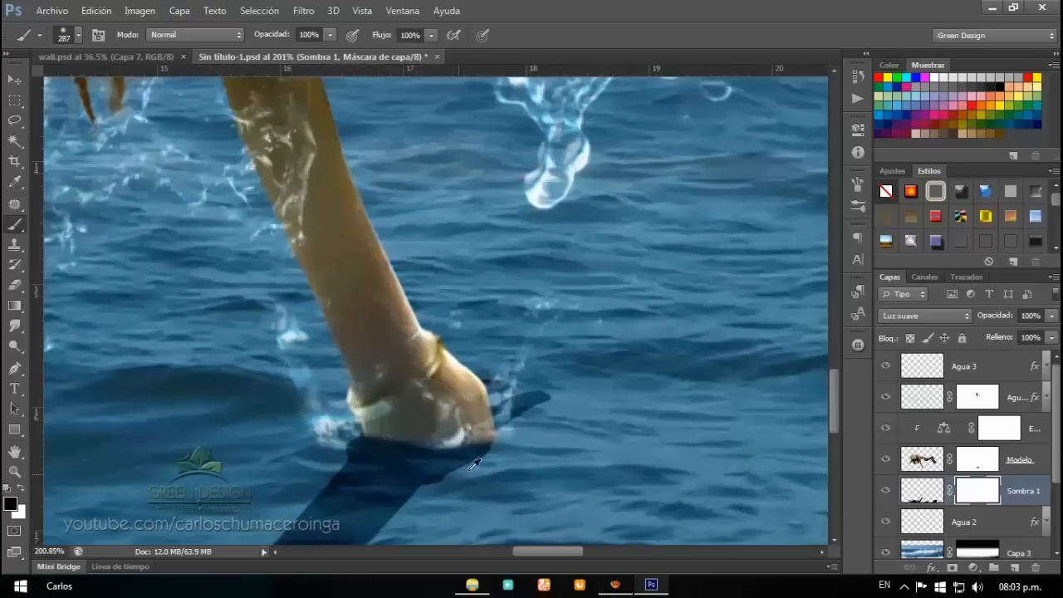
{"action": "left_click_drag", "start_coordinate": [490, 445], "coordinate": [437, 444]}
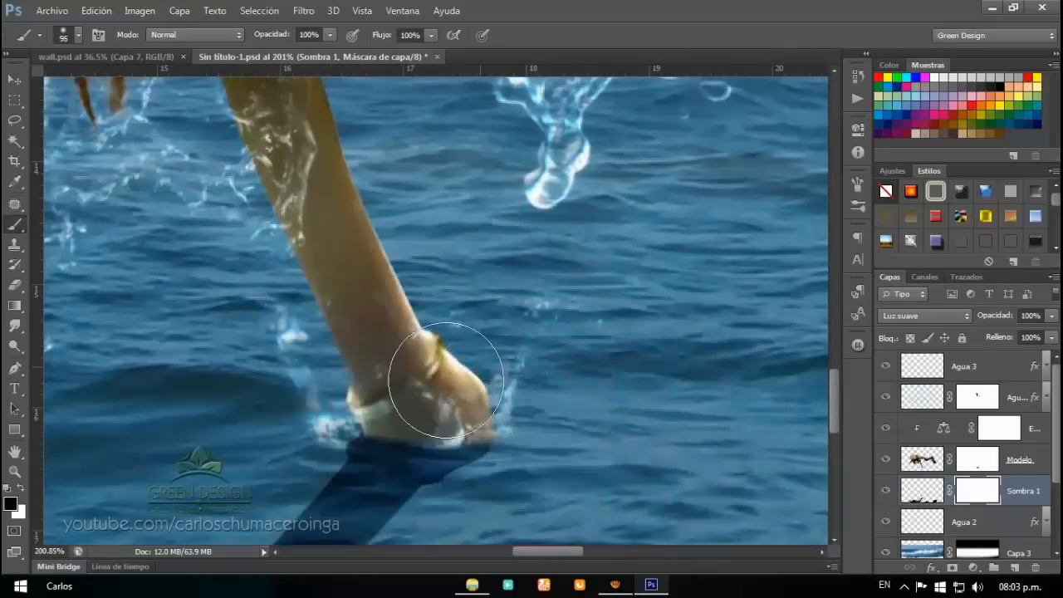
{"action": "mouse_move", "coordinate": [426, 379]}
{"action": "left_mouse_down"}
{"action": "mouse_move", "coordinate": [433, 366]}
{"action": "mouse_move", "coordinate": [396, 367]}
{"action": "mouse_move", "coordinate": [487, 360]}
{"action": "mouse_move", "coordinate": [315, 352]}
{"action": "left_mouse_up"}
Apply a Gaussian Blur with a 10-pixel radius to the Sombra 1 layer's content rather than its mask.
{"action": "scroll", "coordinate": [397, 314], "scroll_direction": "down", "scroll_amount": 2}
{"action": "scroll", "coordinate": [444, 311], "scroll_direction": "down", "scroll_amount": 8}
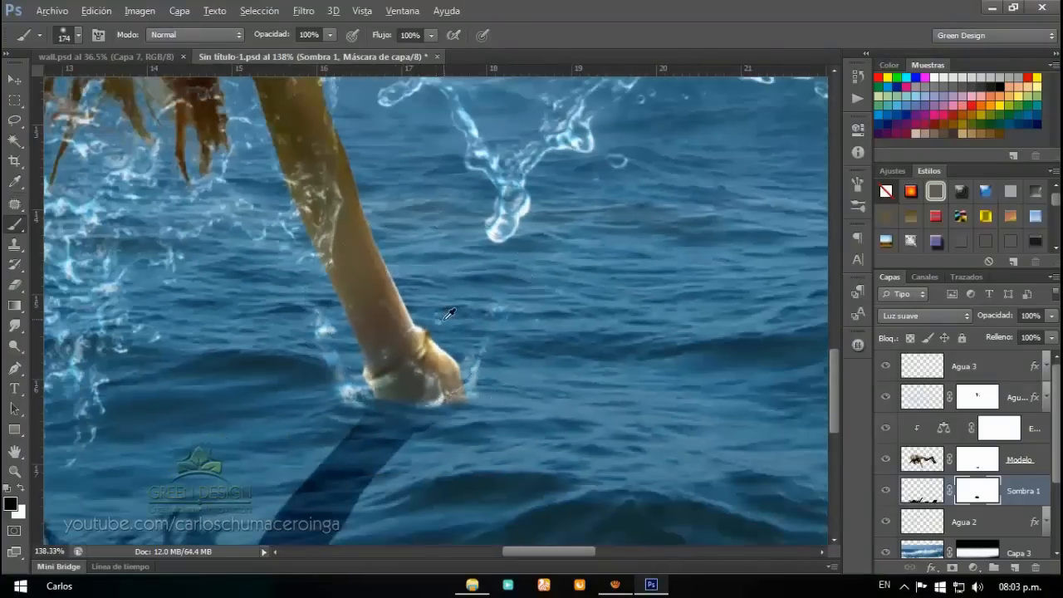
{"action": "scroll", "coordinate": [448, 313], "scroll_direction": "down", "scroll_amount": 2}
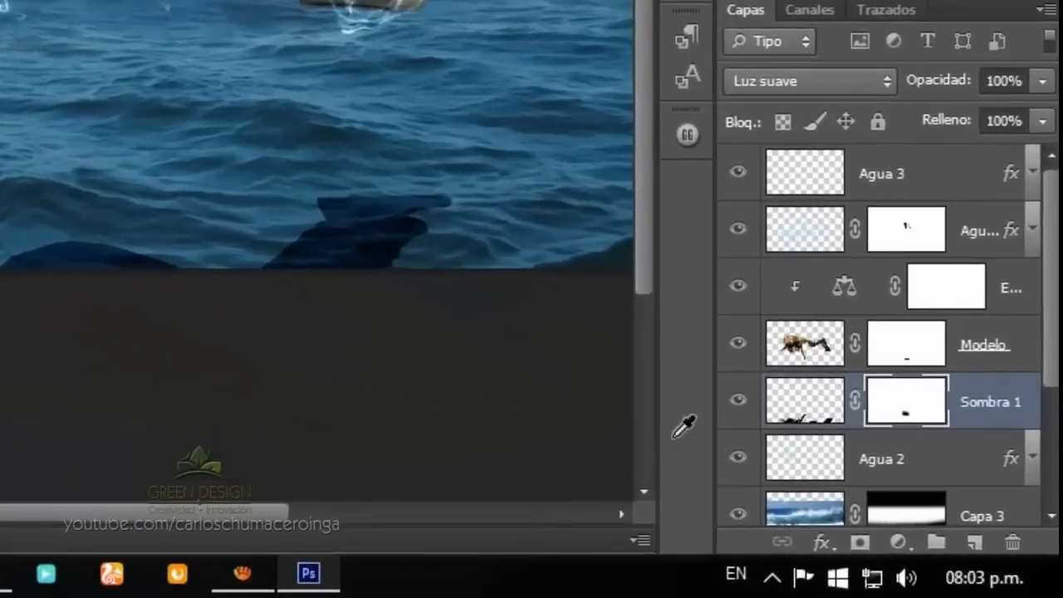
{"action": "left_click", "coordinate": [796, 412]}
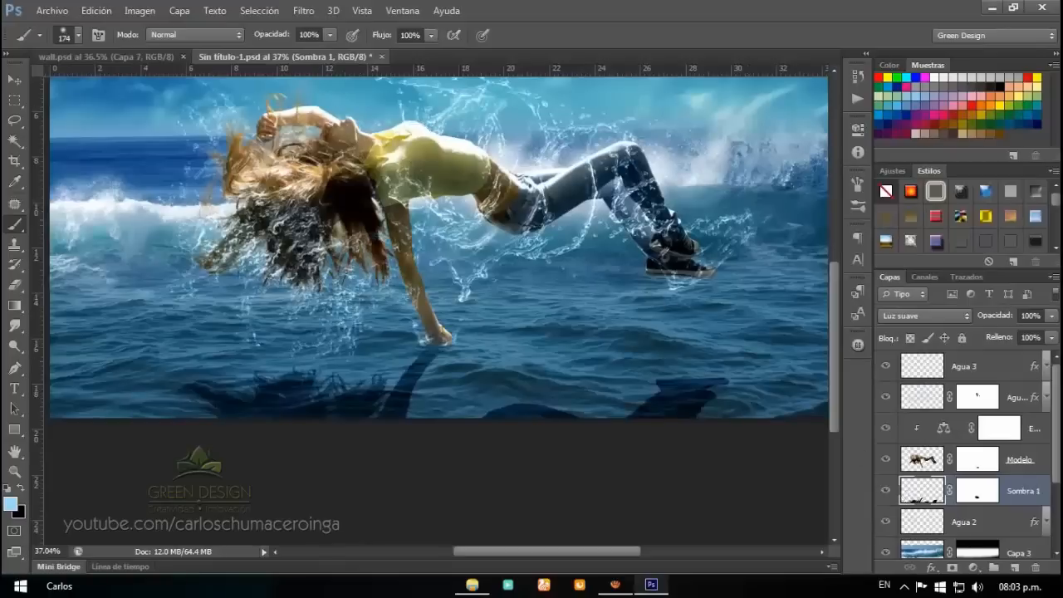
{"action": "left_click", "coordinate": [303, 11]}
{"action": "mouse_move", "coordinate": [376, 167]}
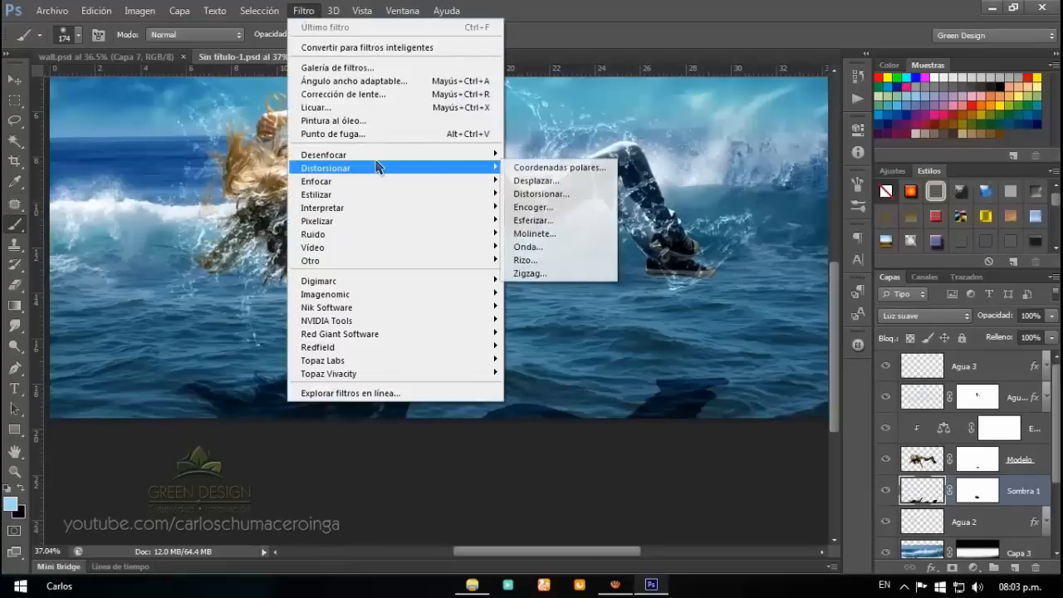
{"action": "left_click", "coordinate": [578, 297]}
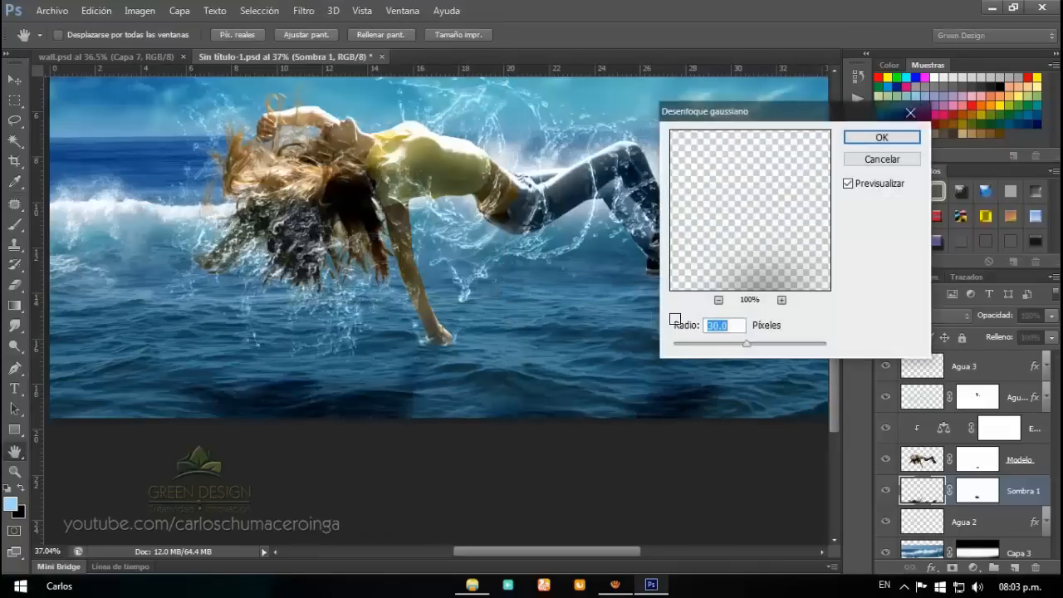
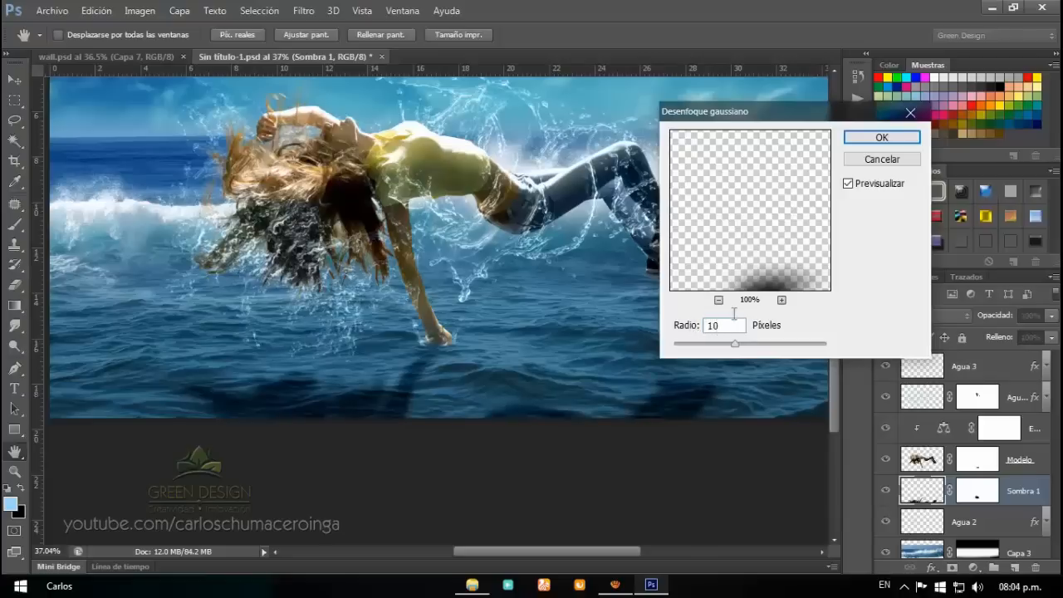
{"action": "left_click", "coordinate": [858, 142]}
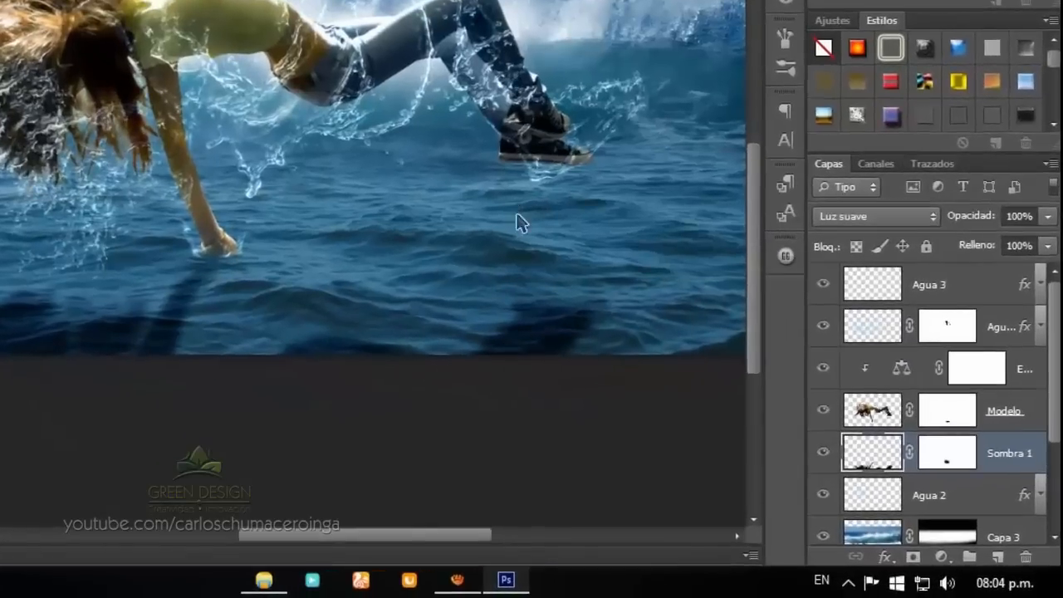
Add a new layer directly above Sombra 1 and name it "Sombra 2".
{"action": "left_click", "coordinate": [998, 561]}
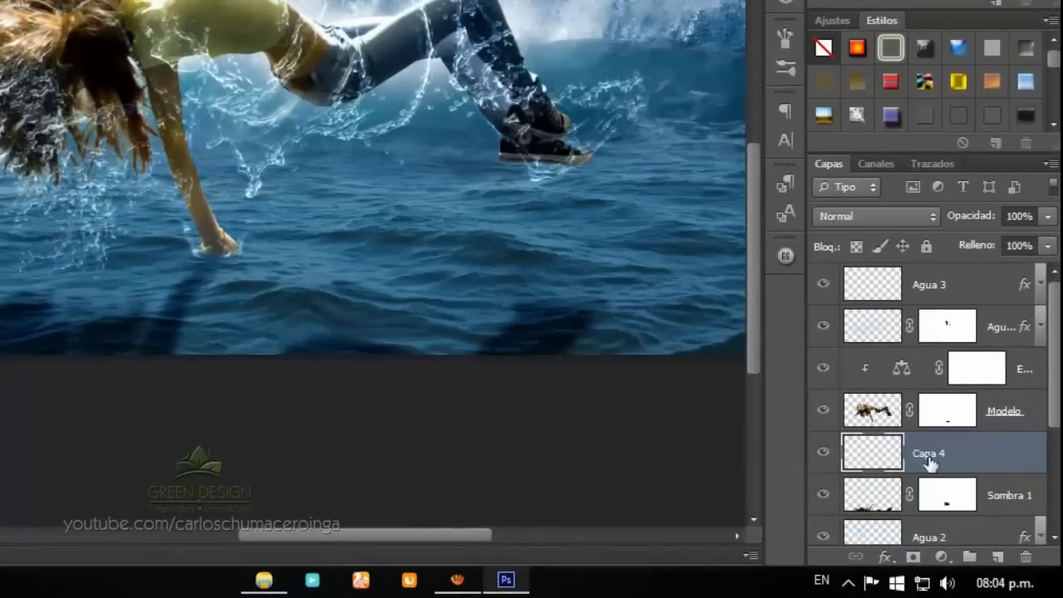
{"action": "double_click", "coordinate": [930, 454]}
{"action": "type", "text": "Sombra 2"}
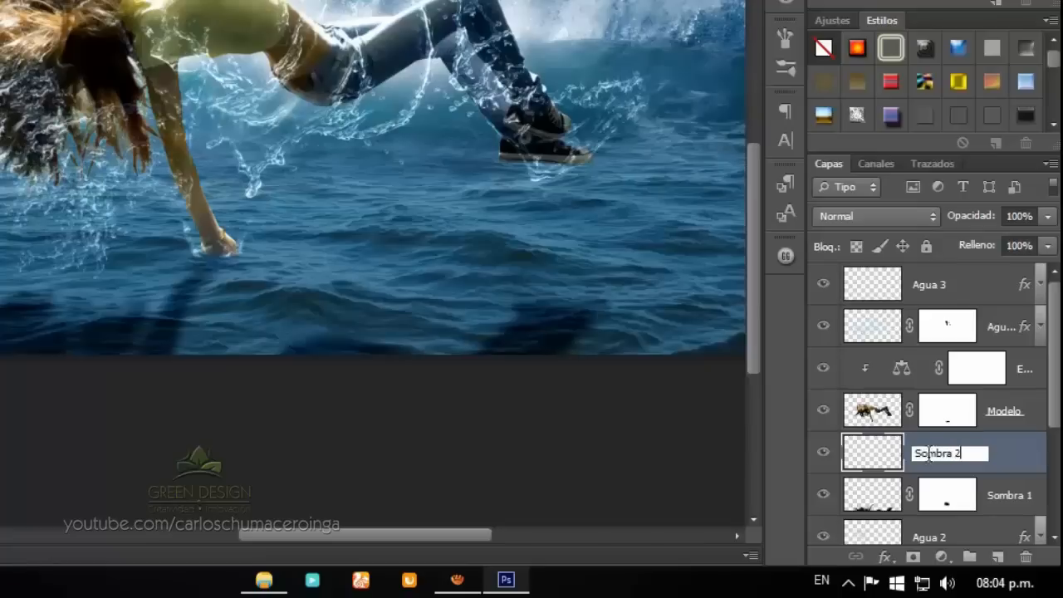
Confirm the layer name Sombra 2 and set the layer's blending mode to Soft Light (Luz suave).
{"action": "key", "text": "Return"}
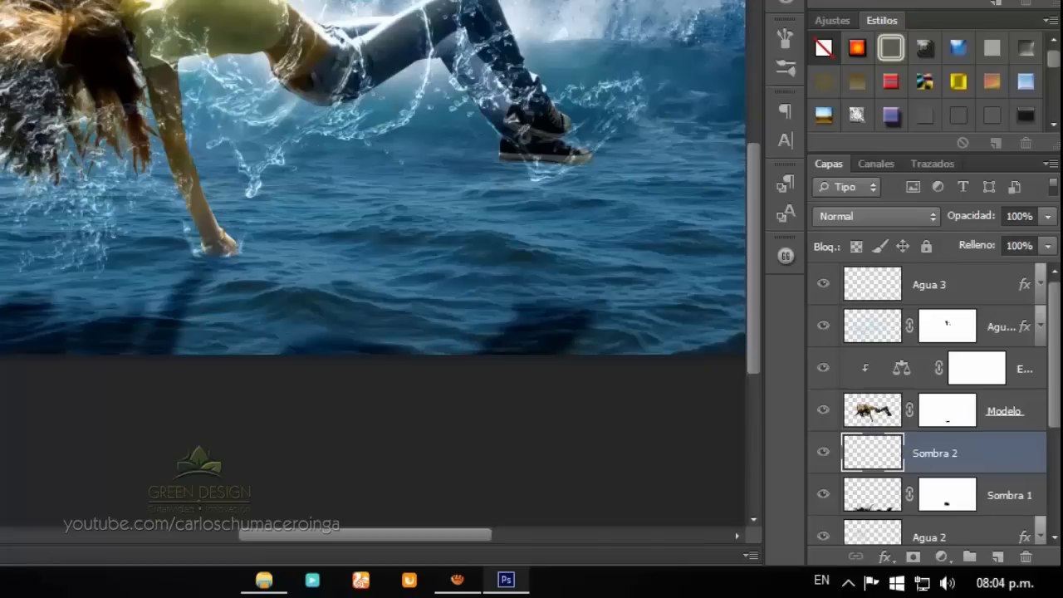
{"action": "left_click", "coordinate": [911, 223]}
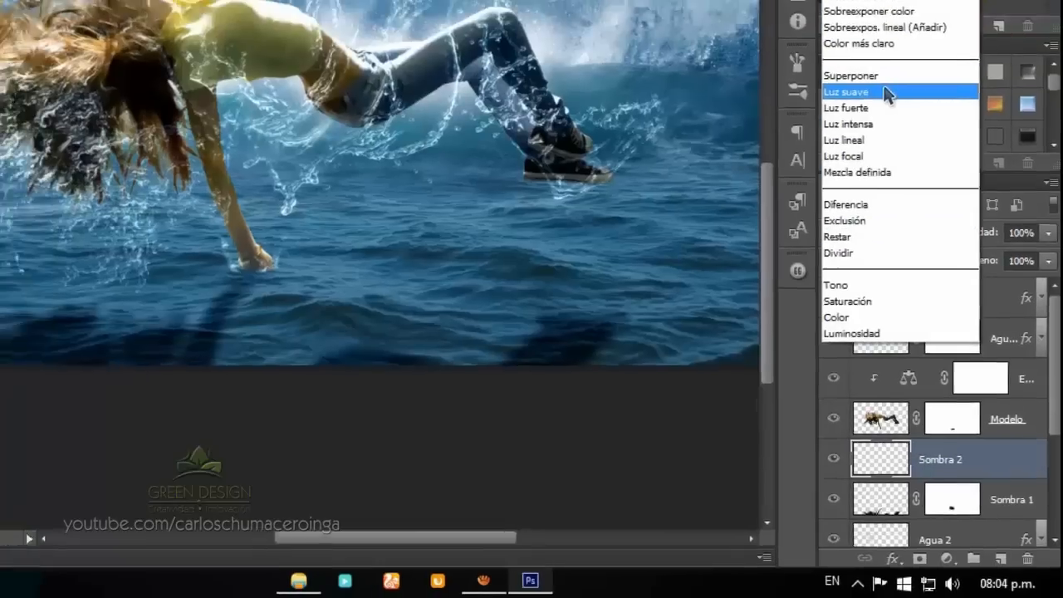
{"action": "left_click", "coordinate": [885, 88]}
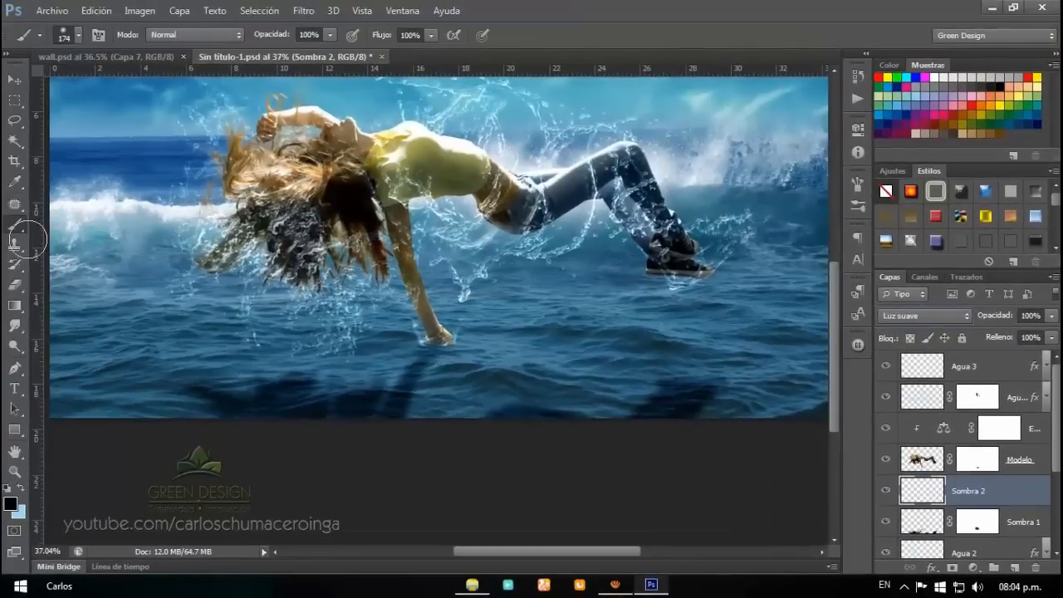
Paint soft black shadow on Sombra 2 just below the model's submerged hand, using a 62 px brush at 50% opacity.
{"action": "right_click", "coordinate": [14, 224]}
{"action": "left_click", "coordinate": [55, 222]}
{"action": "scroll", "coordinate": [434, 334], "scroll_direction": "up", "scroll_amount": 2}
{"action": "scroll", "coordinate": [446, 342], "scroll_direction": "up", "scroll_amount": 3}
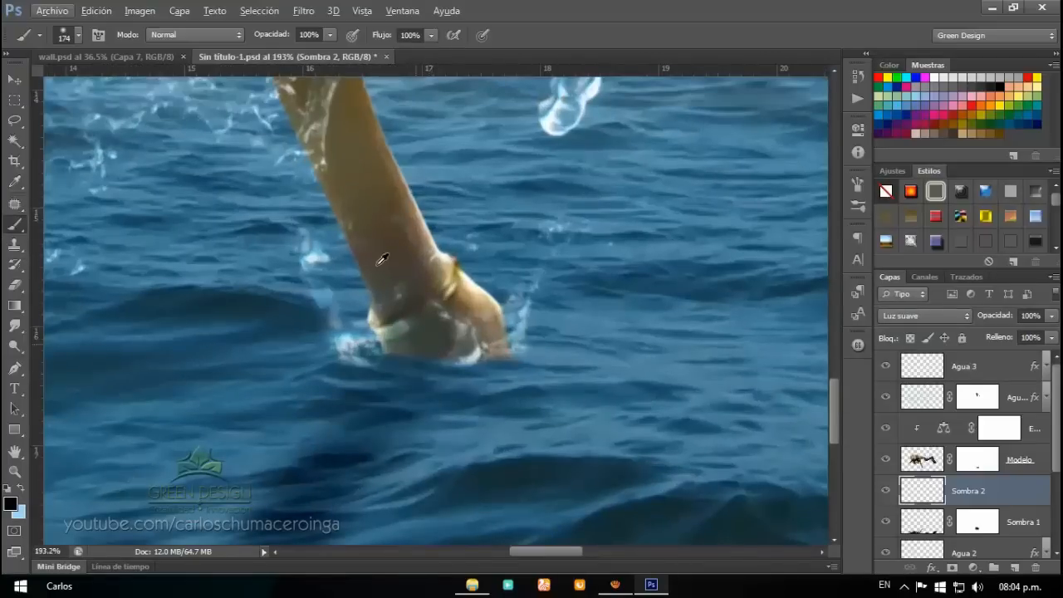
{"action": "left_click", "coordinate": [287, 35]}
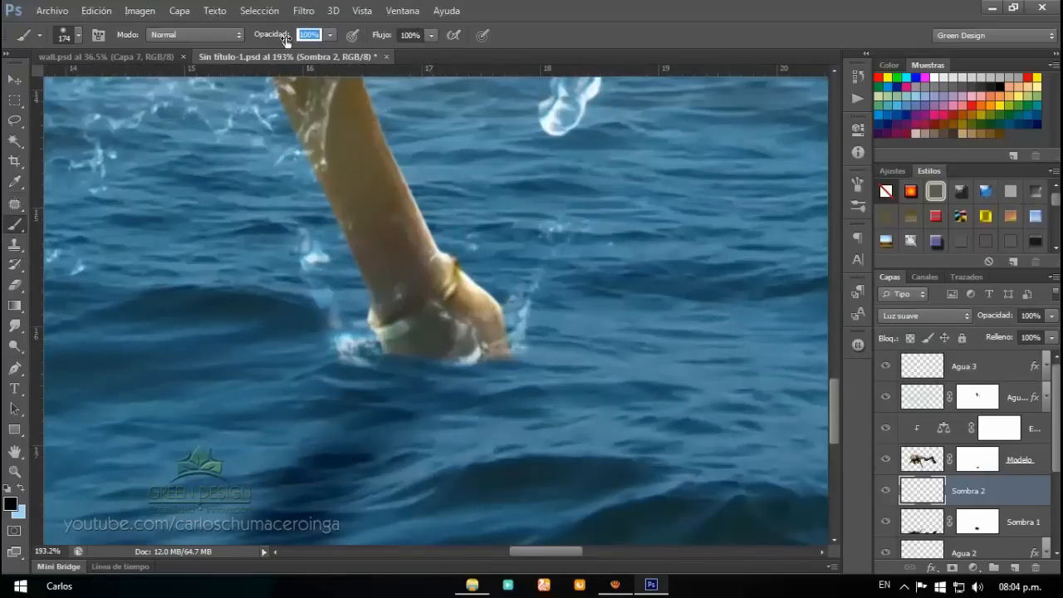
{"action": "left_click_drag", "start_coordinate": [456, 381], "coordinate": [363, 387]}
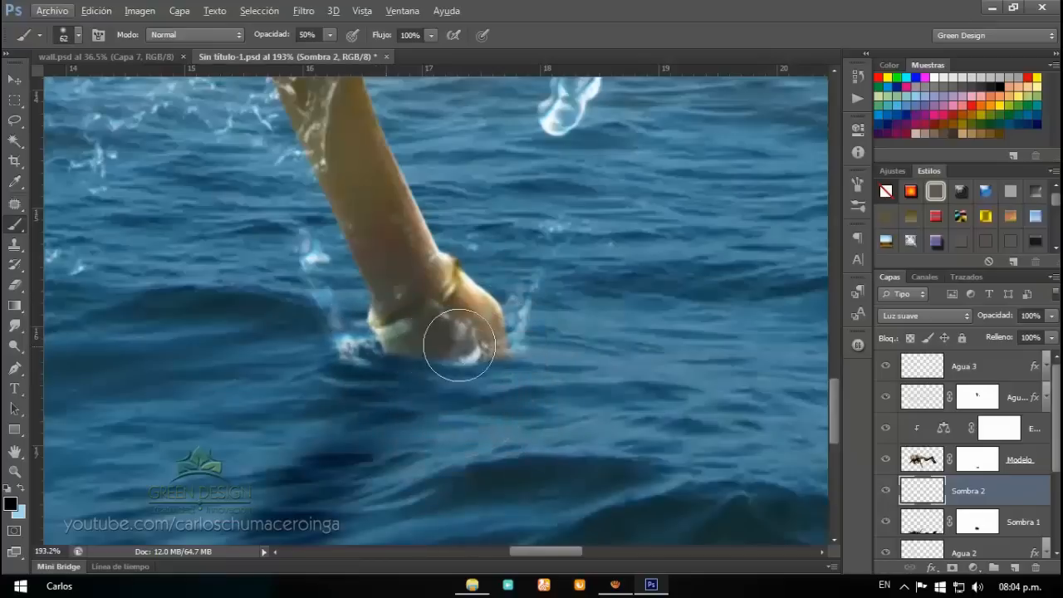
{"action": "mouse_move", "coordinate": [378, 369]}
{"action": "left_mouse_down"}
{"action": "mouse_move", "coordinate": [349, 368]}
{"action": "mouse_move", "coordinate": [453, 397]}
{"action": "mouse_move", "coordinate": [378, 399]}
{"action": "left_mouse_up"}
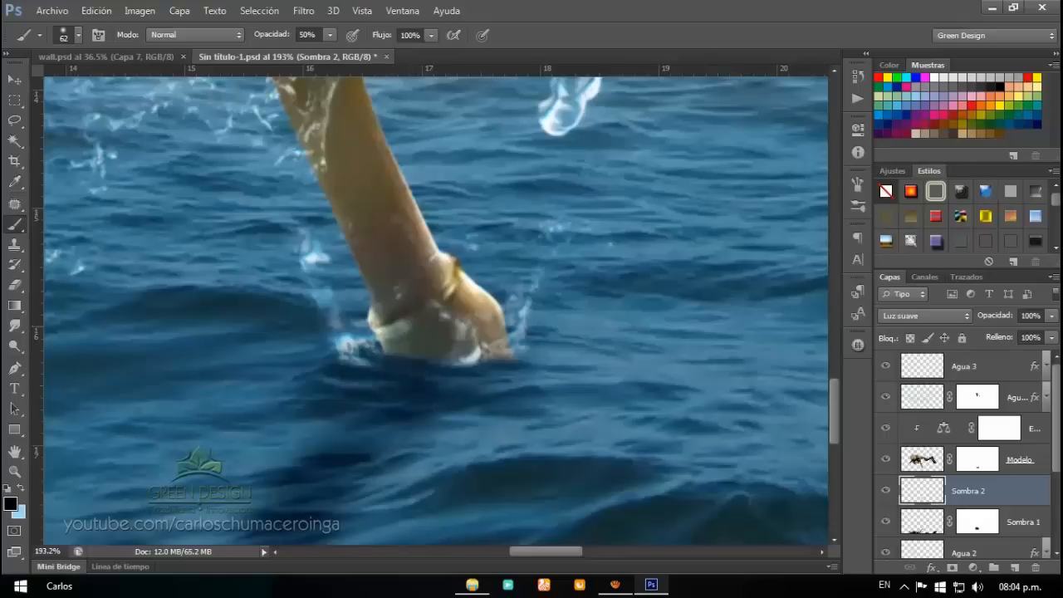
Extend the hand's shadow on Sombra 2 over the water with an 83 px brush at 21% opacity.
{"action": "left_click_drag", "start_coordinate": [350, 324], "coordinate": [352, 325]}
{"action": "mouse_move", "coordinate": [343, 422]}
{"action": "left_mouse_down"}
{"action": "mouse_move", "coordinate": [461, 427]}
{"action": "mouse_move", "coordinate": [483, 415]}
{"action": "left_mouse_up"}
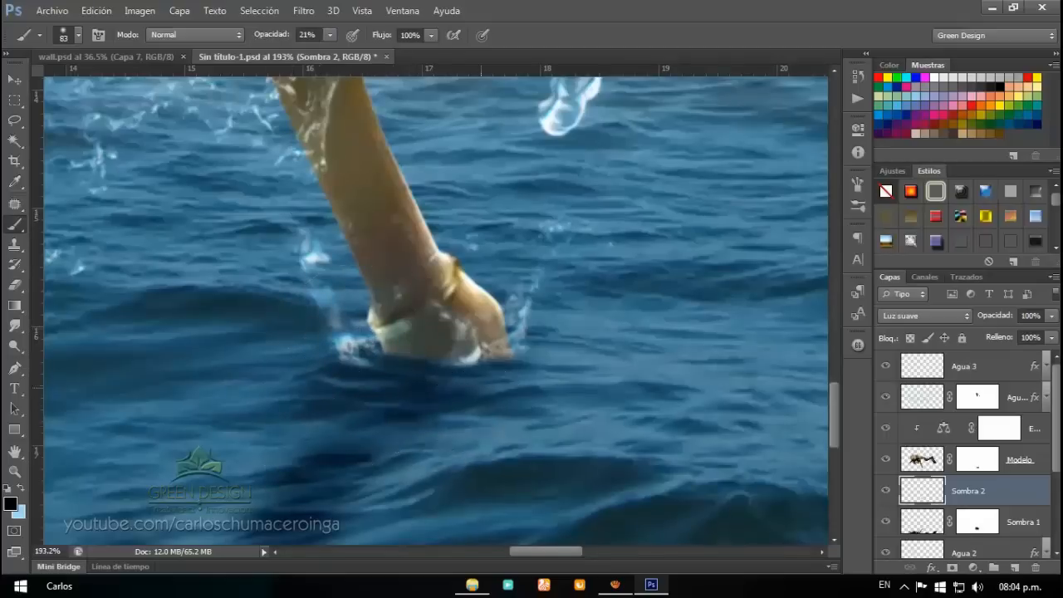
{"action": "scroll", "coordinate": [470, 403], "scroll_direction": "down", "scroll_amount": 5}
{"action": "scroll", "coordinate": [469, 403], "scroll_direction": "down", "scroll_amount": 3}
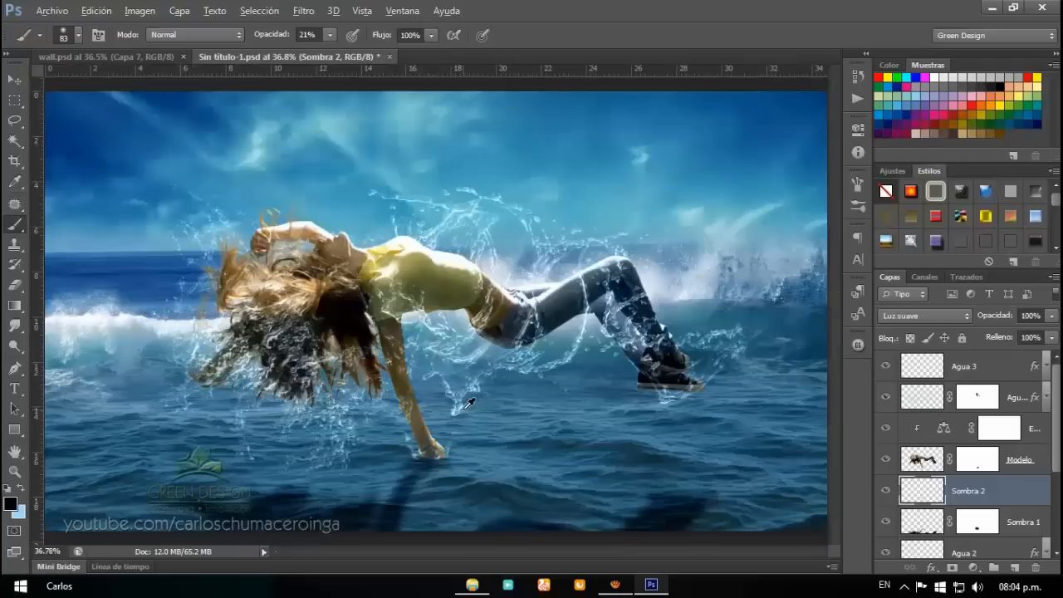
{"action": "scroll", "coordinate": [470, 403], "scroll_direction": "down", "scroll_amount": 1}
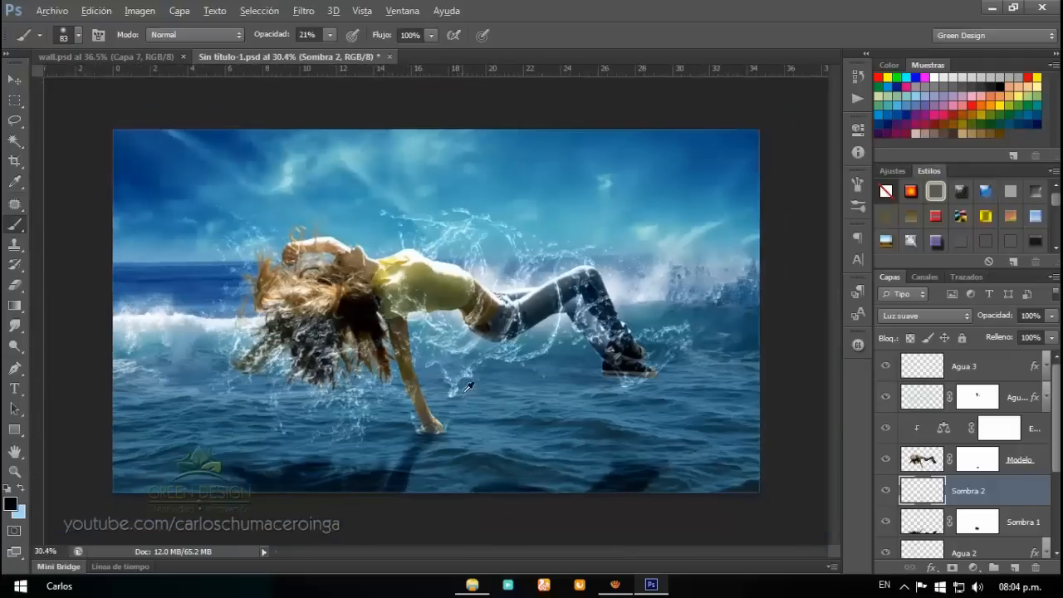
{"action": "key", "text": "alt"}
{"action": "scroll", "coordinate": [457, 357], "scroll_direction": "up", "scroll_amount": 1}
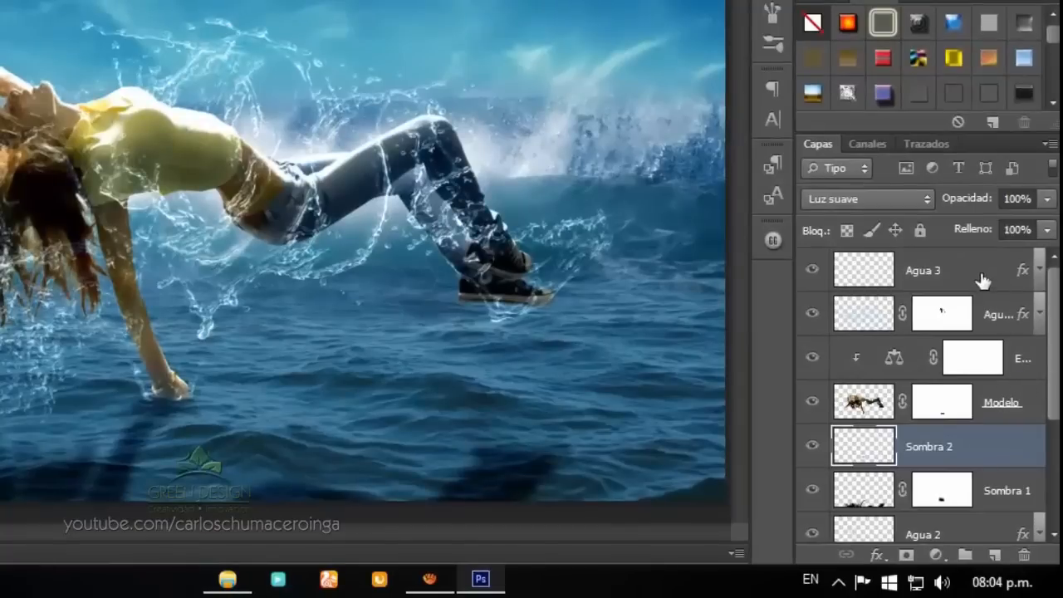
Duplicate the three Agua splash layers together, keeping the copies at the top of the layer stack.
{"action": "left_click", "coordinate": [983, 281]}
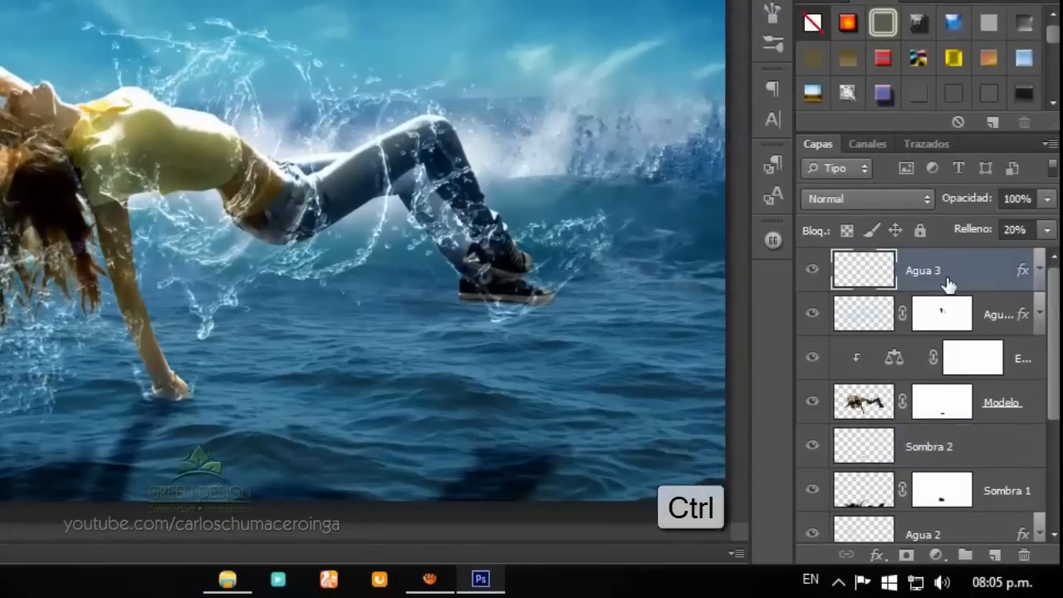
{"action": "left_click", "coordinate": [1002, 327], "text": "ctrl"}
{"action": "scroll", "coordinate": [1005, 339], "scroll_direction": "down", "scroll_amount": 1}
{"action": "scroll", "coordinate": [1005, 339], "scroll_direction": "down", "scroll_amount": 1}
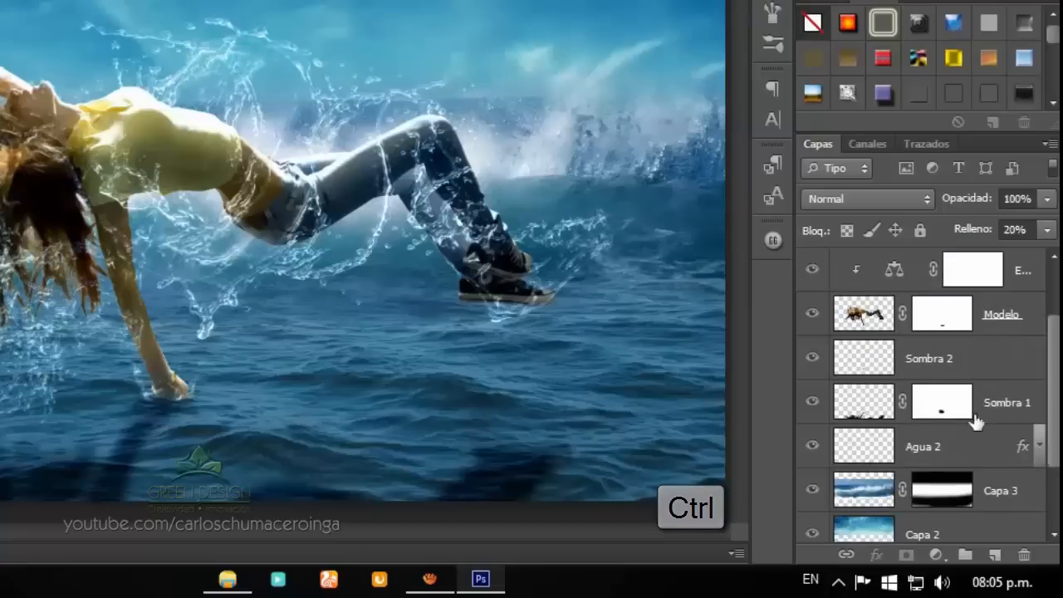
{"action": "left_click", "coordinate": [963, 449], "text": "ctrl"}
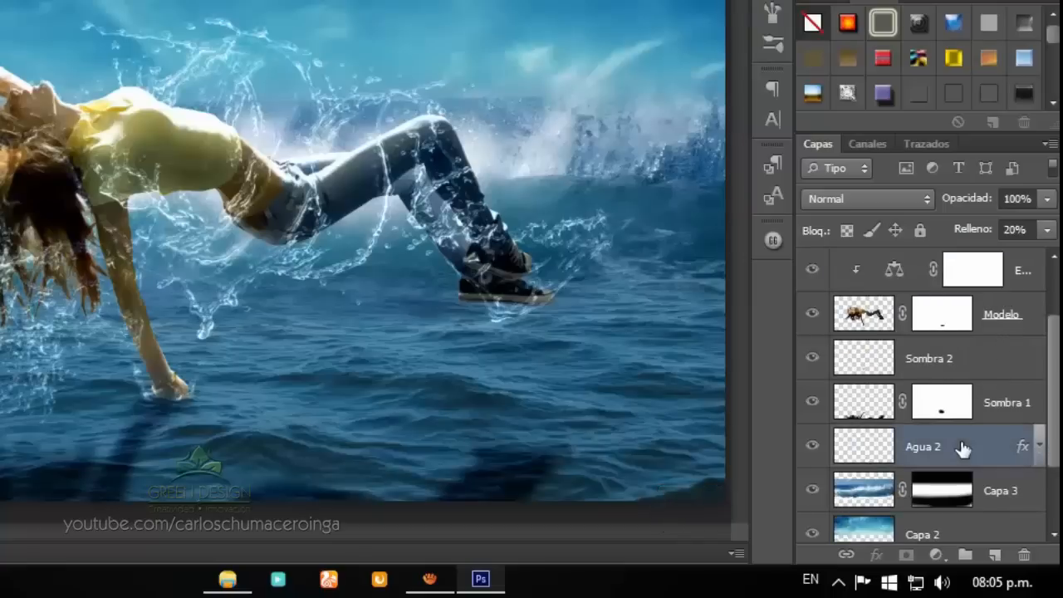
{"action": "scroll", "coordinate": [963, 448], "scroll_direction": "up", "scroll_amount": 2}
{"action": "key", "text": "ctrl+j"}
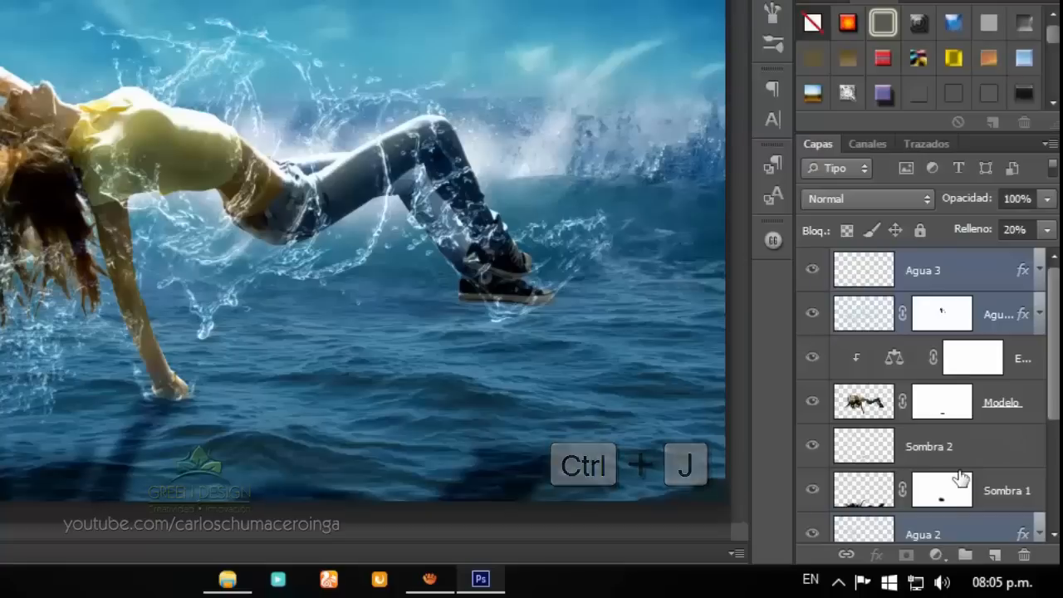
{"action": "left_click_drag", "start_coordinate": [937, 436], "coordinate": [860, 314]}
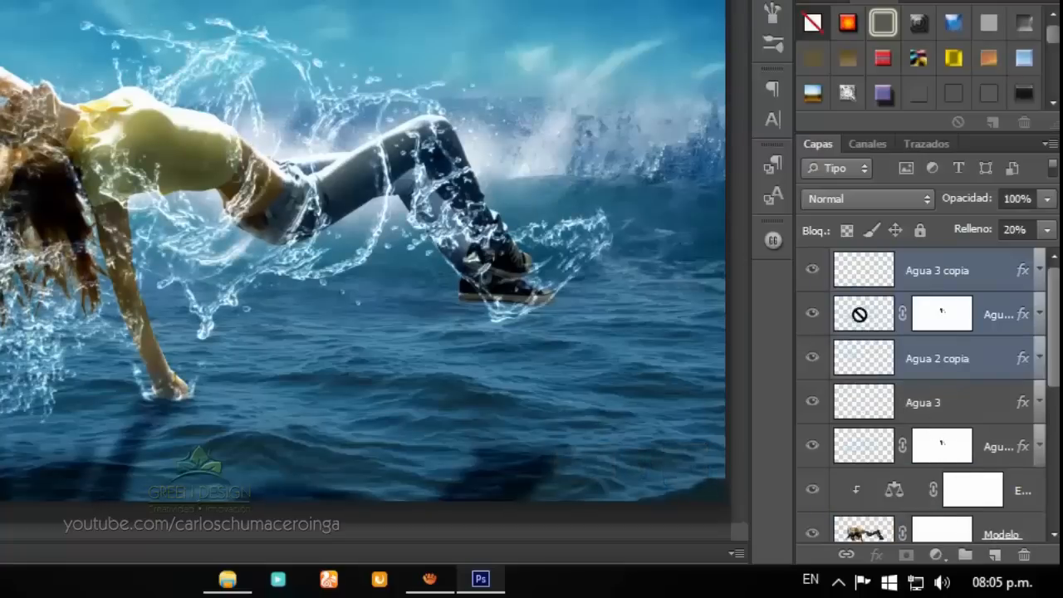
Merge the three duplicated water layers into one layer and rename it "Sombra 3".
{"action": "right_click", "coordinate": [987, 283]}
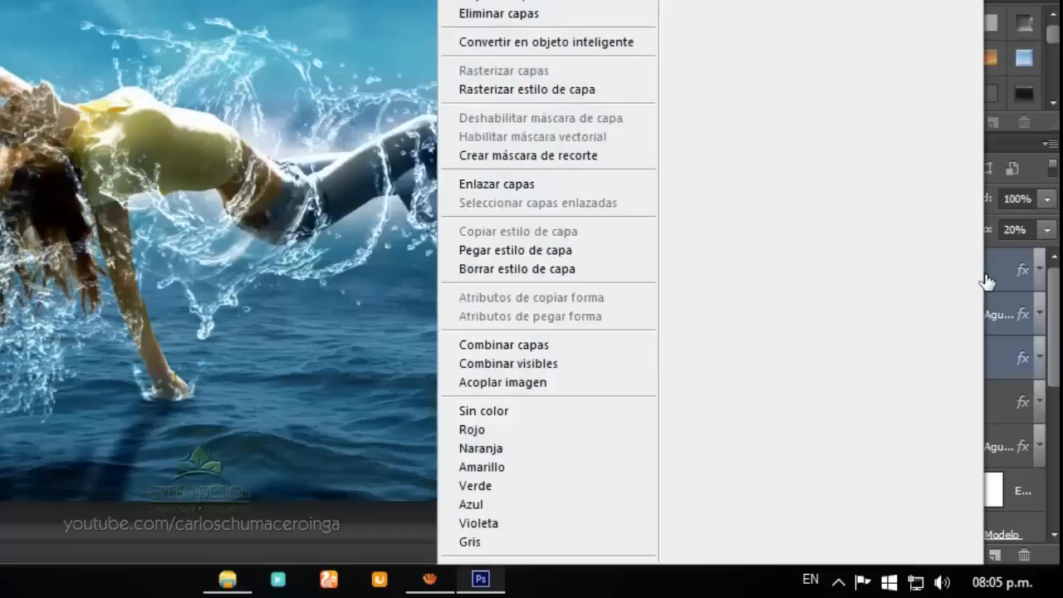
{"action": "left_click", "coordinate": [531, 345]}
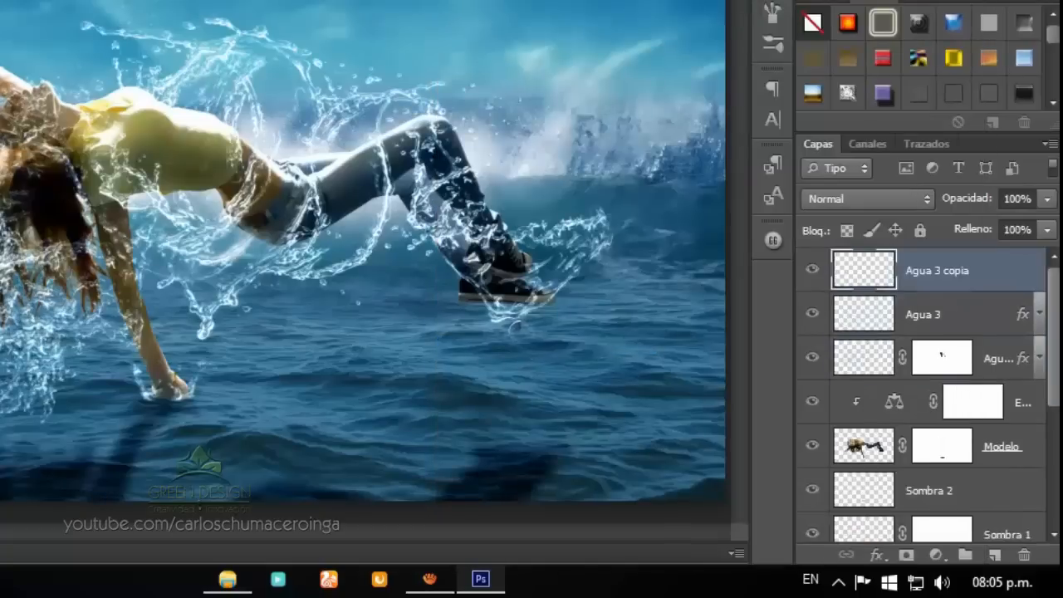
{"action": "double_click", "coordinate": [947, 275]}
{"action": "type", "text": "Sc"}
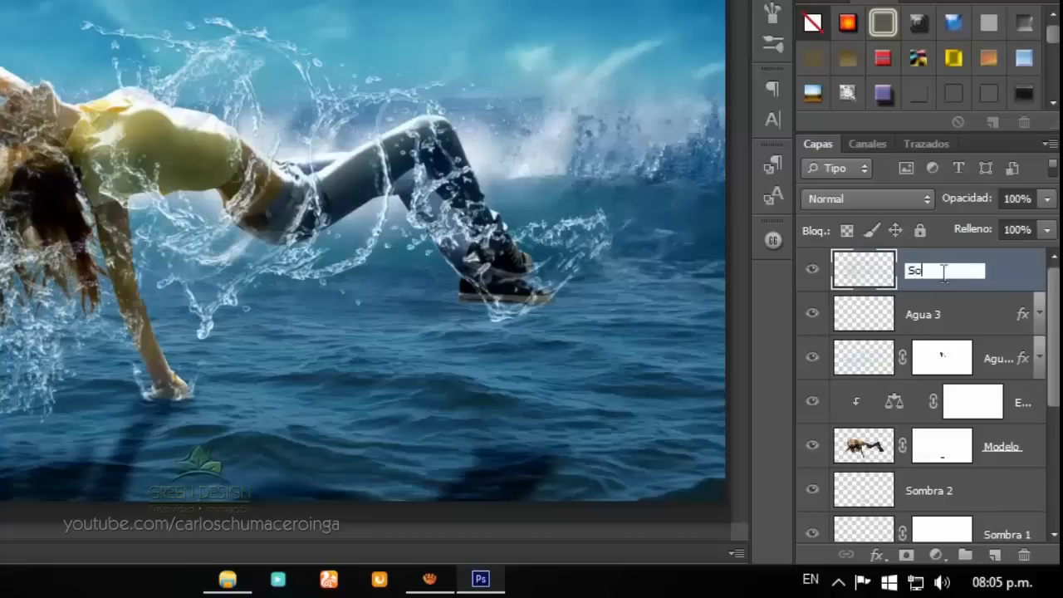
{"action": "key", "text": "Return"}
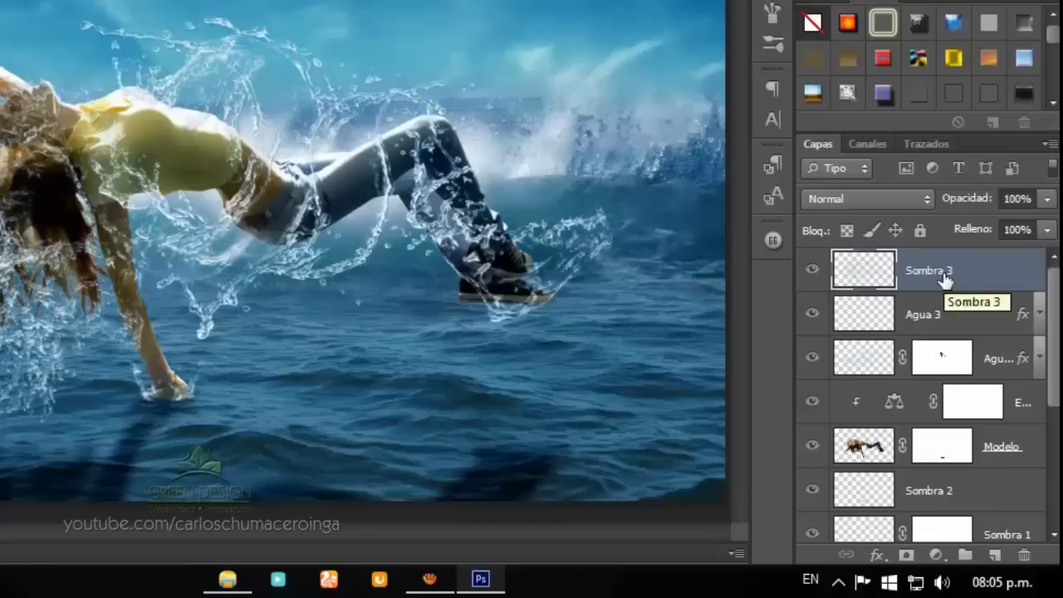
Apply a black (#000000) Color Overlay at 100% opacity to Sombra 3 and rasterize its layer style.
{"action": "left_click", "coordinate": [876, 555]}
{"action": "left_click", "coordinate": [964, 444]}
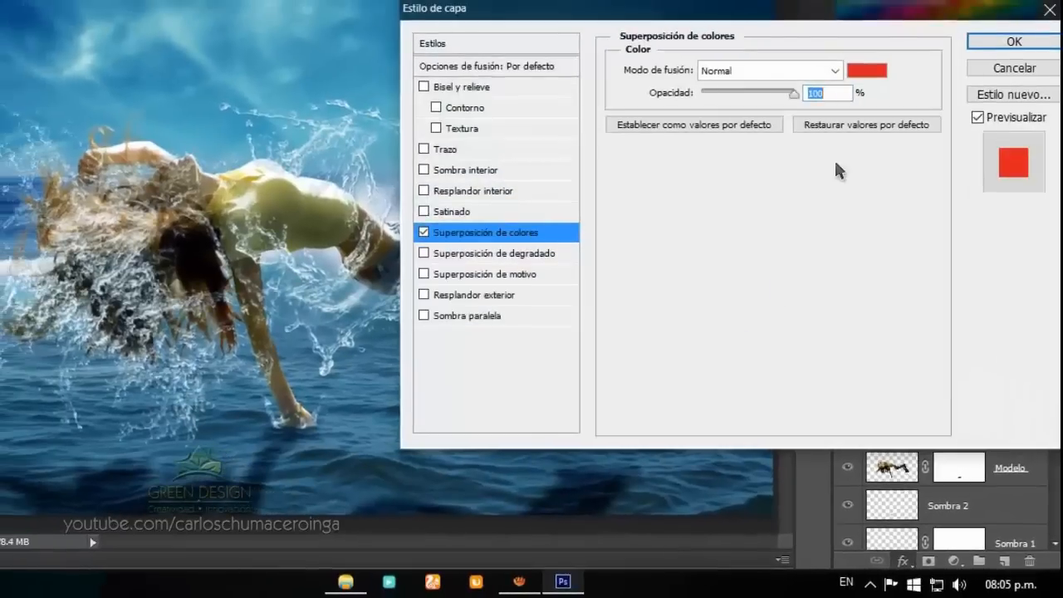
{"action": "left_click", "coordinate": [862, 79]}
{"action": "left_click_drag", "start_coordinate": [545, 329], "coordinate": [571, 387]}
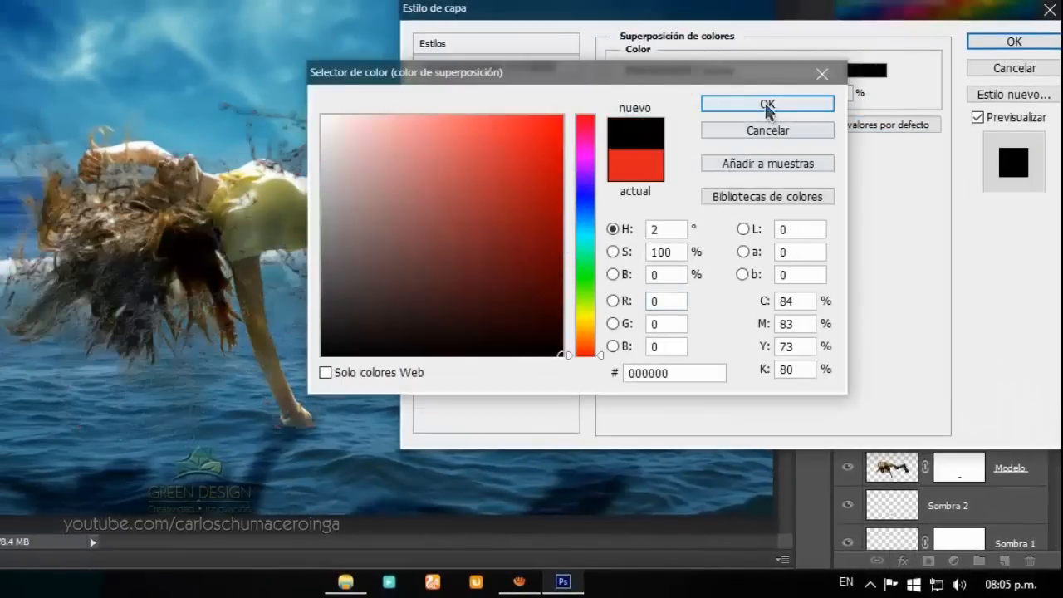
{"action": "left_click", "coordinate": [767, 104]}
{"action": "left_click", "coordinate": [1010, 47]}
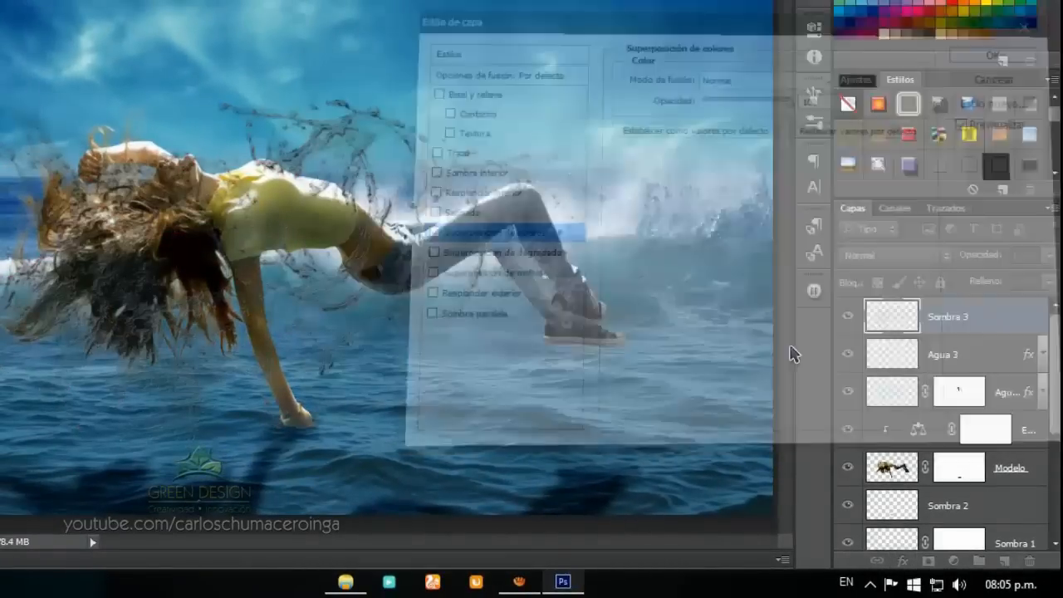
{"action": "right_click", "coordinate": [990, 323]}
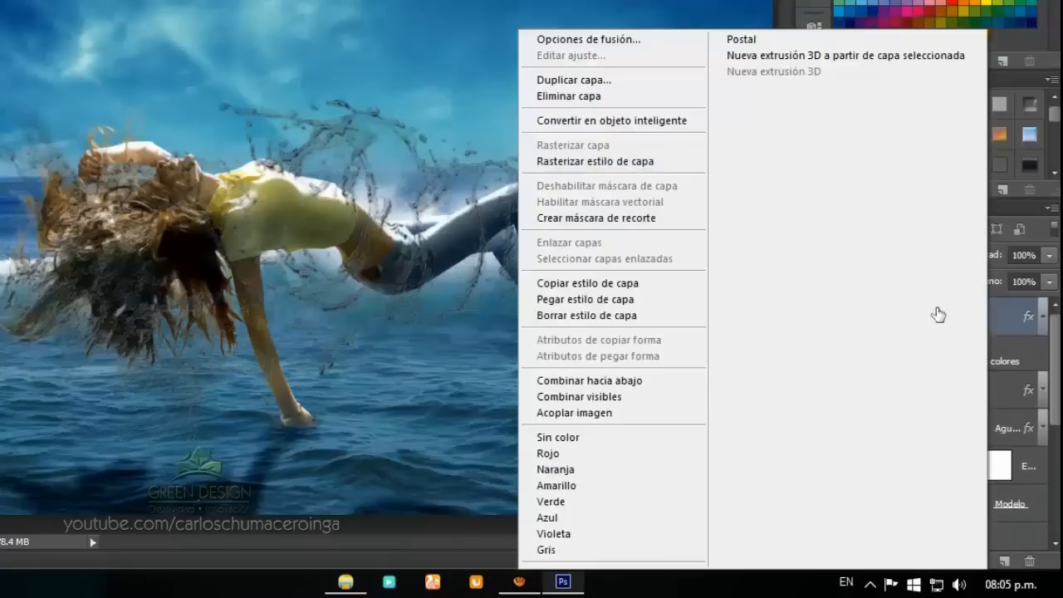
{"action": "left_click", "coordinate": [653, 163]}
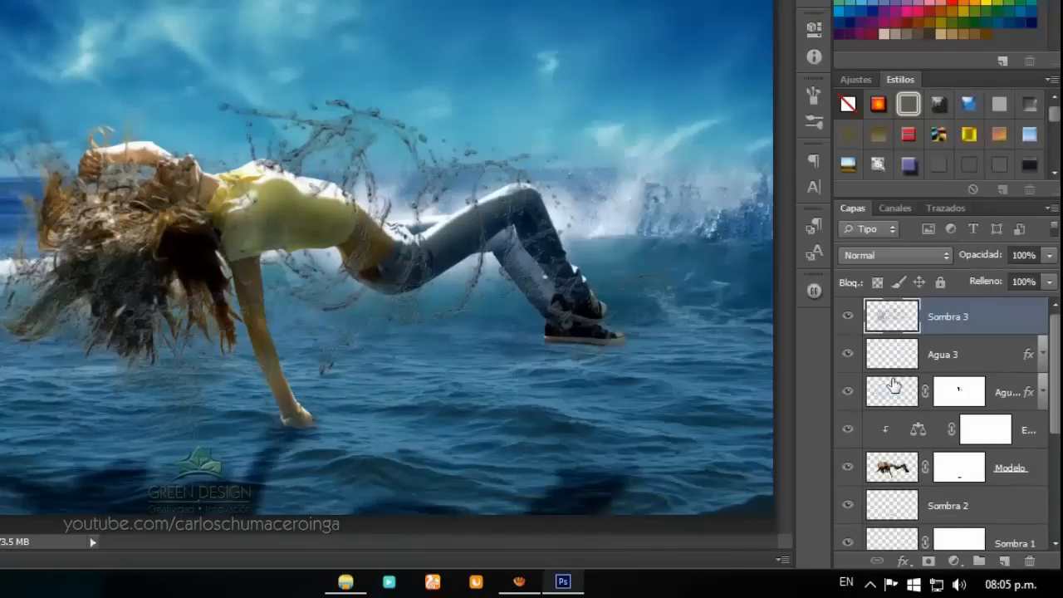
Move Sombra 3 between the Modelo and Sombra 2 layers and flip its content vertically with Free Transform.
{"action": "left_click_drag", "start_coordinate": [981, 324], "coordinate": [984, 490]}
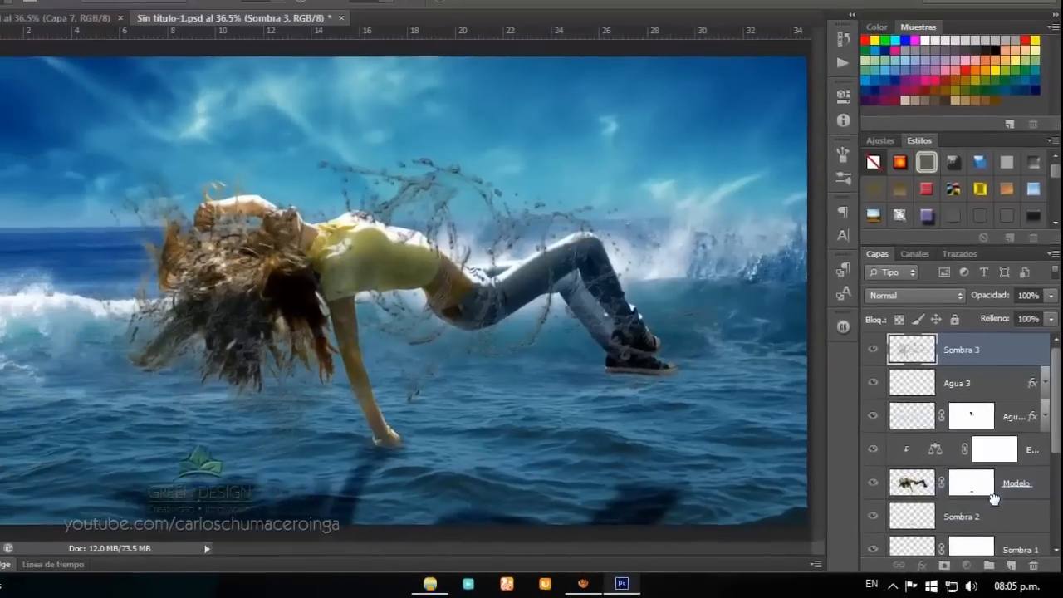
{"action": "left_click_drag", "start_coordinate": [995, 498], "coordinate": [994, 501]}
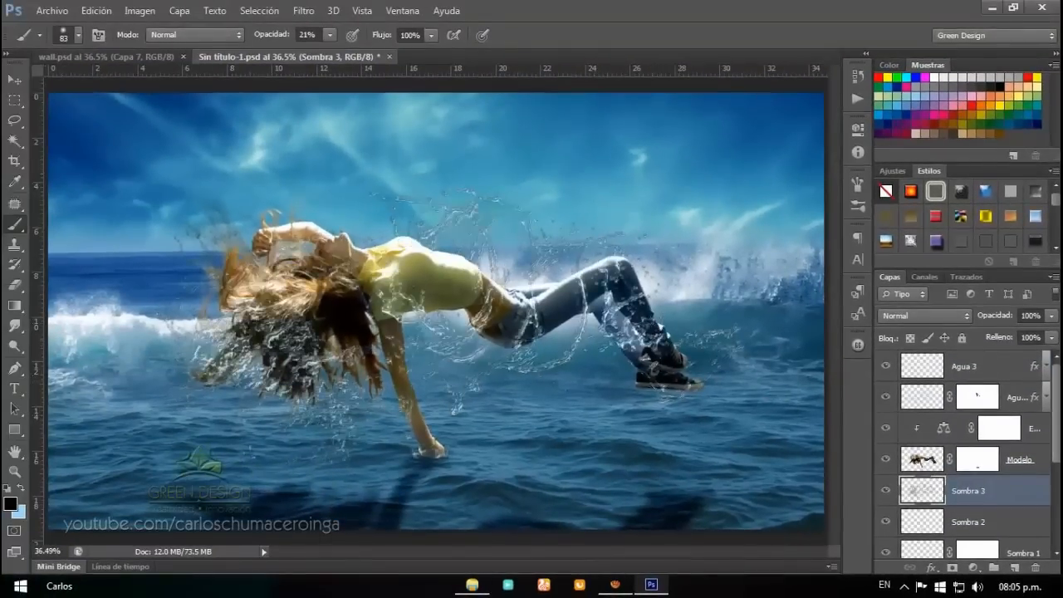
{"action": "left_click", "coordinate": [14, 79]}
{"action": "key", "text": "ctrl+t"}
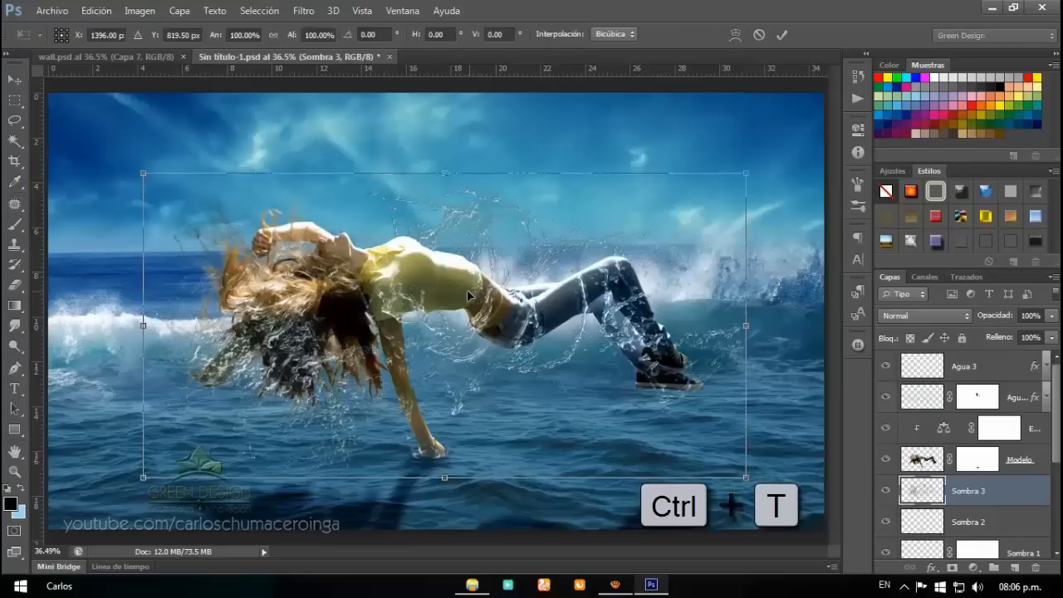
{"action": "right_click", "coordinate": [470, 282]}
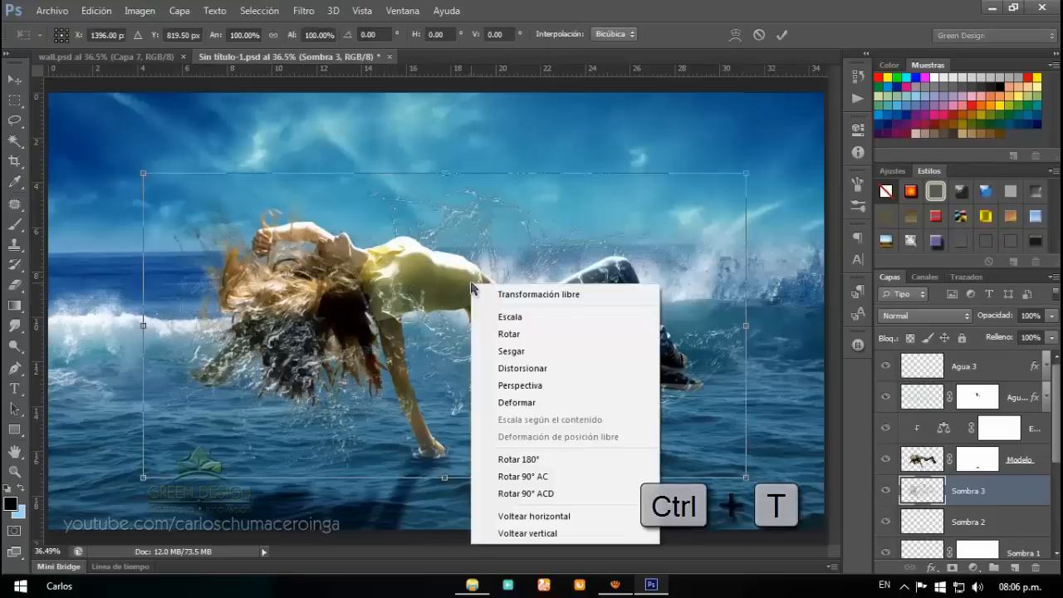
{"action": "left_click", "coordinate": [558, 533]}
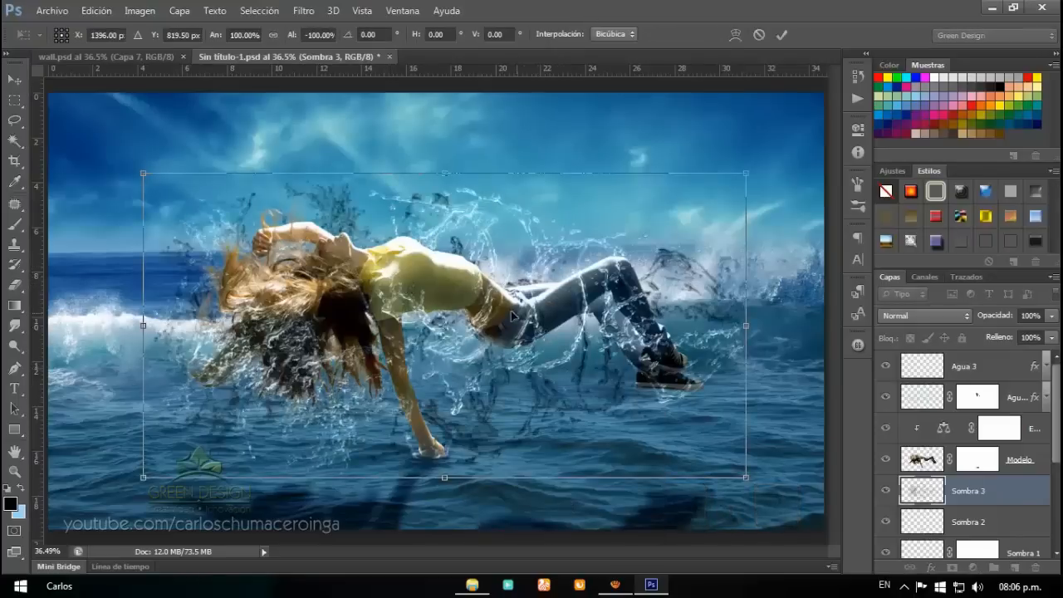
Move the flipped Sombra 3 down onto the water to about Y 1400 px, widen it slightly and apply the transform.
{"action": "scroll", "coordinate": [499, 308], "scroll_direction": "down", "scroll_amount": 3}
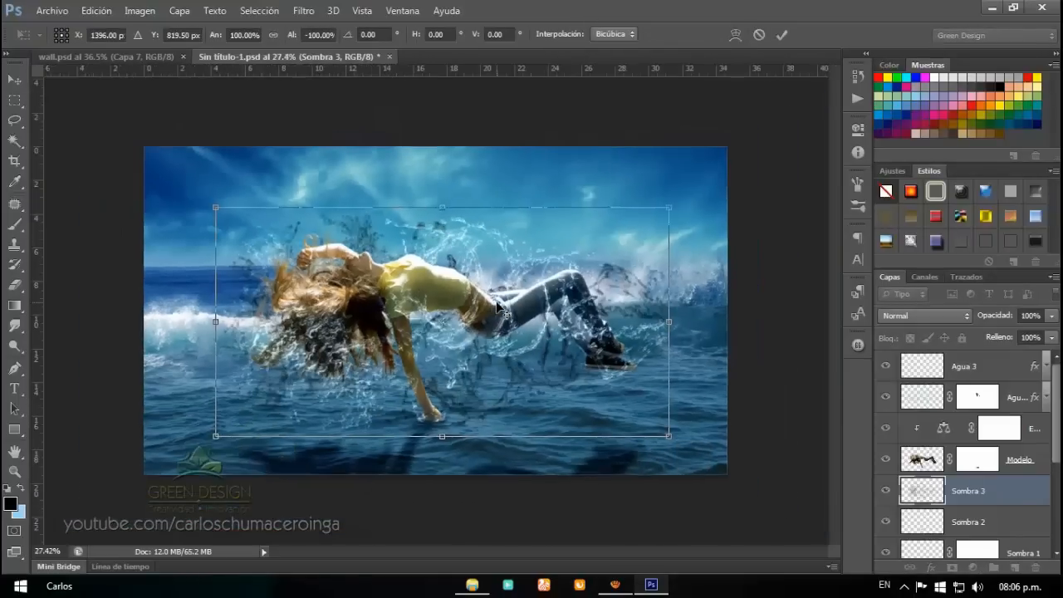
{"action": "scroll", "coordinate": [499, 307], "scroll_direction": "down", "scroll_amount": 1}
{"action": "scroll", "coordinate": [479, 429], "scroll_direction": "up", "scroll_amount": 1}
{"action": "left_click_drag", "start_coordinate": [498, 320], "coordinate": [500, 436]}
{"action": "right_click", "coordinate": [517, 388]}
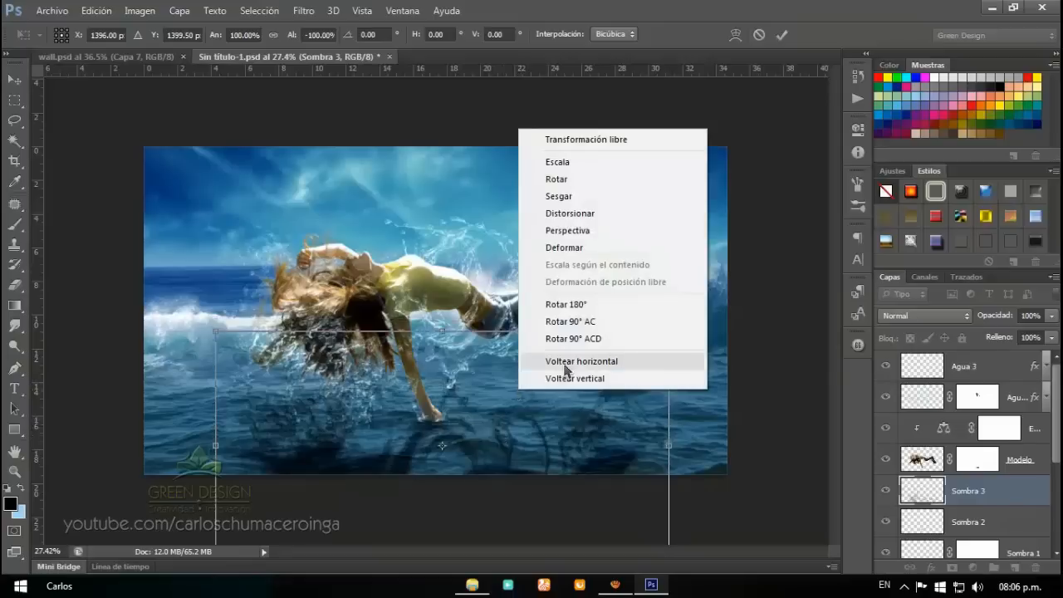
{"action": "key", "text": "Escape"}
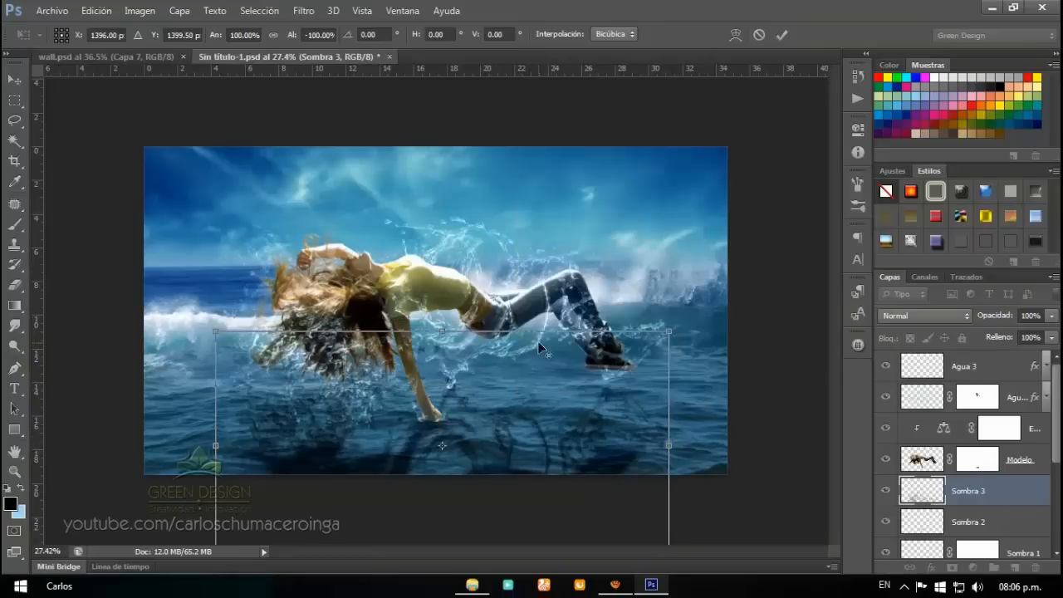
{"action": "key", "text": "ctrl+minus"}
{"action": "left_click_drag", "start_coordinate": [649, 539], "coordinate": [674, 537]}
{"action": "key", "text": "Return"}
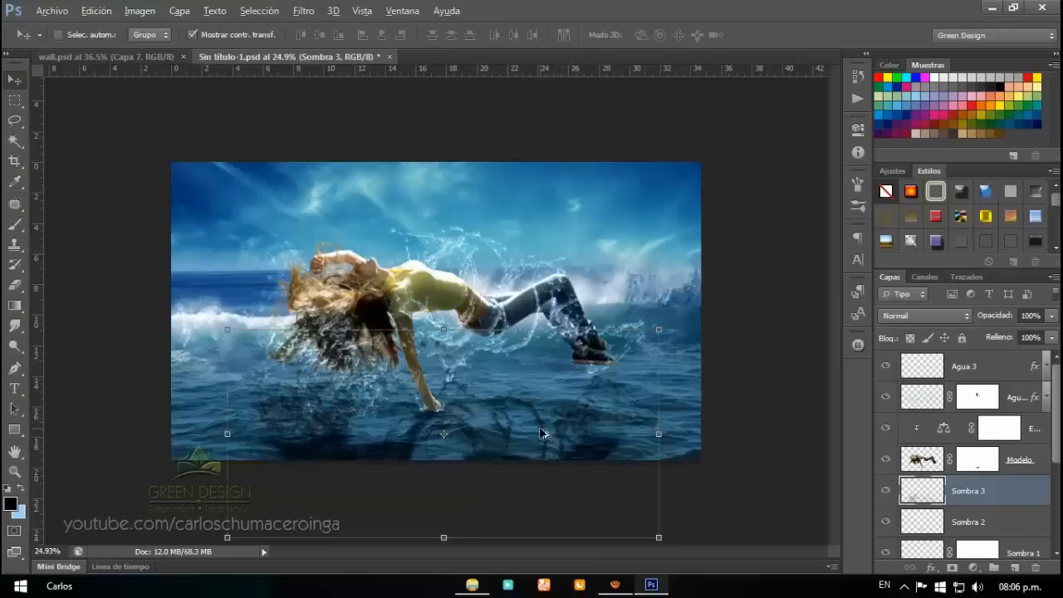
{"action": "key", "text": "ctrl+plus"}
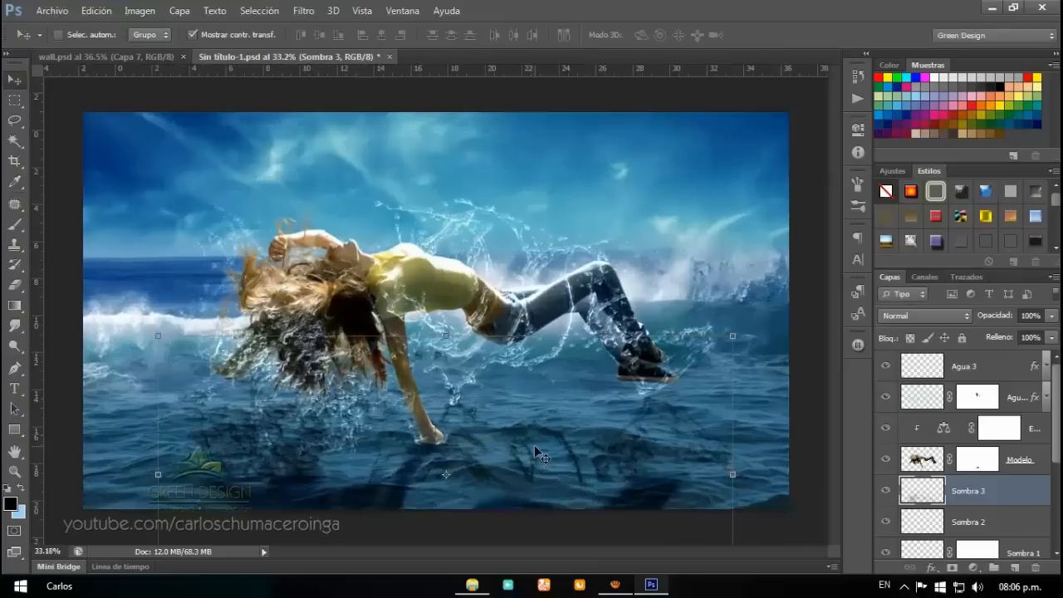
Apply a Gaussian Blur with a 7-pixel radius to the Sombra 3 layer.
{"action": "scroll", "coordinate": [534, 446], "scroll_direction": "up", "scroll_amount": 1}
{"action": "left_click_drag", "start_coordinate": [534, 445], "coordinate": [538, 394]}
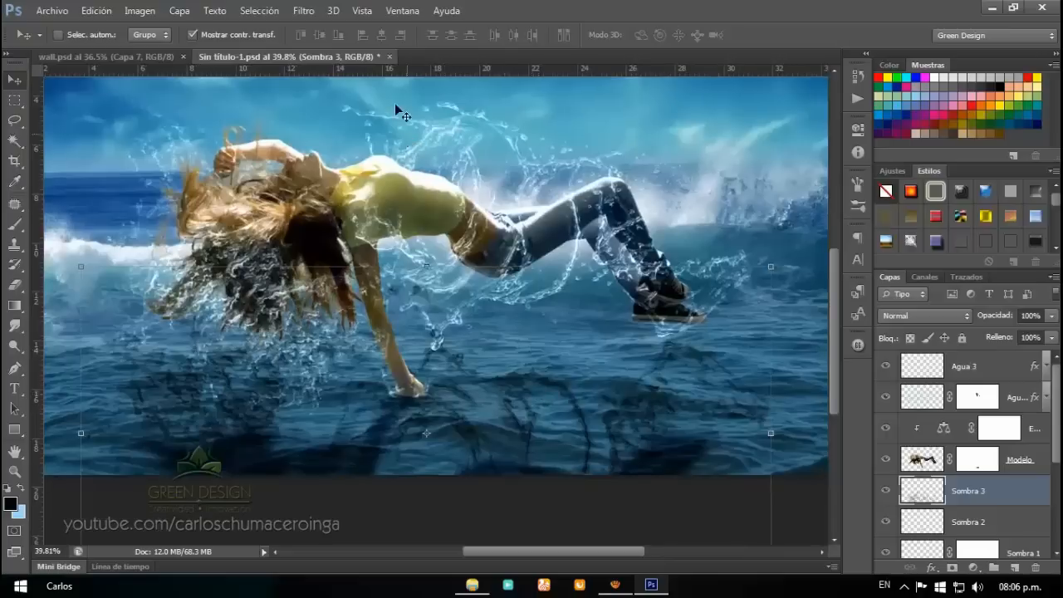
{"action": "left_click", "coordinate": [304, 10]}
{"action": "mouse_move", "coordinate": [380, 157]}
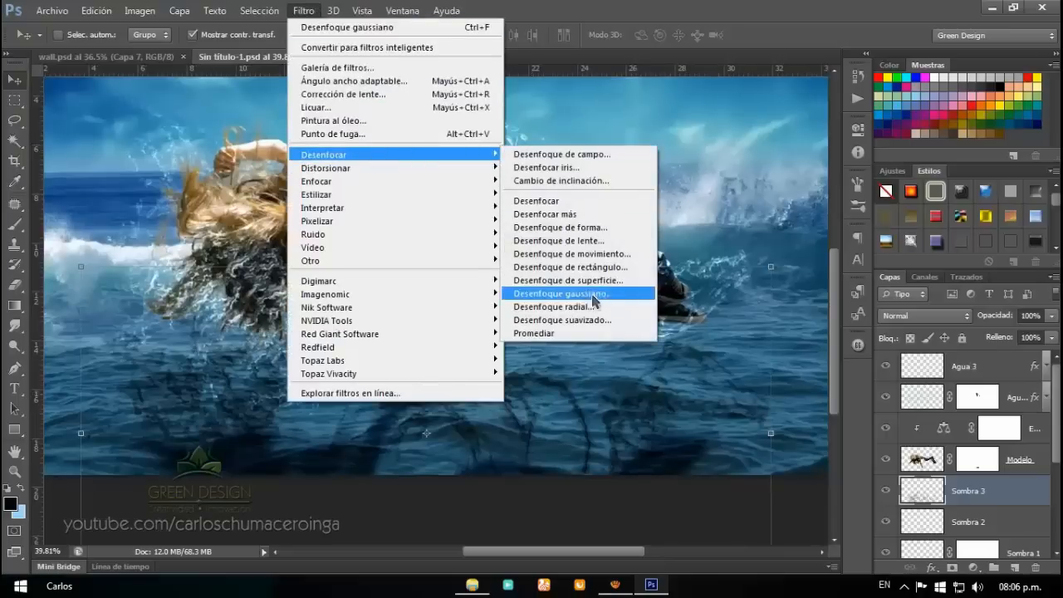
{"action": "left_click", "coordinate": [592, 293]}
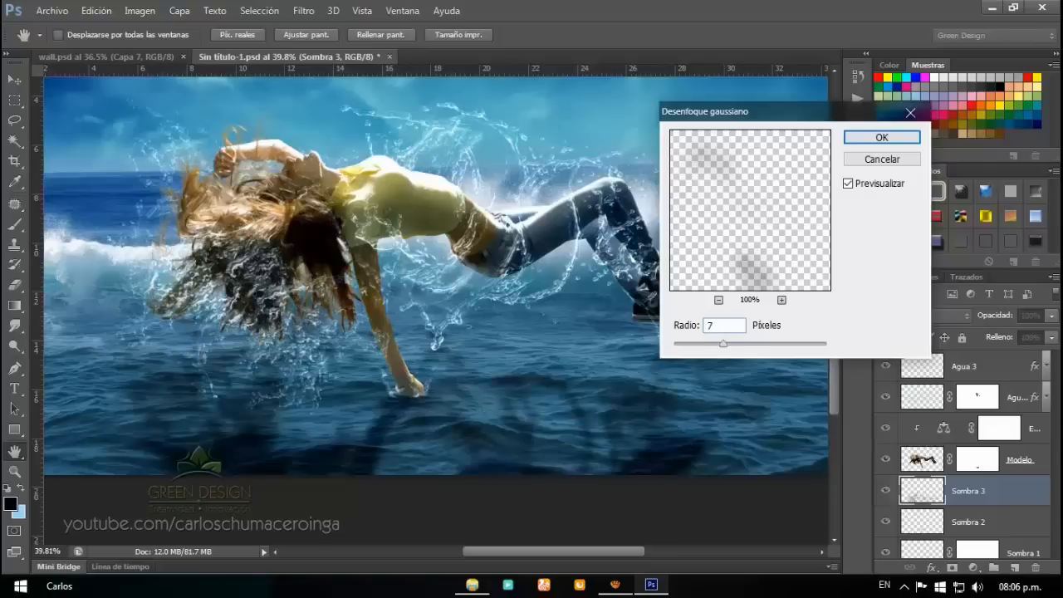
{"action": "left_click", "coordinate": [876, 138]}
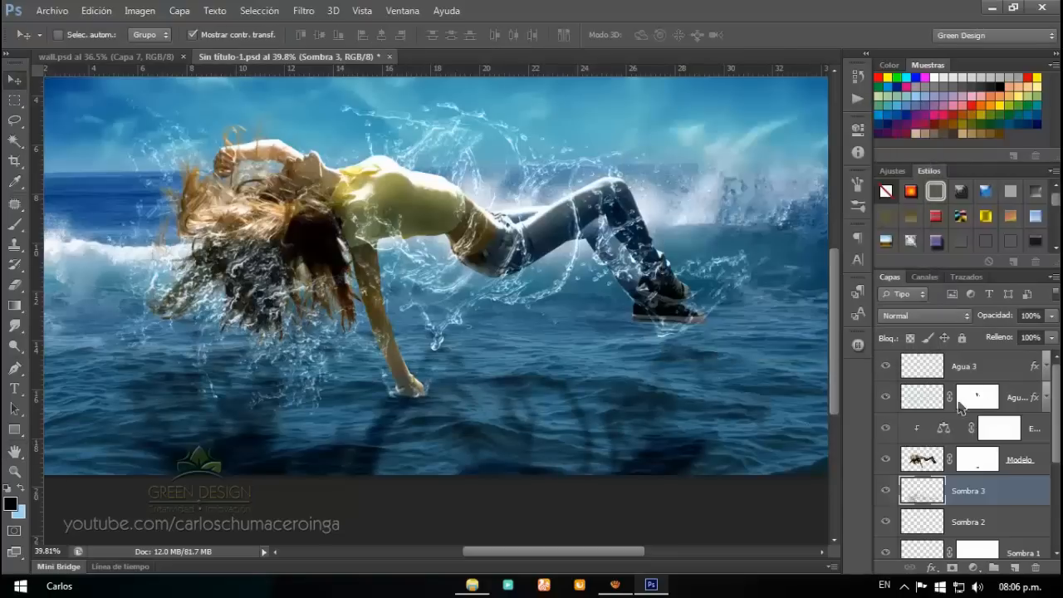
Set the opacity of the Sombra 3 layer to 40%.
{"action": "left_click", "coordinate": [1022, 316]}
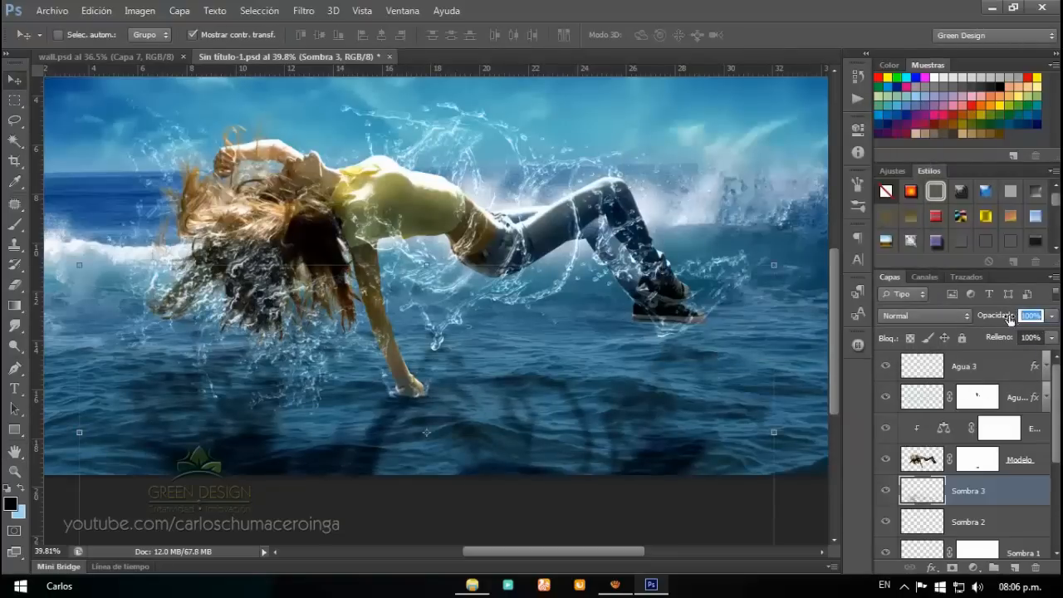
{"action": "type", "text": "40"}
{"action": "key", "text": "Return"}
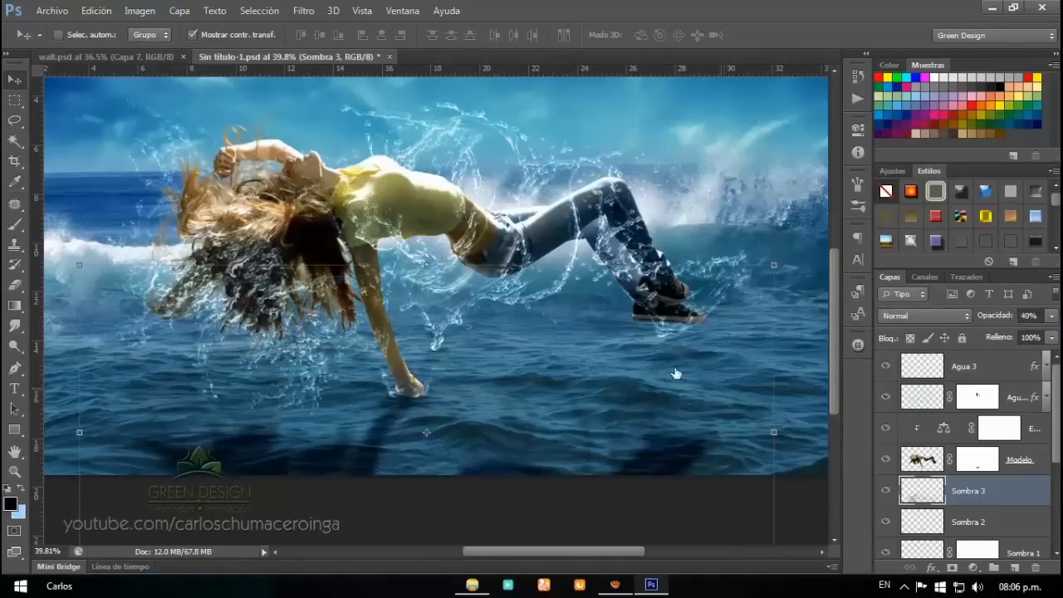
Fade the body shadow by painting black on the Sombra 1 mask at 50% brush opacity, using brushes of about 940 and 612 px.
{"action": "scroll", "coordinate": [509, 320], "scroll_direction": "down", "scroll_amount": 1}
{"action": "scroll", "coordinate": [508, 321], "scroll_direction": "down", "scroll_amount": 1}
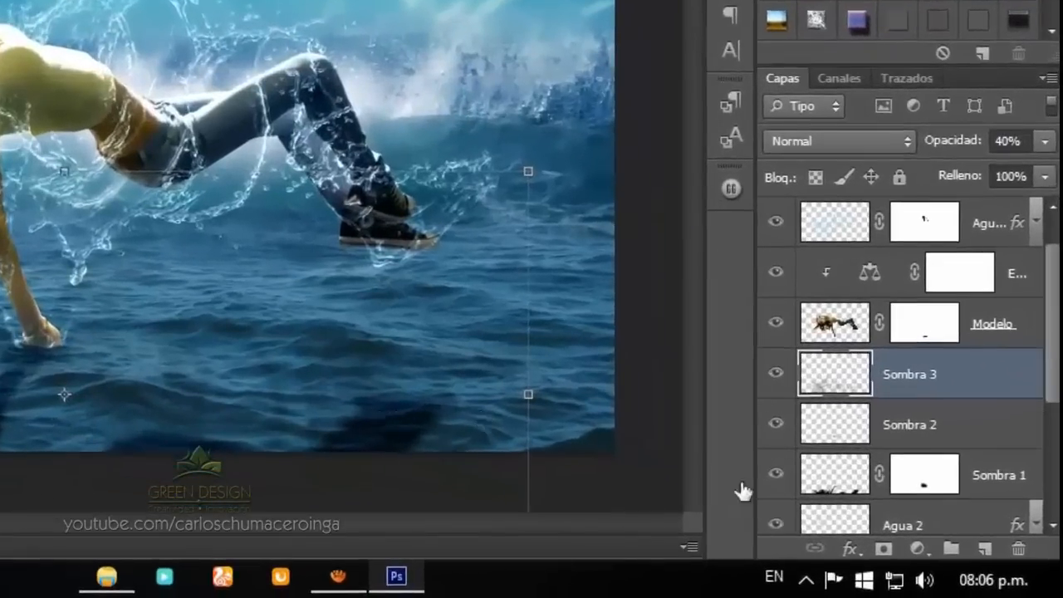
{"action": "left_click", "coordinate": [925, 474]}
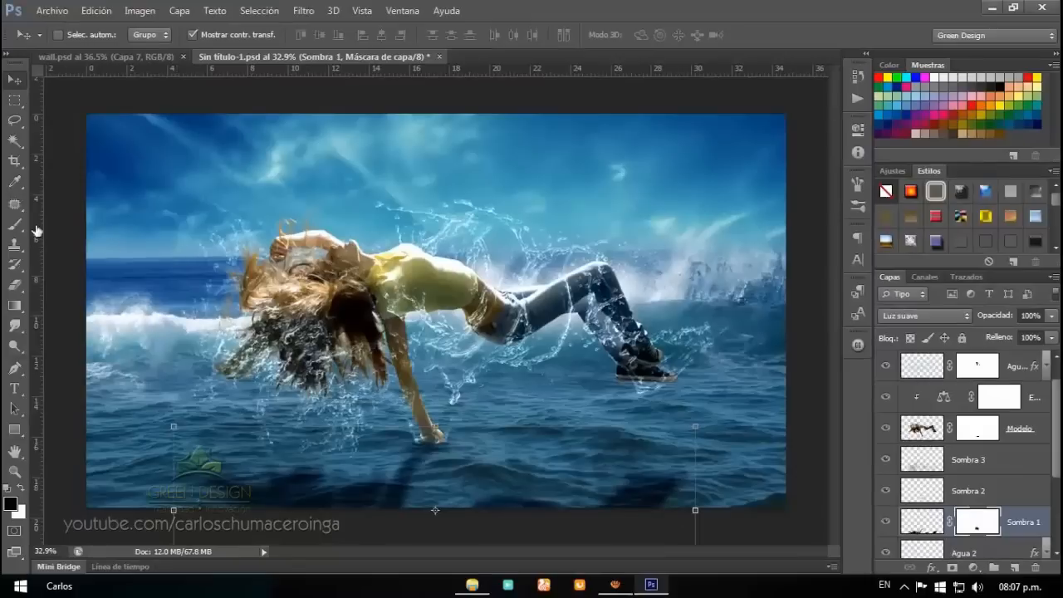
{"action": "key", "text": "b"}
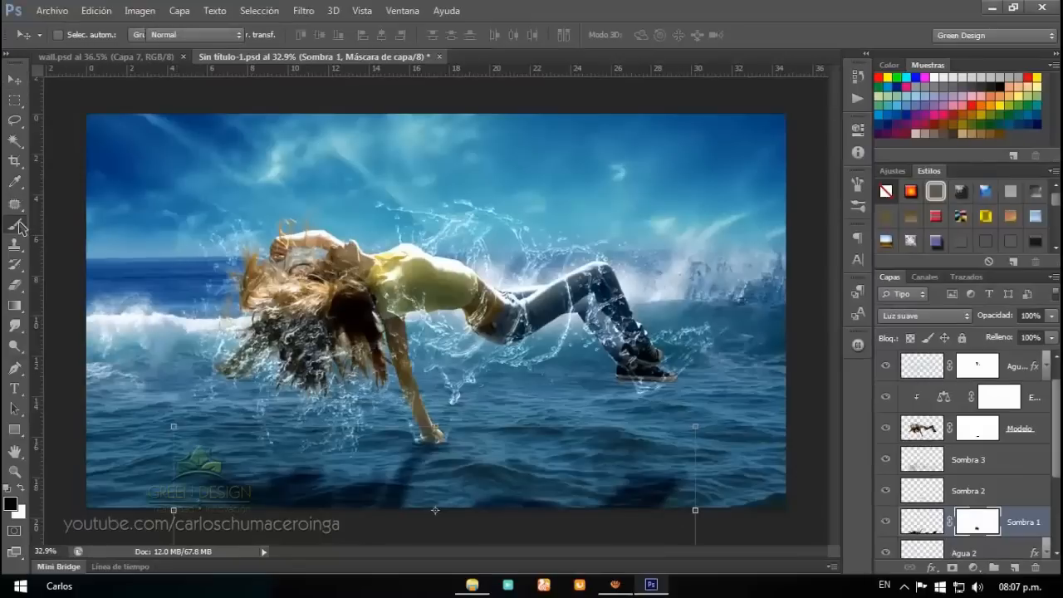
{"action": "left_click_drag", "start_coordinate": [349, 323], "coordinate": [374, 315]}
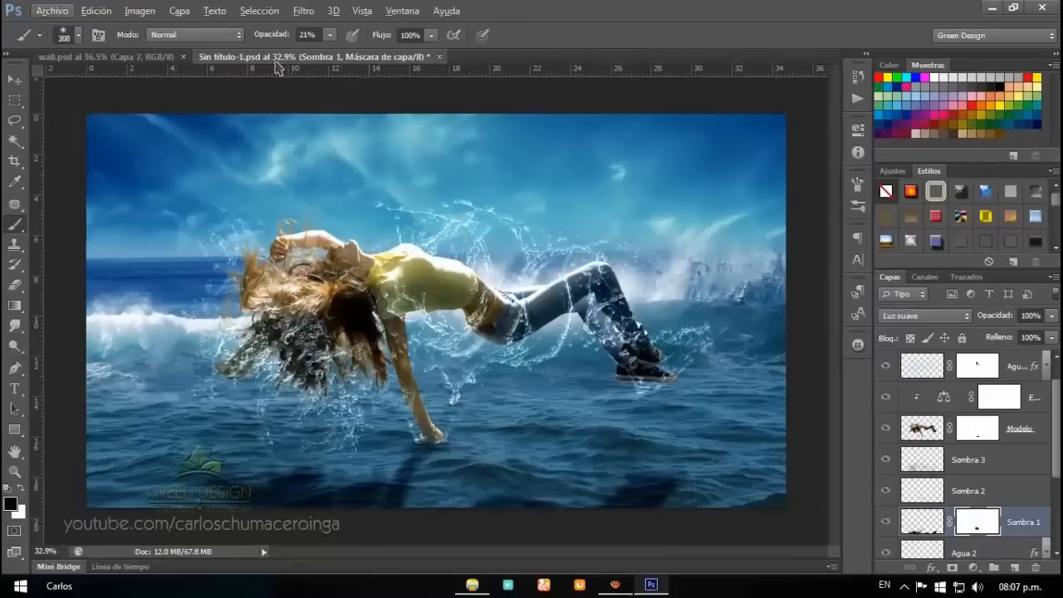
{"action": "left_click", "coordinate": [308, 36]}
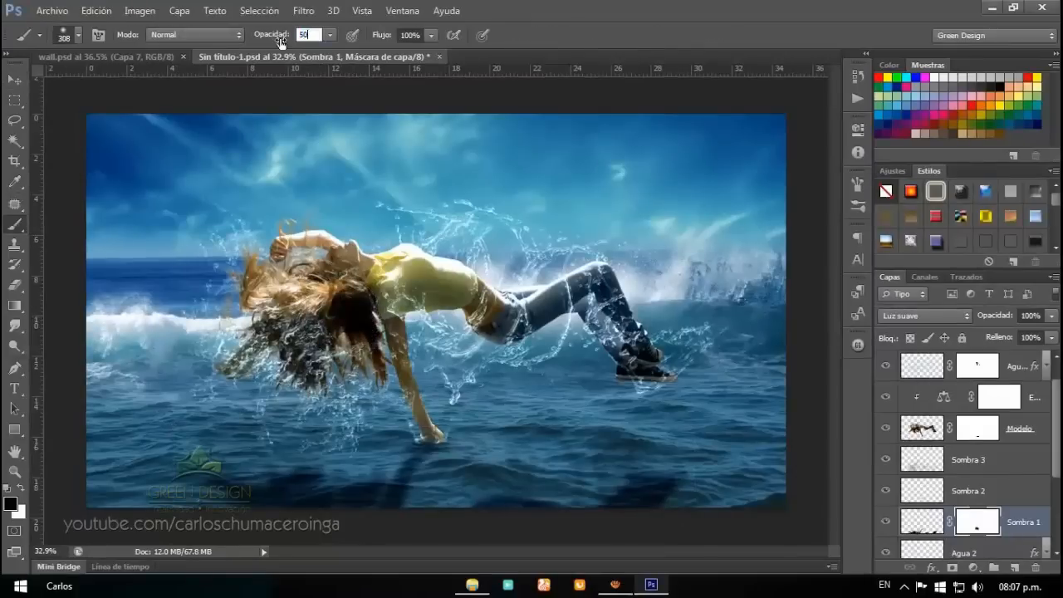
{"action": "key", "text": "Return"}
{"action": "mouse_move", "coordinate": [280, 423]}
{"action": "left_mouse_down"}
{"action": "mouse_move", "coordinate": [332, 366]}
{"action": "mouse_move", "coordinate": [343, 407]}
{"action": "mouse_move", "coordinate": [391, 407]}
{"action": "left_mouse_up"}
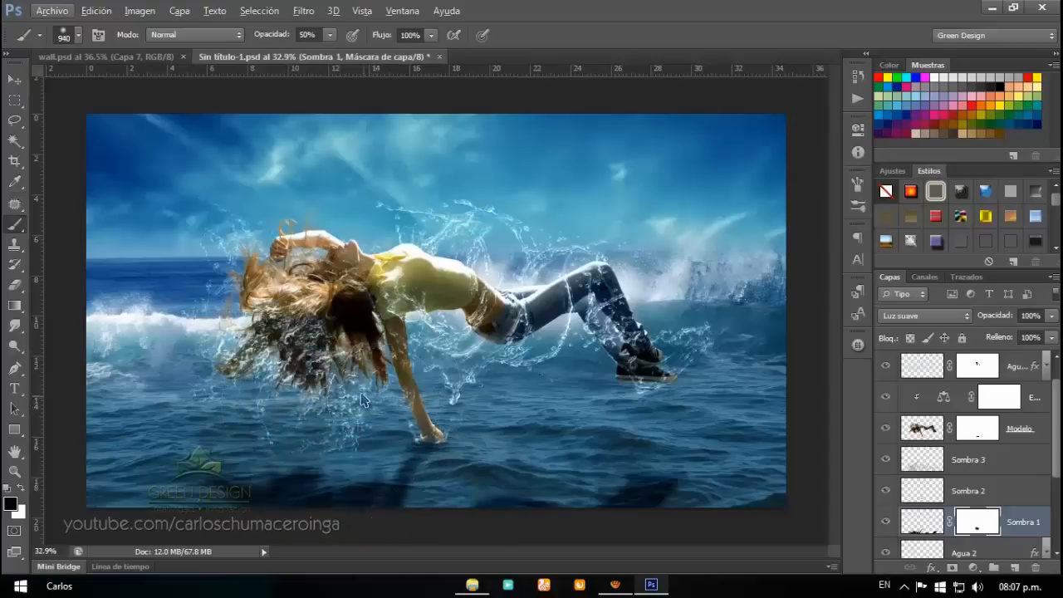
{"action": "mouse_move", "coordinate": [234, 392]}
{"action": "left_mouse_down"}
{"action": "mouse_move", "coordinate": [202, 399]}
{"action": "mouse_move", "coordinate": [190, 387]}
{"action": "left_mouse_up"}
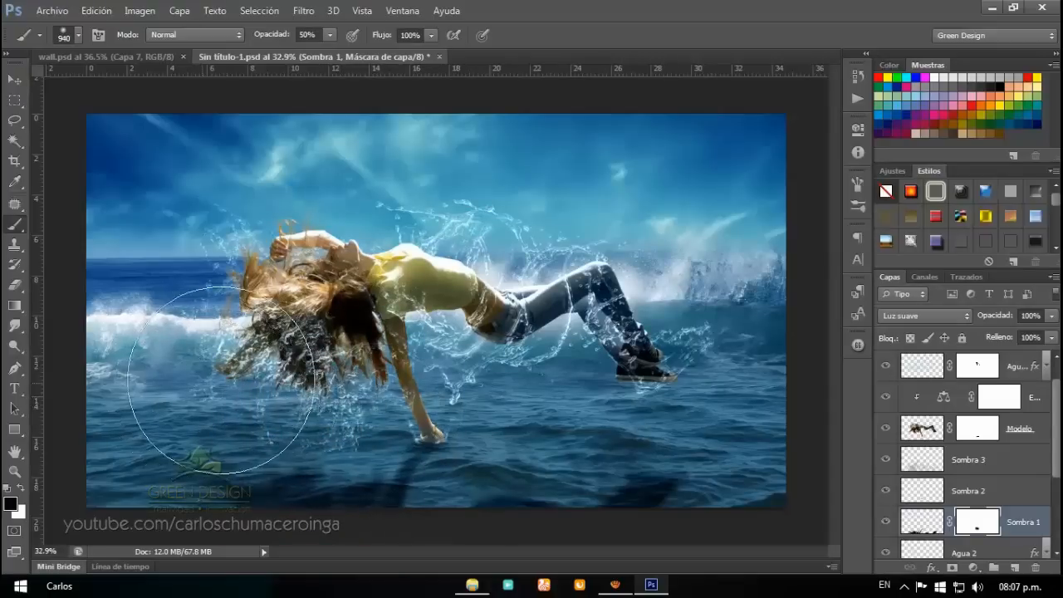
{"action": "left_click_drag", "start_coordinate": [479, 412], "coordinate": [514, 412]}
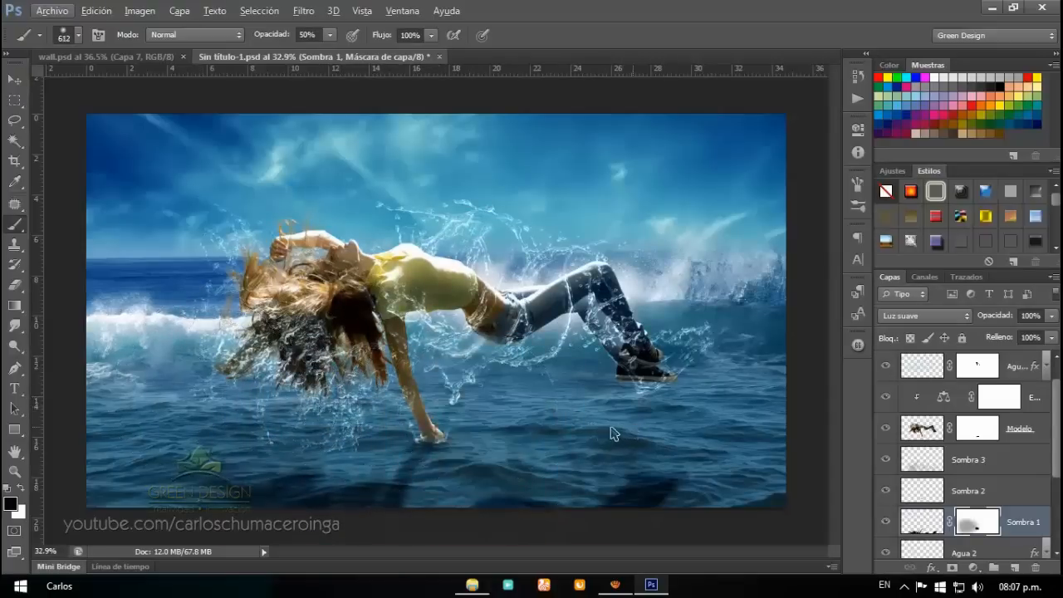
{"action": "mouse_move", "coordinate": [576, 439]}
{"action": "left_mouse_down"}
{"action": "mouse_move", "coordinate": [517, 413]}
{"action": "mouse_move", "coordinate": [458, 357]}
{"action": "left_mouse_up"}
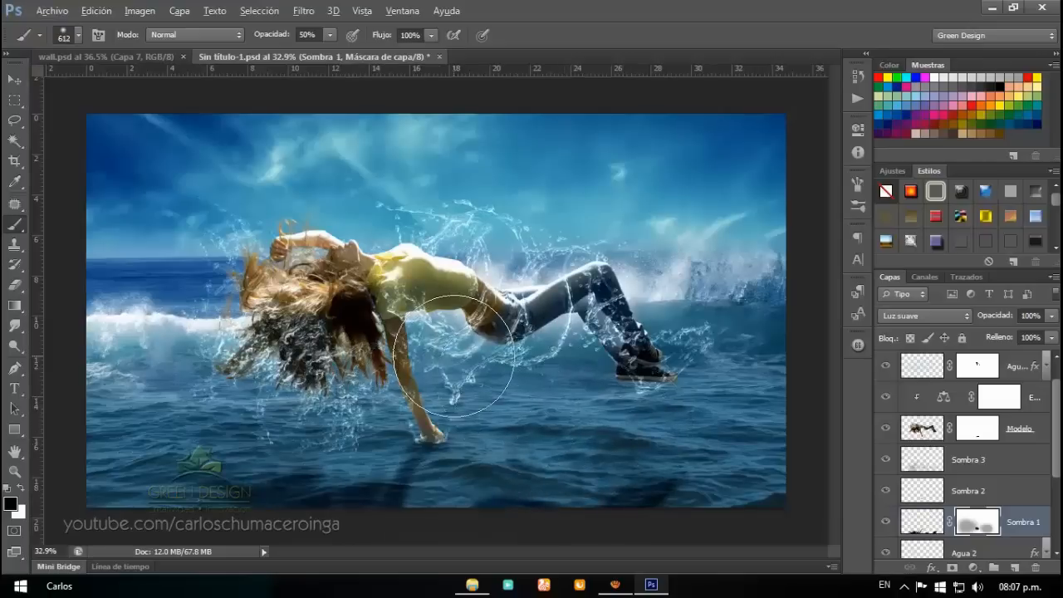
{"action": "scroll", "coordinate": [457, 349], "scroll_direction": "down", "scroll_amount": 1}
{"action": "scroll", "coordinate": [458, 349], "scroll_direction": "up", "scroll_amount": 1}
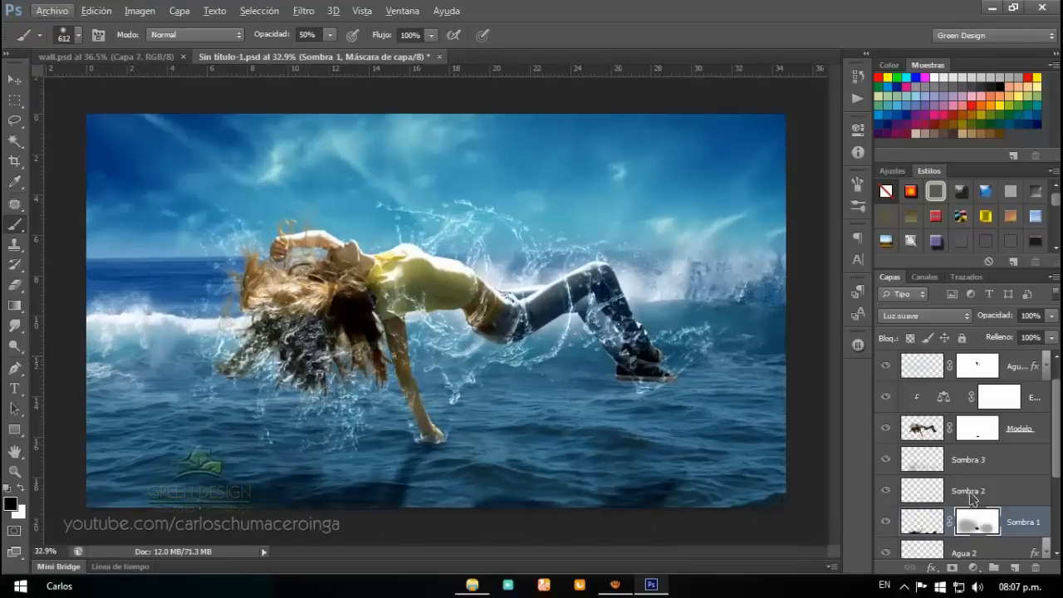
{"action": "left_click", "coordinate": [14, 80]}
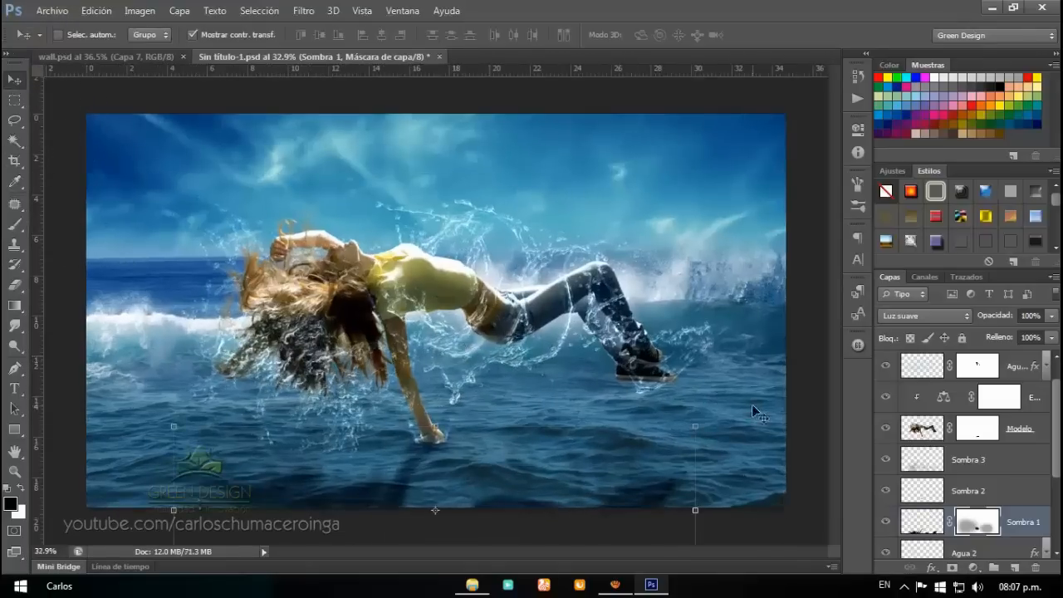
Group all layers from Agua 3 down to Agua 2 and name the group "Chica".
{"action": "scroll", "coordinate": [995, 496], "scroll_direction": "down", "scroll_amount": 1}
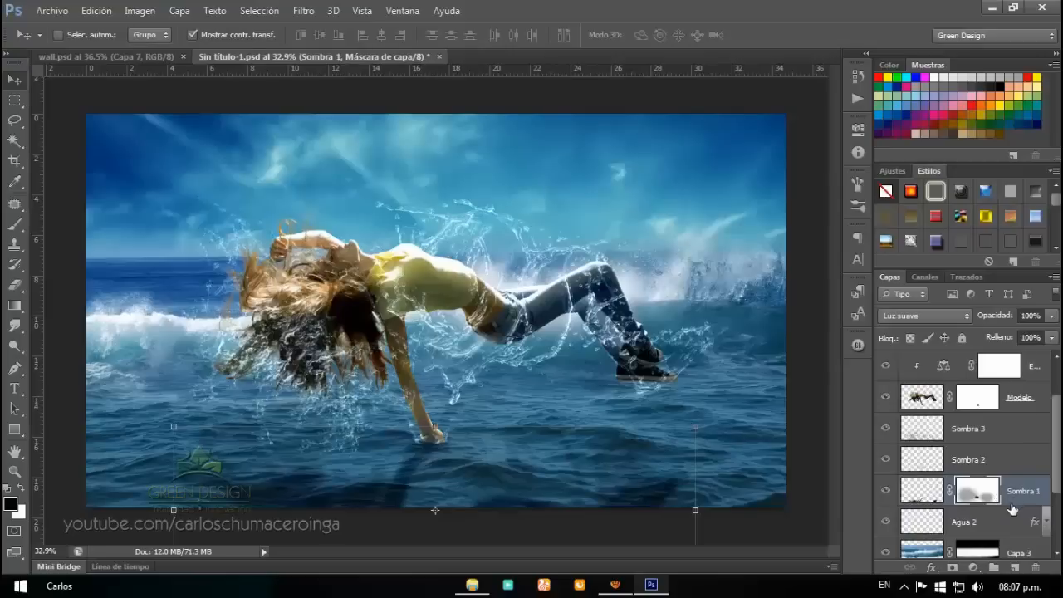
{"action": "scroll", "coordinate": [1011, 524], "scroll_direction": "up", "scroll_amount": 2}
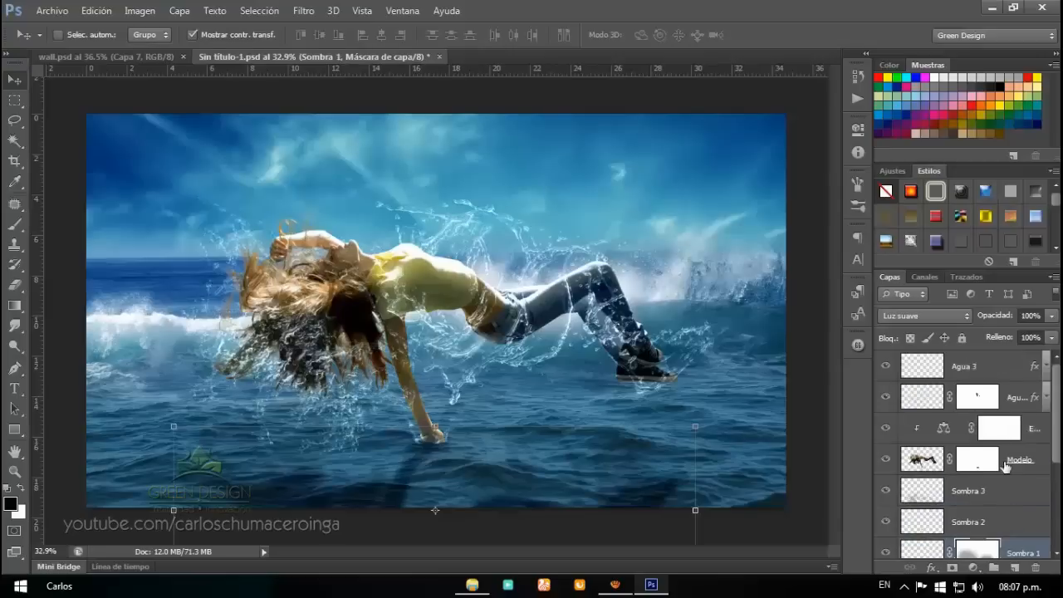
{"action": "left_click", "coordinate": [997, 377]}
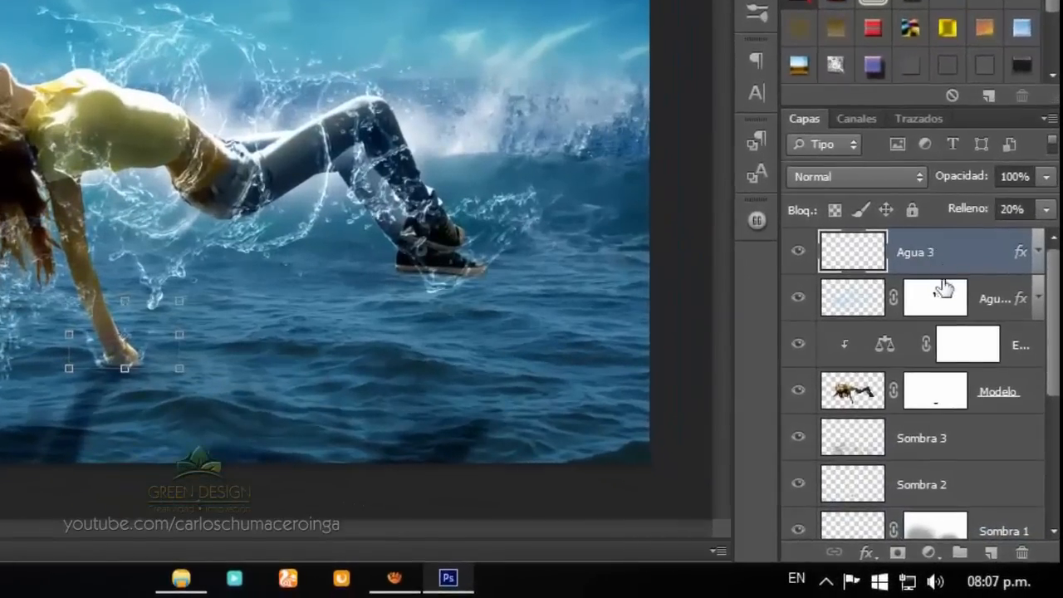
{"action": "scroll", "coordinate": [957, 321], "scroll_direction": "down", "scroll_amount": 2}
{"action": "scroll", "coordinate": [964, 341], "scroll_direction": "down", "scroll_amount": 1}
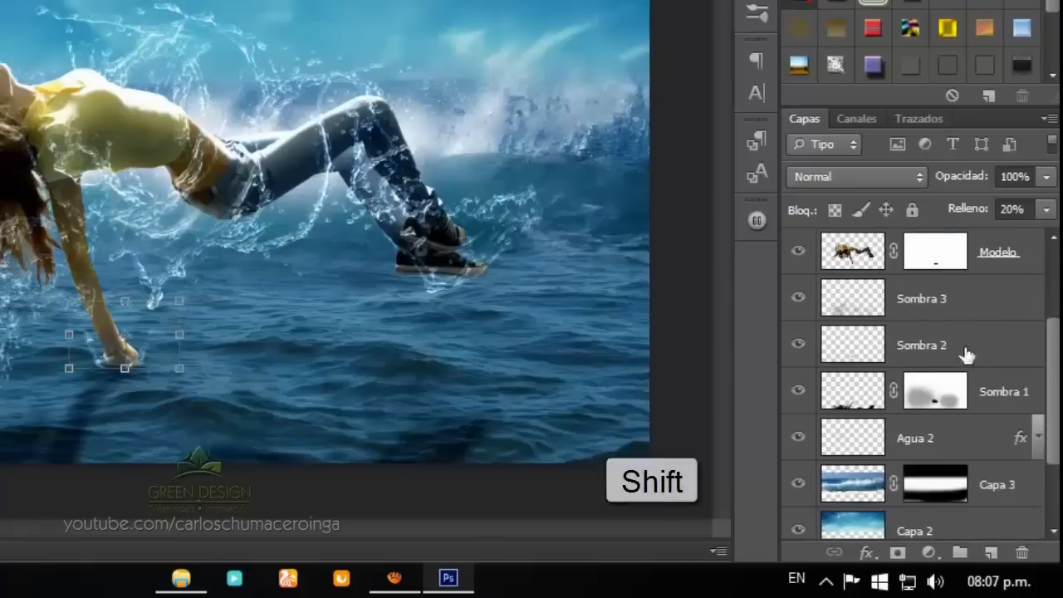
{"action": "left_click", "coordinate": [977, 449], "text": "shift"}
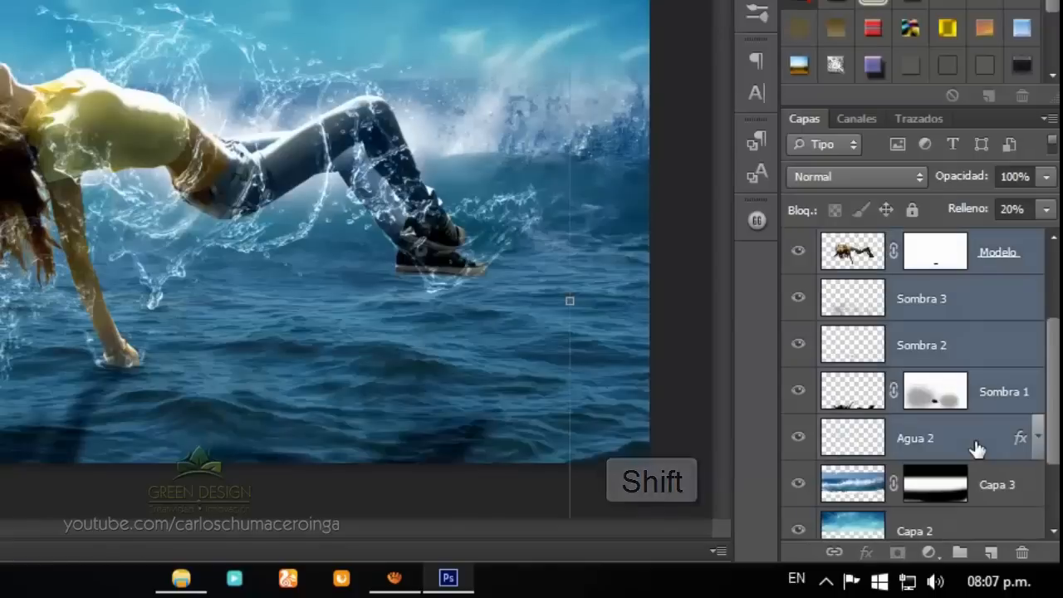
{"action": "scroll", "coordinate": [977, 449], "scroll_direction": "up", "scroll_amount": 3}
{"action": "key", "text": "ctrl+g"}
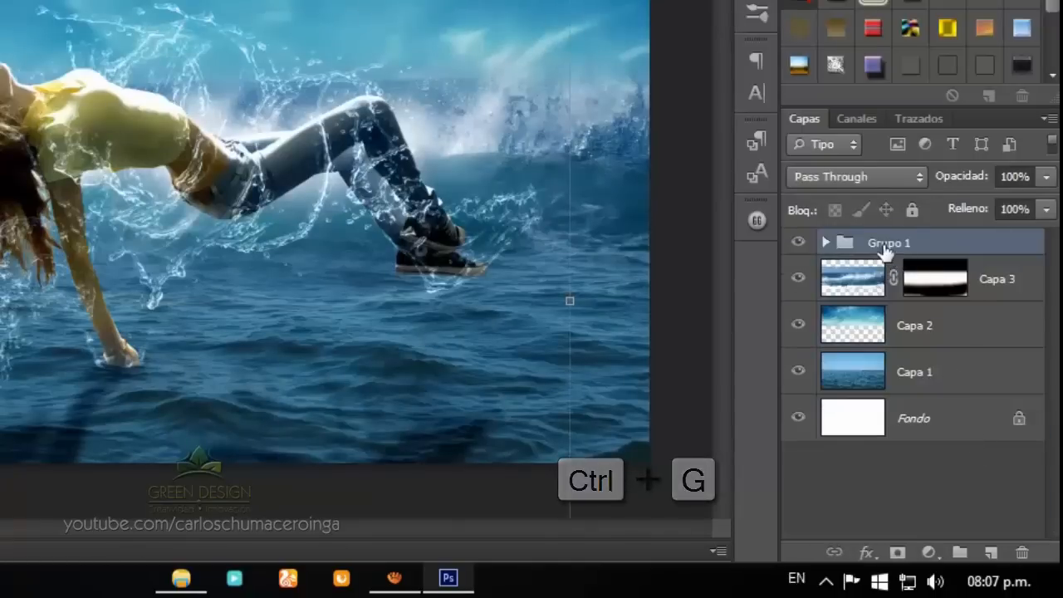
{"action": "double_click", "coordinate": [886, 244]}
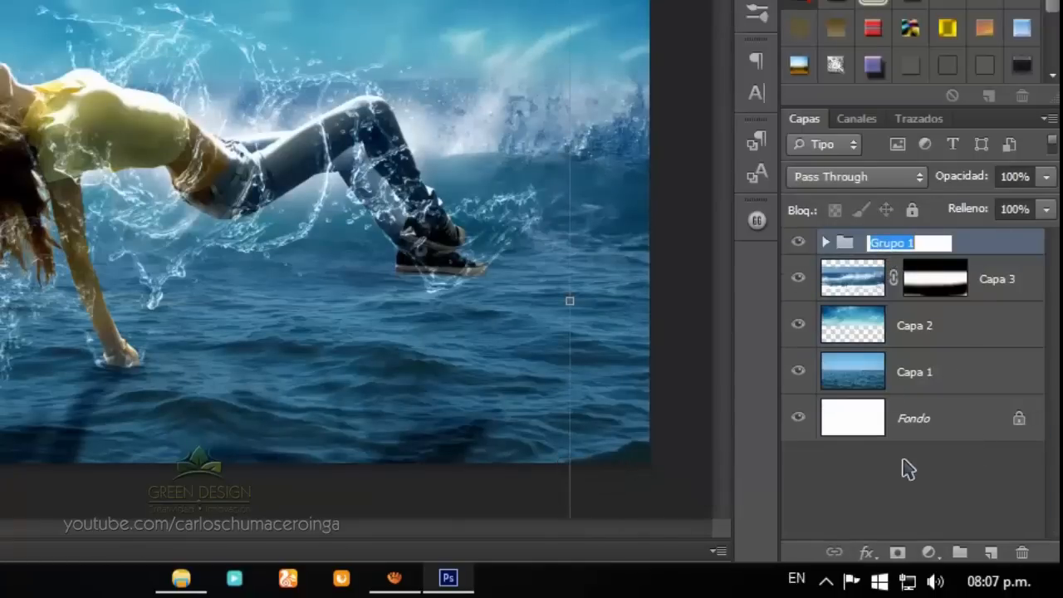
{"action": "type", "text": "Chica"}
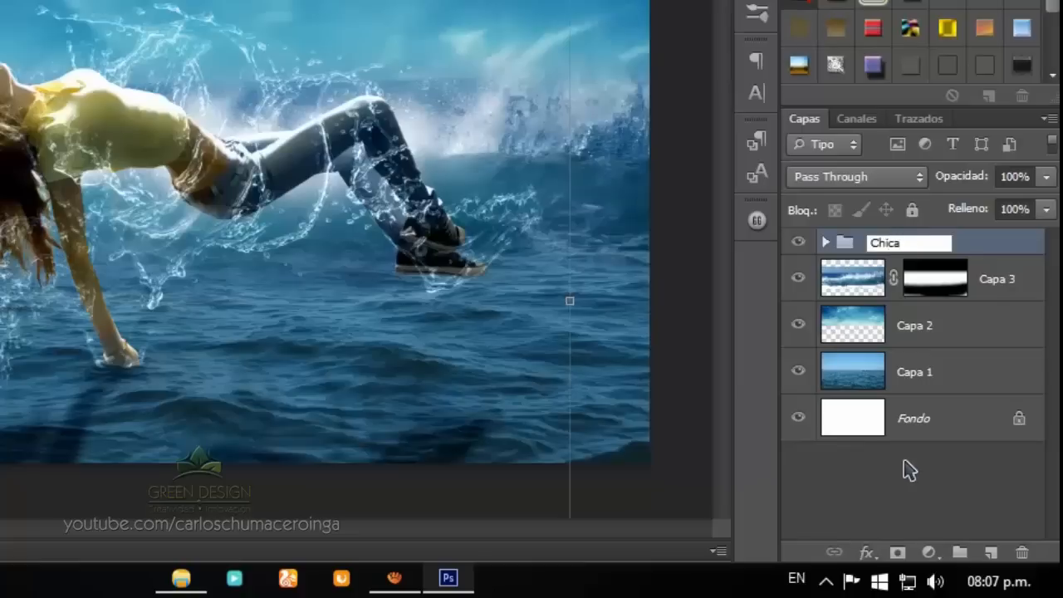
{"action": "key", "text": "Return"}
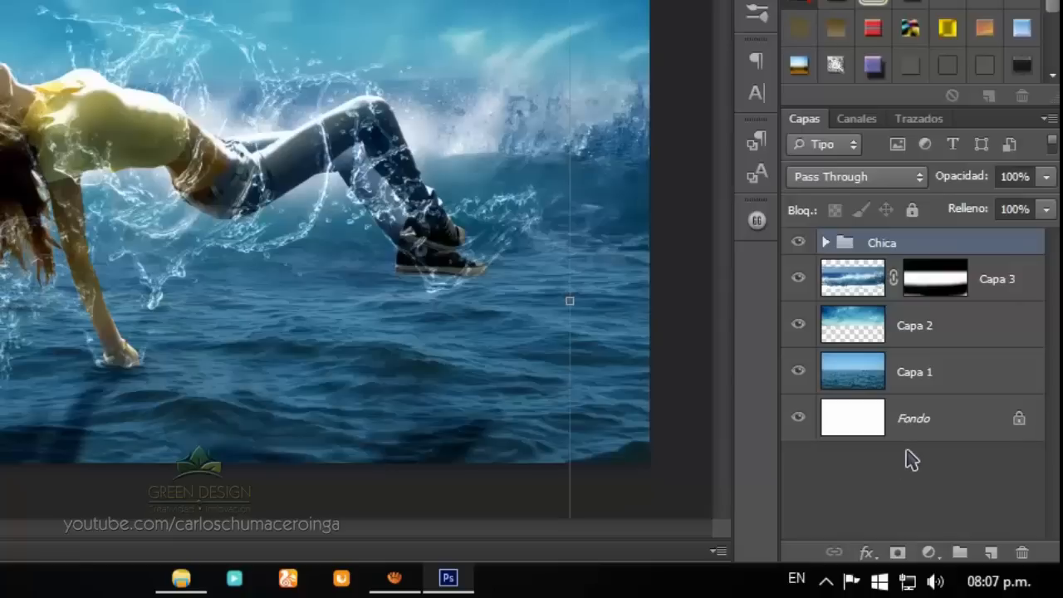
Add a new layer above the Chica group and paint a black vignette along the image edges with a brush at 100% opacity.
{"action": "left_click", "coordinate": [990, 553]}
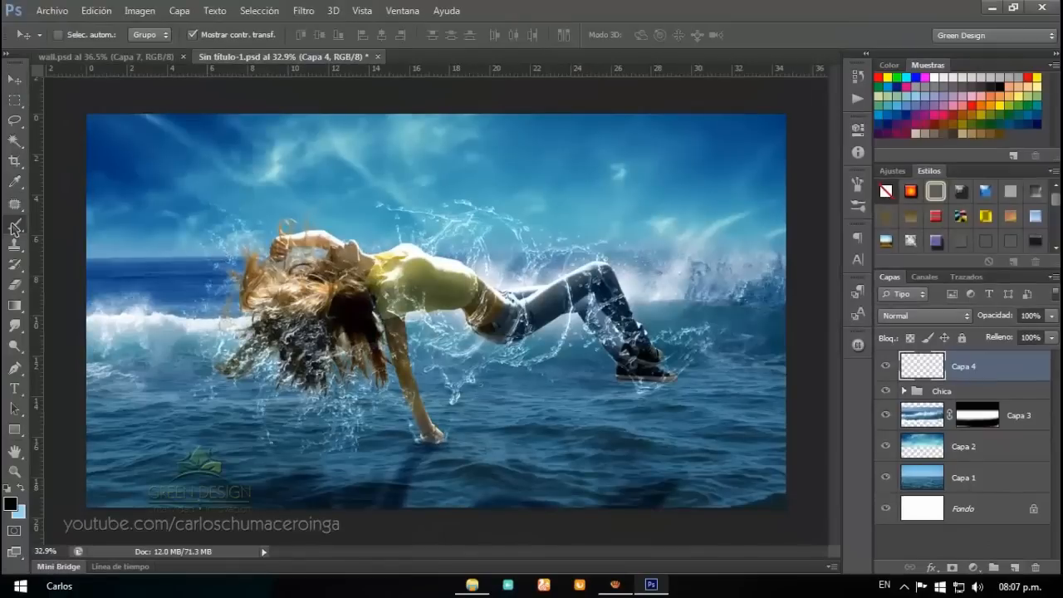
{"action": "left_click", "coordinate": [14, 225]}
{"action": "left_click_drag", "start_coordinate": [280, 45], "coordinate": [353, 36]}
{"action": "mouse_move", "coordinate": [369, 192]}
{"action": "left_mouse_down"}
{"action": "mouse_move", "coordinate": [249, 193]}
{"action": "mouse_move", "coordinate": [199, 179]}
{"action": "left_mouse_up"}
{"action": "left_click_drag", "start_coordinate": [136, 172], "coordinate": [191, 171]}
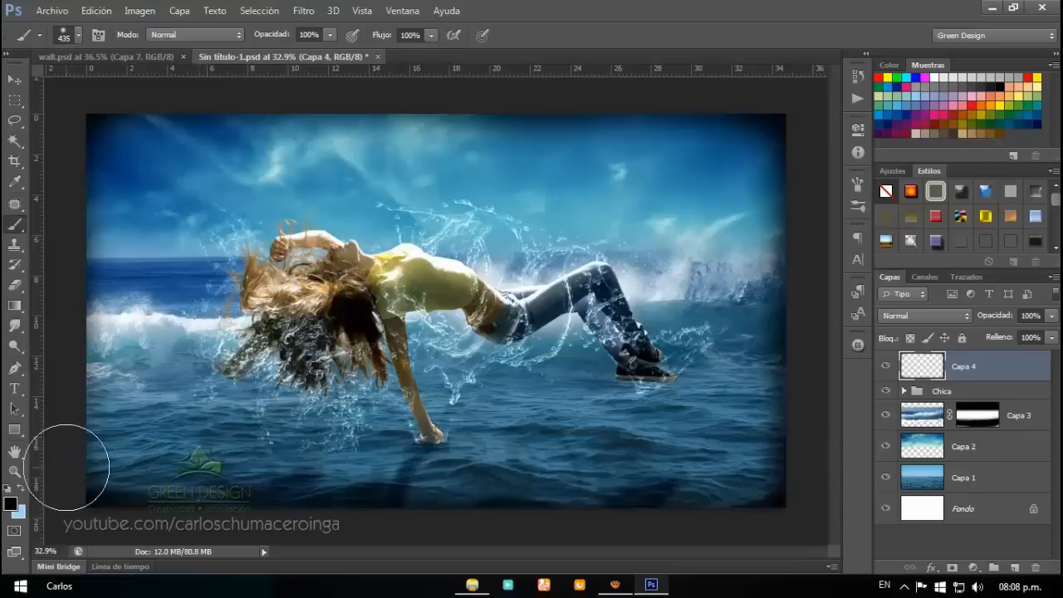
{"action": "left_click_drag", "start_coordinate": [83, 439], "coordinate": [71, 440]}
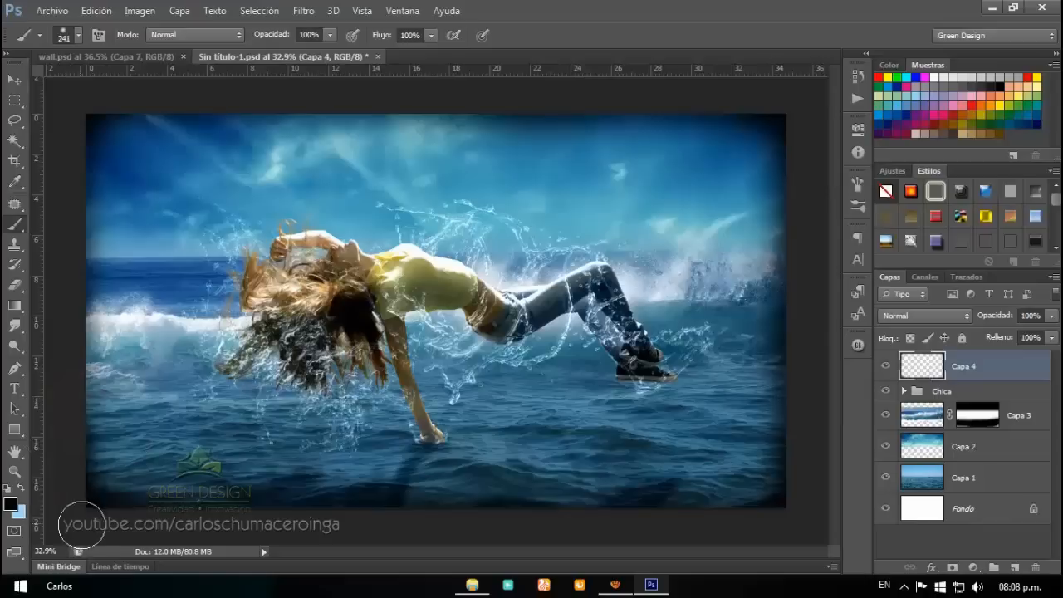
Apply a 20-pixel Gaussian Blur to the vignette layer Capa 4 and set its blend mode to Superponer.
{"action": "left_click", "coordinate": [303, 10]}
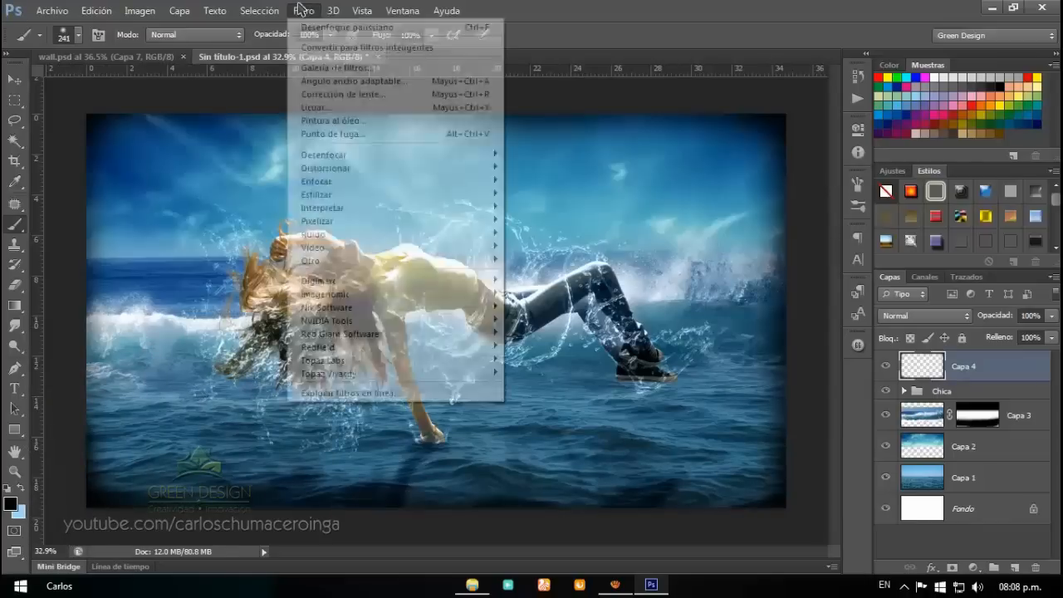
{"action": "mouse_move", "coordinate": [366, 154]}
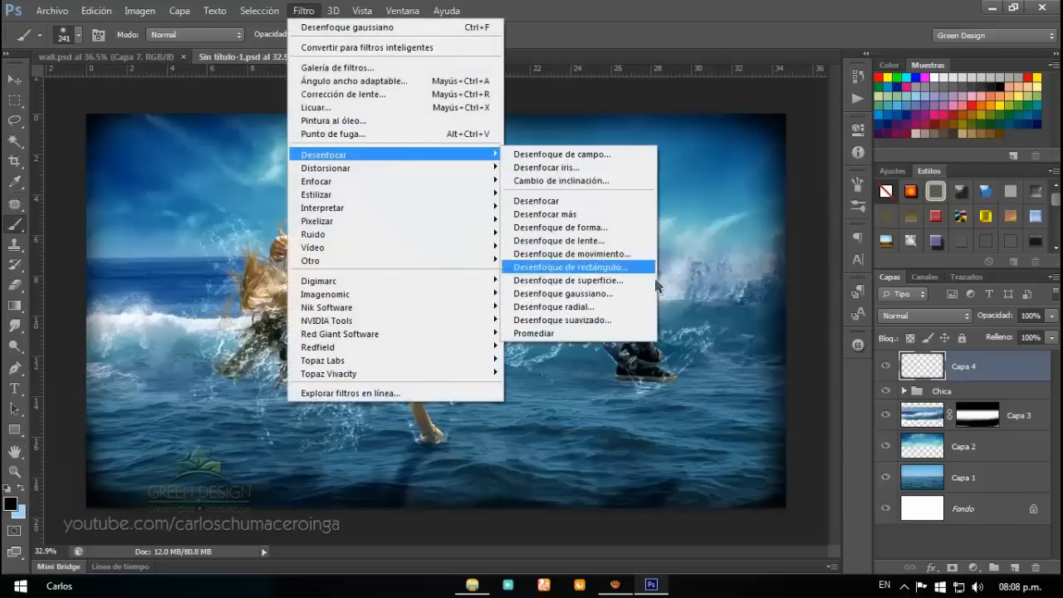
{"action": "left_click", "coordinate": [613, 294]}
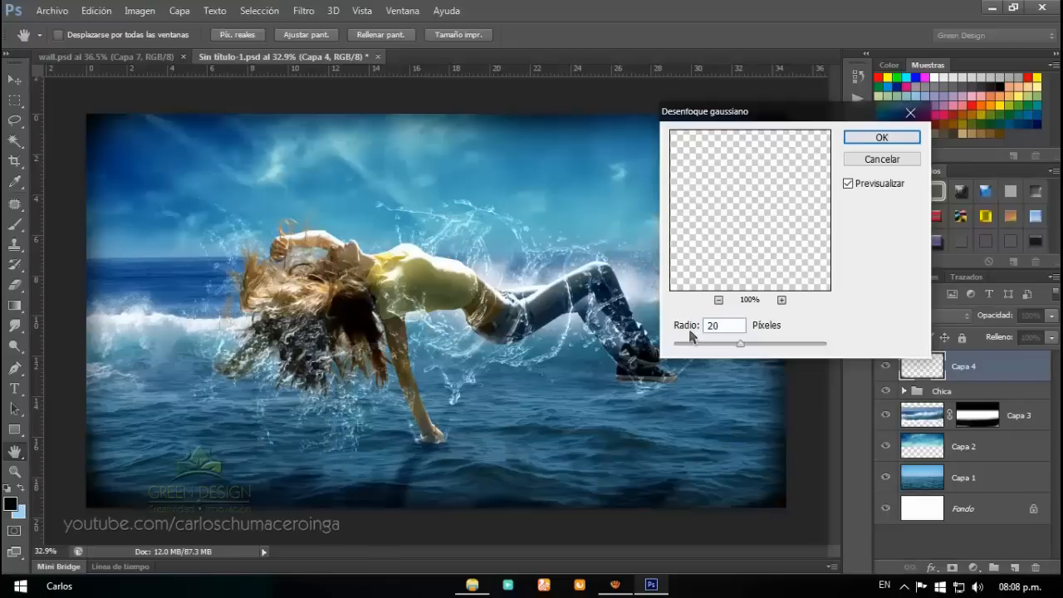
{"action": "left_click", "coordinate": [876, 138]}
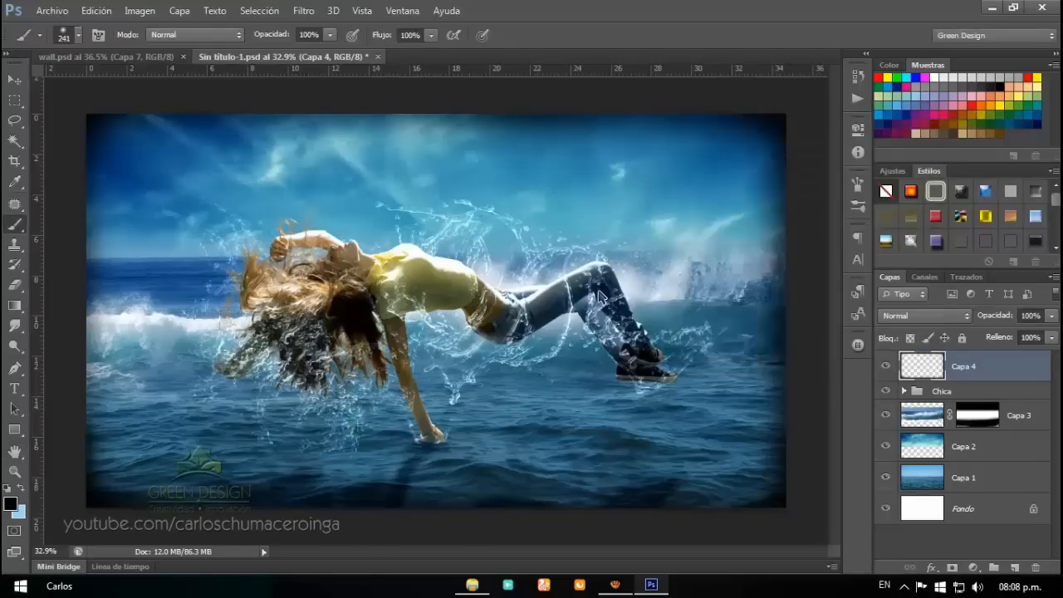
{"action": "left_click", "coordinate": [940, 315]}
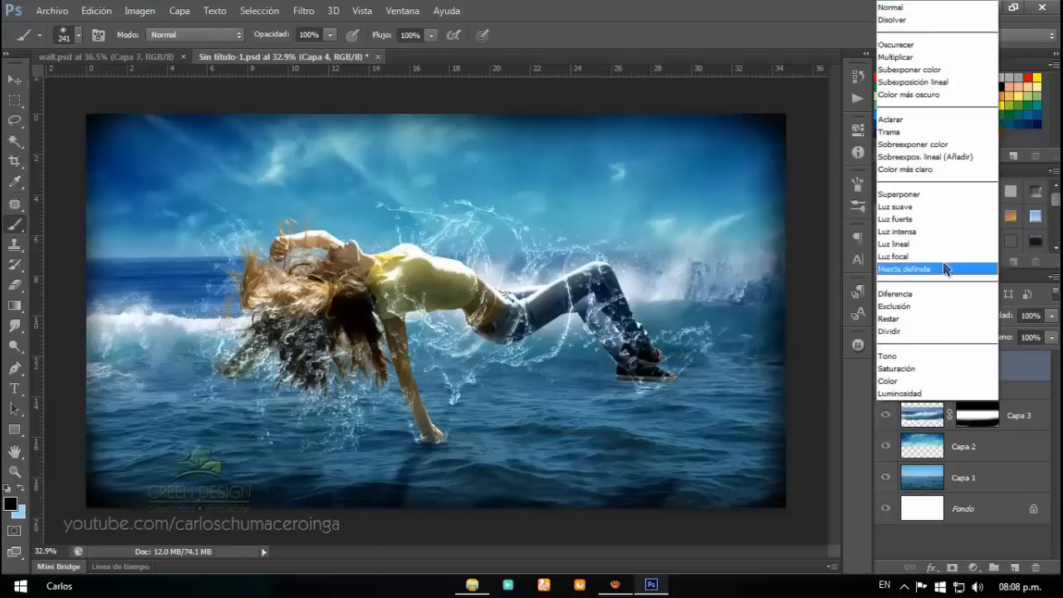
{"action": "left_click", "coordinate": [938, 194]}
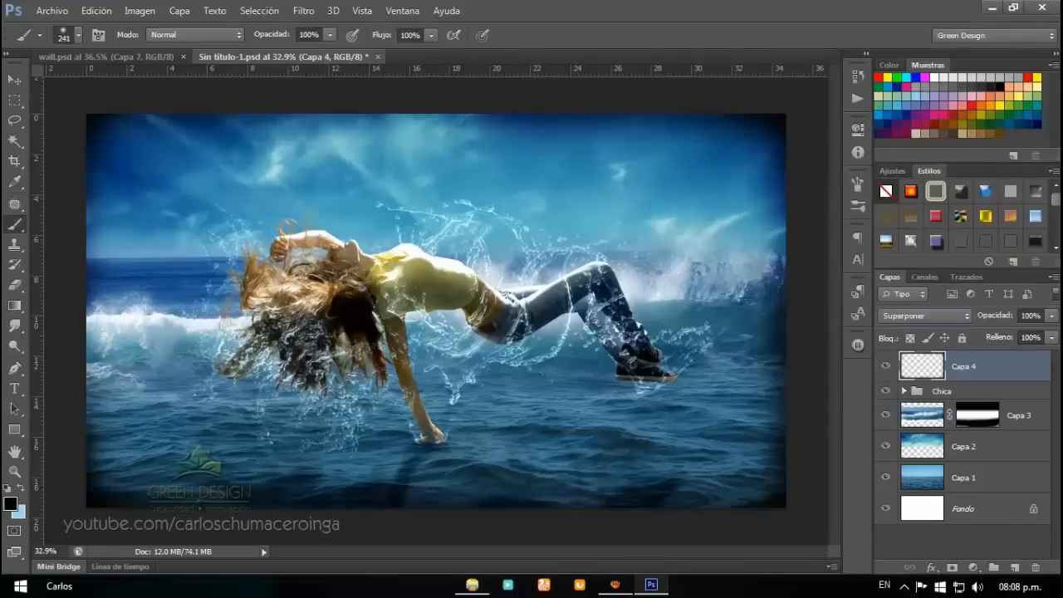
Fit the composition to the view and open the Destello image from the Fotomanipulacion folder.
{"action": "left_click", "coordinate": [15, 83]}
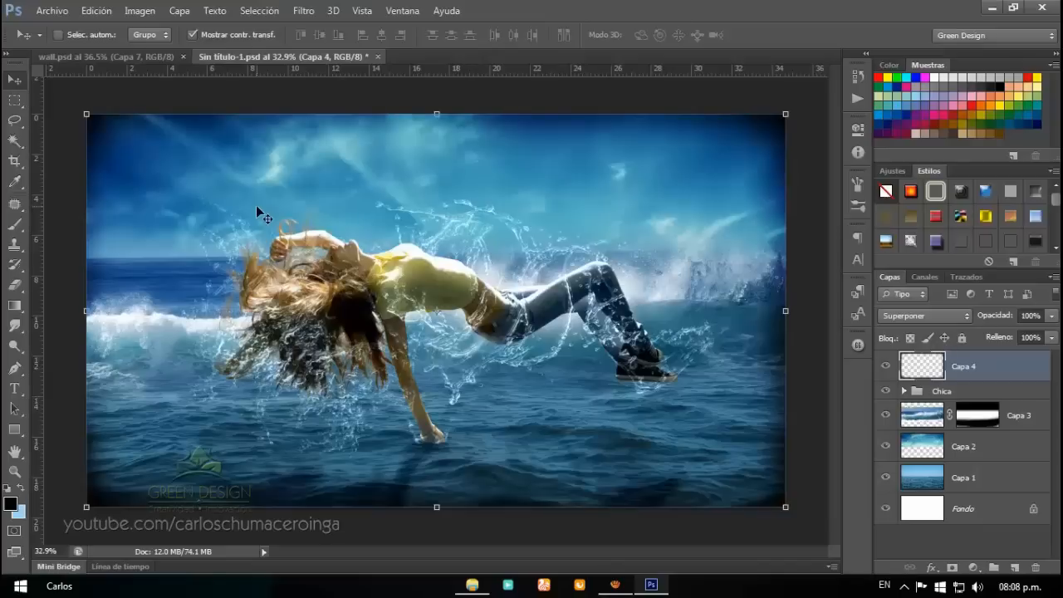
{"action": "key", "text": "ctrl+0"}
{"action": "left_click", "coordinate": [51, 9]}
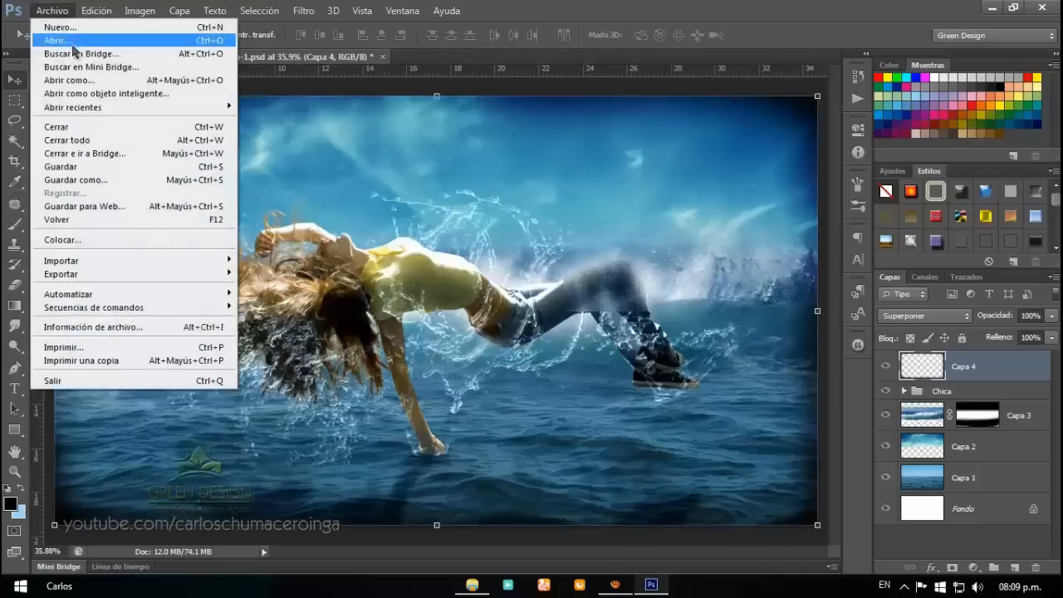
{"action": "left_click", "coordinate": [73, 41]}
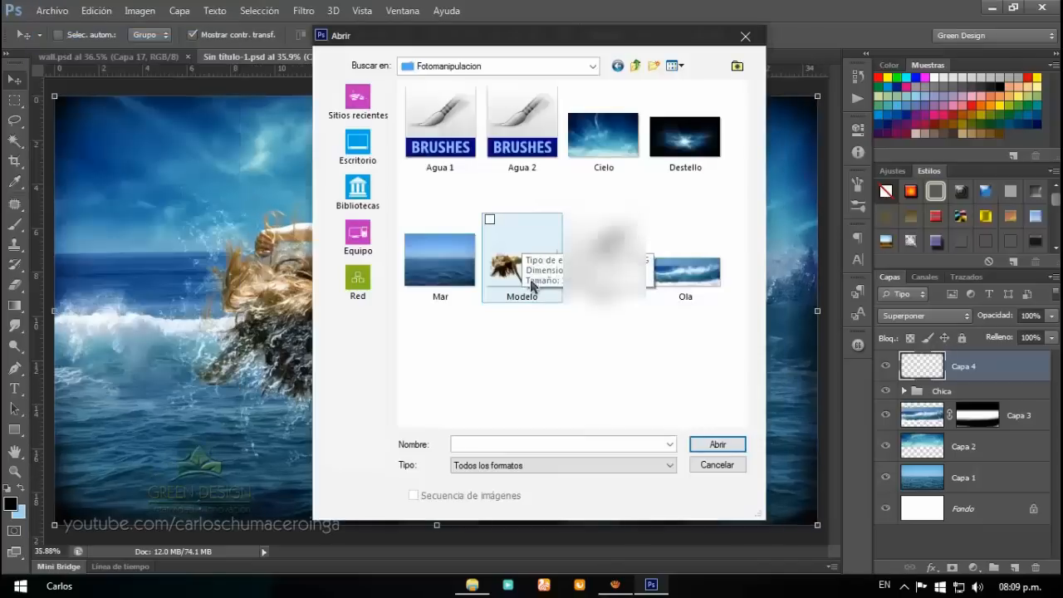
{"action": "left_click", "coordinate": [697, 151]}
{"action": "left_click", "coordinate": [719, 443]}
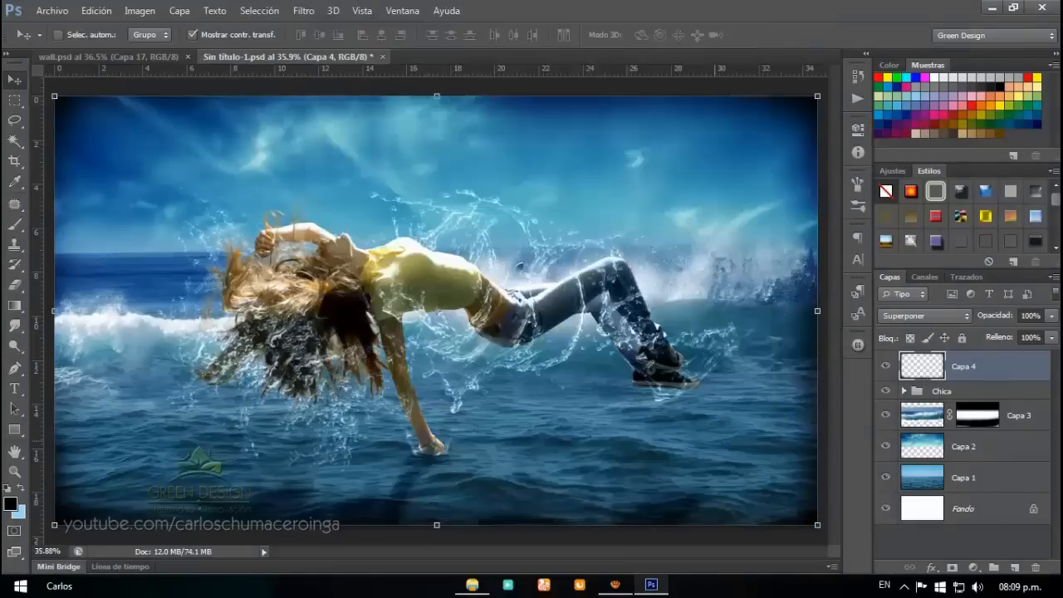
Bring the Destello flare into the composition as a new top layer and place it over the sky, centred above the woman.
{"action": "left_click", "coordinate": [565, 288]}
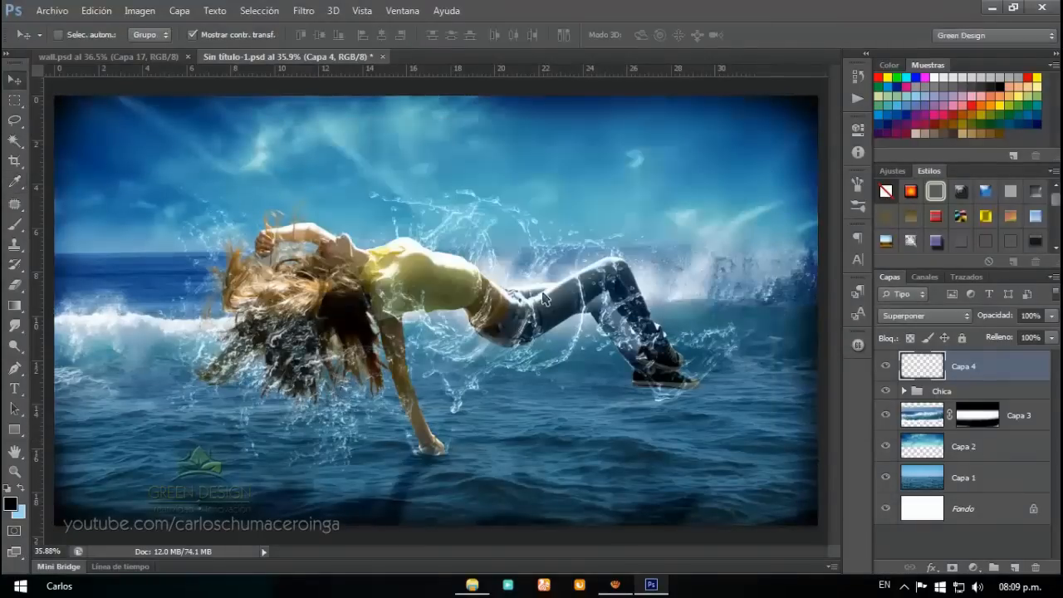
{"action": "left_click_drag", "start_coordinate": [95, 101], "coordinate": [169, 134]}
{"action": "key", "text": "ctrl+t"}
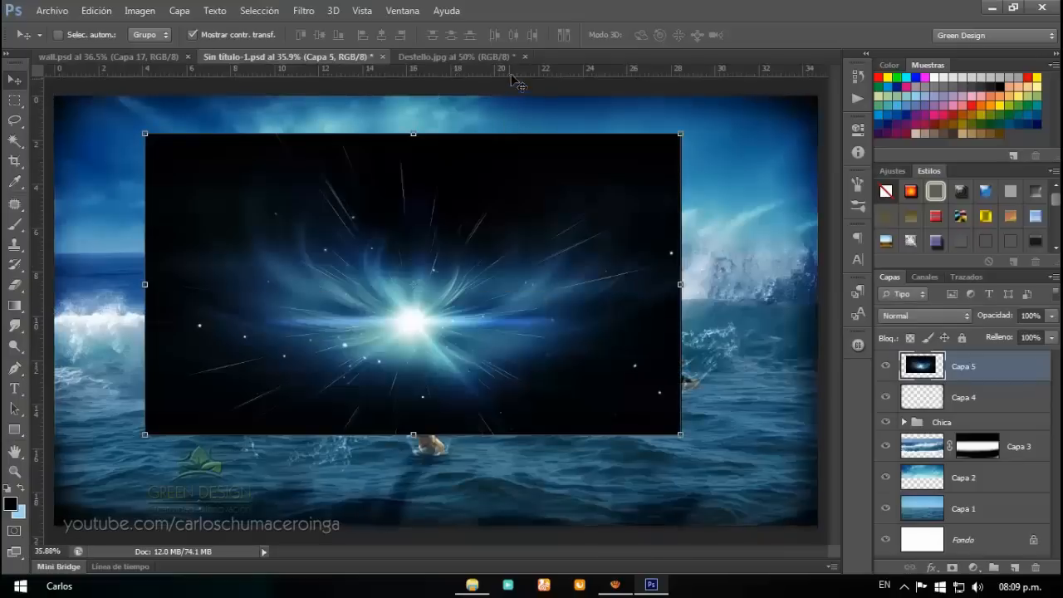
{"action": "left_click_drag", "start_coordinate": [516, 211], "coordinate": [541, 147]}
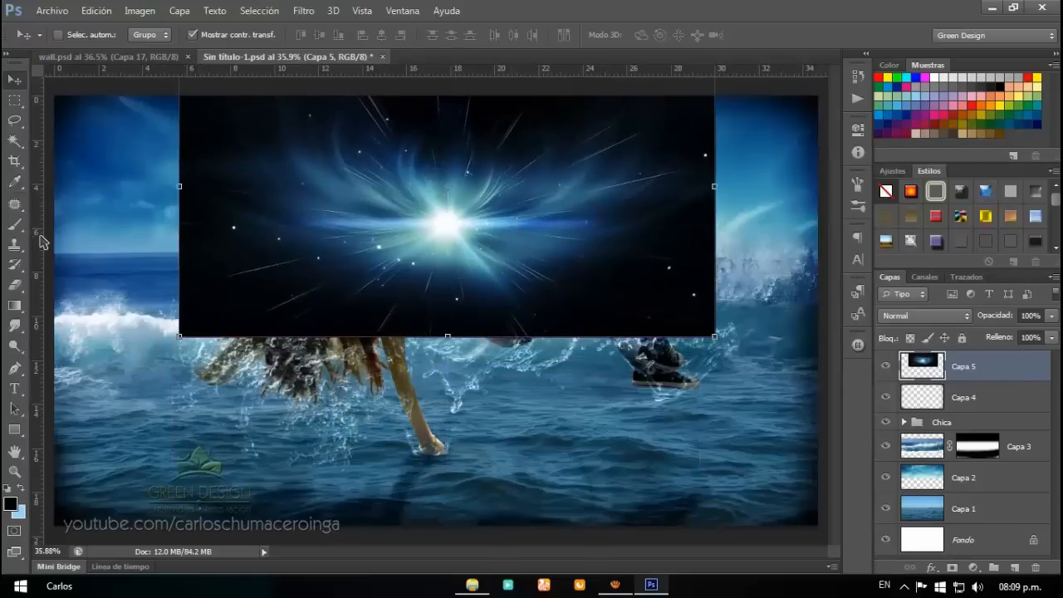
Add a layer mask to the flare layer Capa 5 and paint its edges black with a soft 180 px brush at 100% opacity.
{"action": "scroll", "coordinate": [183, 308], "scroll_direction": "down", "scroll_amount": 2}
{"action": "scroll", "coordinate": [452, 329], "scroll_direction": "up", "scroll_amount": 1}
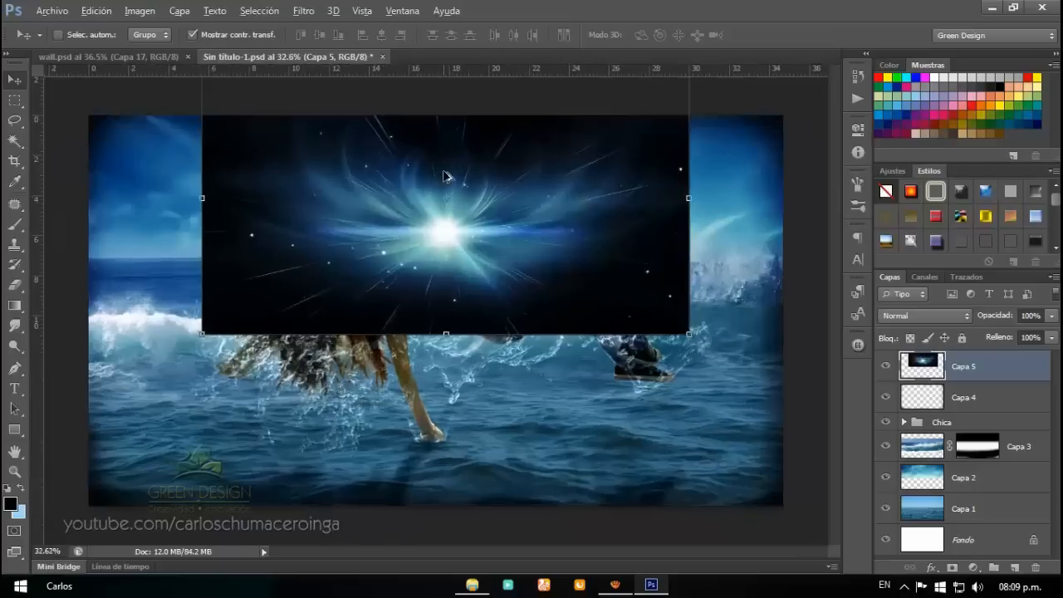
{"action": "left_click", "coordinate": [953, 567]}
{"action": "left_click", "coordinate": [15, 225]}
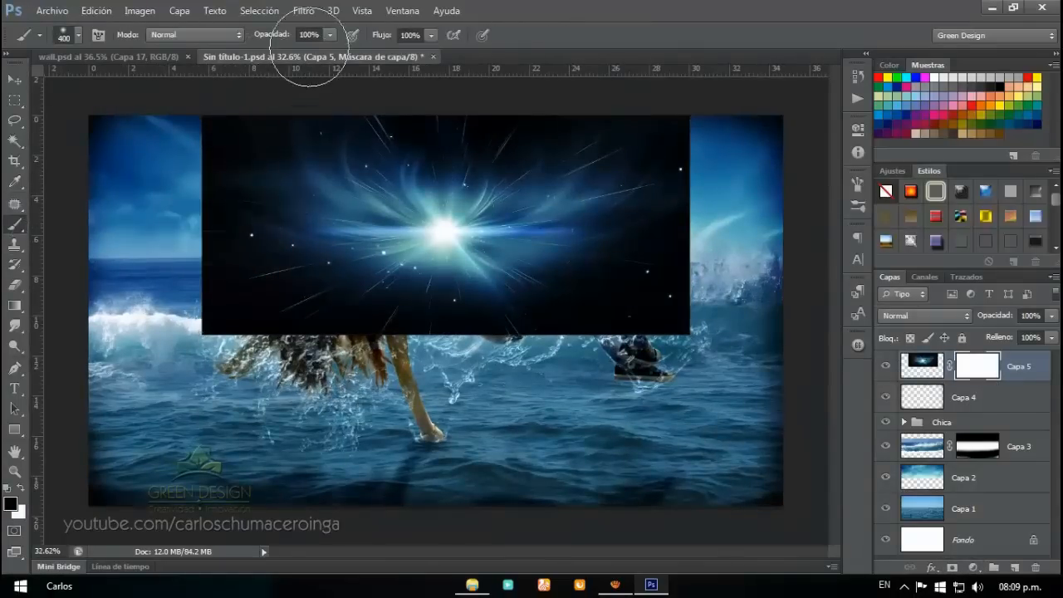
{"action": "mouse_move", "coordinate": [178, 119]}
{"action": "left_mouse_down"}
{"action": "mouse_move", "coordinate": [170, 267]}
{"action": "mouse_move", "coordinate": [186, 315]}
{"action": "mouse_move", "coordinate": [168, 343]}
{"action": "mouse_move", "coordinate": [165, 122]}
{"action": "mouse_move", "coordinate": [162, 315]}
{"action": "mouse_move", "coordinate": [267, 370]}
{"action": "mouse_move", "coordinate": [171, 359]}
{"action": "mouse_move", "coordinate": [248, 363]}
{"action": "mouse_move", "coordinate": [220, 359]}
{"action": "mouse_move", "coordinate": [225, 342]}
{"action": "mouse_move", "coordinate": [651, 344]}
{"action": "mouse_move", "coordinate": [688, 334]}
{"action": "mouse_move", "coordinate": [691, 107]}
{"action": "left_mouse_up"}
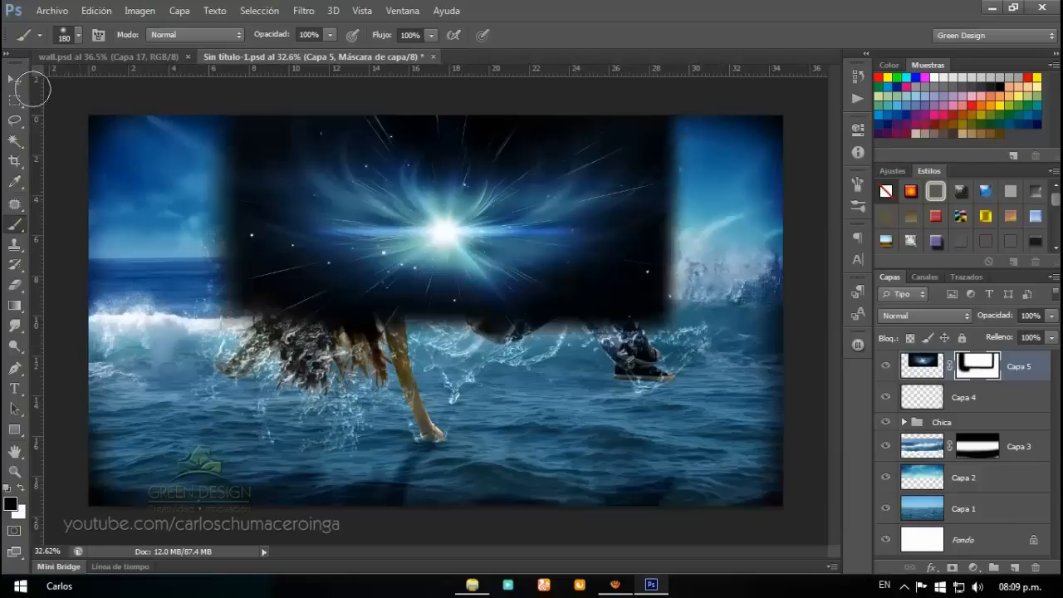
Set the flare layer Capa 5 to the Trama blend mode and move the flare higher in the sky.
{"action": "key", "text": "v"}
{"action": "left_click", "coordinate": [924, 316]}
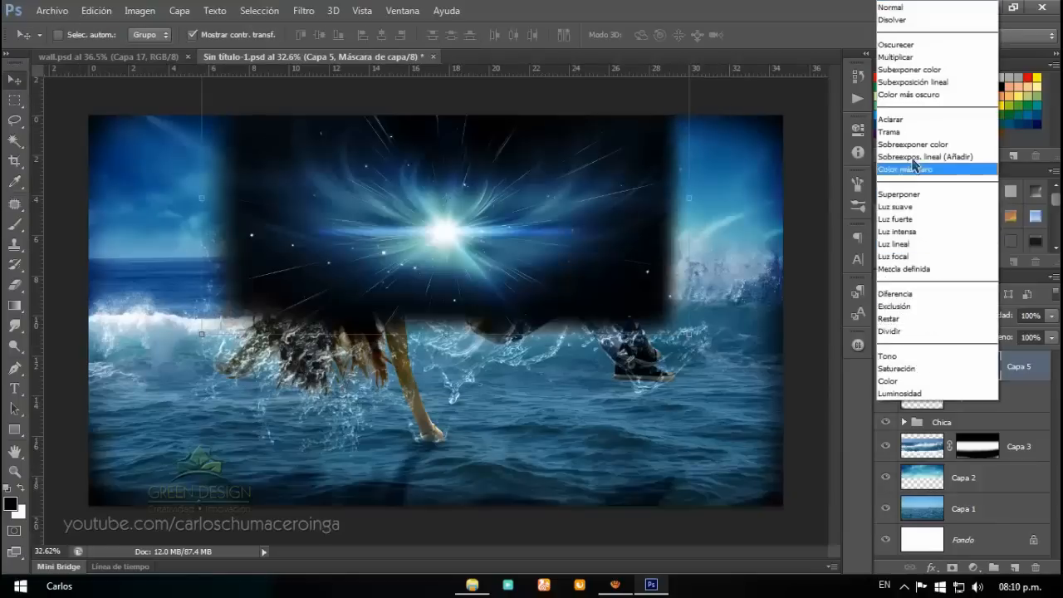
{"action": "left_click", "coordinate": [906, 125]}
{"action": "left_click_drag", "start_coordinate": [496, 215], "coordinate": [506, 173]}
{"action": "scroll", "coordinate": [382, 299], "scroll_direction": "down", "scroll_amount": 1}
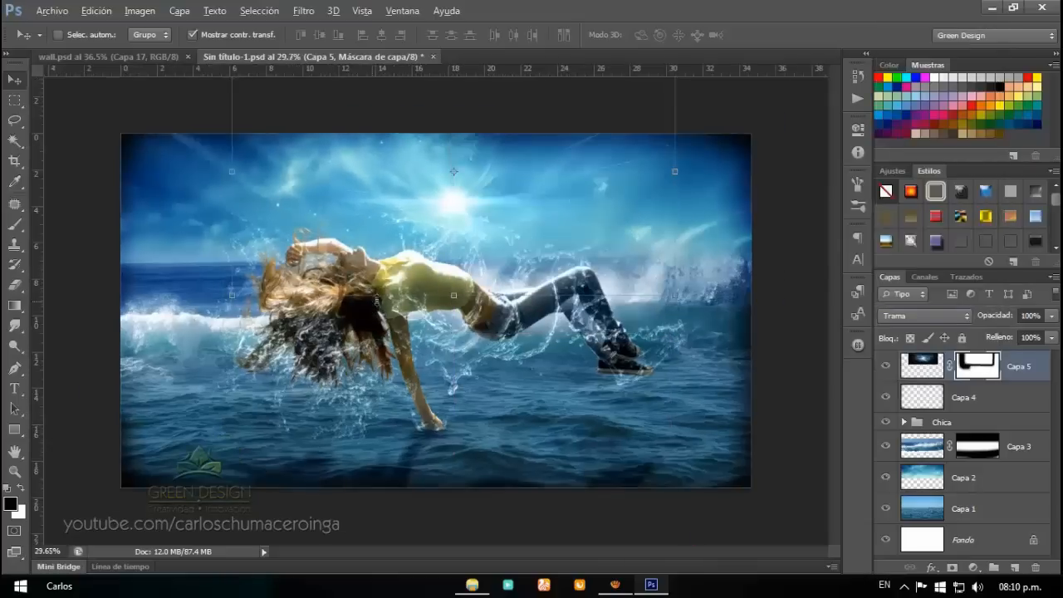
Enlarge the flare on Capa 5 to nearly the full image width and reposition it in the sky above the woman.
{"action": "key", "text": "alt"}
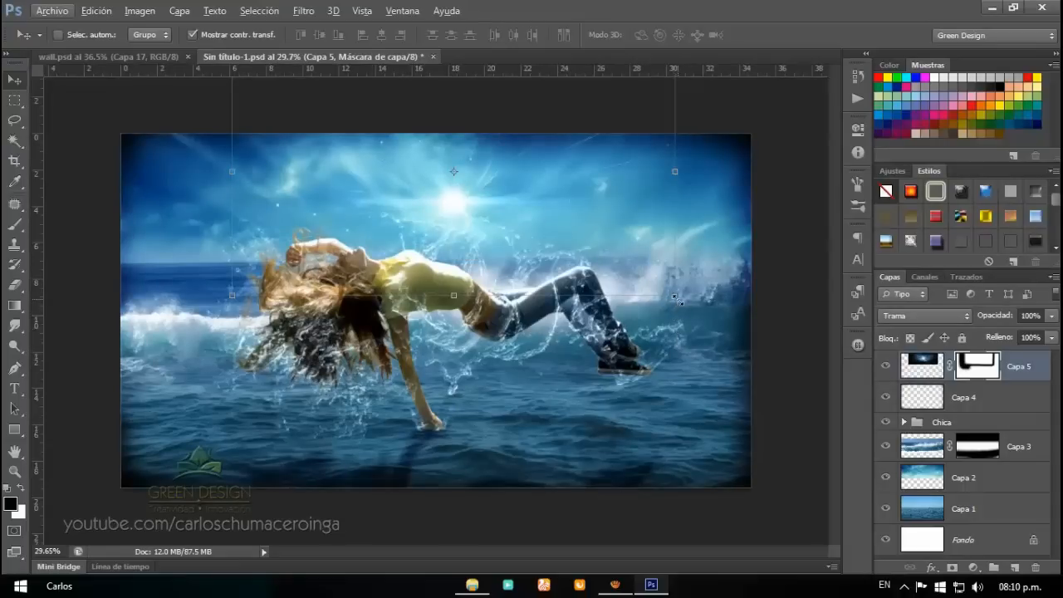
{"action": "left_click", "coordinate": [677, 299]}
{"action": "left_click_drag", "start_coordinate": [679, 298], "coordinate": [756, 339]}
{"action": "left_click_drag", "start_coordinate": [478, 208], "coordinate": [468, 195]}
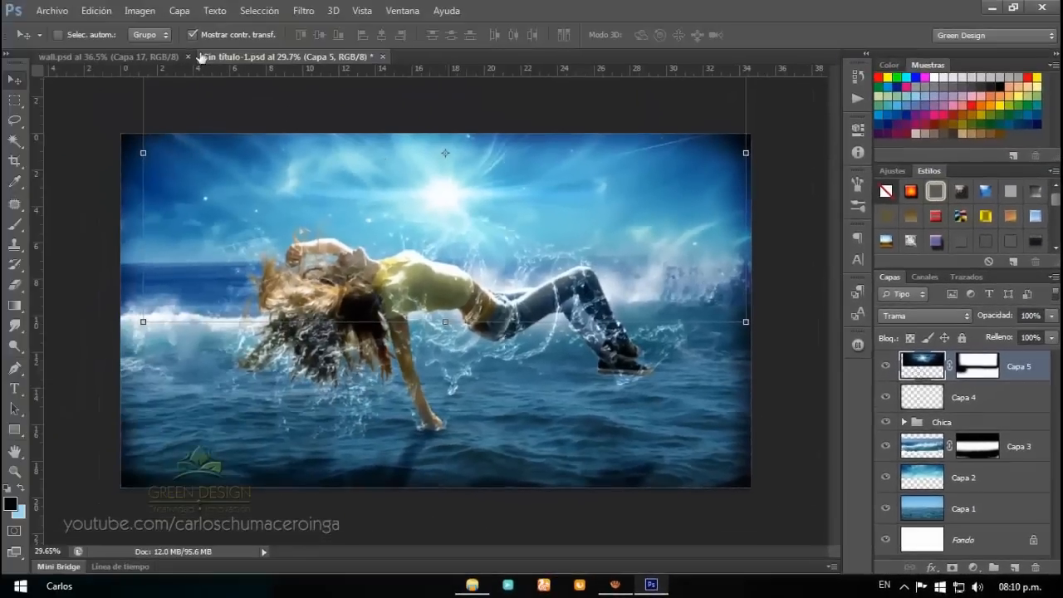
Apply a Levels adjustment to the flare on Capa 5 with input levels 8, 1.09 and 234.
{"action": "left_click", "coordinate": [140, 10]}
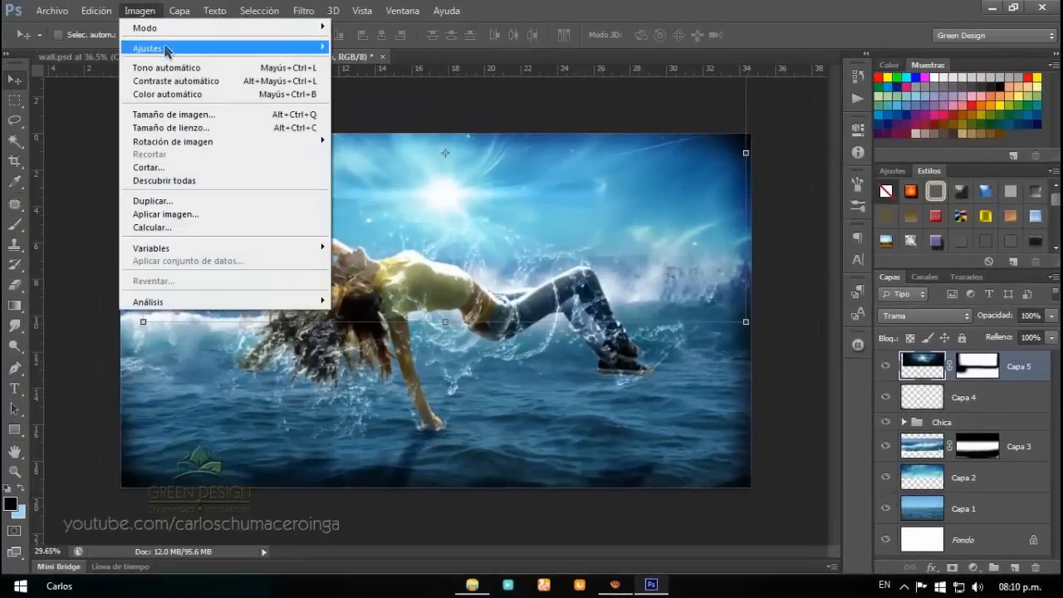
{"action": "mouse_move", "coordinate": [166, 47]}
{"action": "left_click", "coordinate": [359, 60]}
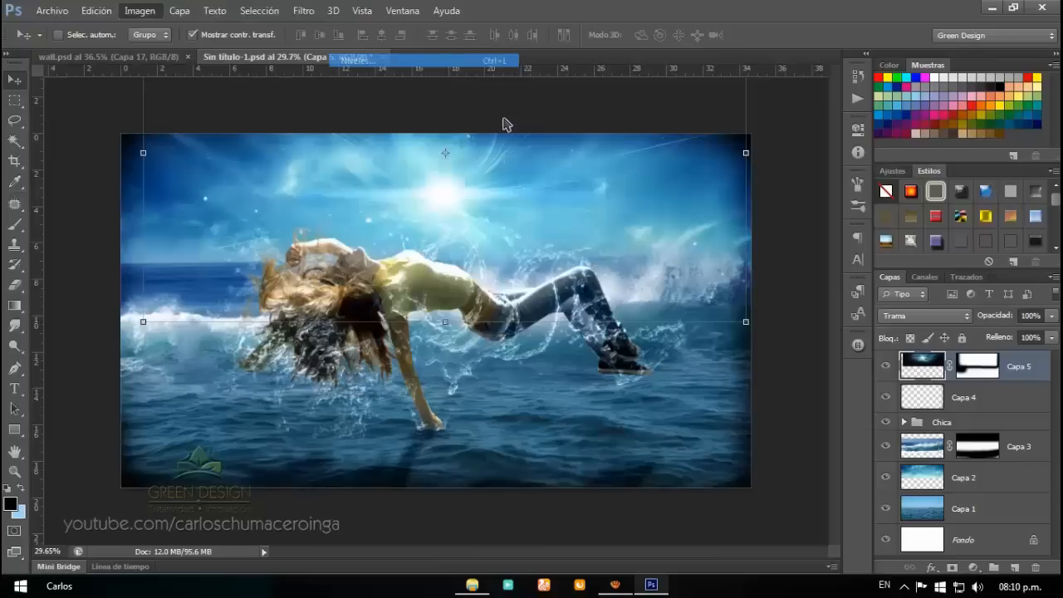
{"action": "left_click_drag", "start_coordinate": [749, 117], "coordinate": [701, 134]}
{"action": "left_click_drag", "start_coordinate": [873, 290], "coordinate": [859, 296]}
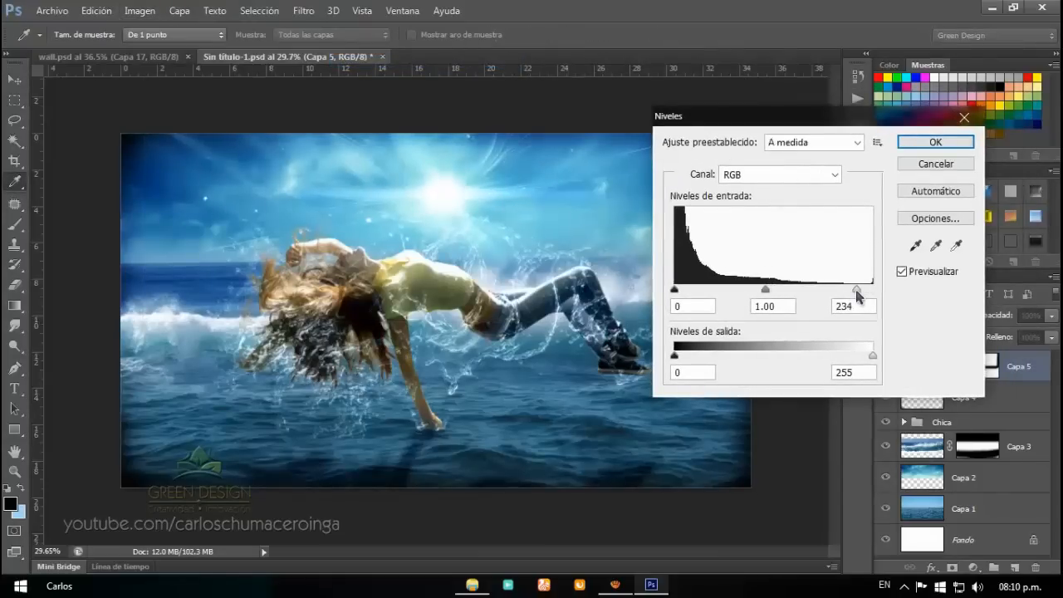
{"action": "left_click_drag", "start_coordinate": [765, 290], "coordinate": [762, 296]}
{"action": "left_click_drag", "start_coordinate": [677, 290], "coordinate": [681, 293]}
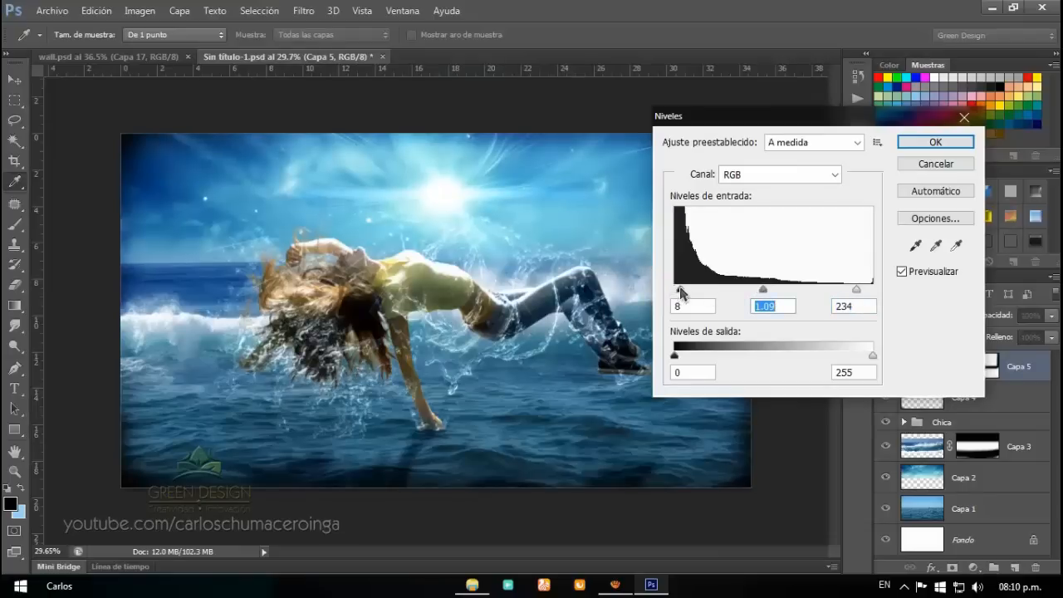
{"action": "left_click", "coordinate": [908, 144]}
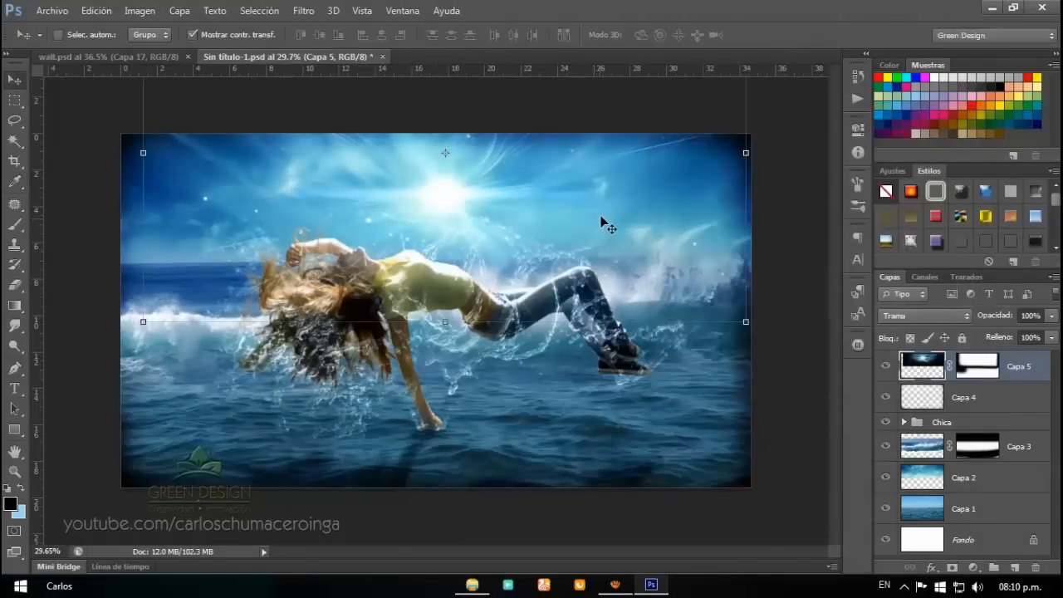
Hide the transform controls and add a Gradient Map adjustment layer above Capa 5.
{"action": "scroll", "coordinate": [438, 315], "scroll_direction": "up", "scroll_amount": 2}
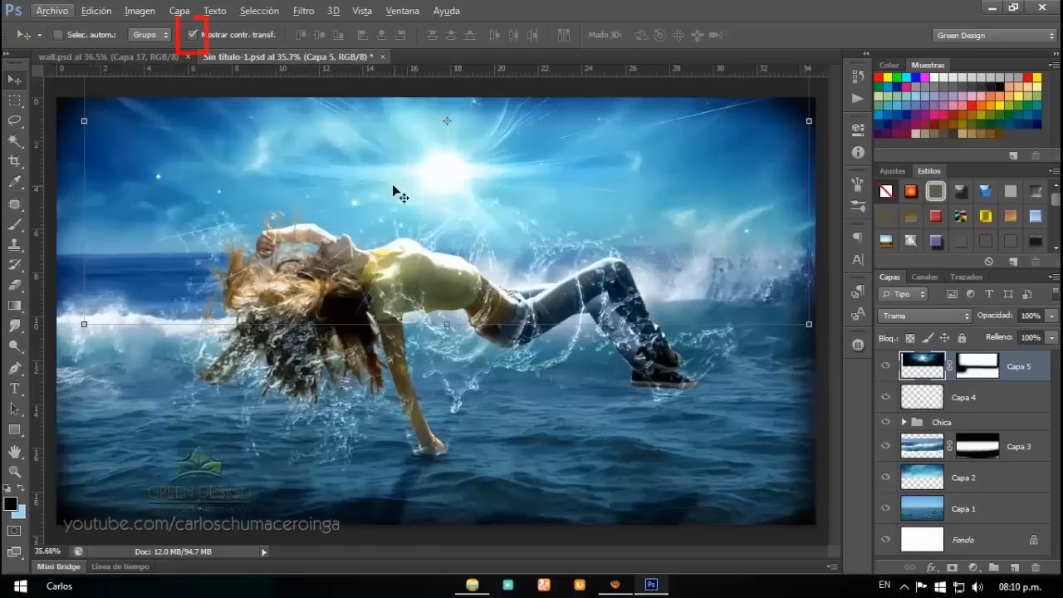
{"action": "left_click", "coordinate": [192, 36]}
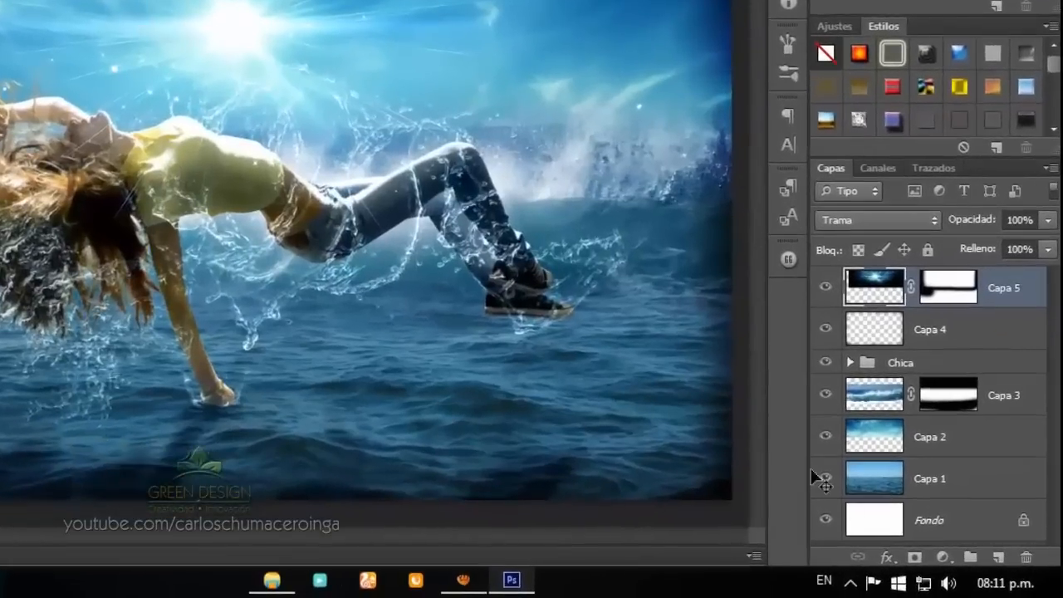
{"action": "left_click", "coordinate": [942, 557]}
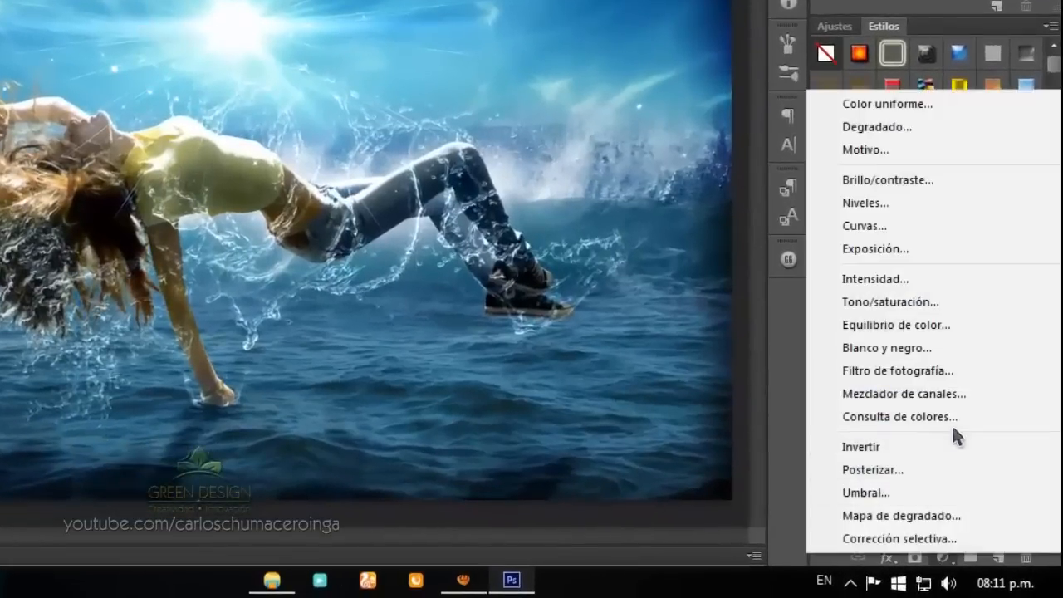
{"action": "left_click", "coordinate": [940, 514]}
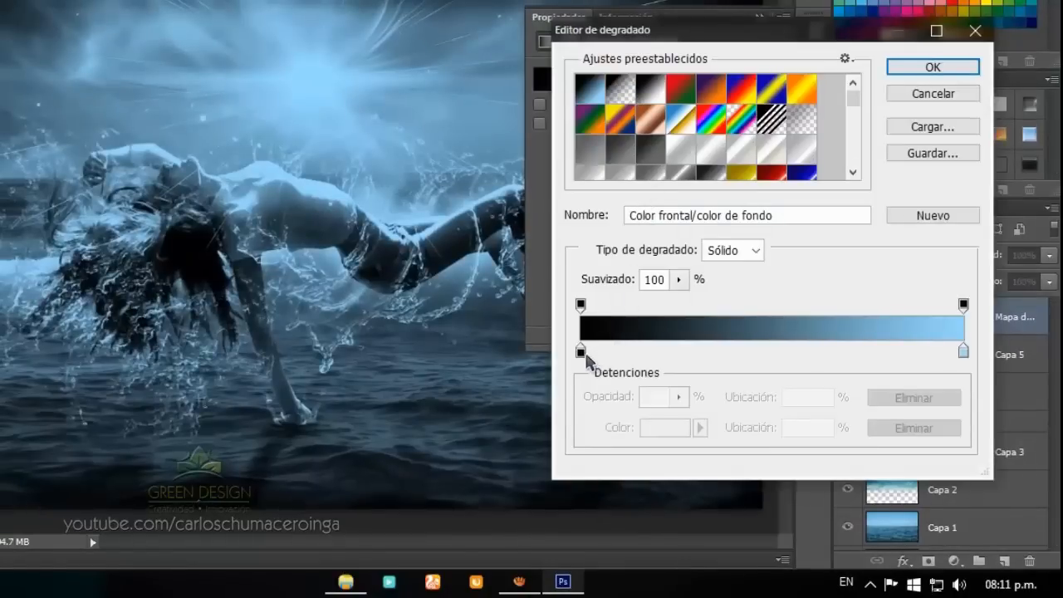
Set the gradient map's dark colour stop at 0% to 0b4849.
{"action": "left_click", "coordinate": [581, 353]}
{"action": "left_click", "coordinate": [665, 428]}
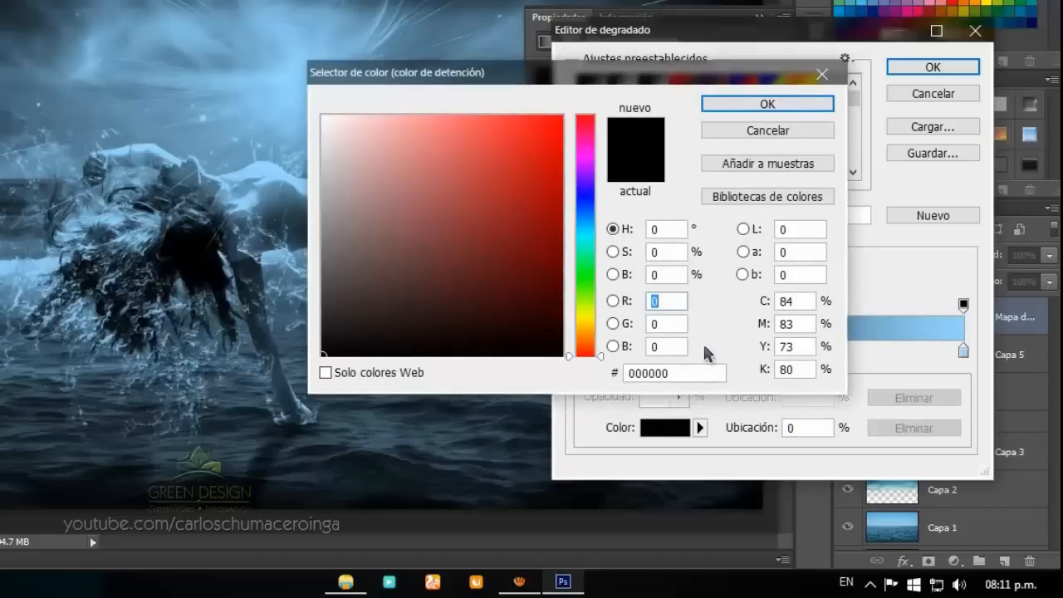
{"action": "left_click_drag", "start_coordinate": [695, 373], "coordinate": [640, 374]}
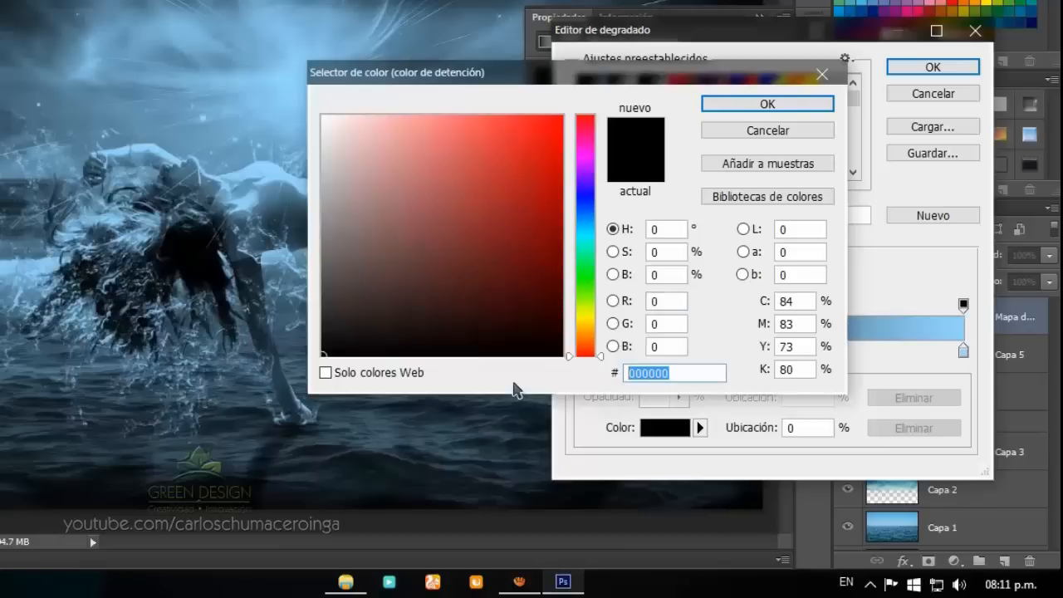
{"action": "type", "text": "0"}
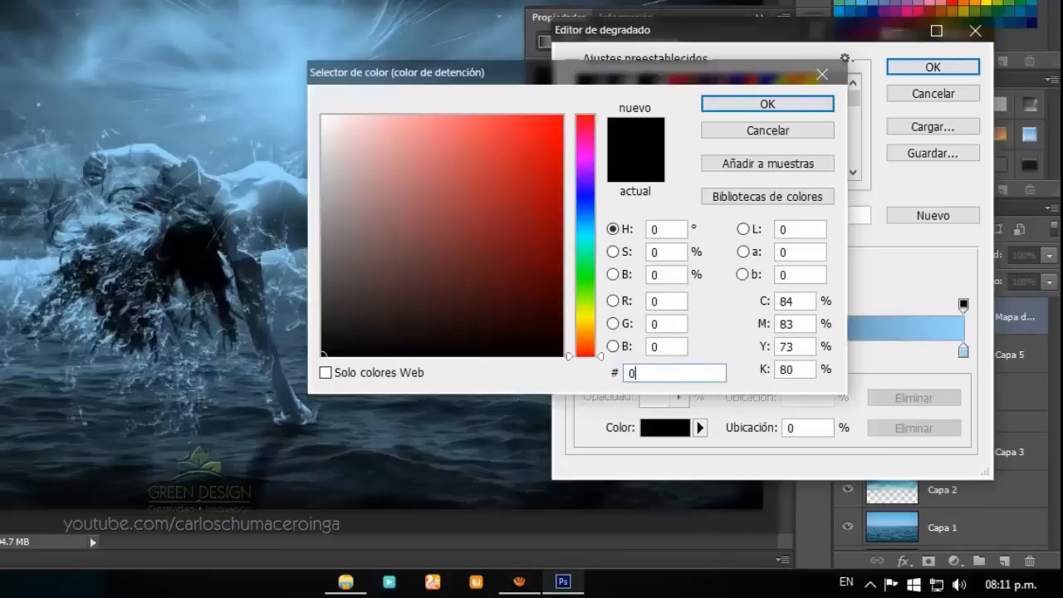
{"action": "type", "text": "b48"}
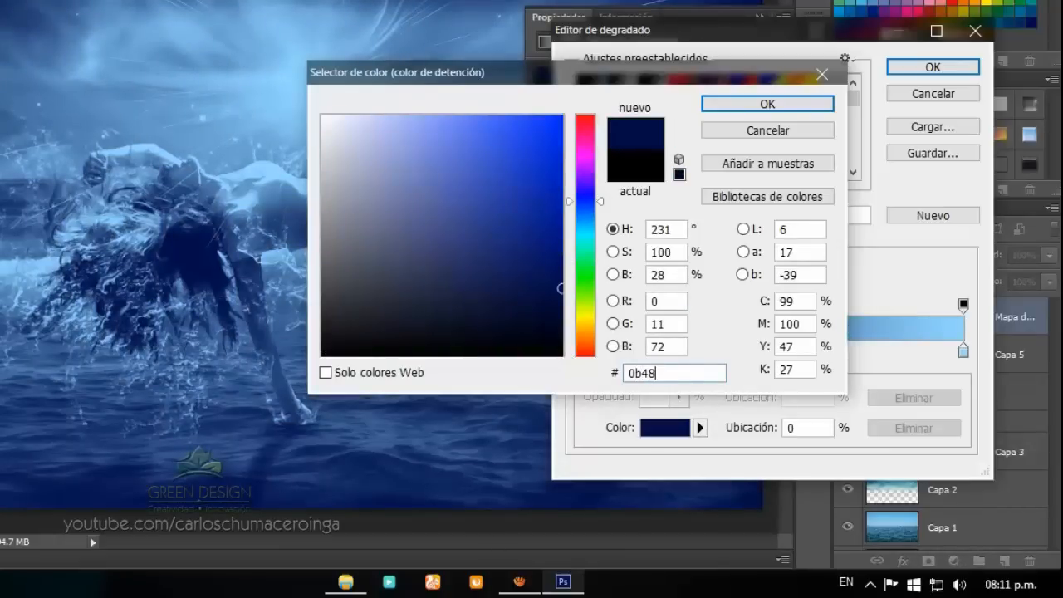
{"action": "type", "text": "49"}
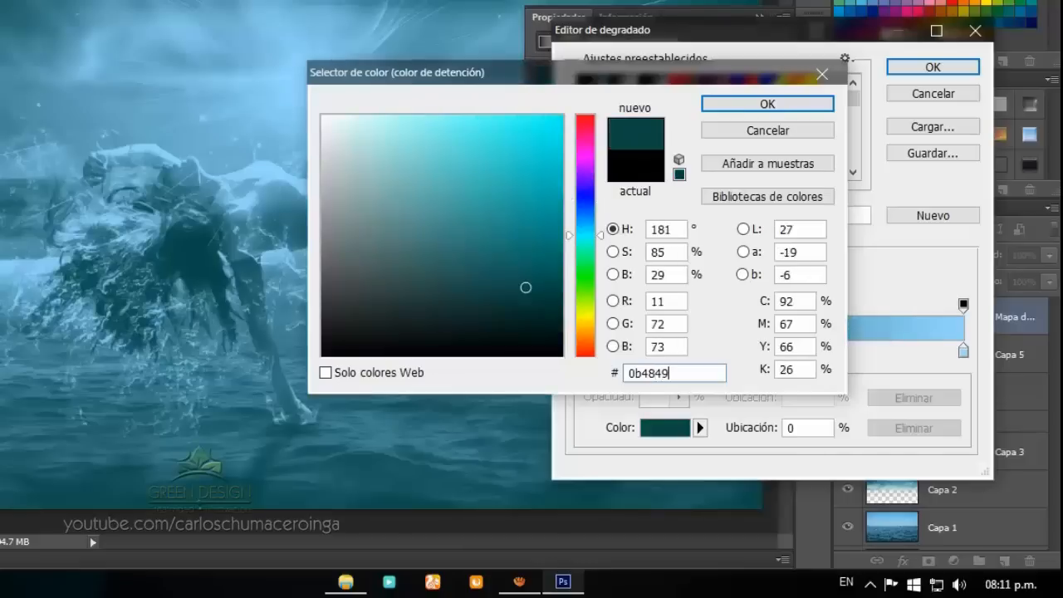
{"action": "left_click", "coordinate": [769, 104]}
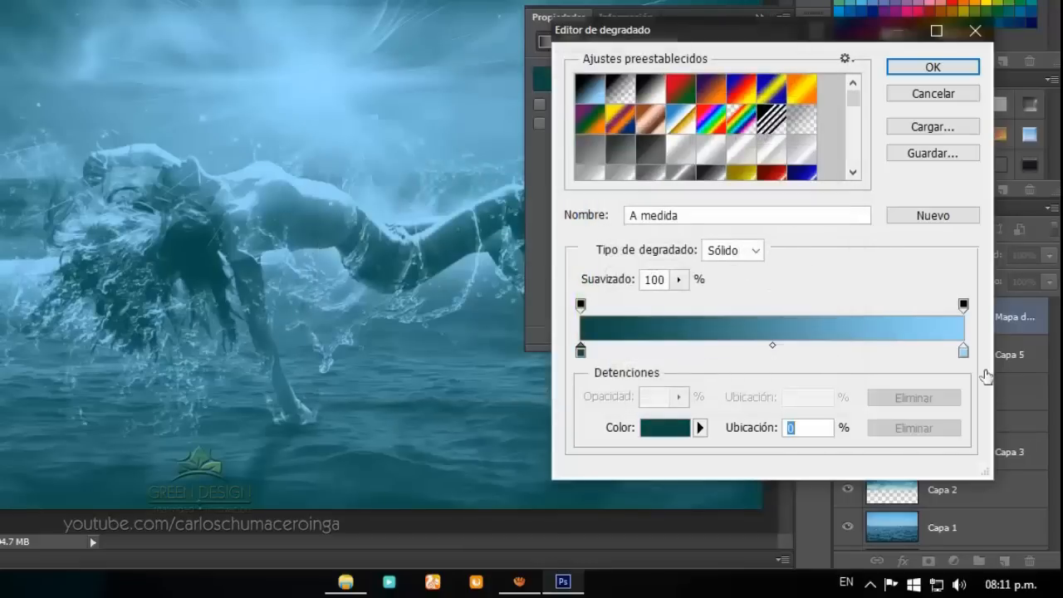
Set the gradient map's light colour stop at 100% to 89bcc2.
{"action": "left_click", "coordinate": [964, 352]}
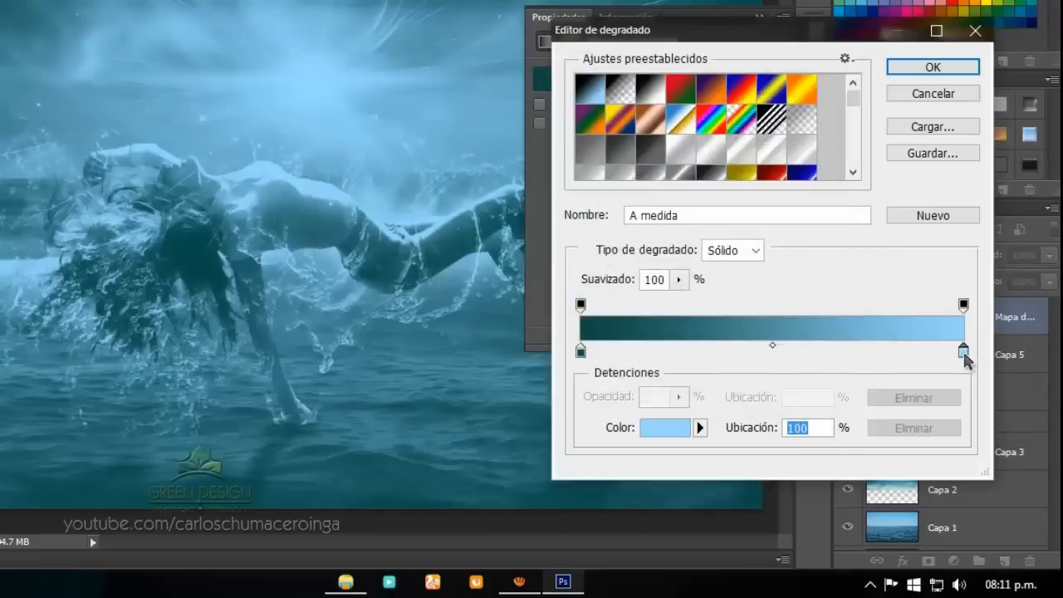
{"action": "left_click", "coordinate": [669, 427]}
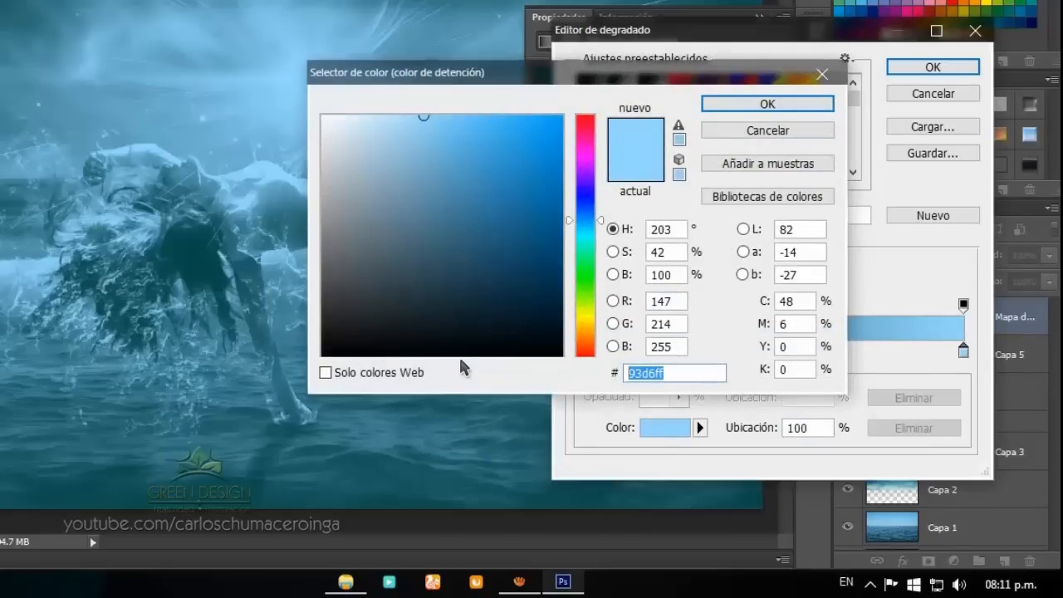
{"action": "type", "text": "8"}
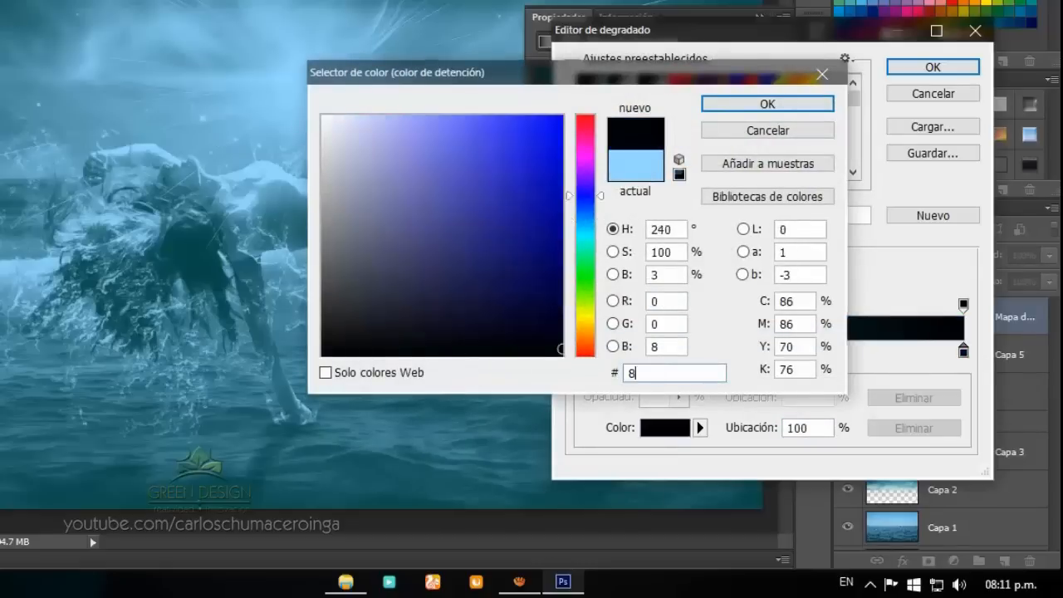
{"action": "type", "text": "9bcc"}
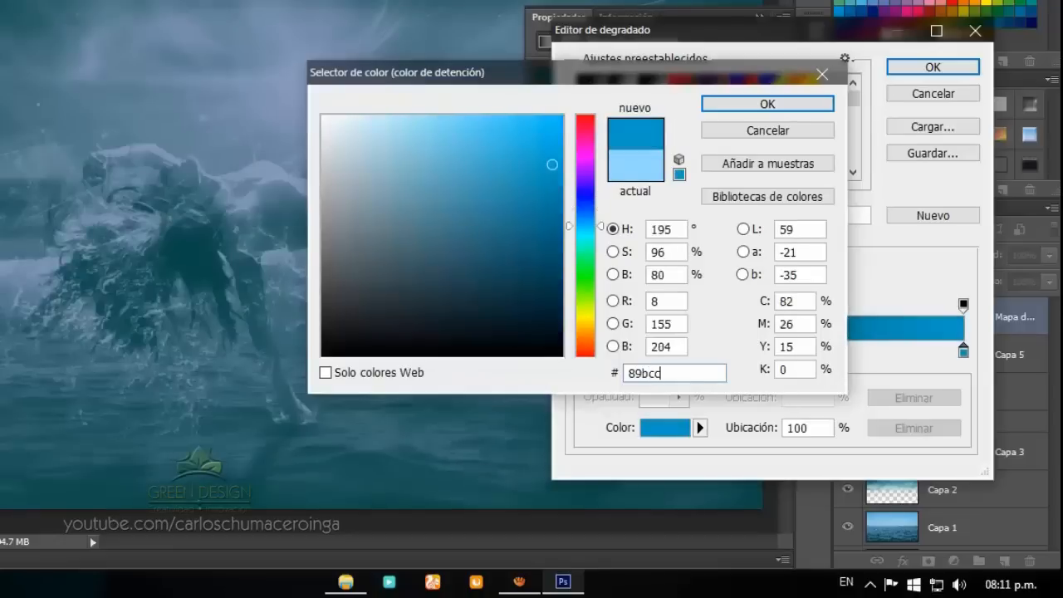
{"action": "type", "text": "2"}
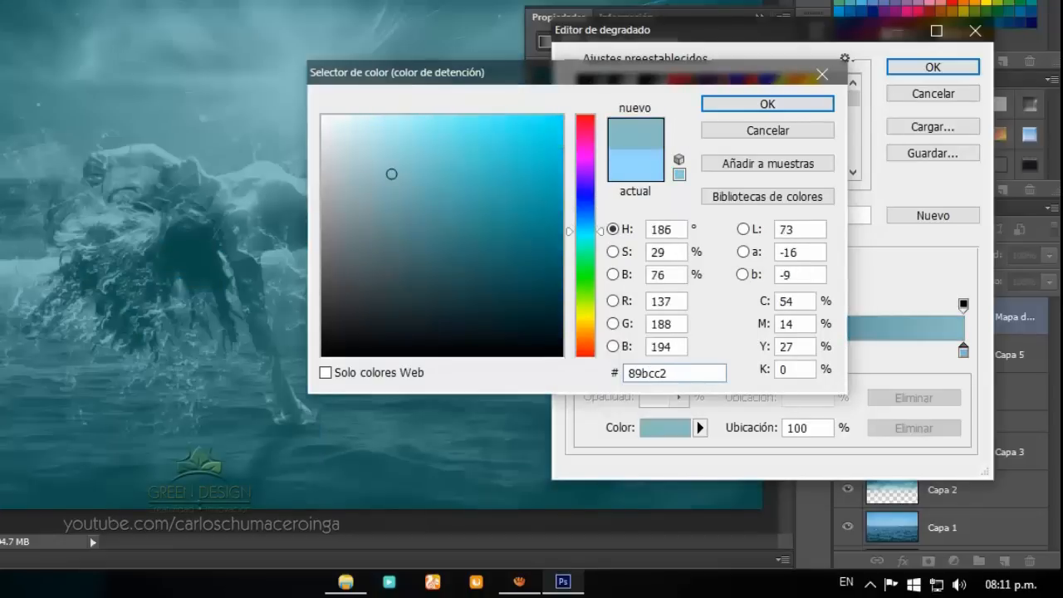
{"action": "left_click", "coordinate": [757, 106]}
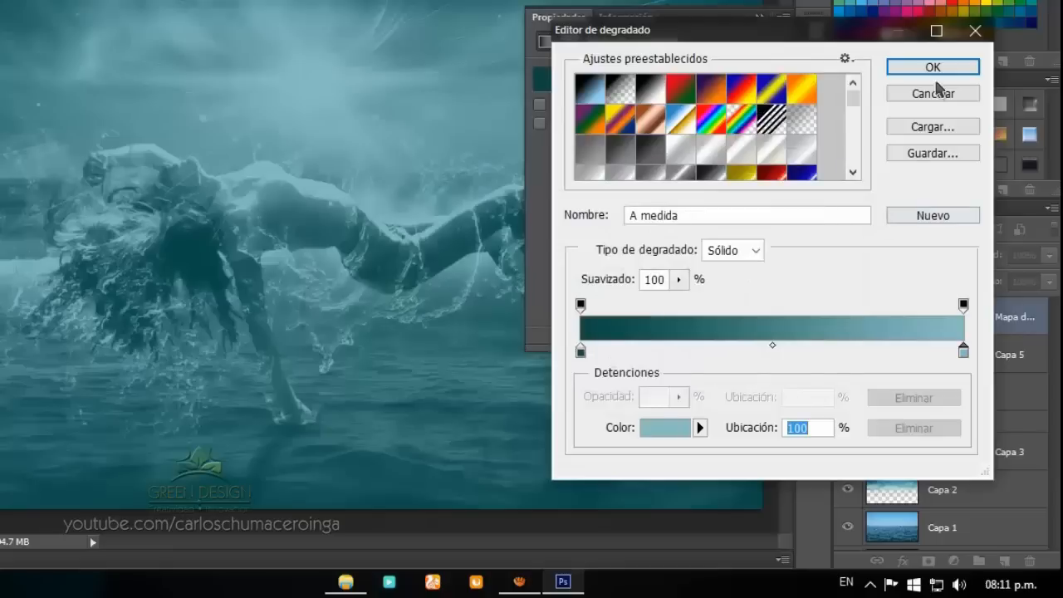
Accept the edited gradient and set the gradient map layer's blend mode to Luz suave.
{"action": "left_click", "coordinate": [929, 68]}
{"action": "left_click", "coordinate": [768, 16]}
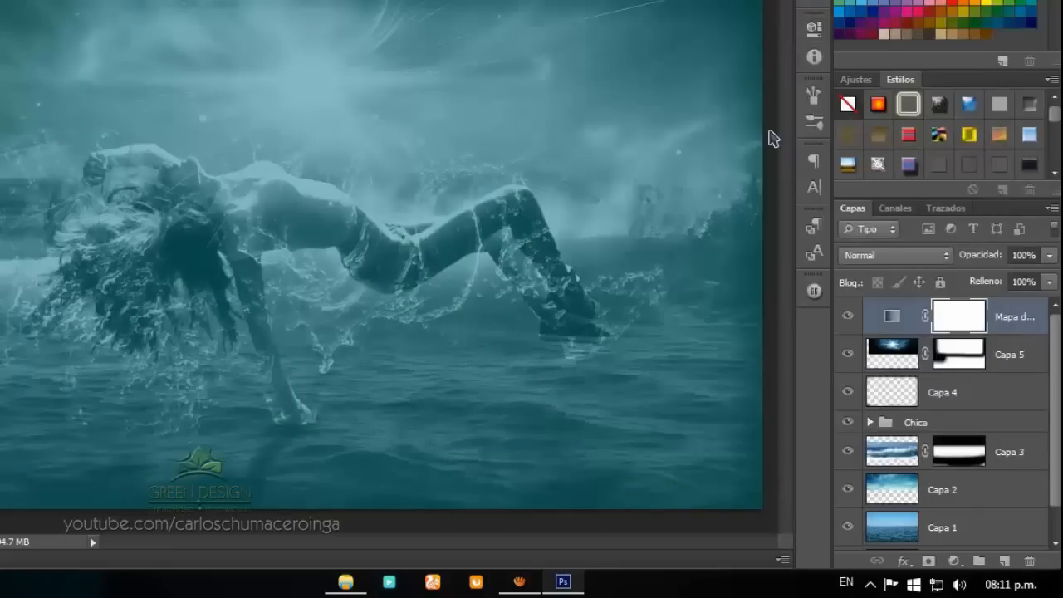
{"action": "left_click", "coordinate": [860, 260]}
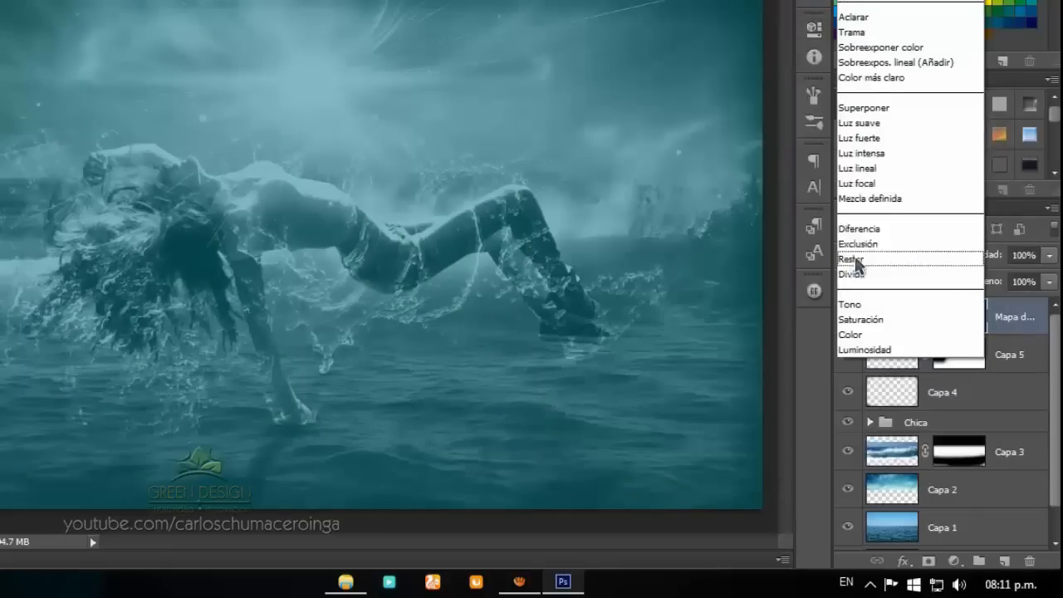
{"action": "left_click", "coordinate": [868, 119]}
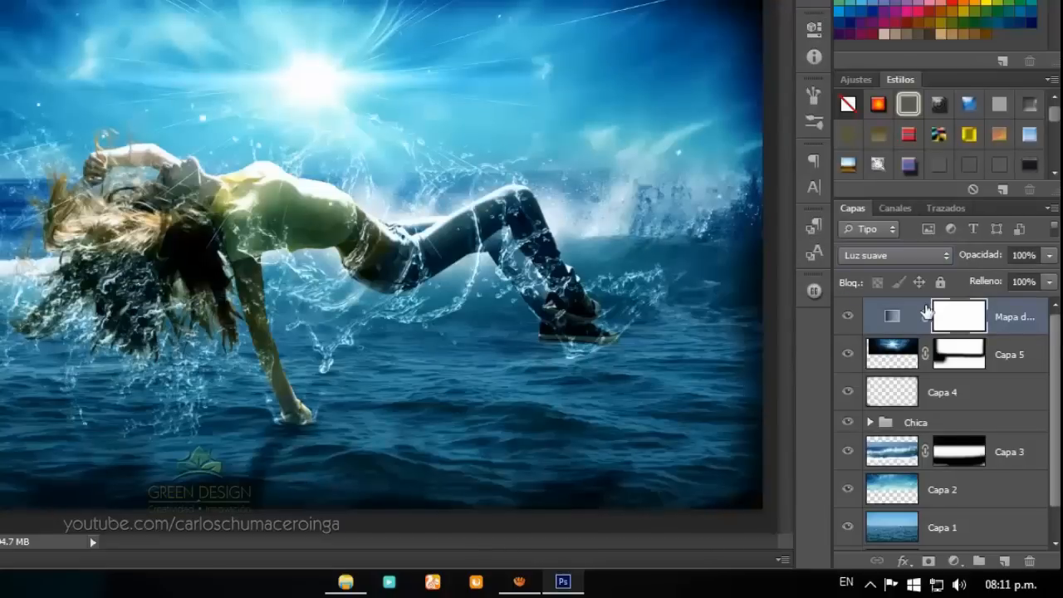
Reduce the gradient map layer's opacity to 70%, comparing the image with the layer hidden and shown.
{"action": "left_click", "coordinate": [1013, 257]}
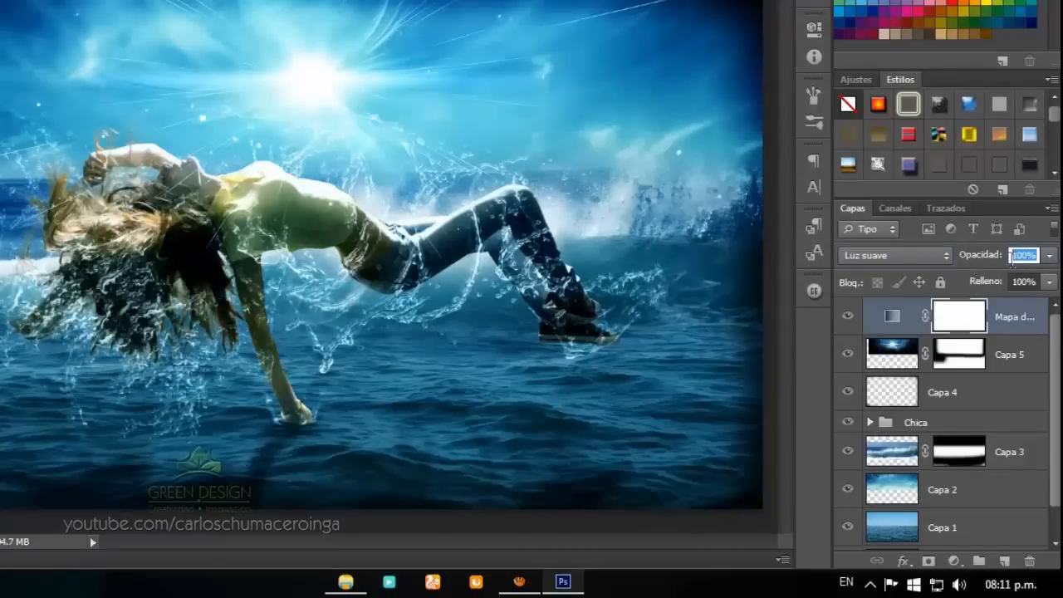
{"action": "type", "text": "80"}
{"action": "key", "text": "Return"}
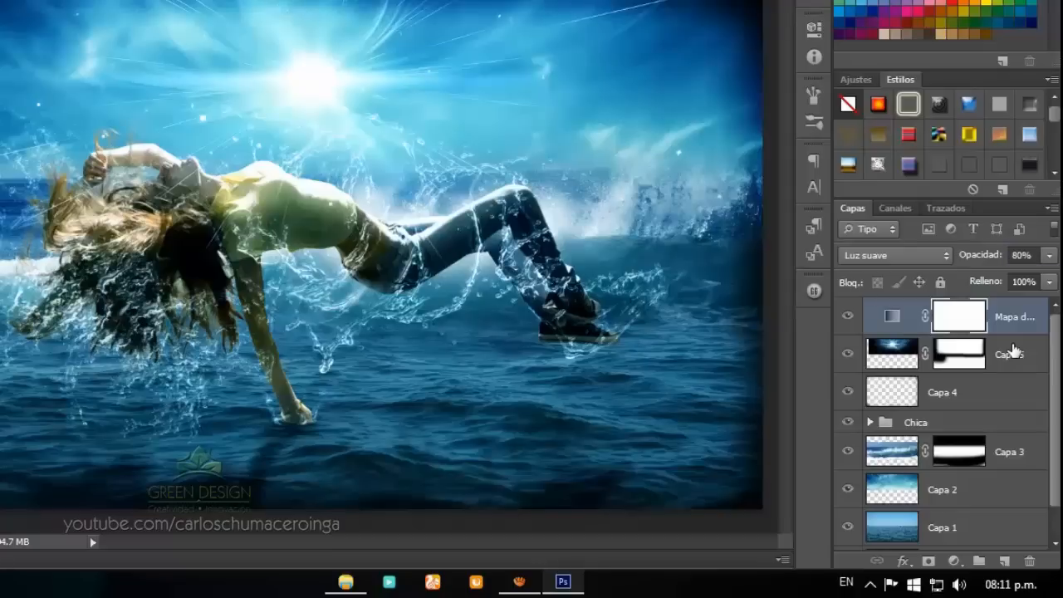
{"action": "left_click", "coordinate": [848, 318]}
{"action": "left_click", "coordinate": [849, 318]}
{"action": "left_click", "coordinate": [1022, 256]}
{"action": "key", "text": "Return"}
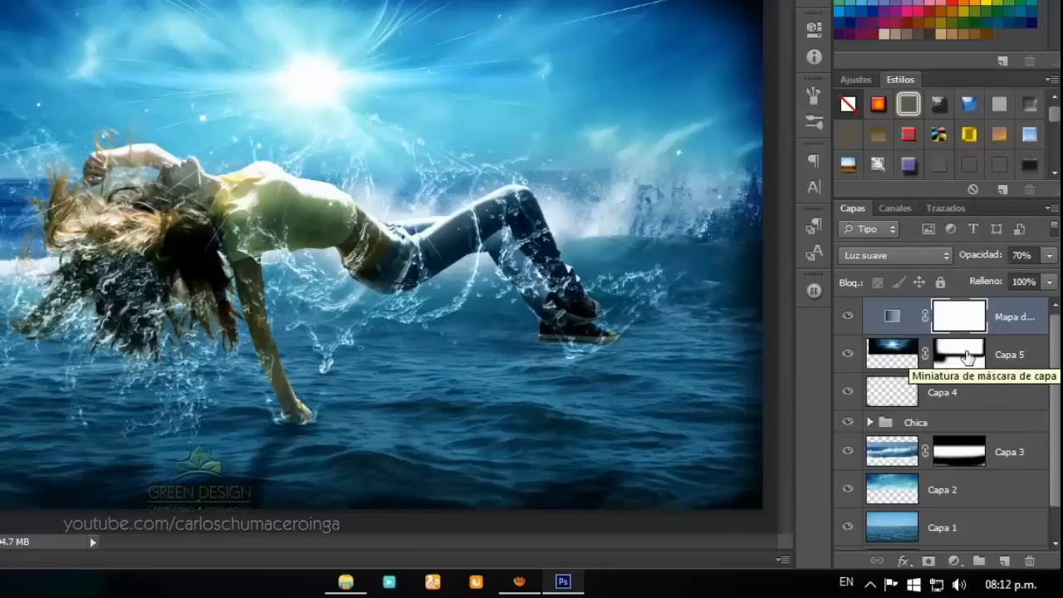
Add an Exposure adjustment layer above the gradient map and set its exposure to +0.20.
{"action": "left_click", "coordinate": [954, 561]}
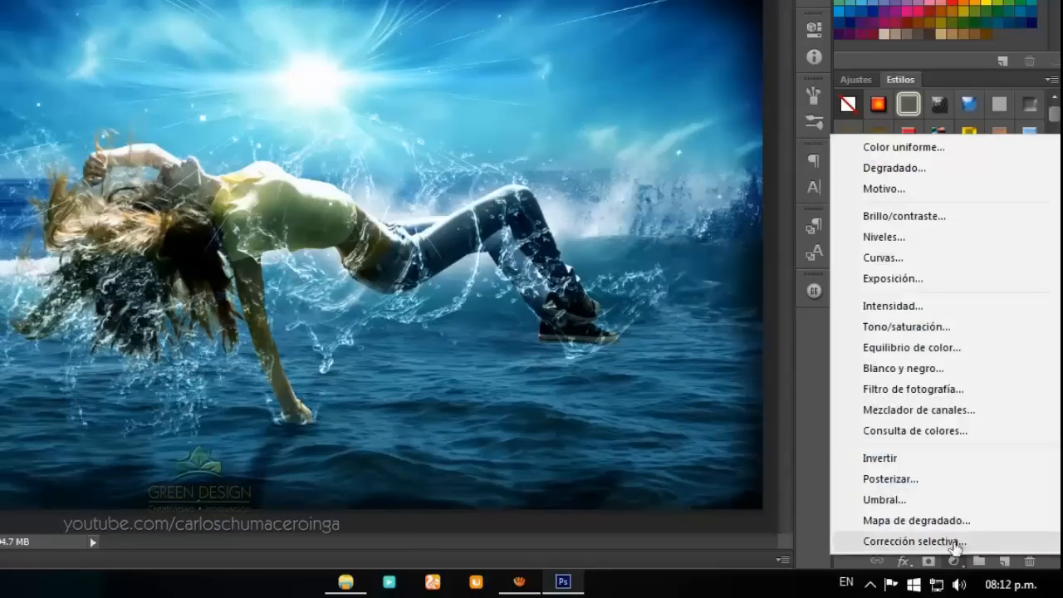
{"action": "left_click", "coordinate": [937, 280]}
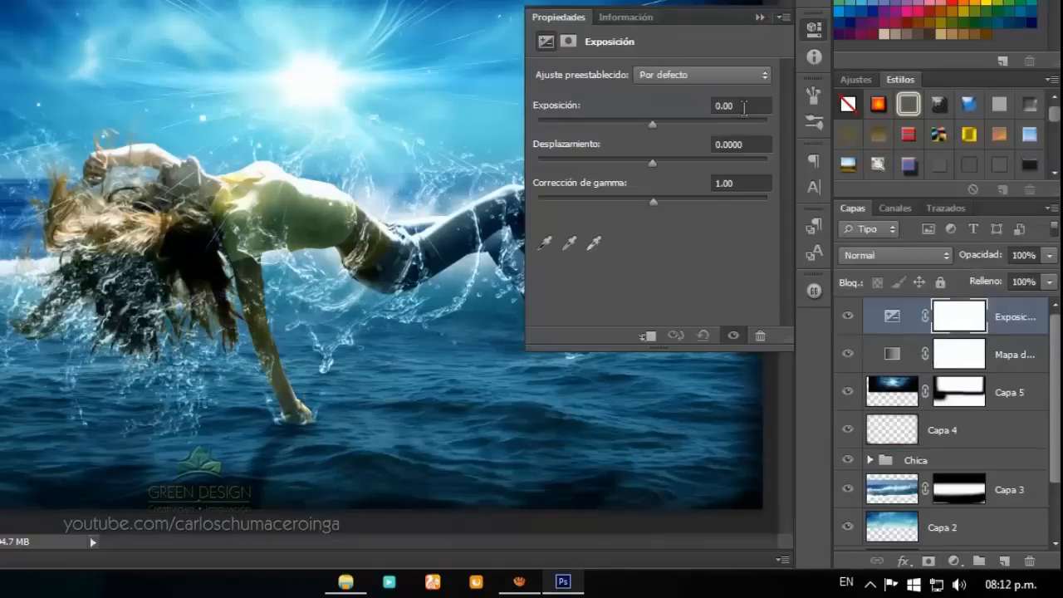
{"action": "left_click", "coordinate": [745, 106]}
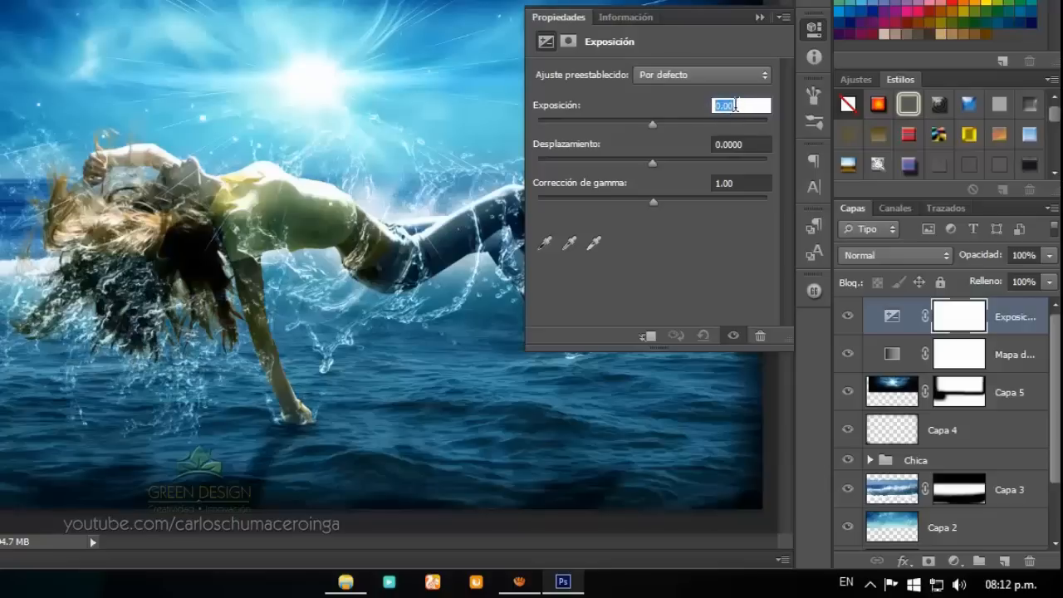
{"action": "left_click_drag", "start_coordinate": [654, 124], "coordinate": [655, 125]}
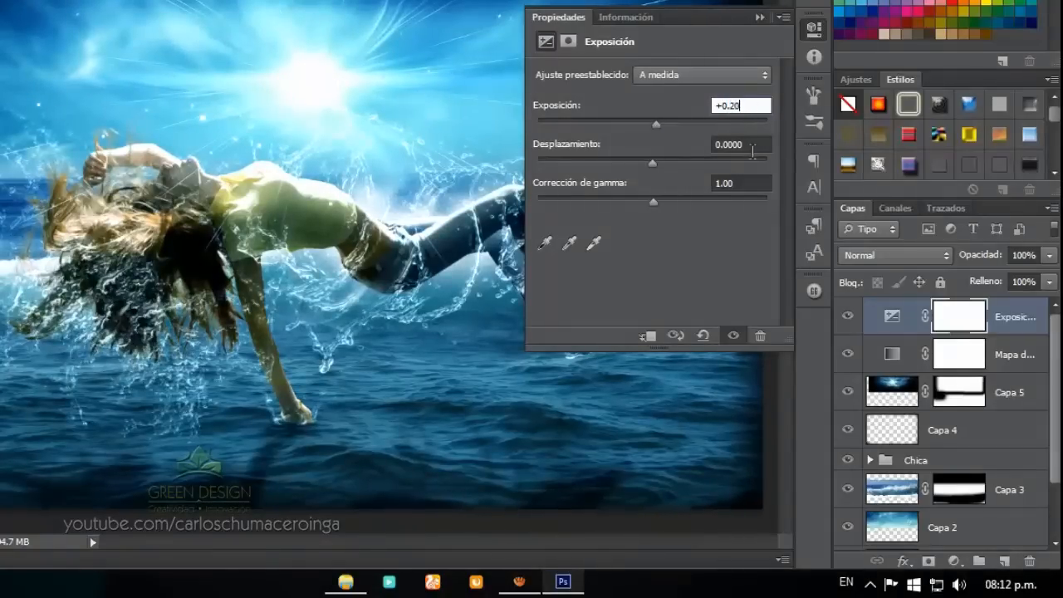
{"action": "key", "text": "Return"}
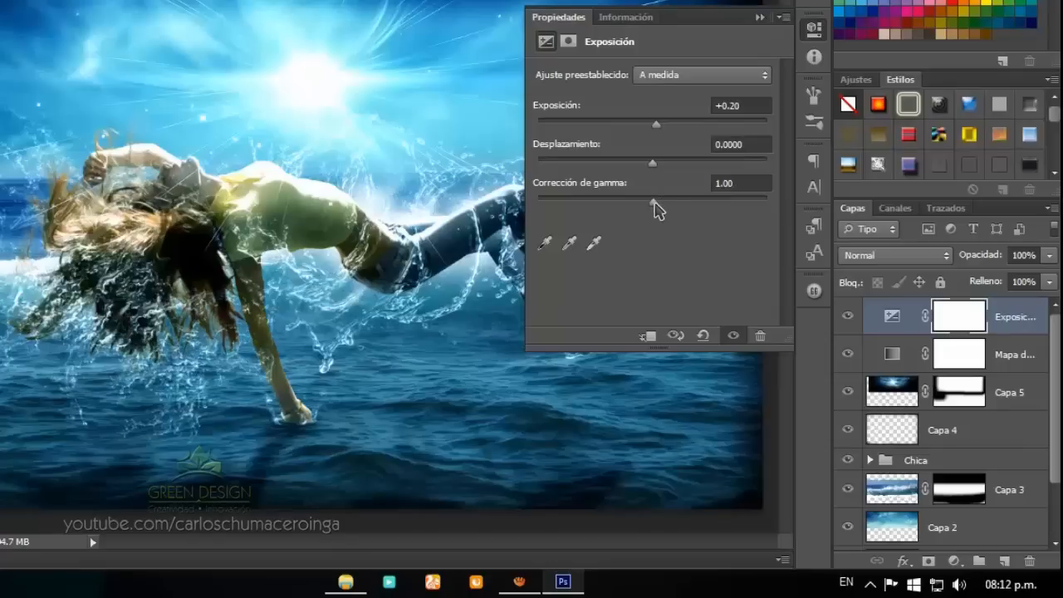
Lower the Exposure layer's gamma correction to slightly below 1.00 and collapse its settings.
{"action": "mouse_move", "coordinate": [653, 202]}
{"action": "left_mouse_down"}
{"action": "mouse_move", "coordinate": [642, 203]}
{"action": "mouse_move", "coordinate": [658, 202]}
{"action": "left_mouse_up"}
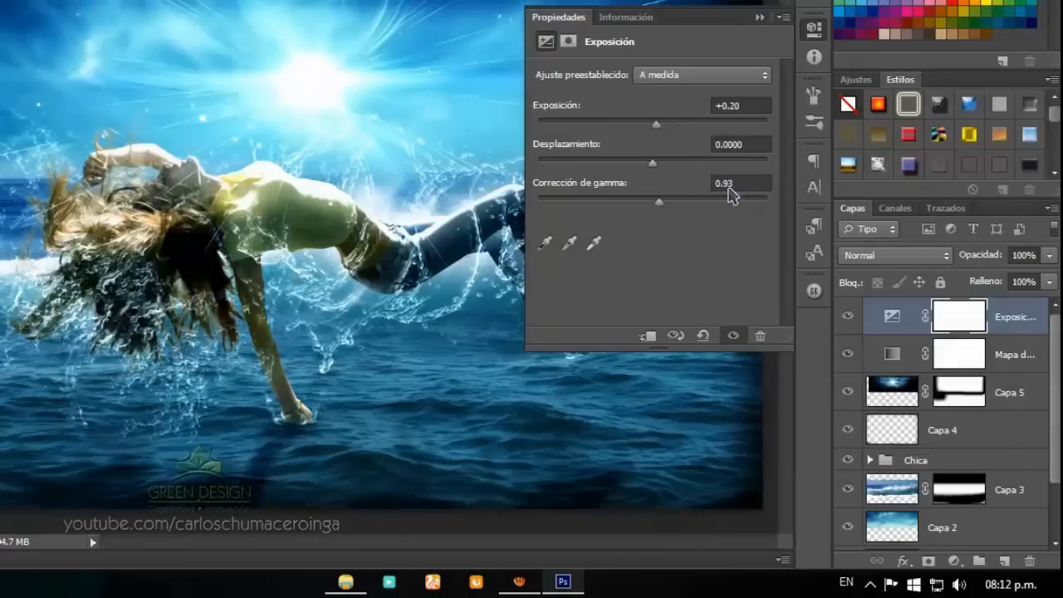
{"action": "left_click_drag", "start_coordinate": [728, 186], "coordinate": [752, 184]}
{"action": "type", "text": "0"}
{"action": "key", "text": "Return"}
{"action": "left_click", "coordinate": [761, 18]}
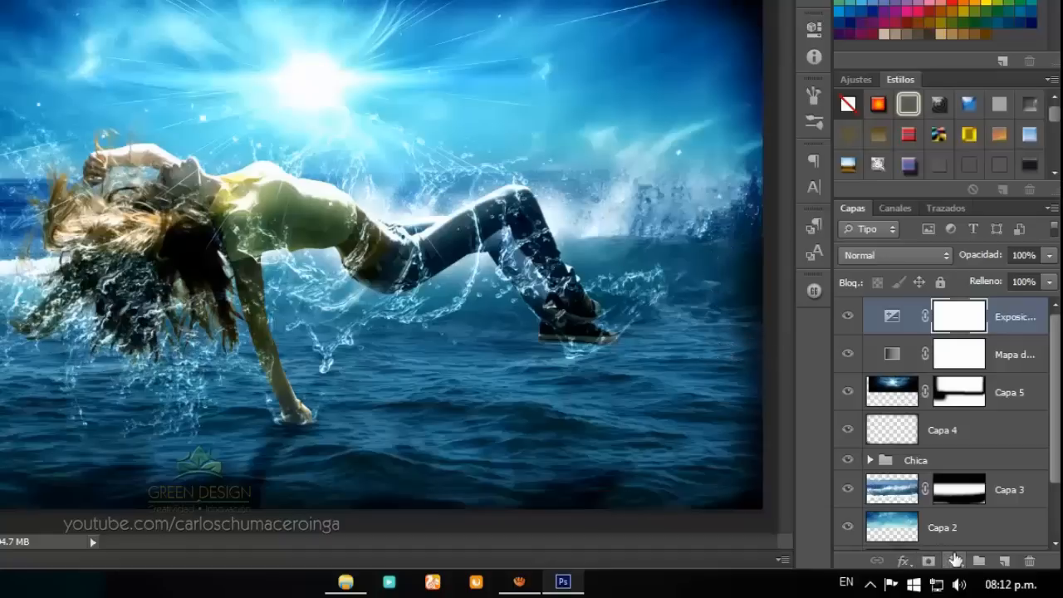
Add a Color Balance adjustment layer and set its shadows to cyan/red +10, magenta/green +7 and yellow/blue -4.
{"action": "left_click", "coordinate": [955, 562]}
{"action": "left_click", "coordinate": [958, 346]}
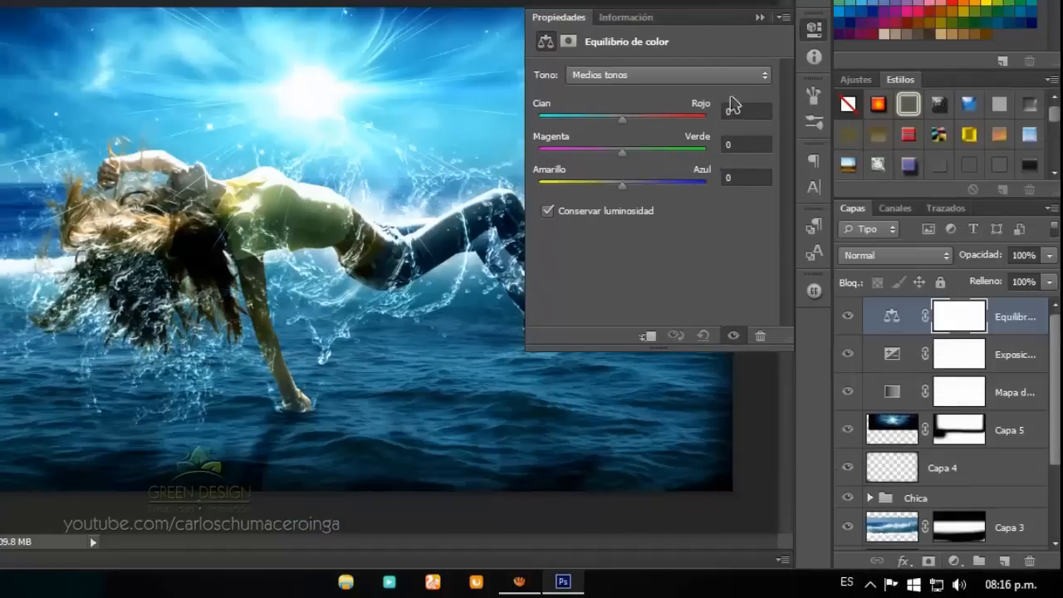
{"action": "left_click", "coordinate": [719, 77]}
{"action": "left_click", "coordinate": [706, 93]}
{"action": "left_click", "coordinate": [736, 112]}
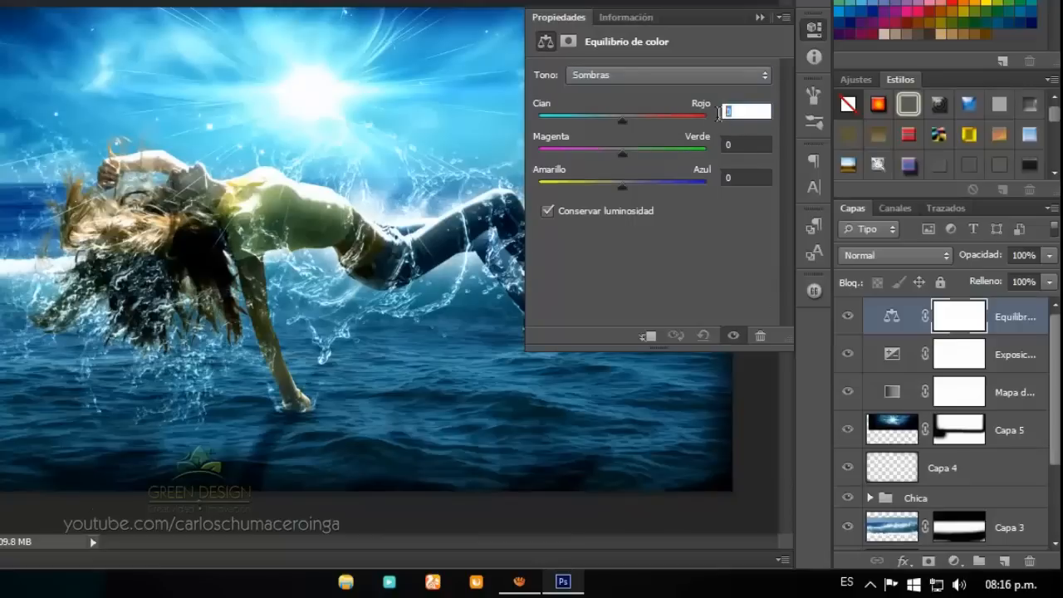
{"action": "type", "text": "+10"}
{"action": "left_click", "coordinate": [757, 146]}
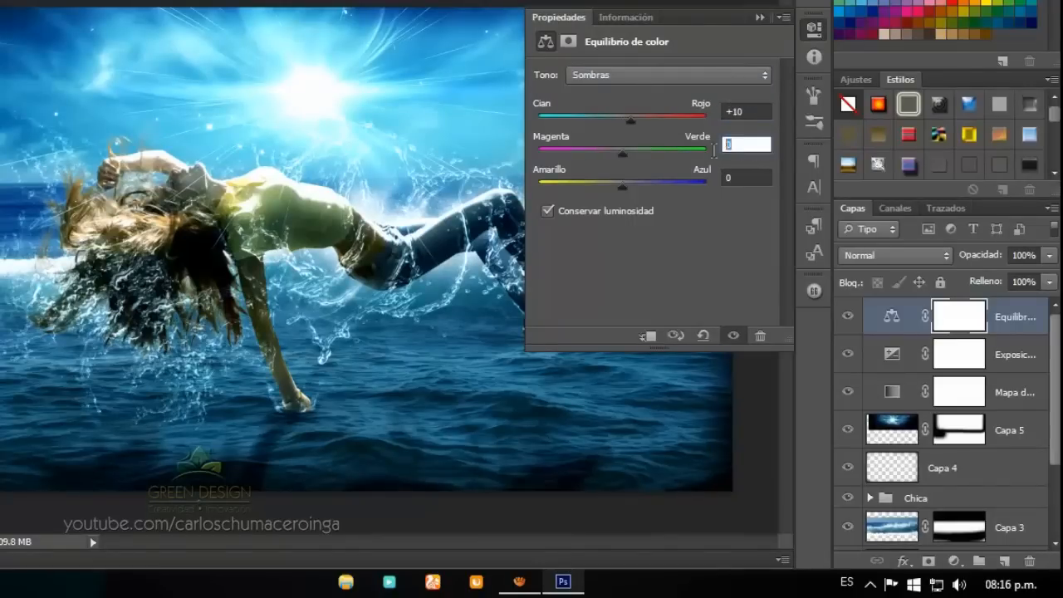
{"action": "type", "text": "+7"}
{"action": "left_click", "coordinate": [744, 178]}
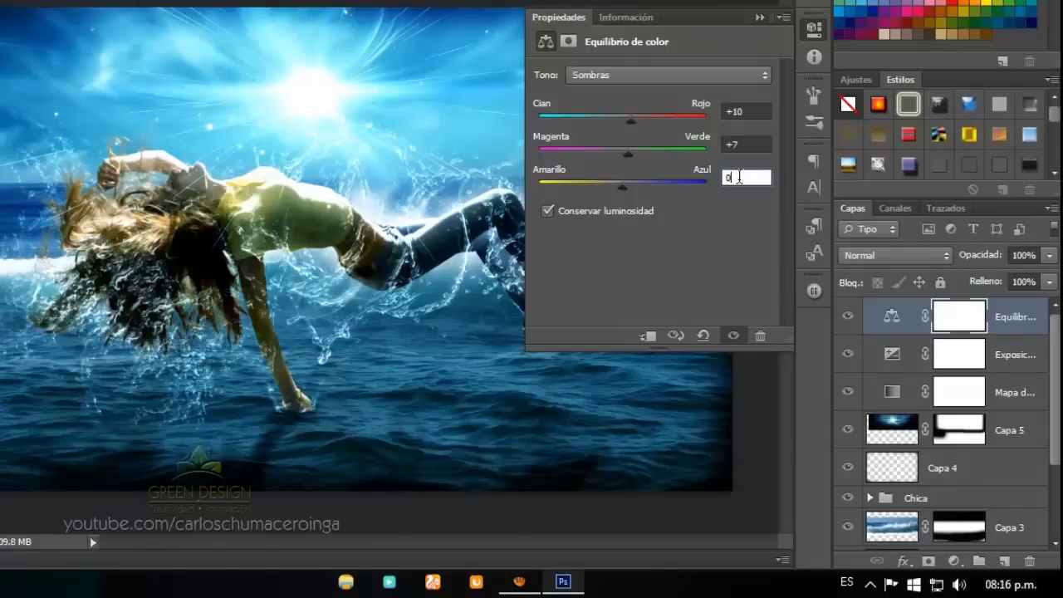
{"action": "type", "text": "-4"}
Set the Color Balance midtones to cyan/red +9, magenta/green -6 and yellow/blue -4.
{"action": "left_click", "coordinate": [696, 78]}
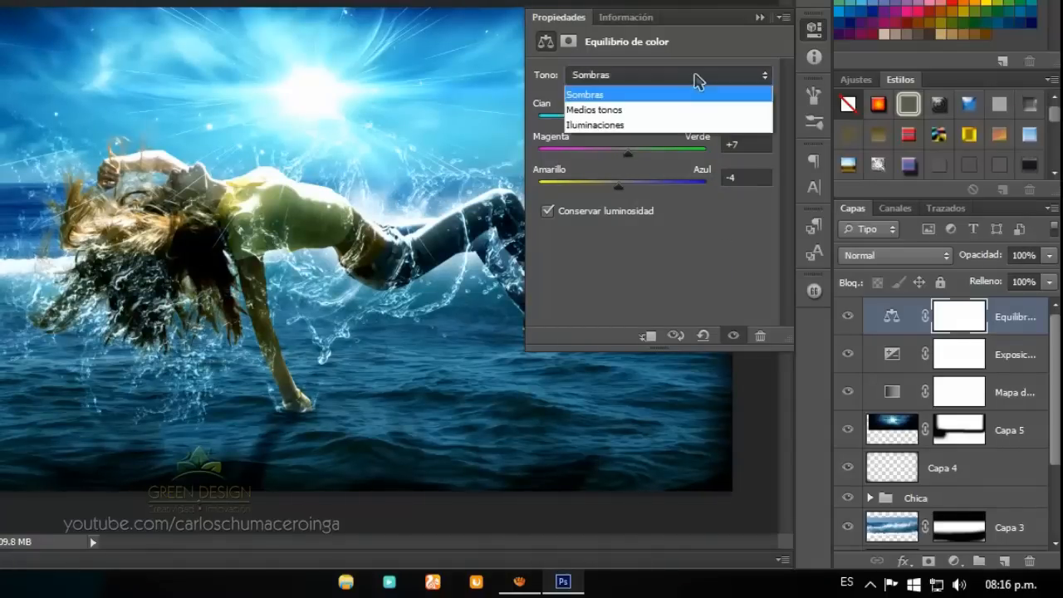
{"action": "left_click", "coordinate": [692, 106]}
{"action": "left_click", "coordinate": [746, 112]}
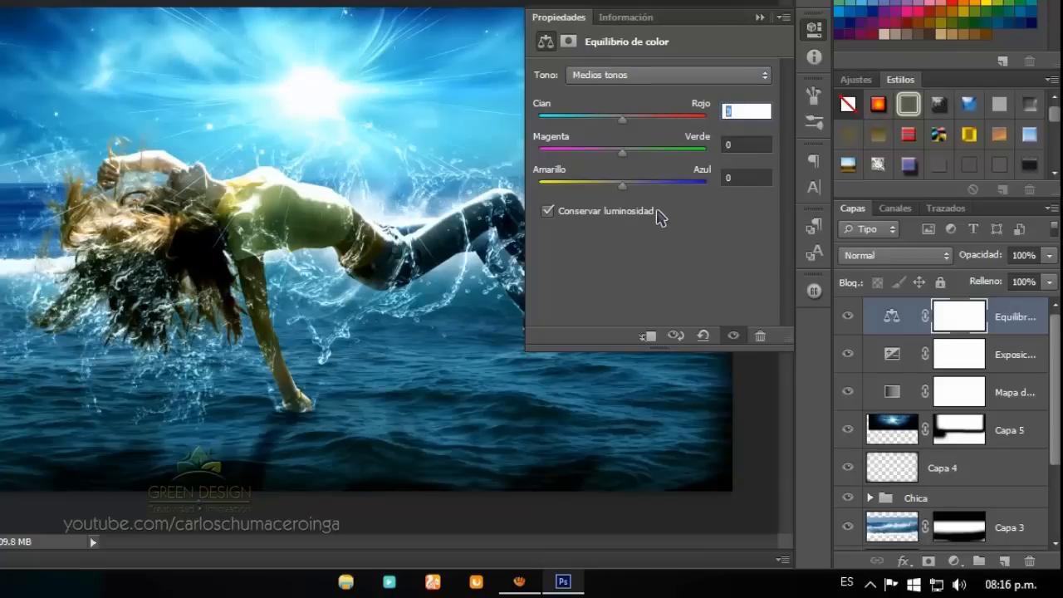
{"action": "type", "text": "+9"}
{"action": "key", "text": "Tab"}
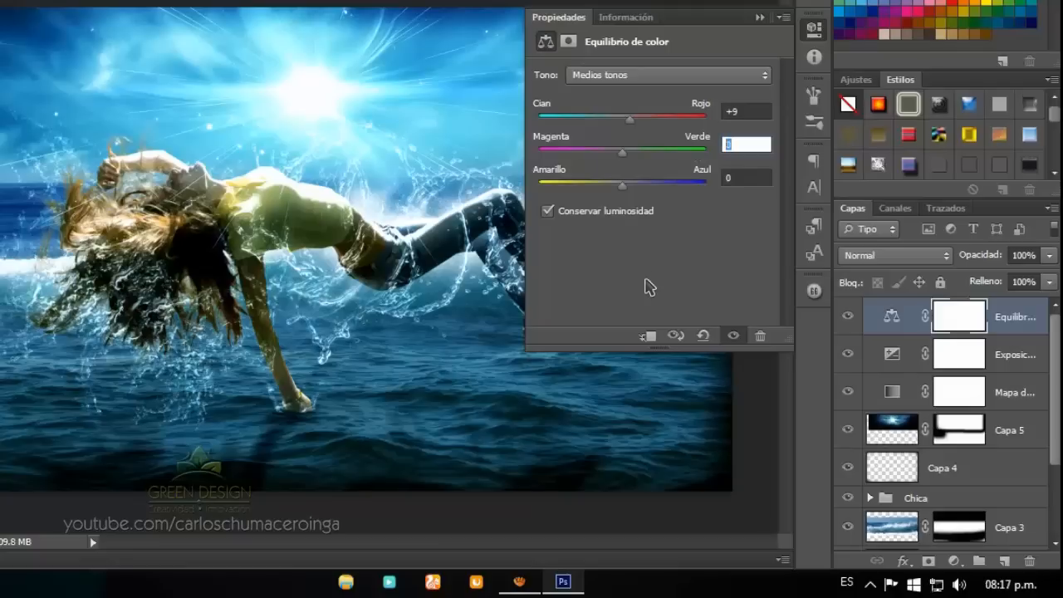
{"action": "type", "text": "6"}
{"action": "left_click", "coordinate": [754, 174]}
{"action": "type", "text": "-4"}
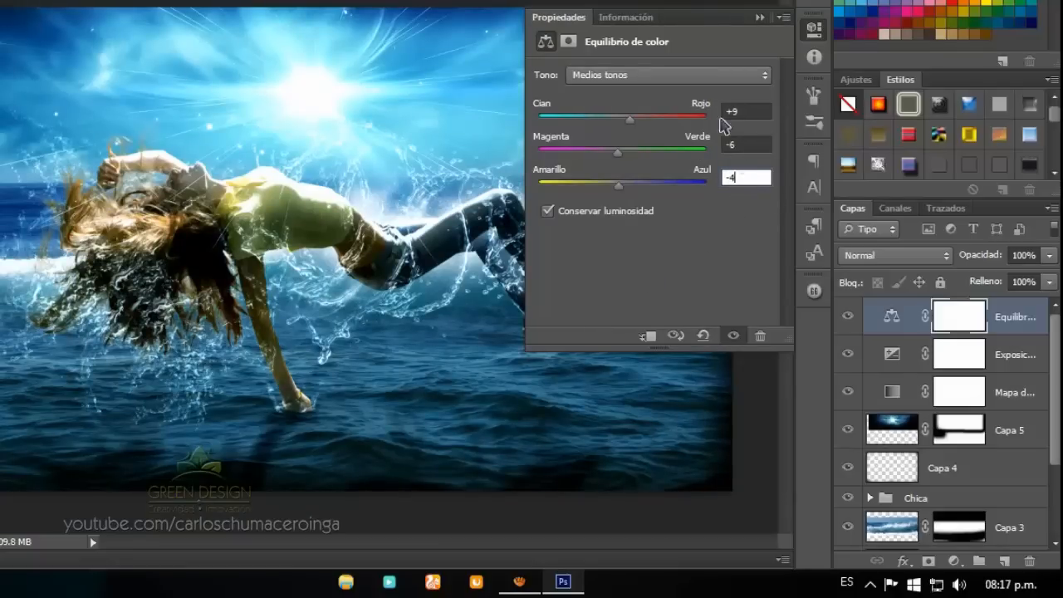
Set the Color Balance highlights to cyan/red +7, magenta/green +2 and yellow/blue -4, and collapse the settings.
{"action": "left_click", "coordinate": [713, 77]}
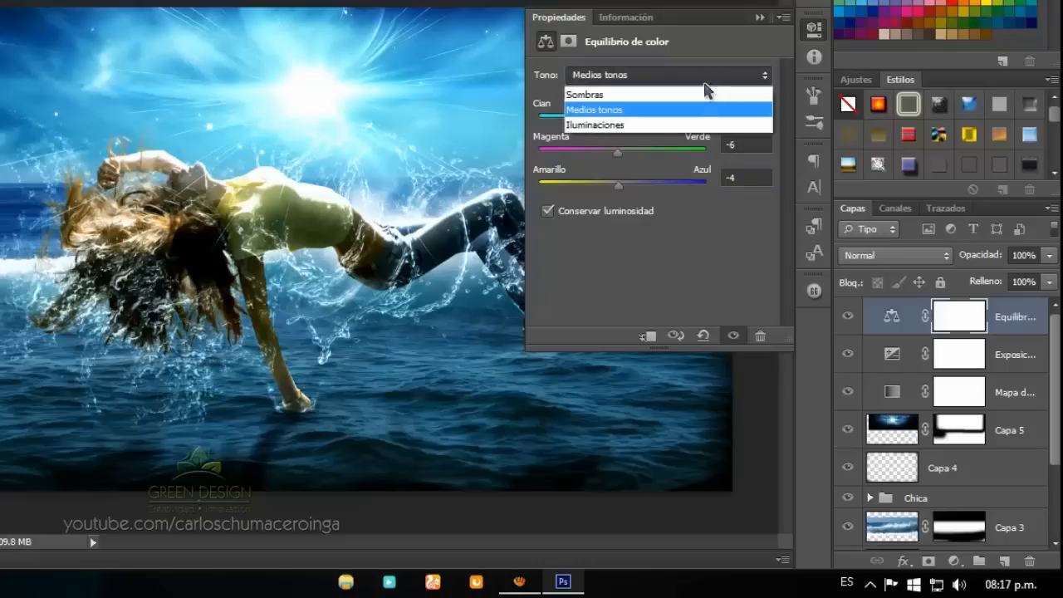
{"action": "left_click", "coordinate": [678, 125]}
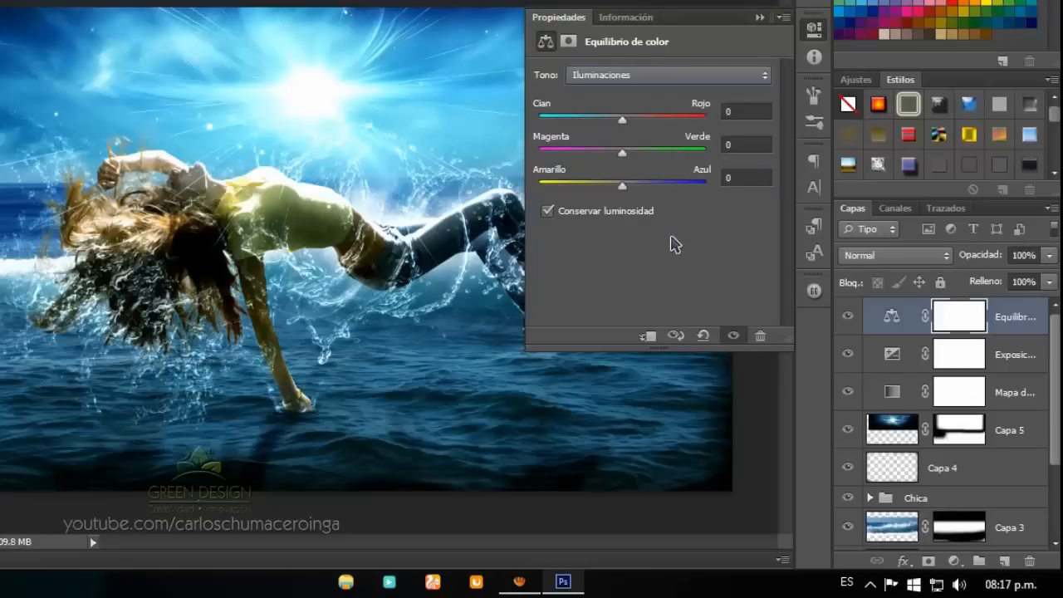
{"action": "left_click", "coordinate": [723, 115]}
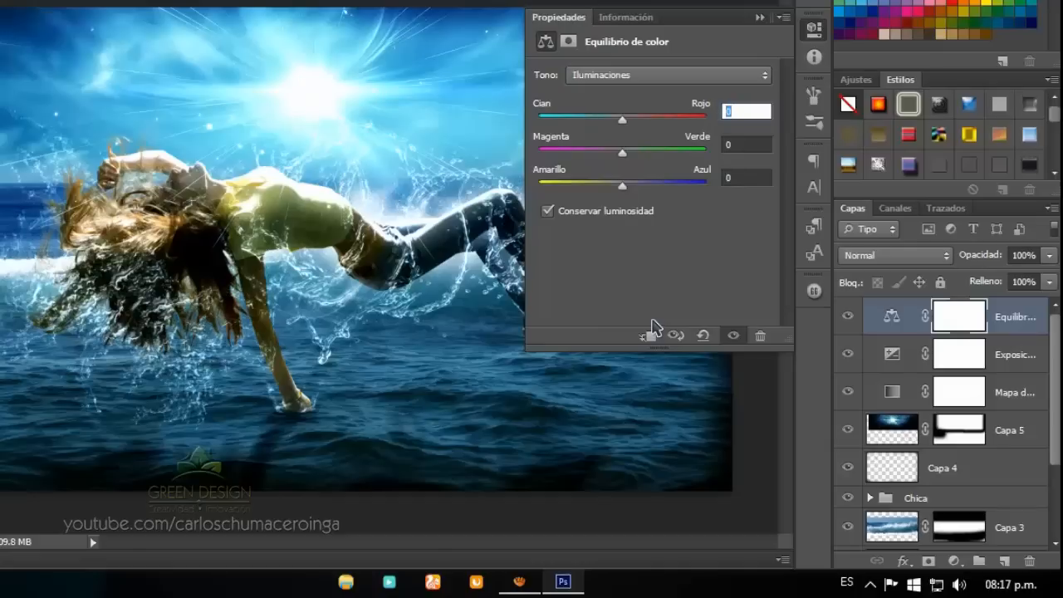
{"action": "left_click", "coordinate": [747, 148]}
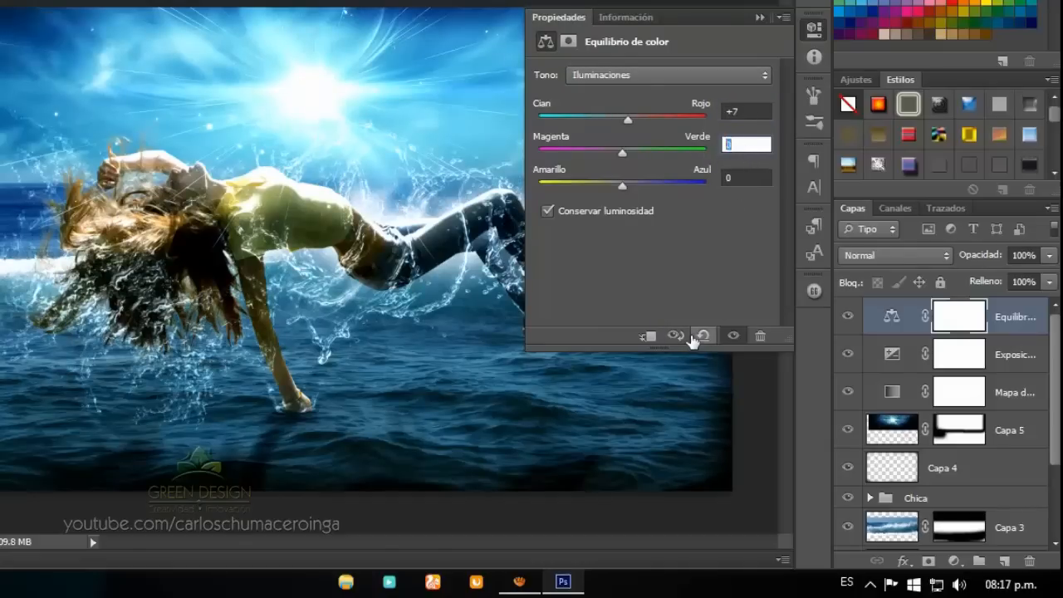
{"action": "type", "text": "+2"}
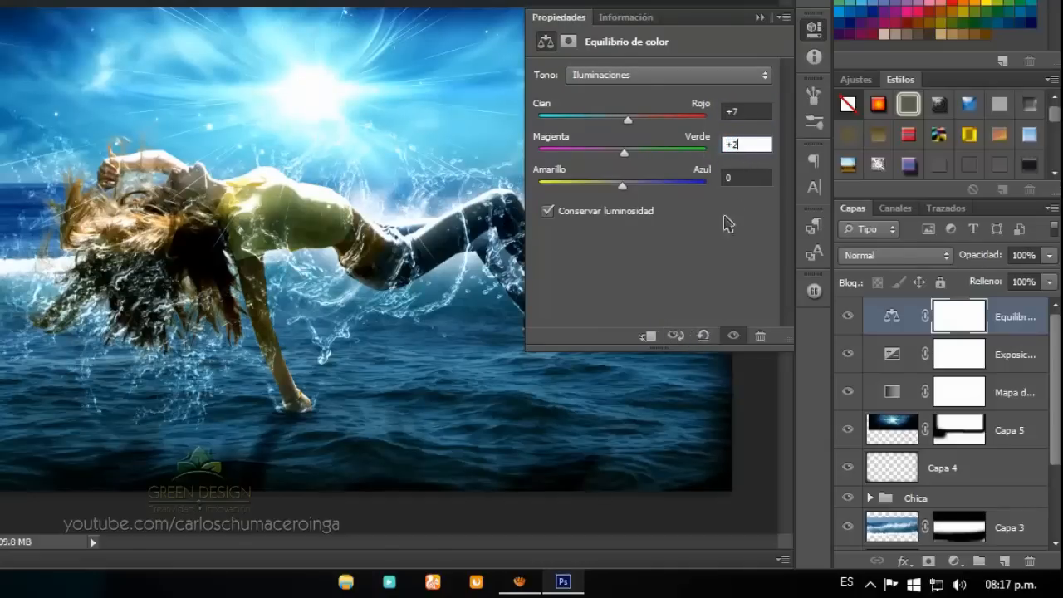
{"action": "left_click", "coordinate": [749, 176]}
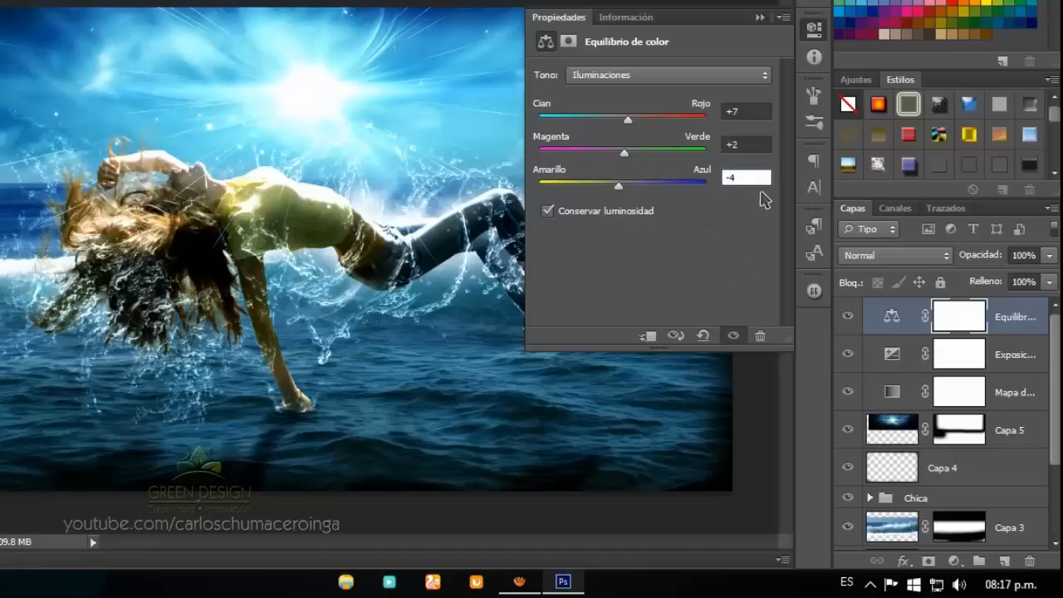
{"action": "left_click", "coordinate": [759, 16]}
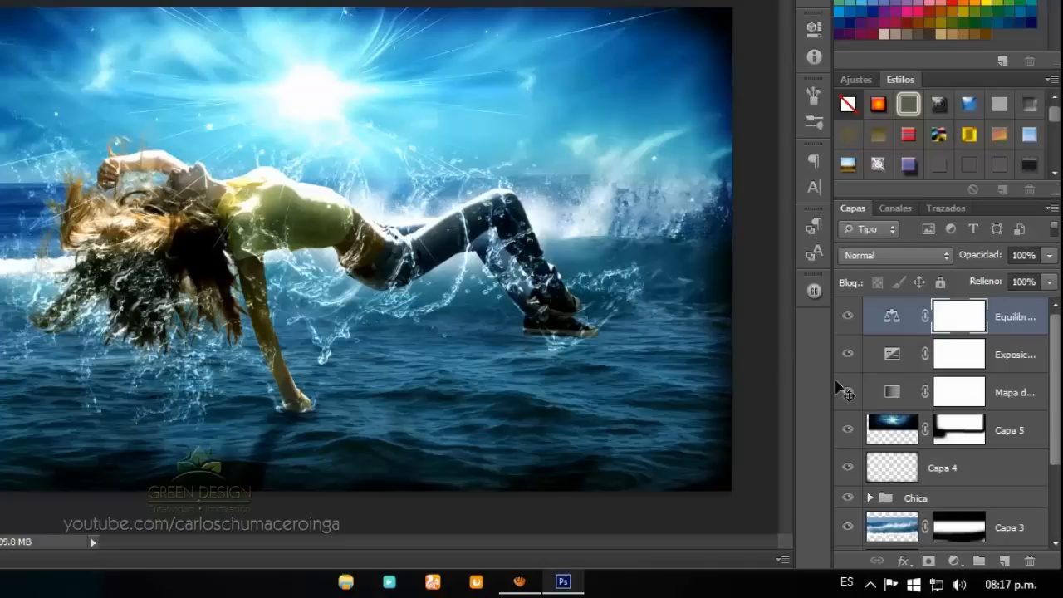
Add a Hue/Saturation adjustment layer above the Color Balance layer with saturation +10.
{"action": "left_click", "coordinate": [956, 561]}
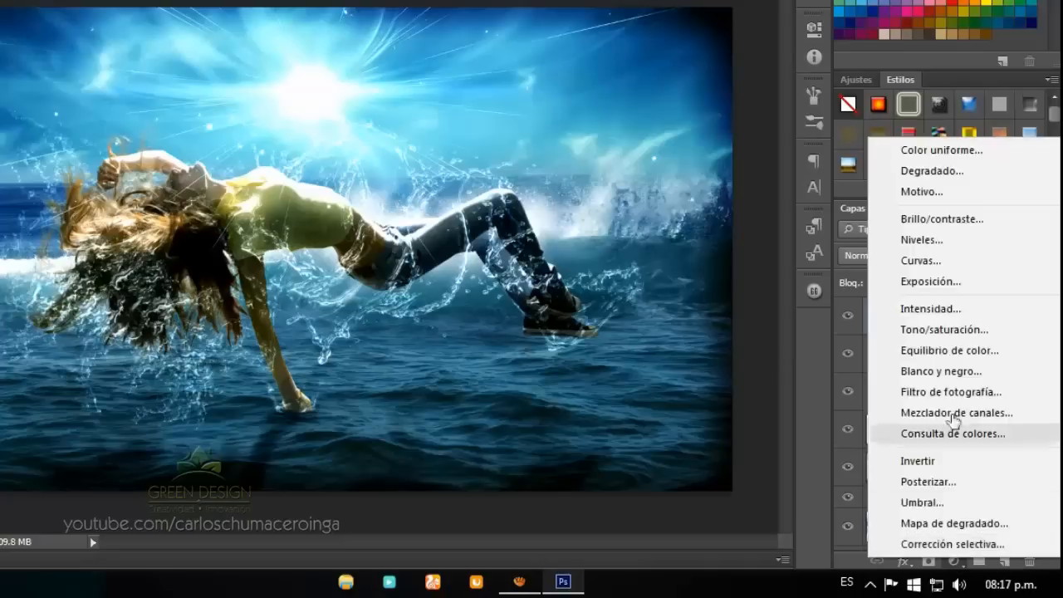
{"action": "left_click", "coordinate": [947, 330]}
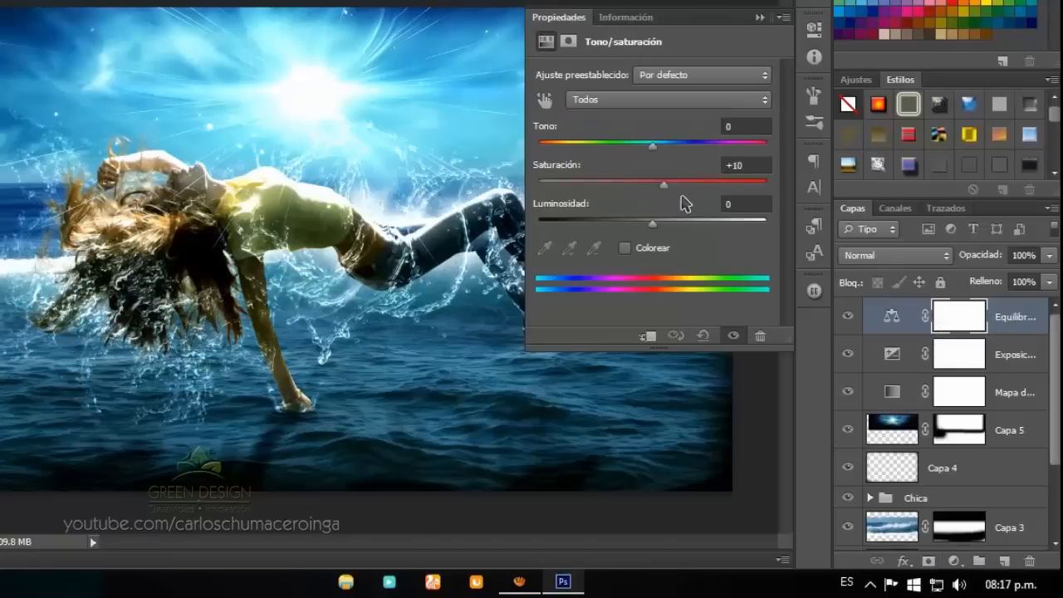
{"action": "left_click_drag", "start_coordinate": [655, 186], "coordinate": [659, 186]}
{"action": "left_click", "coordinate": [741, 166]}
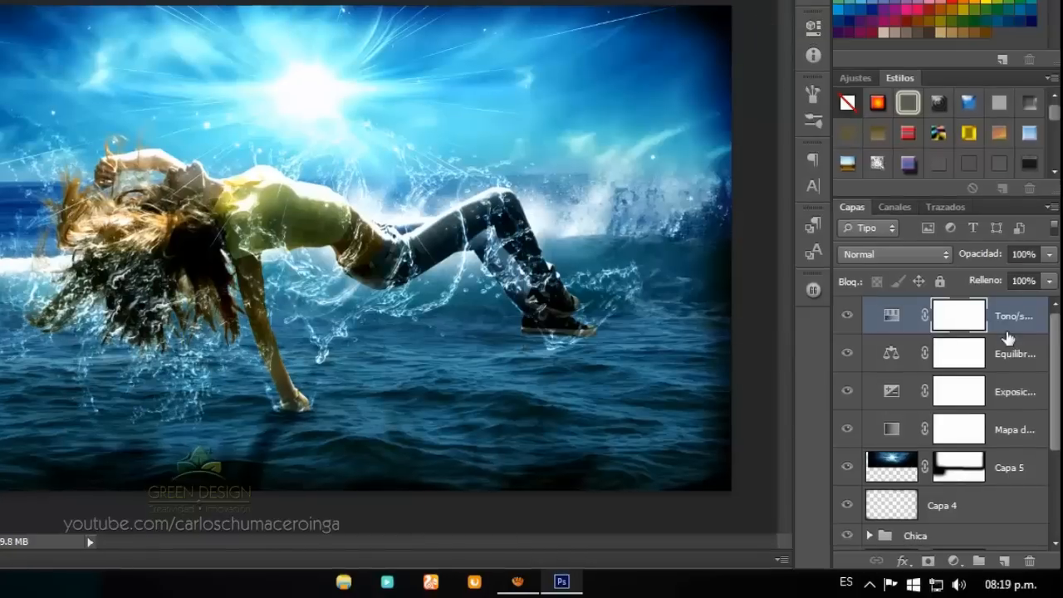
Select the sea layer Capa 1 and set up the Dodge tool with the midtones range and 30% exposure.
{"action": "scroll", "coordinate": [1009, 373], "scroll_direction": "down", "scroll_amount": 2}
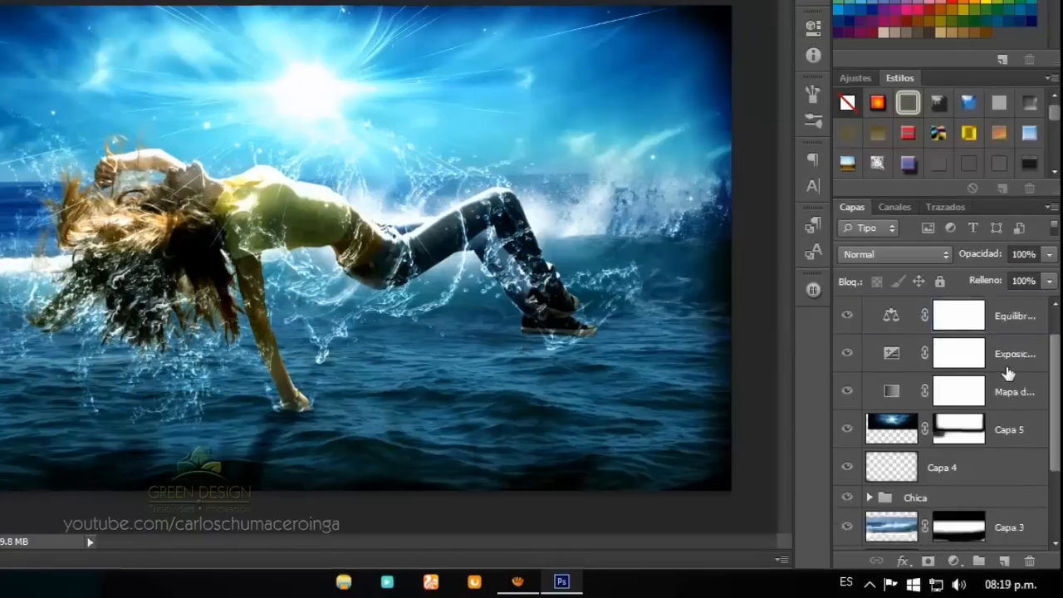
{"action": "scroll", "coordinate": [1008, 374], "scroll_direction": "down", "scroll_amount": 2}
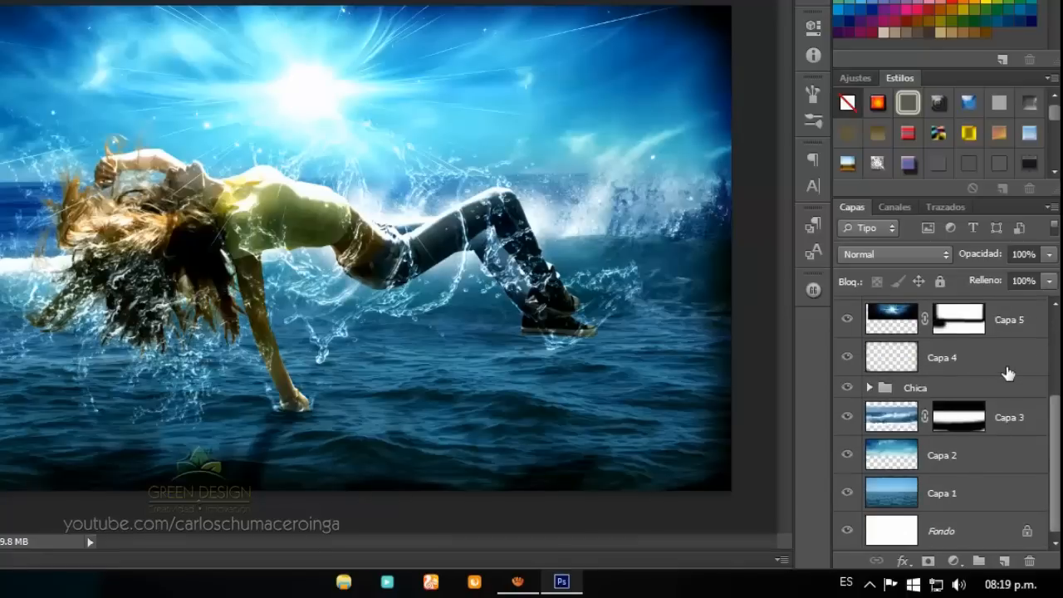
{"action": "left_click", "coordinate": [941, 497]}
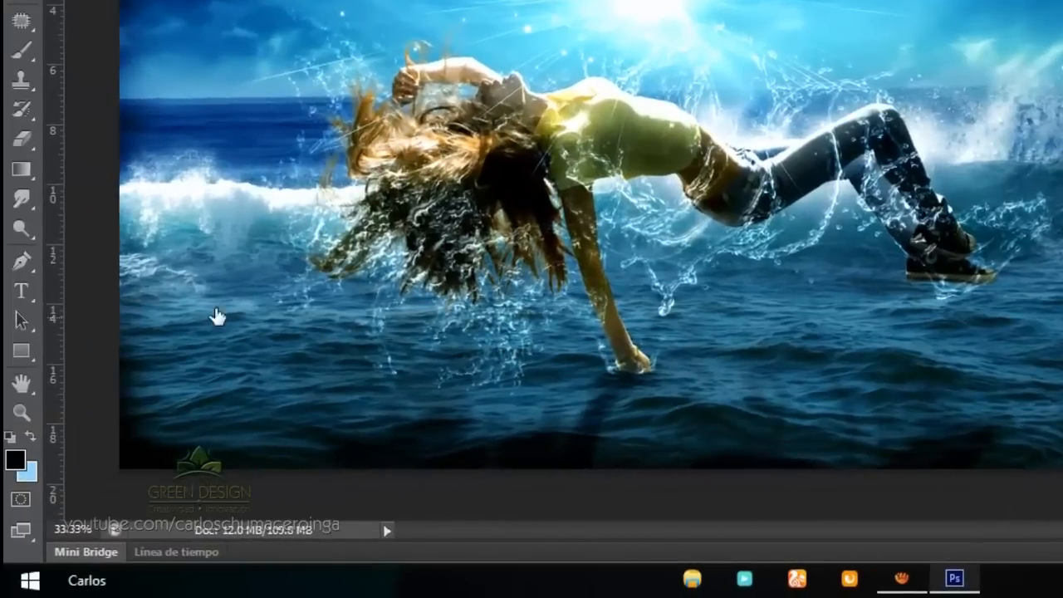
{"action": "left_click", "coordinate": [21, 229]}
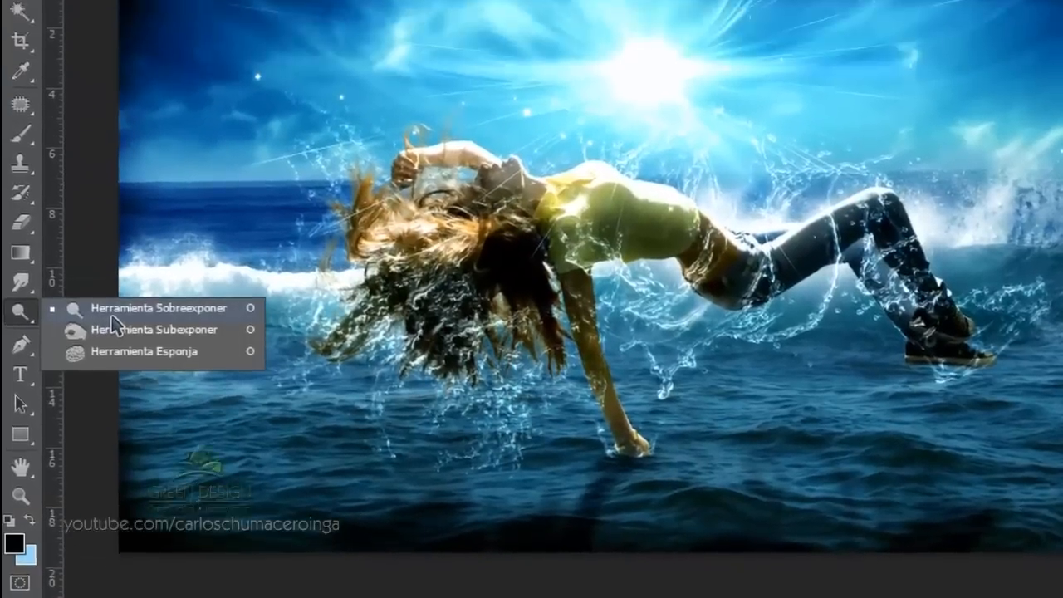
{"action": "left_click", "coordinate": [112, 225]}
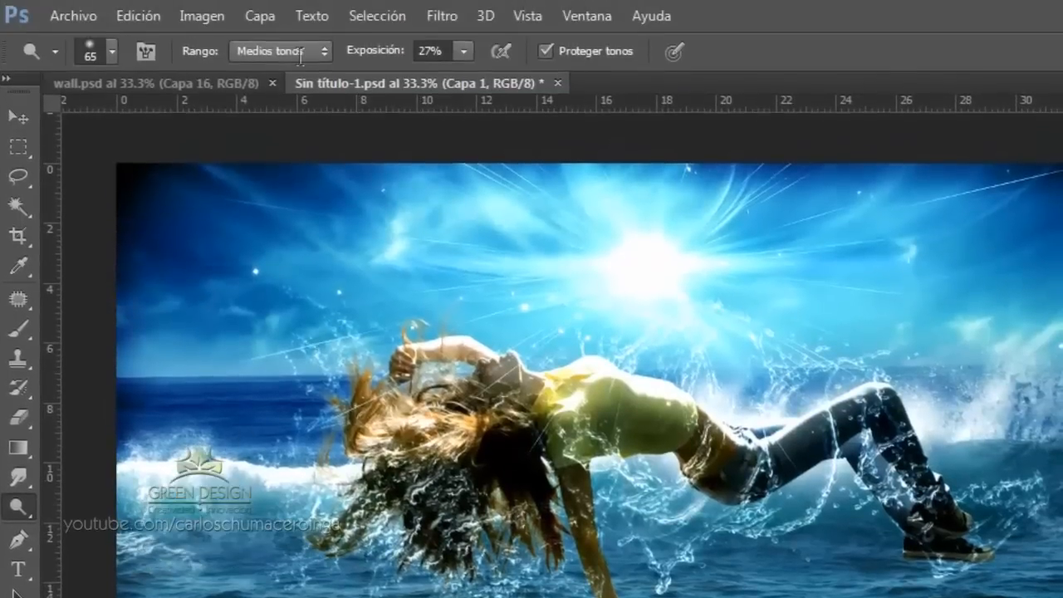
{"action": "left_click", "coordinate": [301, 52]}
{"action": "left_click", "coordinate": [299, 94]}
{"action": "left_click", "coordinate": [412, 52]}
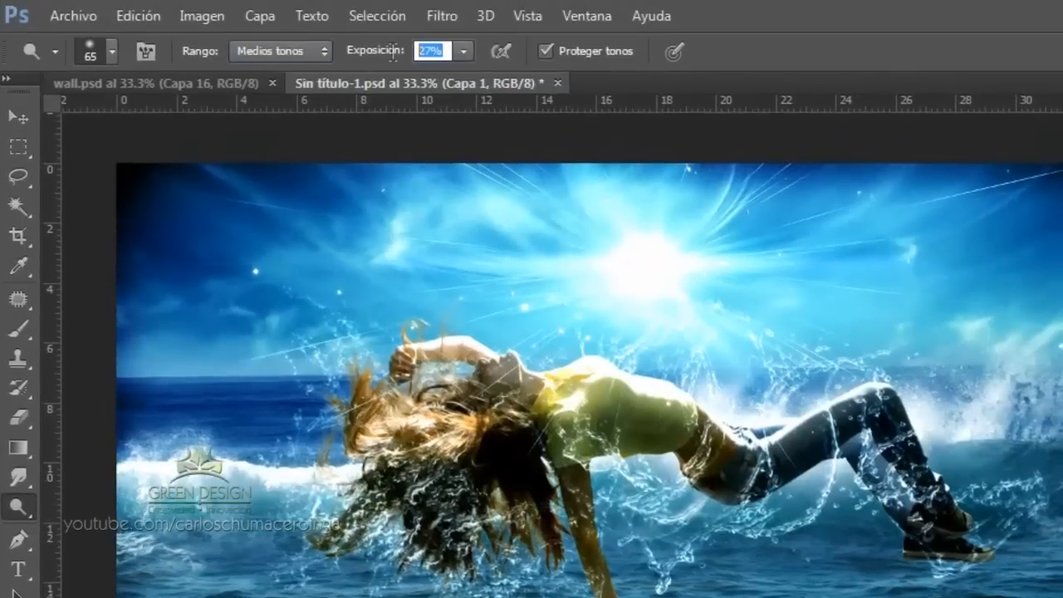
{"action": "type", "text": "30"}
{"action": "key", "text": "Return"}
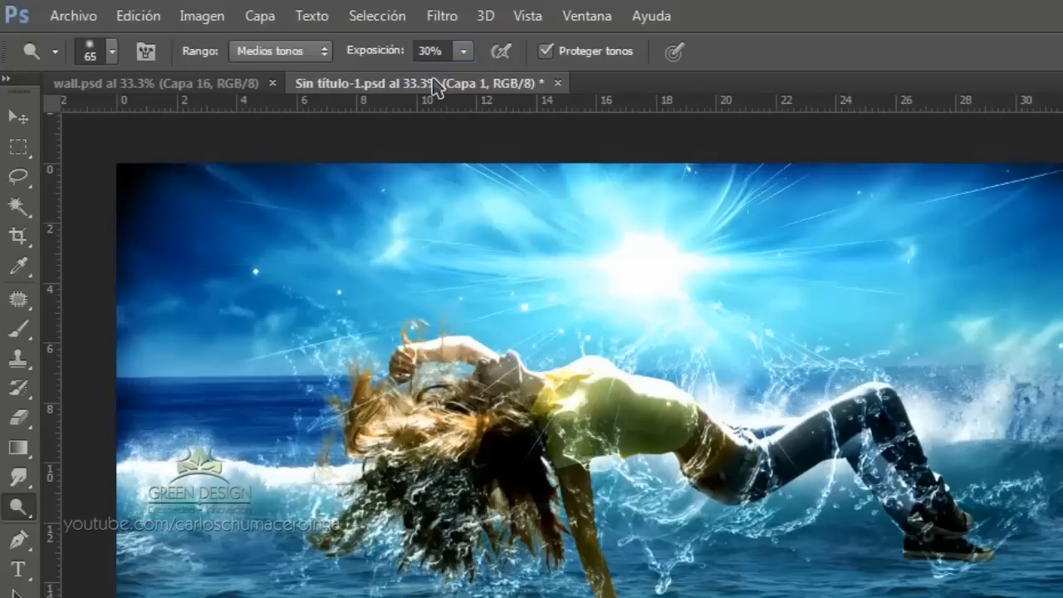
Dodge the sea surface below the woman on Capa 1 with soft brushes of 323 and 185 px.
{"action": "mouse_move", "coordinate": [542, 470]}
{"action": "left_mouse_down"}
{"action": "mouse_move", "coordinate": [640, 470]}
{"action": "mouse_move", "coordinate": [349, 432]}
{"action": "mouse_move", "coordinate": [590, 441]}
{"action": "mouse_move", "coordinate": [186, 441]}
{"action": "mouse_move", "coordinate": [202, 427]}
{"action": "mouse_move", "coordinate": [297, 434]}
{"action": "left_mouse_up"}
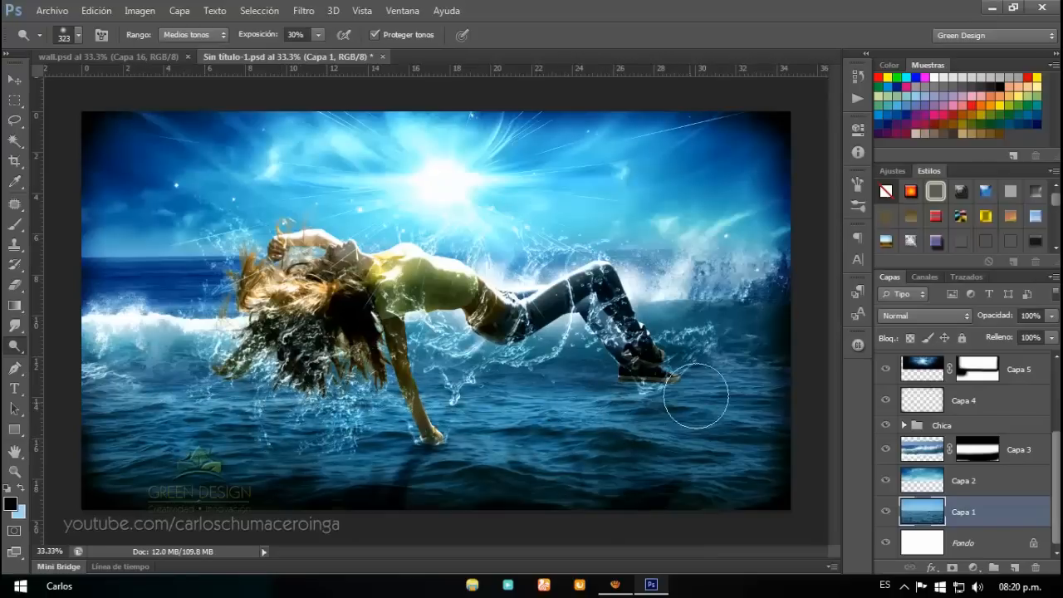
{"action": "mouse_move", "coordinate": [696, 398]}
{"action": "left_mouse_down"}
{"action": "mouse_move", "coordinate": [507, 415]}
{"action": "mouse_move", "coordinate": [705, 414]}
{"action": "mouse_move", "coordinate": [704, 401]}
{"action": "mouse_move", "coordinate": [466, 397]}
{"action": "mouse_move", "coordinate": [353, 410]}
{"action": "left_mouse_up"}
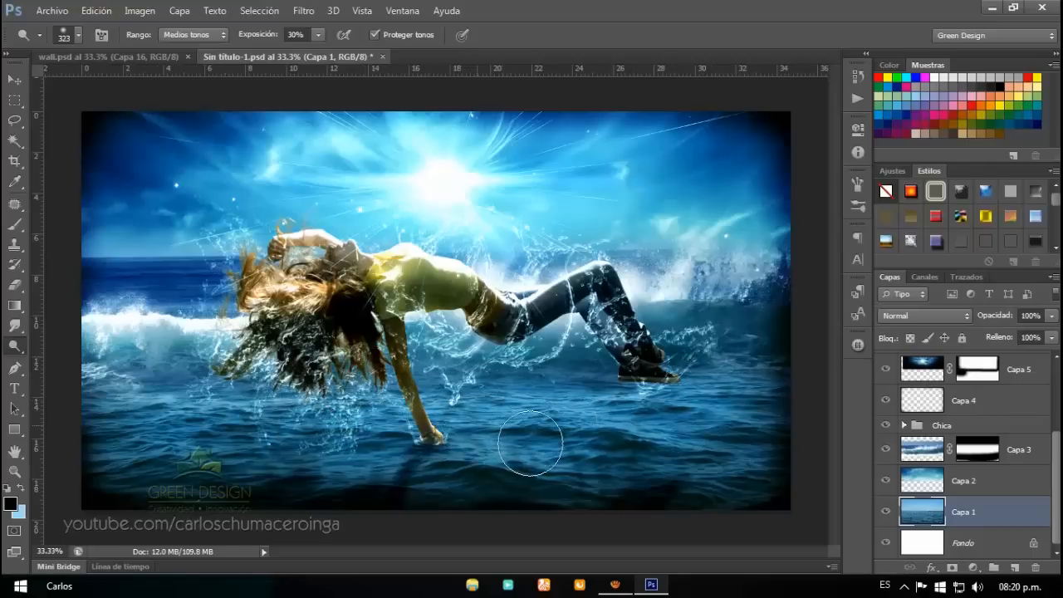
{"action": "left_click_drag", "start_coordinate": [535, 430], "coordinate": [505, 425]}
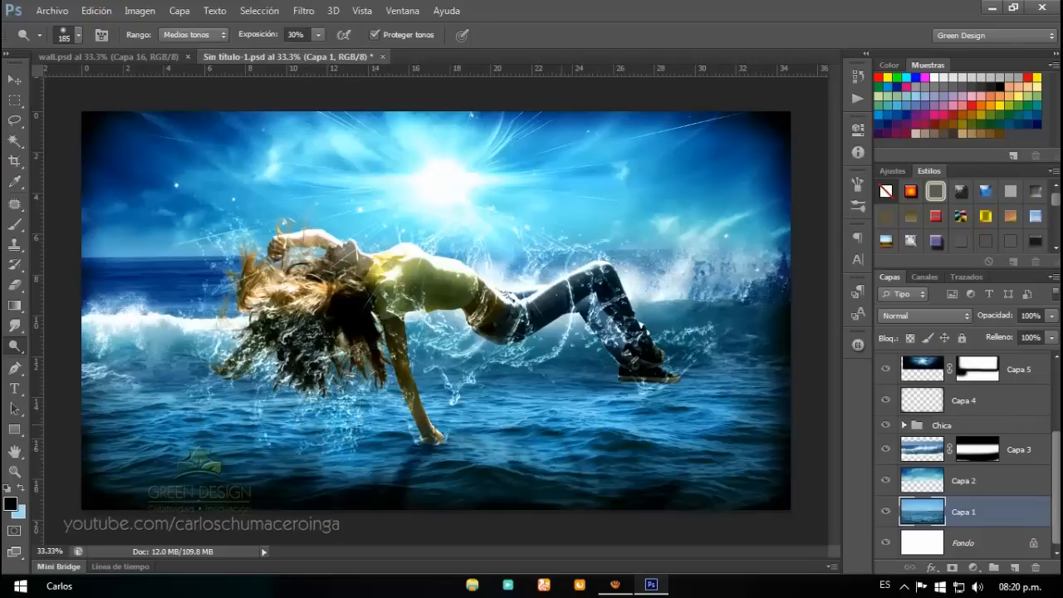
Switch to the Move tool, review the finished composition with its layer stack, and minimize the window.
{"action": "scroll", "coordinate": [490, 308], "scroll_direction": "up", "scroll_amount": 1}
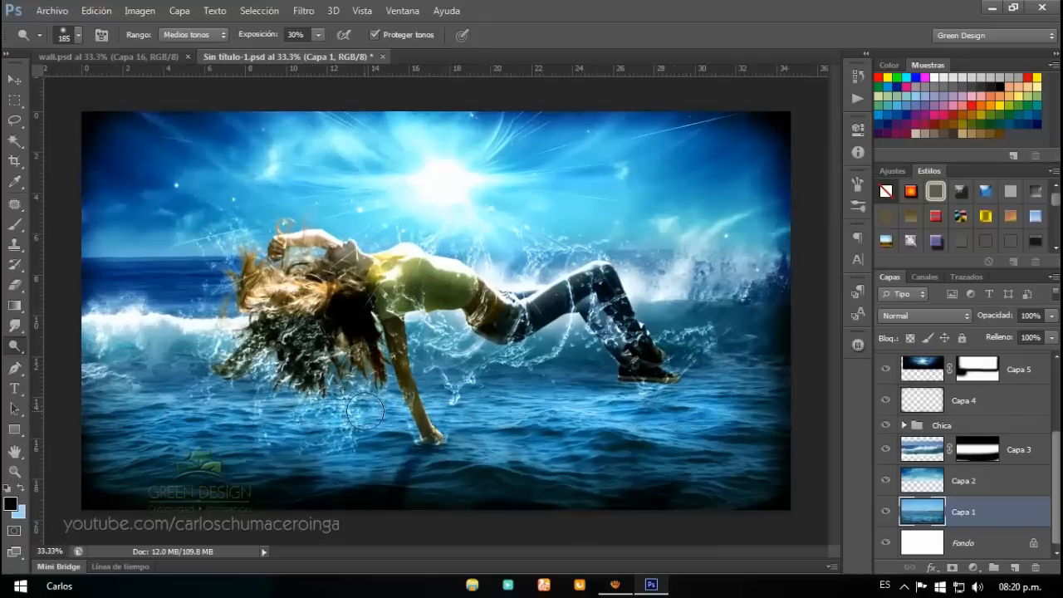
{"action": "scroll", "coordinate": [366, 410], "scroll_direction": "up", "scroll_amount": 1}
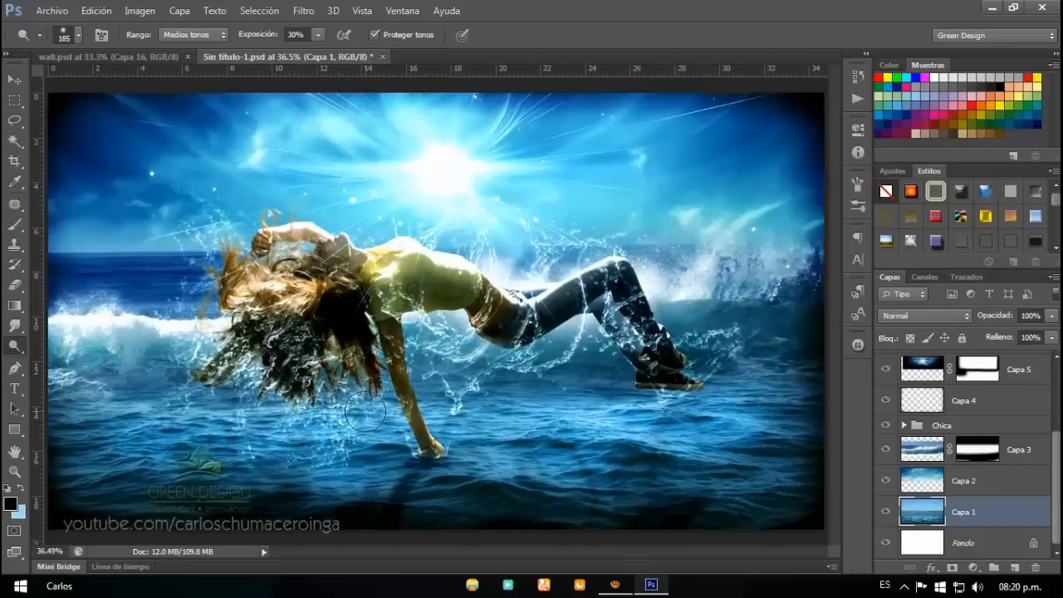
{"action": "left_click", "coordinate": [15, 79]}
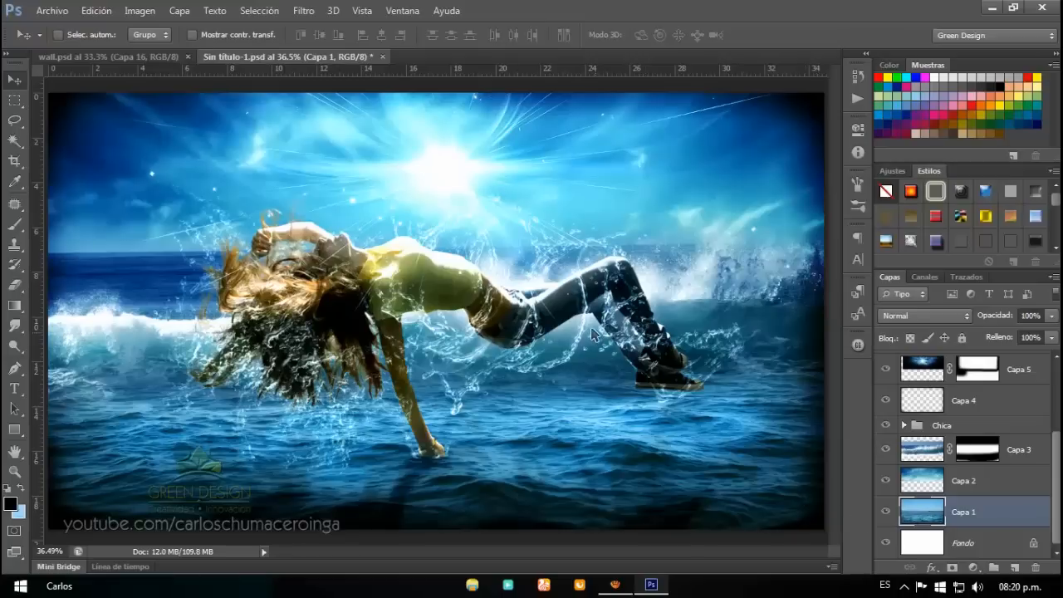
{"action": "scroll", "coordinate": [946, 398], "scroll_direction": "up", "scroll_amount": 3}
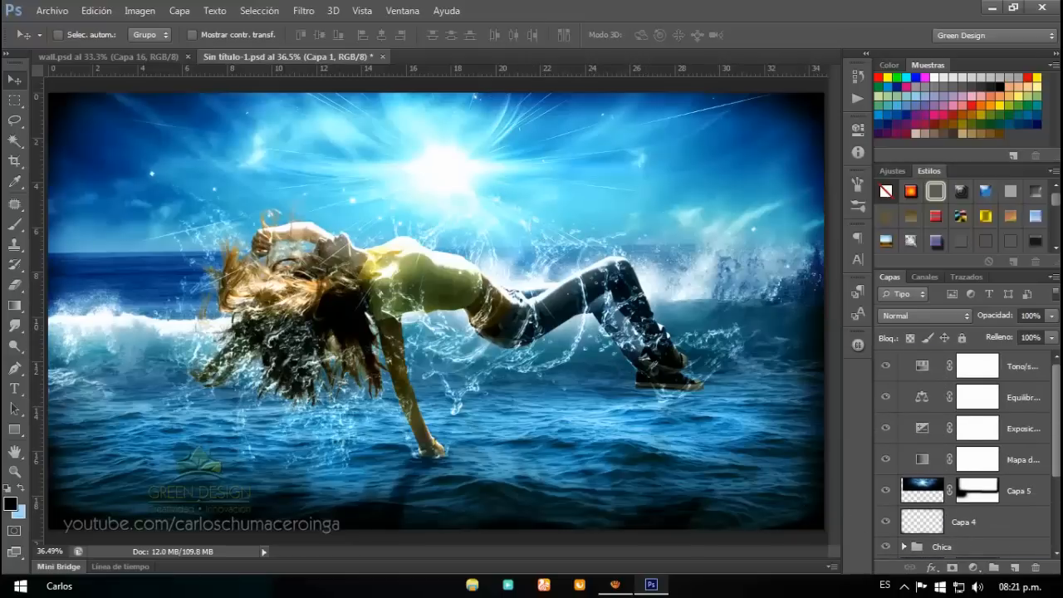
{"action": "left_click", "coordinate": [995, 8]}
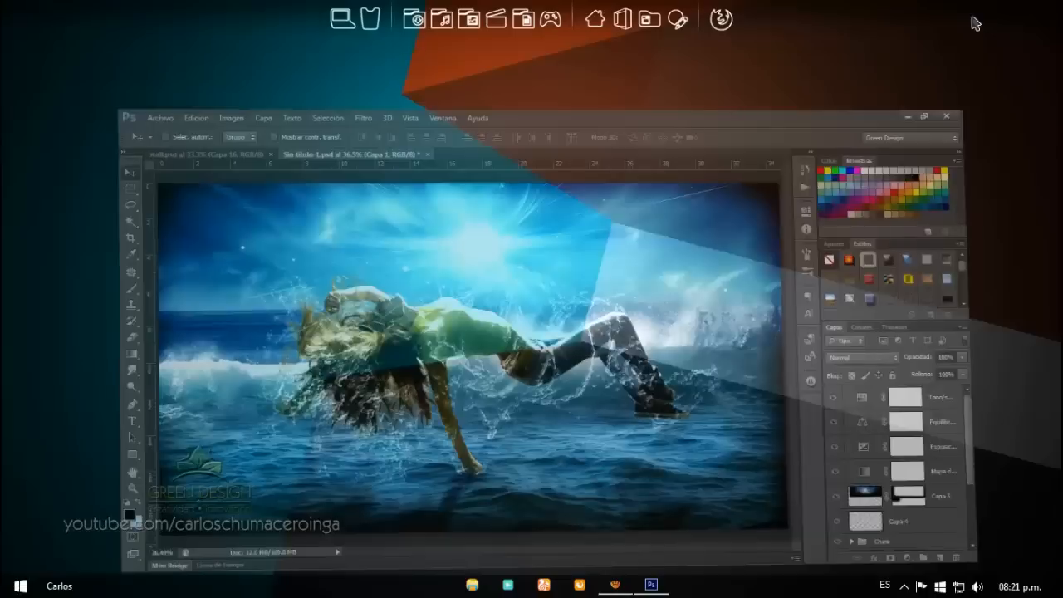